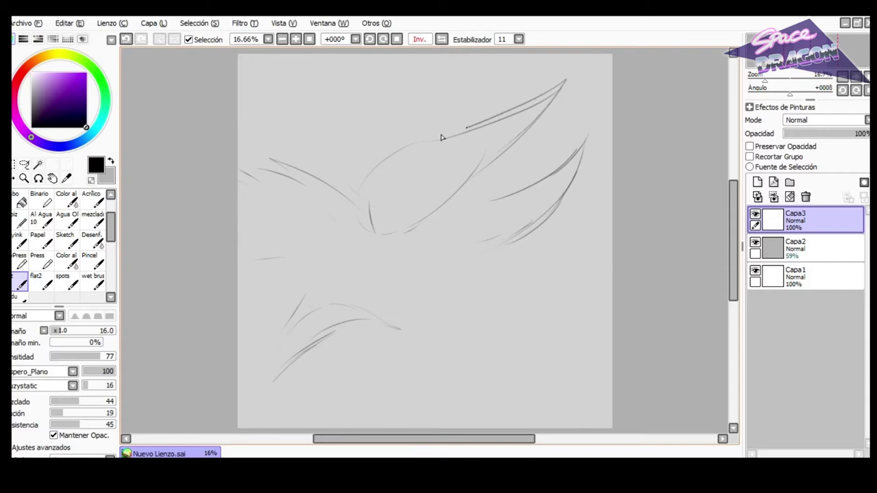
# Sketch loose spikes around the base of the horns and behind the head on layer Capa3, checking in mirrored view.
pyautogui.moveTo(439, 210); pyautogui.dragTo(488, 195)
pyautogui.moveTo(489, 195); pyautogui.dragTo(466, 207)
pyautogui.moveTo(348, 199); pyautogui.dragTo(368, 159)
pyautogui.moveTo(368, 158)
pyautogui.mouseDown()
pyautogui.moveTo(360, 185)
pyautogui.moveTo(324, 148)
pyautogui.mouseUp()
pyautogui.moveTo(323, 149); pyautogui.dragTo(334, 188)
pyautogui.click(442, 40)
pyautogui.hotkey('ctrl', 'z')
pyautogui.moveTo(492, 183)
pyautogui.mouseDown()
pyautogui.moveTo(554, 128)
pyautogui.moveTo(598, 120)
pyautogui.mouseUp()
pyautogui.moveTo(598, 120); pyautogui.dragTo(519, 172)
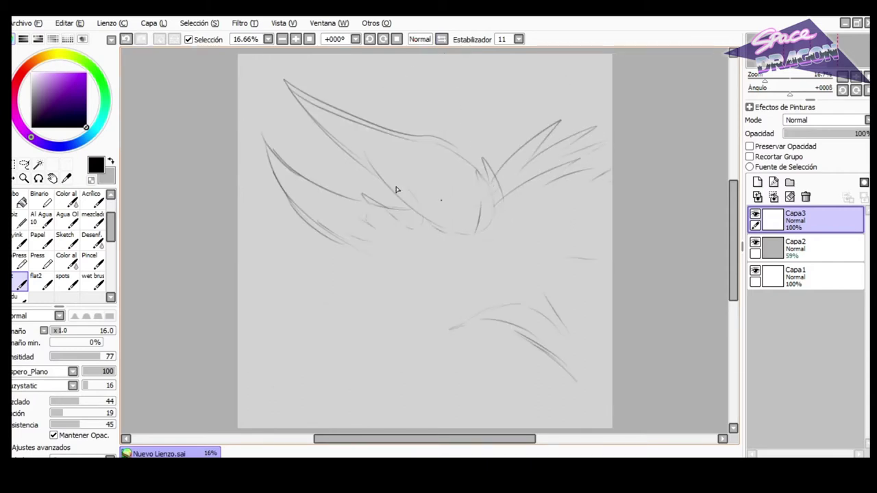
# Sketch a clawed hand along the lower edge of the canvas, with strokes joining it to the shoulder.
pyautogui.scroll(1, 449, 377)
pyautogui.scroll(-1, 439, 348)
pyautogui.click(441, 39)
pyautogui.scroll(-1, 508, 252)
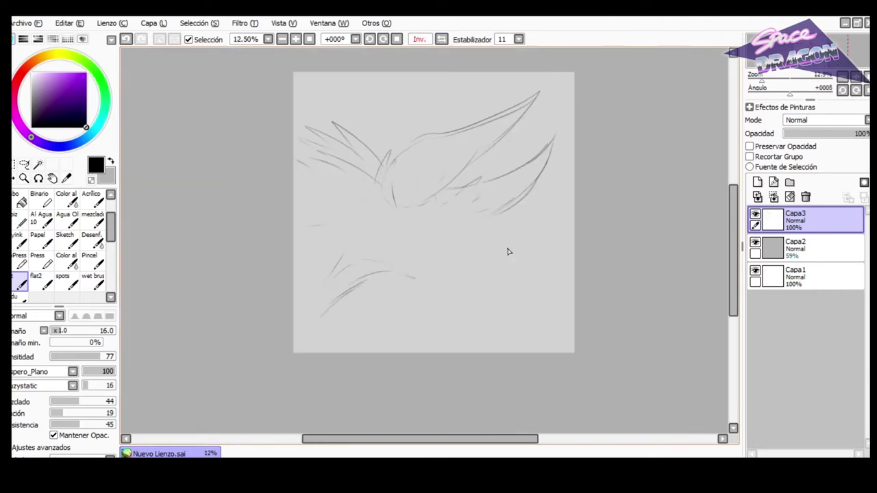
pyautogui.hotkey('ctrl', 'z')
pyautogui.click(441, 39)
pyautogui.moveTo(386, 310); pyautogui.dragTo(396, 368)
pyautogui.hotkey('ctrl', 'z')
pyautogui.hotkey('ctrl', 'z')
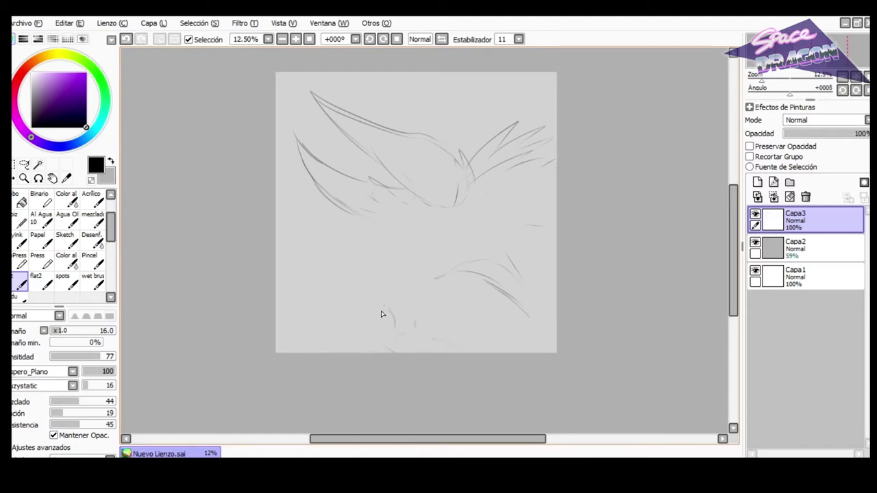
pyautogui.moveTo(390, 303); pyautogui.dragTo(414, 313)
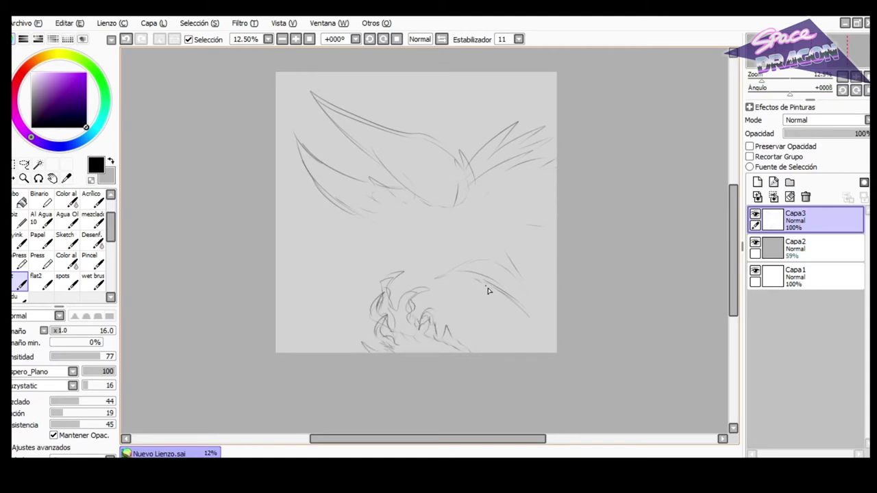
pyautogui.press('h')
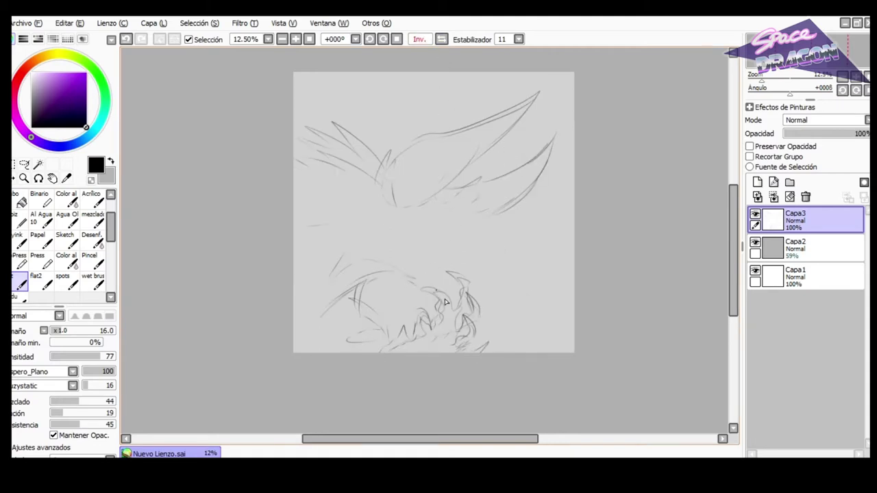
# Lasso the horns and head spikes, shift and adjust them with Free Transform, and deselect.
pyautogui.press('a')
pyautogui.moveTo(482, 252)
pyautogui.mouseDown()
pyautogui.moveTo(308, 307)
pyautogui.moveTo(512, 222)
pyautogui.mouseUp()
pyautogui.hotkey('ctrl', 't')
pyautogui.moveTo(562, 205)
pyautogui.mouseDown()
pyautogui.moveTo(558, 148)
pyautogui.moveTo(531, 82)
pyautogui.mouseUp()
pyautogui.moveTo(287, 298); pyautogui.dragTo(291, 309)
pyautogui.moveTo(395, 79); pyautogui.dragTo(392, 76)
pyautogui.press('Return')
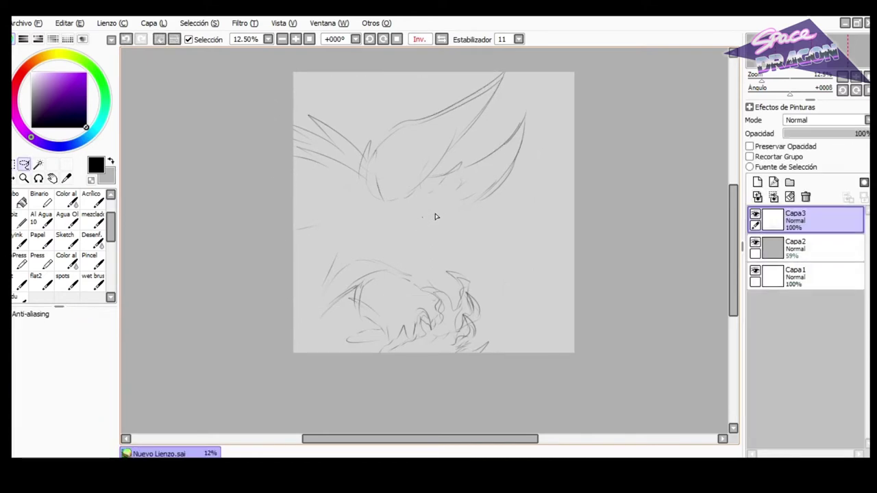
pyautogui.scroll(1, 433, 217)
pyautogui.hotkey('ctrl', 'd')
# Sketch the dragon's head below the horns, with the eye, toothed snout and open lower jaw.
pyautogui.press('b')
pyautogui.press('b')
pyautogui.press('b')
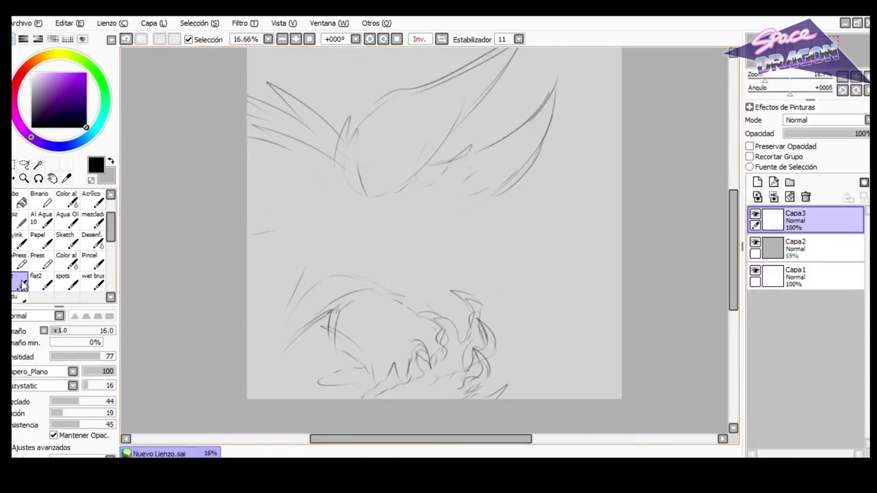
pyautogui.press('h')
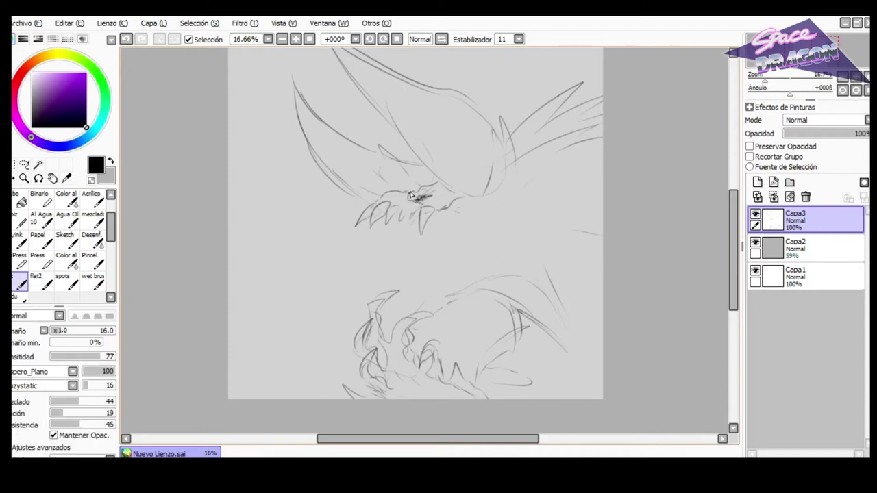
pyautogui.press('h')
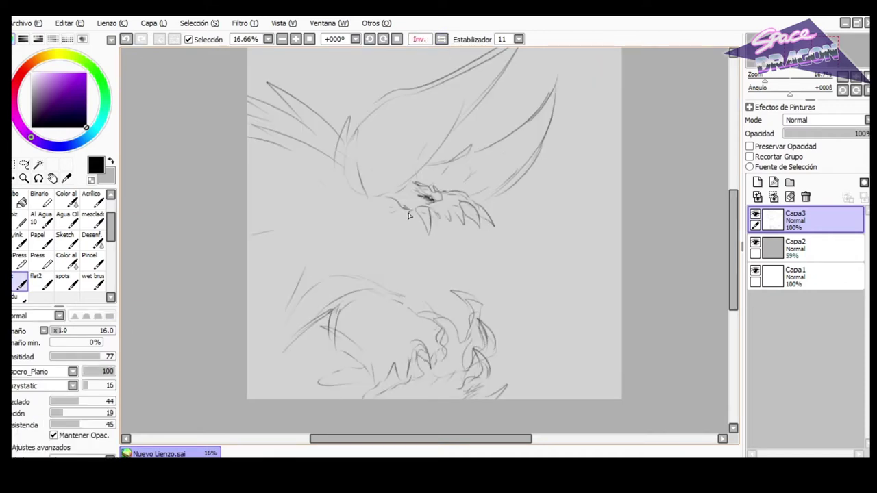
pyautogui.moveTo(413, 221)
pyautogui.mouseDown()
pyautogui.moveTo(423, 254)
pyautogui.moveTo(458, 237)
pyautogui.moveTo(463, 284)
pyautogui.moveTo(442, 316)
pyautogui.moveTo(373, 291)
pyautogui.mouseUp()
pyautogui.press('h')
pyautogui.moveTo(416, 263)
pyautogui.mouseDown()
pyautogui.moveTo(371, 295)
pyautogui.moveTo(497, 260)
pyautogui.mouseUp()
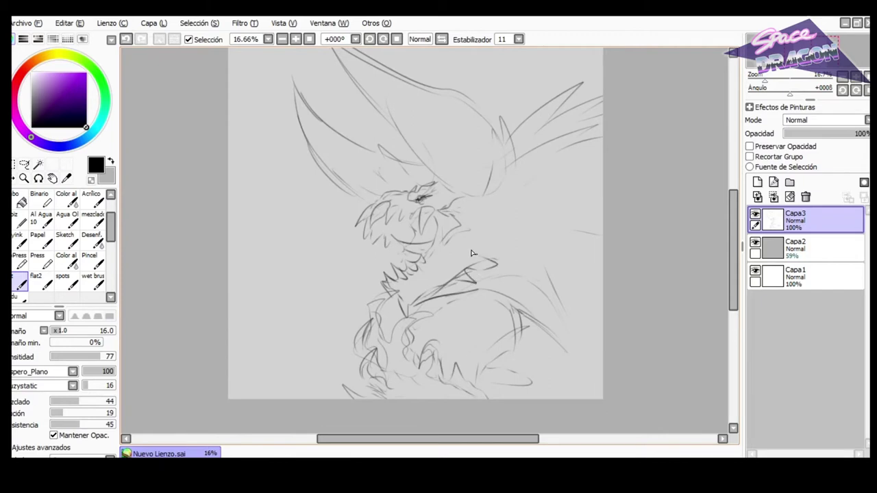
# Sketch long pointed spikes along the neck behind the head.
pyautogui.press('h')
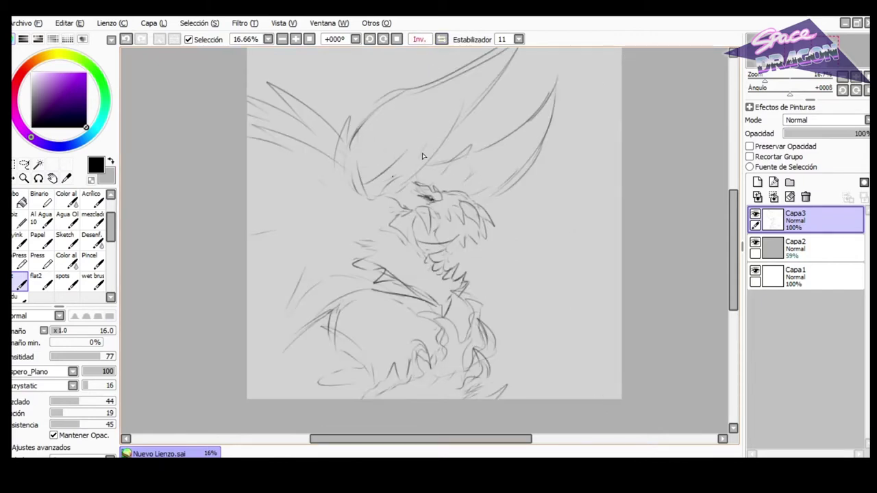
pyautogui.moveTo(368, 202); pyautogui.dragTo(359, 209)
pyautogui.moveTo(356, 213); pyautogui.dragTo(330, 227)
pyautogui.moveTo(349, 181); pyautogui.dragTo(292, 196)
pyautogui.moveTo(250, 239); pyautogui.dragTo(273, 241)
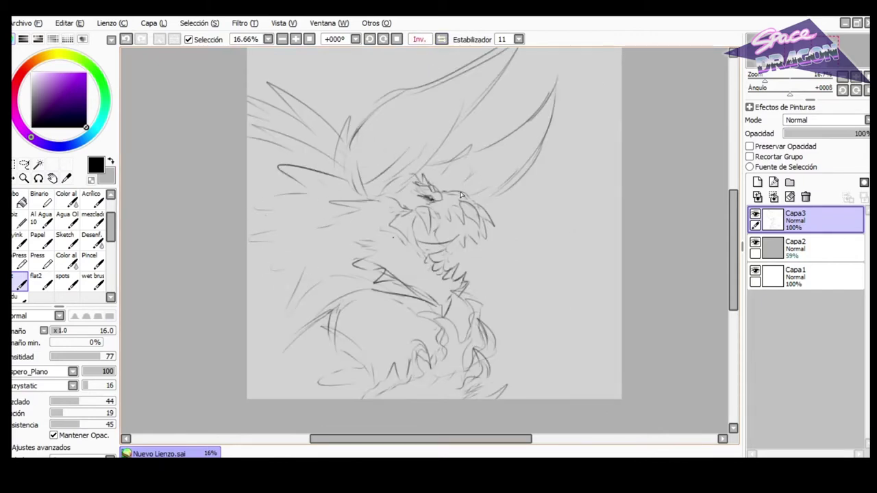
# Lasso the clawed hand, move it away from the lower jaw with Free Transform, and deselect.
pyautogui.click(24, 165)
pyautogui.moveTo(503, 310)
pyautogui.mouseDown()
pyautogui.moveTo(463, 301)
pyautogui.moveTo(337, 417)
pyautogui.moveTo(500, 307)
pyautogui.mouseUp()
pyautogui.hotkey('ctrl', 't')
pyautogui.moveTo(521, 285); pyautogui.dragTo(528, 299)
pyautogui.moveTo(451, 338); pyautogui.dragTo(497, 345)
pyautogui.press('Return')
pyautogui.hotkey('ctrl', 'd')
# Draw a line along the arm and sketch hooked claws behind the shoulder.
pyautogui.click(19, 281)
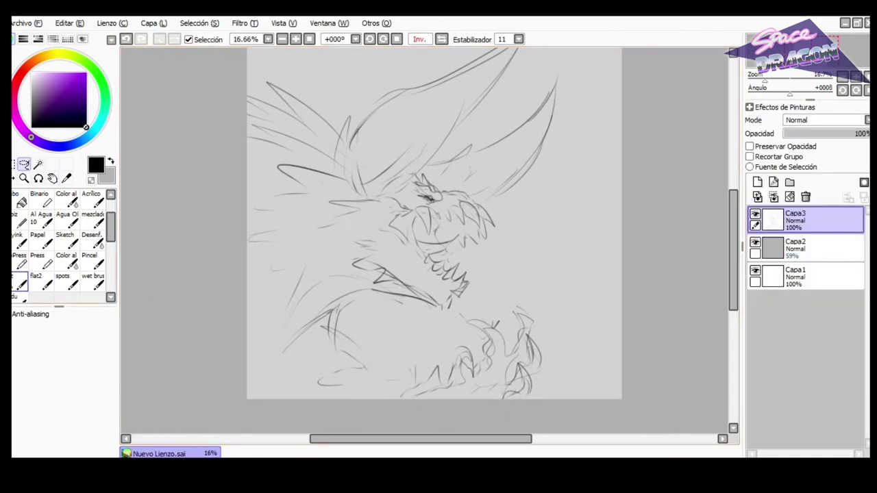
pyautogui.moveTo(439, 366); pyautogui.dragTo(411, 397)
pyautogui.press('h')
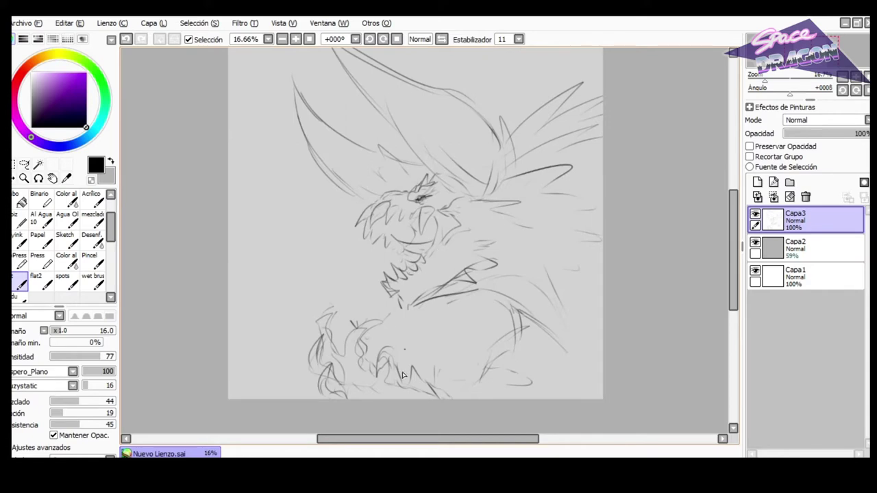
pyautogui.moveTo(557, 248)
pyautogui.mouseDown()
pyautogui.moveTo(564, 279)
pyautogui.moveTo(594, 259)
pyautogui.moveTo(556, 248)
pyautogui.moveTo(542, 278)
pyautogui.mouseUp()
# Erase the clawed hand under the jaw and draw a simple line for the arm below the shoulder.
pyautogui.press('e')
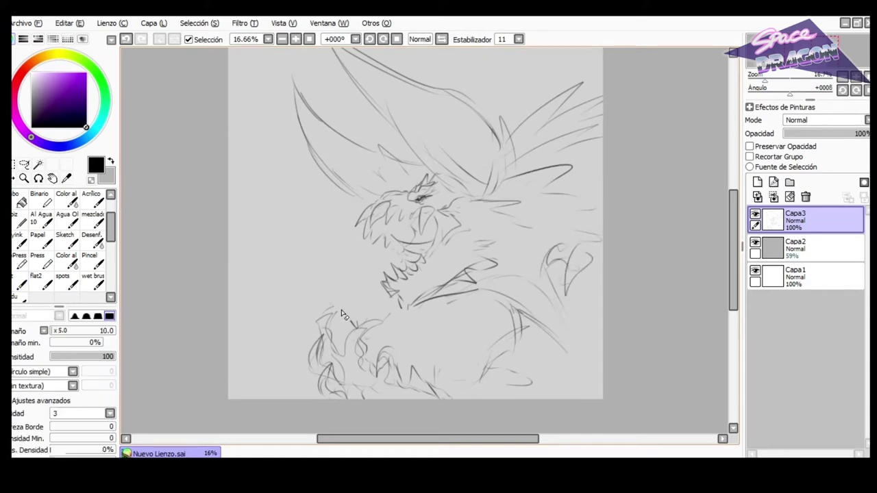
pyautogui.press('e')
pyautogui.press('e')
pyautogui.moveTo(407, 308); pyautogui.dragTo(396, 301)
pyautogui.moveTo(326, 323)
pyautogui.mouseDown()
pyautogui.moveTo(343, 344)
pyautogui.moveTo(365, 332)
pyautogui.mouseUp()
pyautogui.click(19, 282)
pyautogui.press('e')
pyautogui.moveTo(482, 376)
pyautogui.mouseDown()
pyautogui.moveTo(513, 316)
pyautogui.moveTo(441, 392)
pyautogui.mouseUp()
pyautogui.press('e')
pyautogui.press('e')
pyautogui.moveTo(478, 351)
pyautogui.mouseDown()
pyautogui.moveTo(440, 397)
pyautogui.moveTo(460, 381)
pyautogui.mouseUp()
pyautogui.press('e')
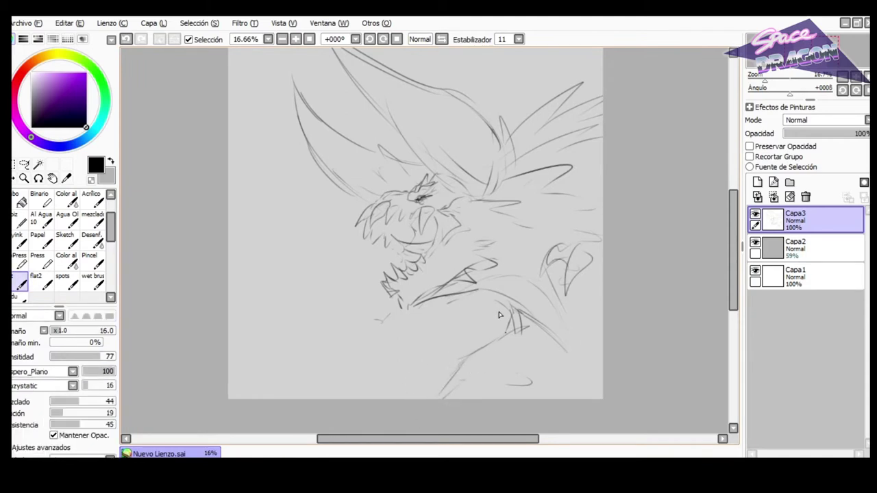
# Strengthen the shoulder line and sketch larger curved claws for the raised hand behind it.
pyautogui.moveTo(497, 293); pyautogui.dragTo(591, 337)
pyautogui.moveTo(569, 253)
pyautogui.mouseDown()
pyautogui.moveTo(542, 246)
pyautogui.moveTo(529, 288)
pyautogui.moveTo(560, 240)
pyautogui.mouseUp()
pyautogui.moveTo(576, 315); pyautogui.dragTo(593, 243)
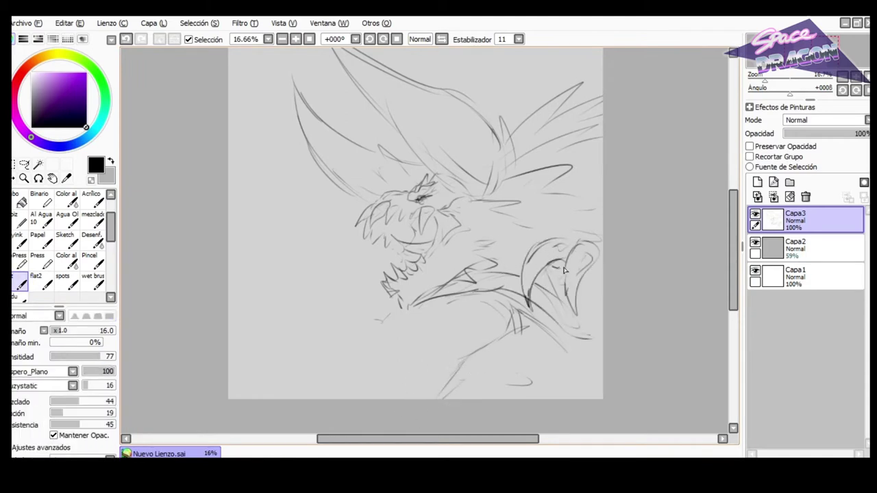
pyautogui.moveTo(554, 306); pyautogui.dragTo(540, 354)
pyautogui.moveTo(546, 352); pyautogui.dragTo(559, 294)
# Mirror the view, lasso the raised hand's claws, reposition them with Free Transform, and deselect.
pyautogui.click(419, 39)
pyautogui.click(25, 164)
pyautogui.moveTo(264, 289)
pyautogui.mouseDown()
pyautogui.moveTo(273, 328)
pyautogui.moveTo(230, 260)
pyautogui.moveTo(255, 302)
pyautogui.mouseUp()
pyautogui.hotkey('ctrl', 't')
pyautogui.moveTo(251, 220); pyautogui.dragTo(304, 261)
pyautogui.press('Return')
pyautogui.hotkey('ctrl', 'd')
# Sketch the fingers of the raised hand and add further hooked claws over the shoulder.
pyautogui.click(21, 282)
pyautogui.moveTo(273, 234); pyautogui.dragTo(304, 278)
pyautogui.moveTo(263, 207)
pyautogui.mouseDown()
pyautogui.moveTo(258, 234)
pyautogui.moveTo(303, 277)
pyautogui.mouseUp()
pyautogui.hotkey('ctrl', 'z')
pyautogui.moveTo(260, 240); pyautogui.dragTo(280, 237)
pyautogui.moveTo(277, 205); pyautogui.dragTo(247, 216)
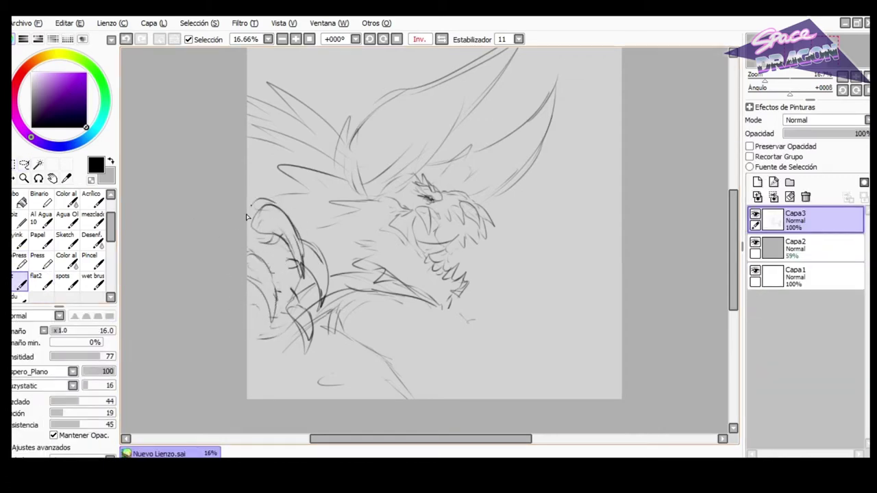
pyautogui.moveTo(301, 243)
pyautogui.mouseDown()
pyautogui.moveTo(288, 268)
pyautogui.moveTo(286, 311)
pyautogui.moveTo(310, 346)
pyautogui.mouseUp()
pyautogui.moveTo(293, 284)
pyautogui.mouseDown()
pyautogui.moveTo(311, 309)
pyautogui.moveTo(309, 330)
pyautogui.mouseUp()
pyautogui.moveTo(306, 342); pyautogui.dragTo(299, 355)
# Erase the overlapping lines around the lower claw of the raised hand and redraw its contour.
pyautogui.press('e')
pyautogui.moveTo(310, 307)
pyautogui.mouseDown()
pyautogui.moveTo(292, 314)
pyautogui.moveTo(303, 353)
pyautogui.mouseUp()
pyautogui.press('n')
pyautogui.moveTo(306, 292); pyautogui.dragTo(291, 325)
# Rework the arm line below the shoulder and reinforce the spikes behind the horns.
pyautogui.press('h')
pyautogui.press('e')
pyautogui.press('n')
pyautogui.moveTo(514, 321); pyautogui.dragTo(499, 386)
pyautogui.moveTo(544, 117)
pyautogui.mouseDown()
pyautogui.moveTo(588, 74)
pyautogui.moveTo(601, 92)
pyautogui.mouseUp()
pyautogui.moveTo(517, 104); pyautogui.dragTo(508, 120)
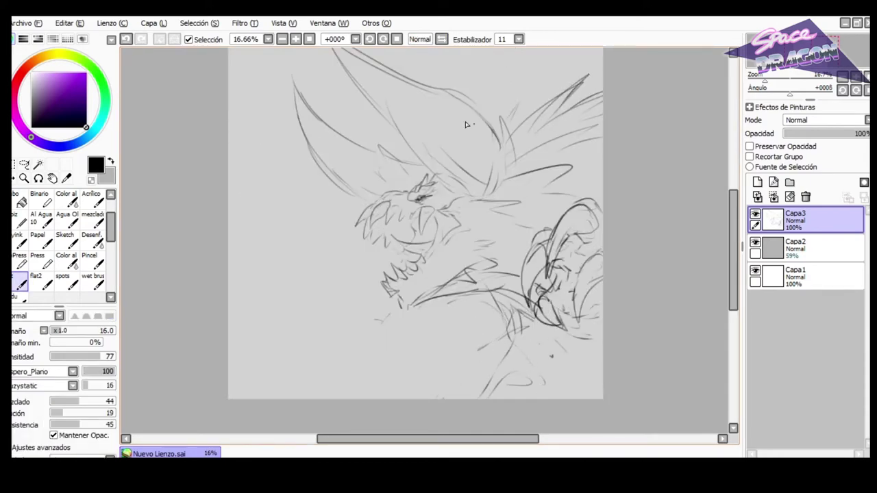
# Lasso the dragon's eye, adjust its position with Free Transform, and deselect.
pyautogui.click(443, 40)
pyautogui.scroll(1, 368, 98)
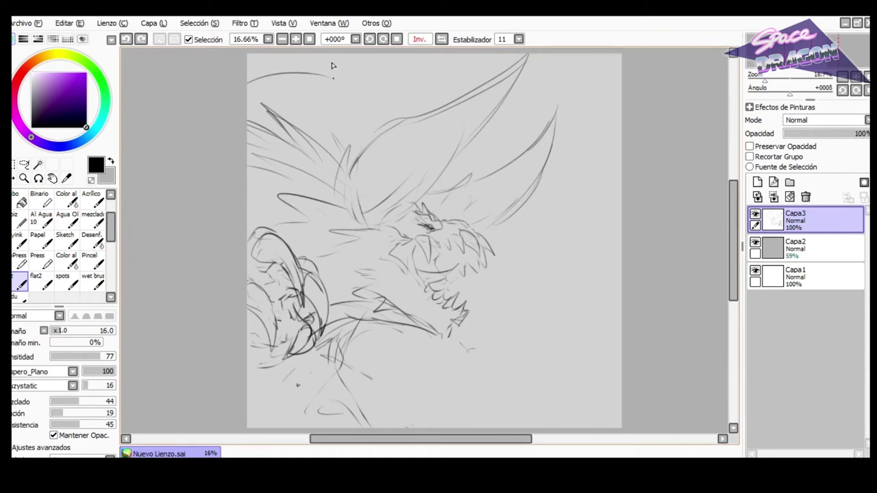
pyautogui.scroll(-1, 528, 289)
pyautogui.scroll(-1, 518, 265)
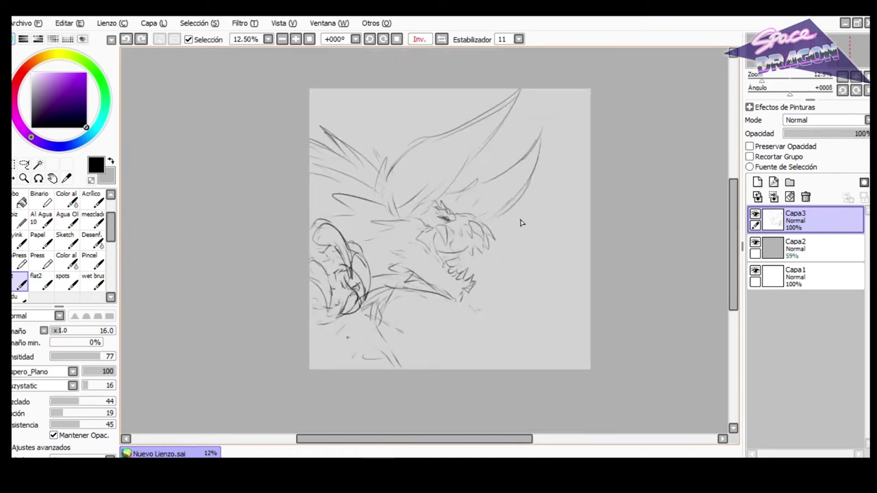
pyautogui.scroll(1, 521, 222)
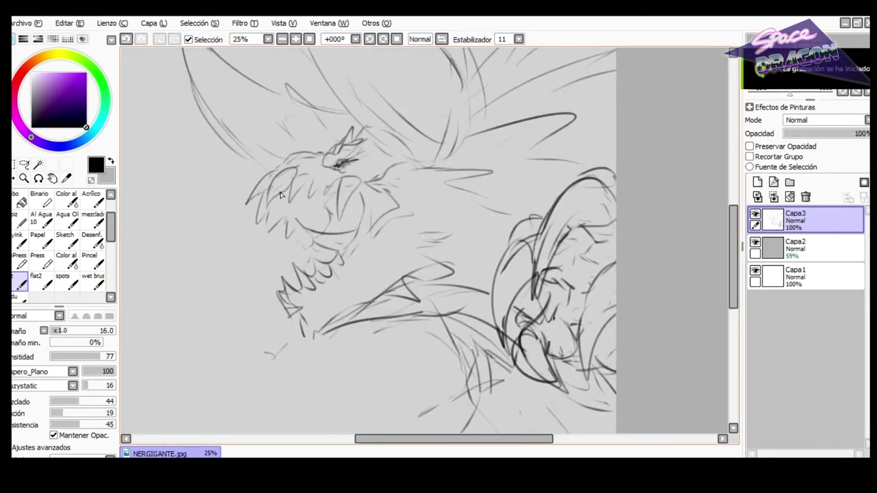
pyautogui.scroll(1, 425, 240)
pyautogui.press('b')
pyautogui.press('h')
pyautogui.press('e')
pyautogui.moveTo(508, 164); pyautogui.dragTo(514, 147)
pyautogui.press('b')
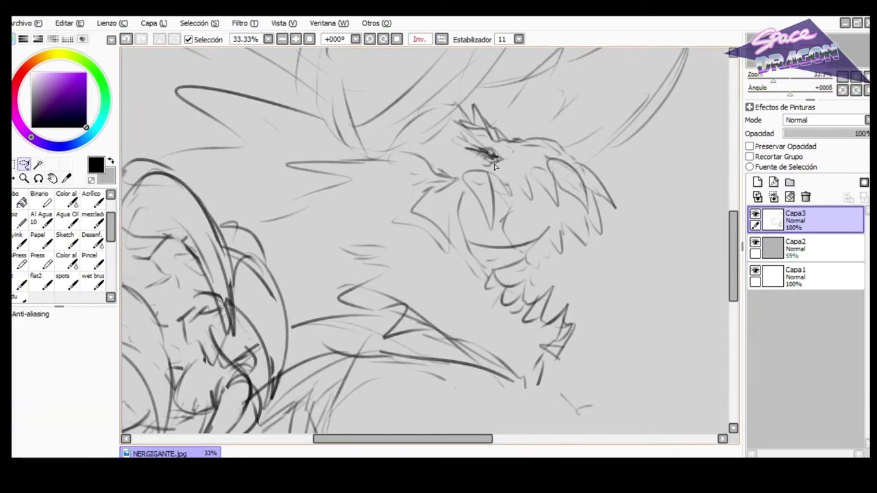
pyautogui.hotkey('ctrl', 't')
pyautogui.moveTo(511, 142)
pyautogui.mouseDown()
pyautogui.moveTo(510, 129)
pyautogui.moveTo(501, 145)
pyautogui.mouseUp()
pyautogui.press('Return')
pyautogui.click(442, 39)
pyautogui.click(25, 282)
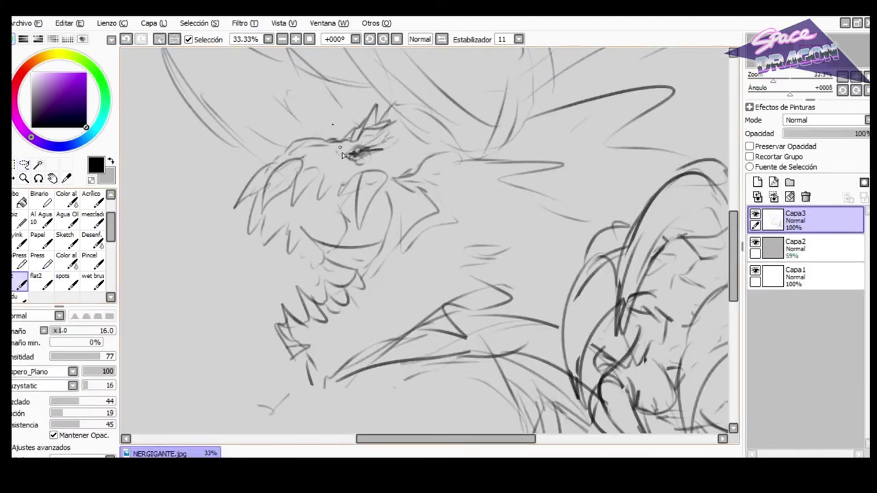
pyautogui.click(161, 39)
# Reduce the brush size to 9 and redraw the eye, brow and snout ridge, alternating brush and eraser.
pyautogui.press('[')
pyautogui.press('[')
pyautogui.press('[')
pyautogui.press('[')
pyautogui.press('[')
pyautogui.press('[')
pyautogui.press('e')
pyautogui.press('e')
pyautogui.press('e')
pyautogui.press('e')
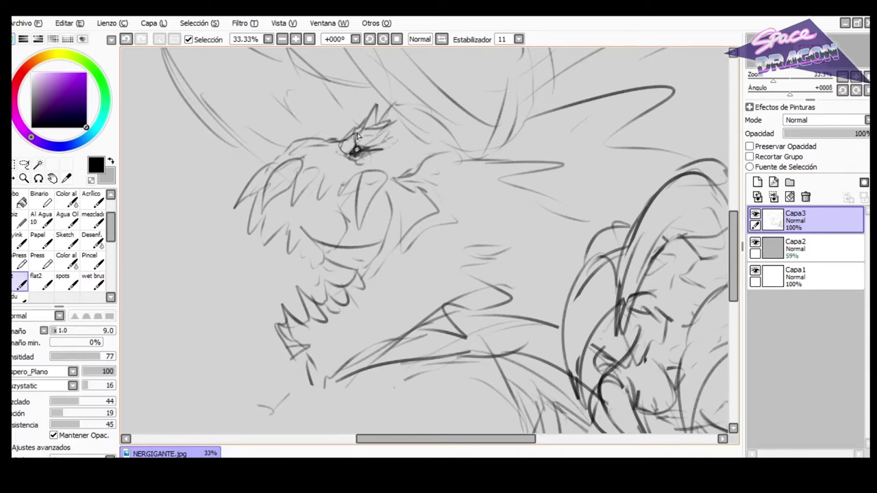
pyautogui.press('e')
pyautogui.press('e')
pyautogui.press('e')
pyautogui.press('e')
# Draw the large rear fang, the inner mouth curve and the cheek contour with darker lines in mirrored view.
pyautogui.click(442, 39)
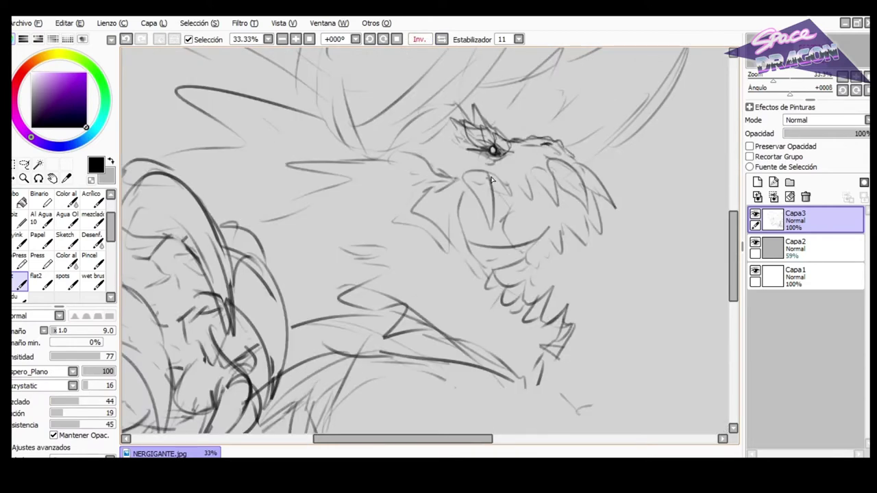
pyautogui.moveTo(460, 180)
pyautogui.mouseDown()
pyautogui.moveTo(488, 177)
pyautogui.moveTo(481, 204)
pyautogui.mouseUp()
pyautogui.moveTo(491, 172); pyautogui.dragTo(493, 218)
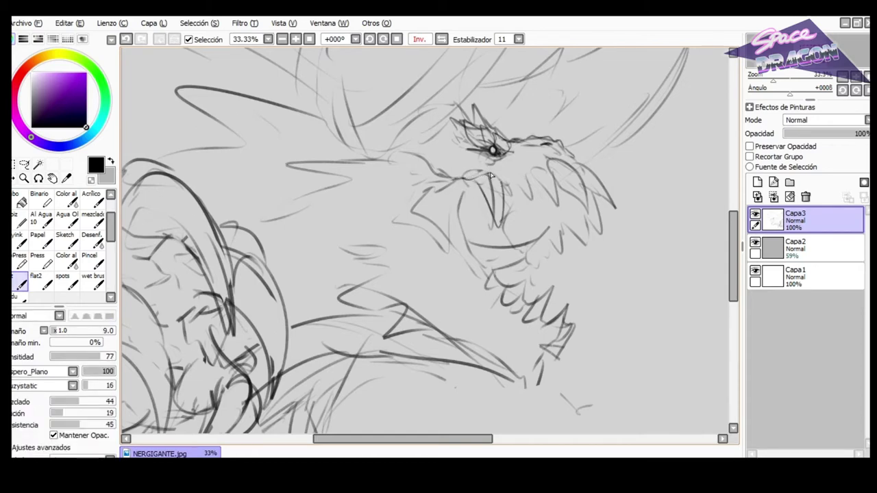
pyautogui.moveTo(502, 179); pyautogui.dragTo(498, 230)
pyautogui.moveTo(461, 197); pyautogui.dragTo(477, 267)
pyautogui.moveTo(468, 182); pyautogui.dragTo(415, 202)
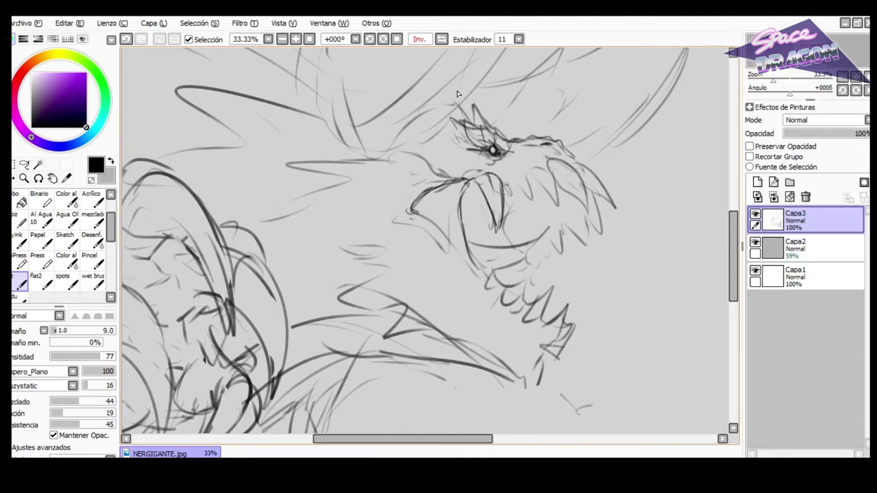
# Draw overlapping pointed scales on the cheek and temple behind the eye.
pyautogui.press('h')
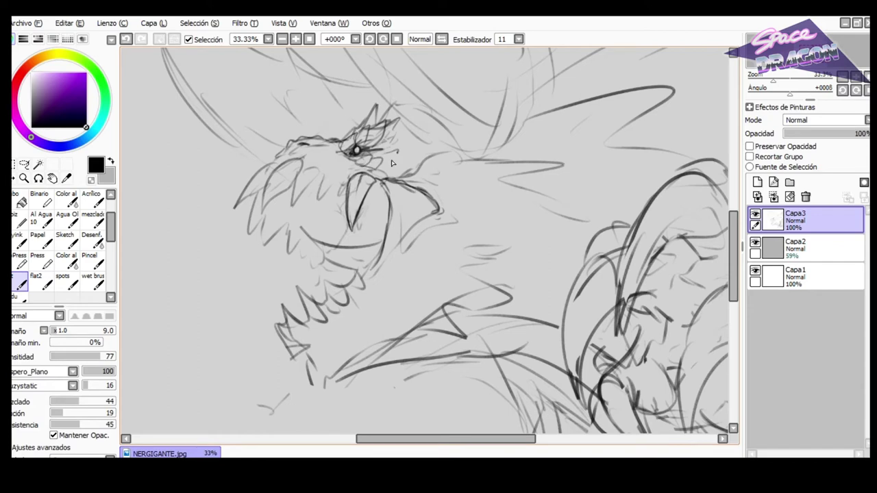
pyautogui.moveTo(399, 165); pyautogui.dragTo(412, 168)
pyautogui.moveTo(396, 128)
pyautogui.mouseDown()
pyautogui.moveTo(441, 141)
pyautogui.moveTo(405, 150)
pyautogui.mouseUp()
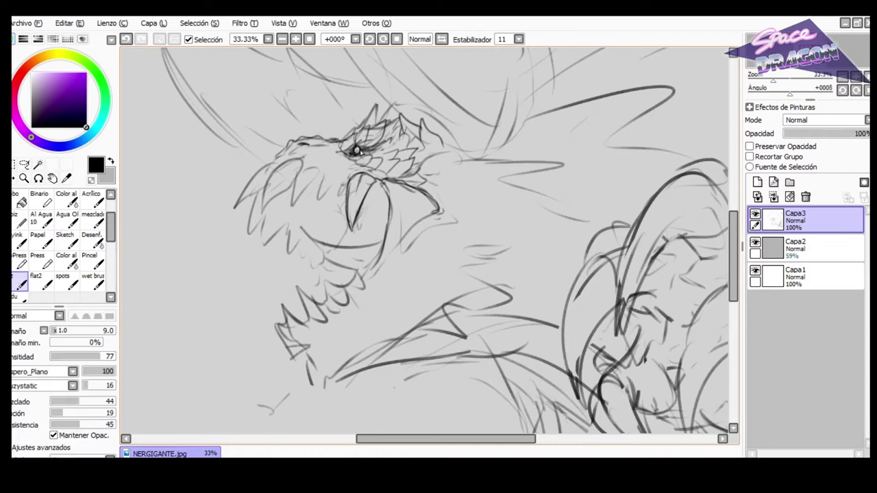
# Clean up the eye with the eraser and redraw its pupil and front corner in mirrored view.
pyautogui.click(442, 39)
pyautogui.press('e')
pyautogui.press('e')
pyautogui.press('e')
pyautogui.press('e')
pyautogui.moveTo(491, 149); pyautogui.dragTo(501, 156)
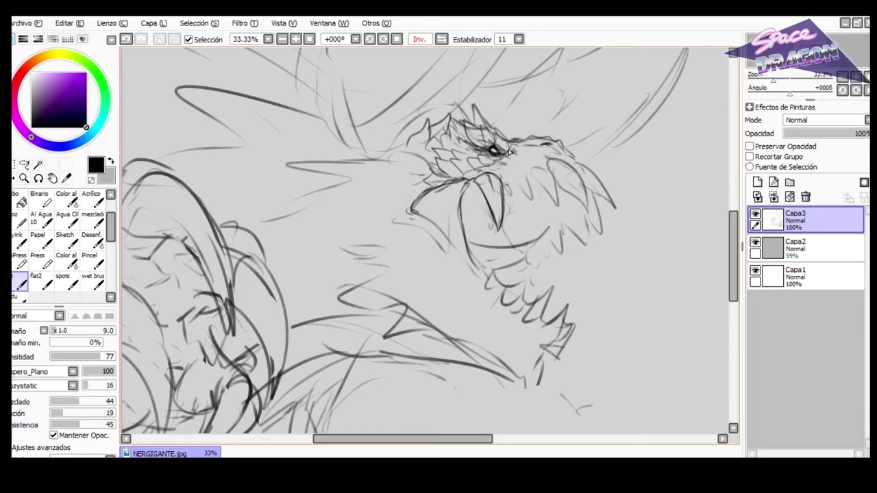
# Redraw the pointed upper teeth in front of the large fang, erasing the rough sketch lines around them.
pyautogui.click(442, 40)
pyautogui.moveTo(347, 179)
pyautogui.mouseDown()
pyautogui.moveTo(337, 202)
pyautogui.moveTo(296, 203)
pyautogui.mouseUp()
pyautogui.hotkey('ctrl', 'z')
pyautogui.hotkey('ctrl', 'z')
pyautogui.press('e')
pyautogui.press('e')
pyautogui.press('e')
pyautogui.press('e')
pyautogui.moveTo(302, 165)
pyautogui.mouseDown()
pyautogui.moveTo(313, 166)
pyautogui.moveTo(305, 191)
pyautogui.mouseUp()
pyautogui.press('e')
pyautogui.press('e')
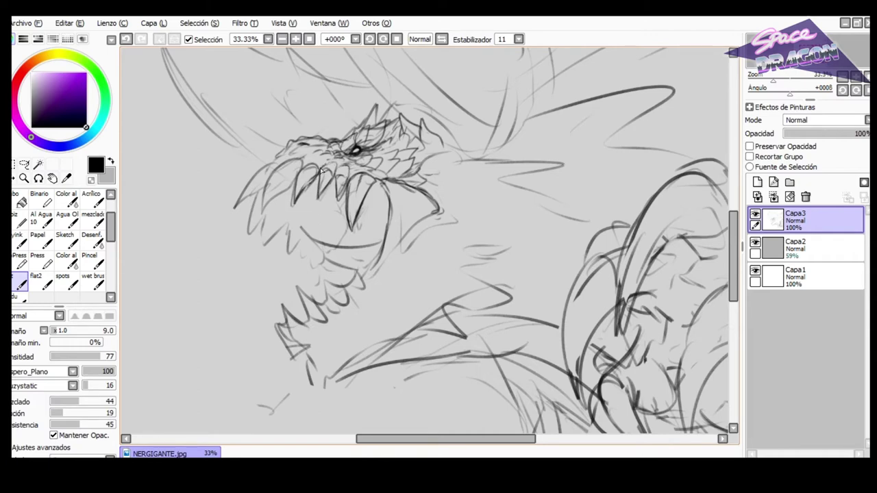
# Reshape the front upper teeth and their gum line, erasing the rough sketch lines around the snout tip.
pyautogui.press('e')
pyautogui.press('e')
pyautogui.moveTo(304, 155)
pyautogui.mouseDown()
pyautogui.moveTo(263, 209)
pyautogui.moveTo(297, 177)
pyautogui.moveTo(265, 188)
pyautogui.moveTo(286, 162)
pyautogui.mouseUp()
pyautogui.press('e')
pyautogui.press('e')
pyautogui.press('e')
pyautogui.press('e')
pyautogui.press('e')
pyautogui.press('e')
pyautogui.click(441, 40)
pyautogui.press('e')
pyautogui.moveTo(599, 190); pyautogui.dragTo(613, 203)
pyautogui.moveTo(563, 188)
pyautogui.mouseDown()
pyautogui.moveTo(580, 206)
pyautogui.moveTo(574, 173)
pyautogui.mouseUp()
pyautogui.moveTo(583, 204)
pyautogui.mouseDown()
pyautogui.moveTo(577, 169)
pyautogui.moveTo(564, 165)
pyautogui.moveTo(610, 203)
pyautogui.moveTo(540, 180)
pyautogui.moveTo(550, 195)
pyautogui.mouseUp()
pyautogui.press('e')
pyautogui.press('e')
pyautogui.press('e')
pyautogui.press('e')
pyautogui.press('e')
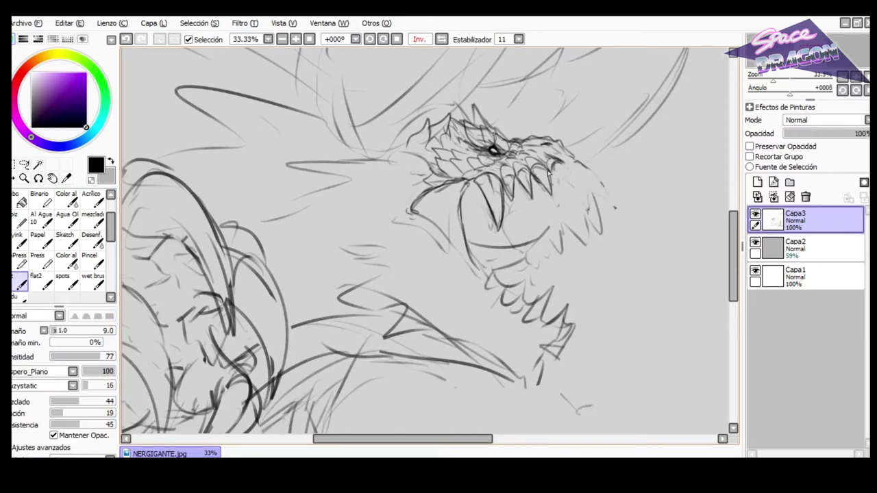
# Erase the large rear fang and the rough snout outline, and complete the row of upper teeth toward the snout.
pyautogui.press('e')
pyautogui.press('e')
pyautogui.press('e')
pyautogui.press('e')
pyautogui.moveTo(565, 165); pyautogui.dragTo(587, 194)
pyautogui.click(442, 40)
pyautogui.press('e')
pyautogui.moveTo(366, 196); pyautogui.dragTo(351, 228)
pyautogui.press('e')
pyautogui.press('e')
pyautogui.moveTo(288, 165); pyautogui.dragTo(276, 184)
pyautogui.press('b')
pyautogui.press('e')
pyautogui.press('b')
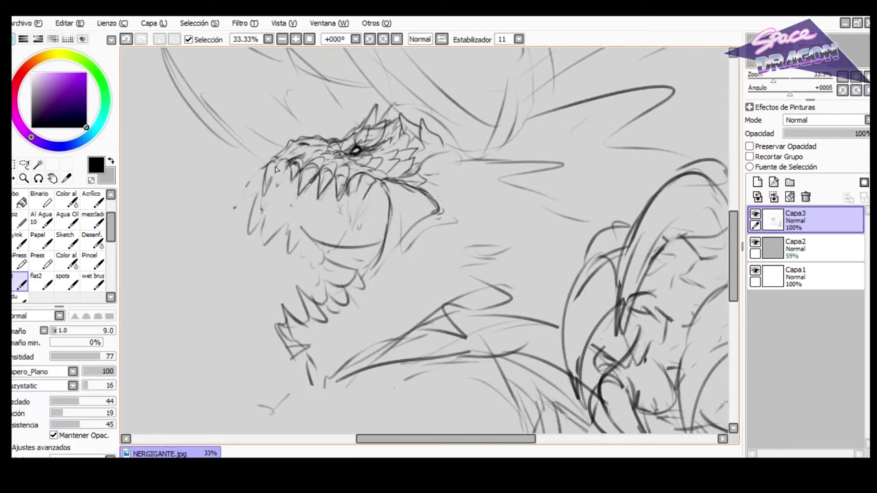
# Draw the long front fangs at the snout tip and the zigzag row of far-side teeth with darker lines.
pyautogui.press('e')
pyautogui.press('b')
pyautogui.press('e')
pyautogui.press('b')
pyautogui.press('e')
pyautogui.press('b')
pyautogui.press('e')
pyautogui.press('b')
pyautogui.moveTo(269, 200)
pyautogui.mouseDown()
pyautogui.moveTo(281, 166)
pyautogui.moveTo(265, 171)
pyautogui.mouseUp()
pyautogui.press('e')
pyautogui.press('b')
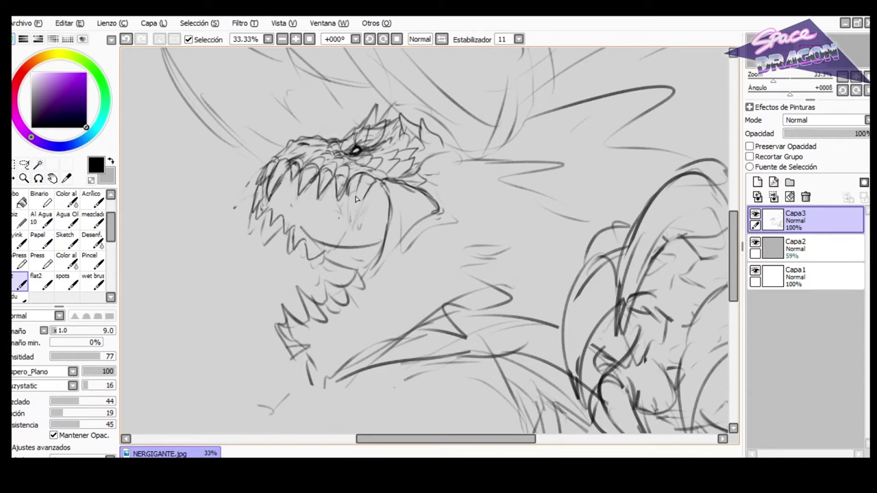
# Draw a smaller rear upper fang and pointed teeth at the mouth corner, erasing stray lines below the snout tip.
pyautogui.press('e')
pyautogui.press('b')
pyautogui.moveTo(369, 255); pyautogui.dragTo(378, 273)
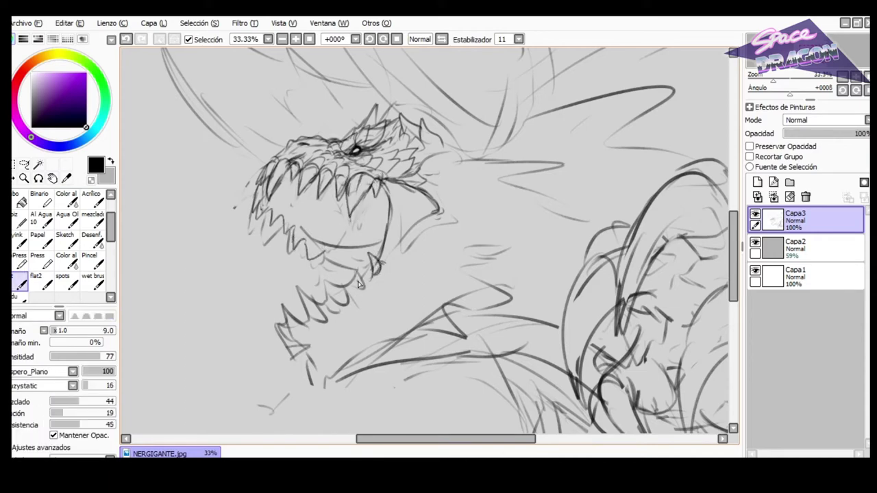
pyautogui.click(441, 39)
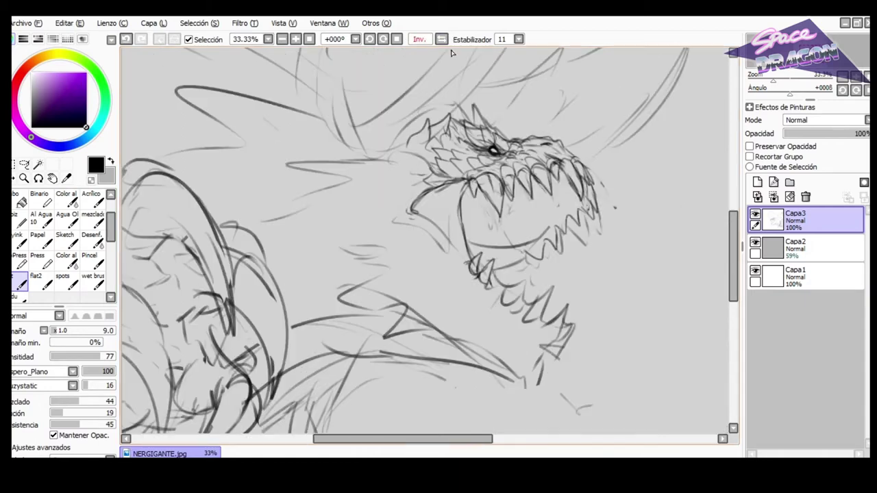
pyautogui.press('e')
pyautogui.moveTo(572, 230); pyautogui.dragTo(588, 247)
pyautogui.press('b')
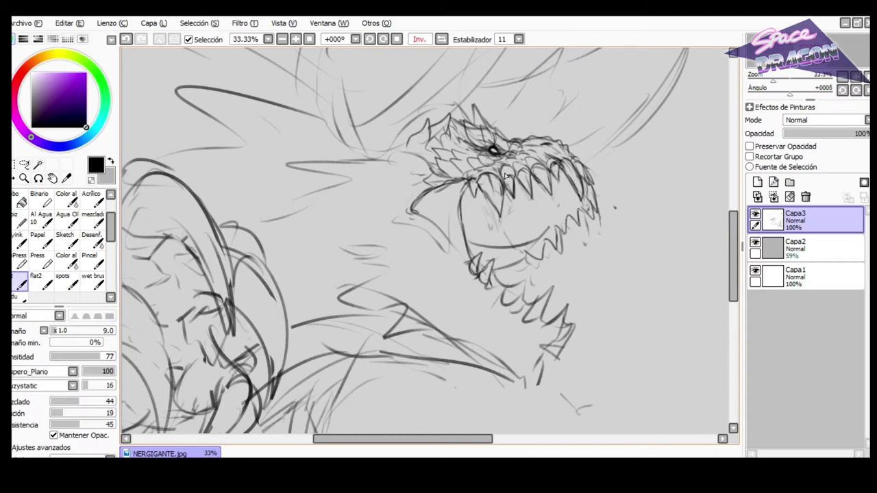
# Darken the cheek contour behind the mouth, and draw a large jaw spike with small rounded scales around it.
pyautogui.press('e')
pyautogui.press('b')
pyautogui.moveTo(411, 211); pyautogui.dragTo(465, 259)
pyautogui.press('e')
pyautogui.press('b')
pyautogui.moveTo(407, 305)
pyautogui.mouseDown()
pyautogui.moveTo(335, 290)
pyautogui.moveTo(382, 272)
pyautogui.moveTo(419, 298)
pyautogui.mouseUp()
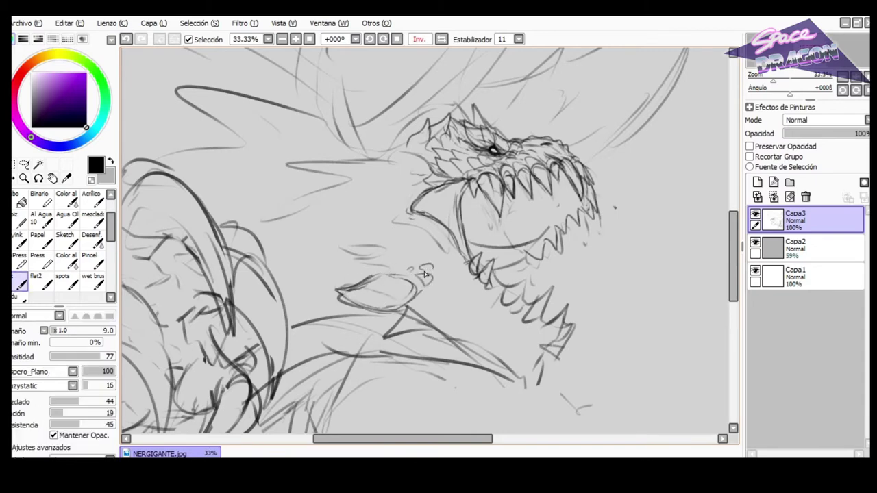
pyautogui.moveTo(400, 261); pyautogui.dragTo(386, 274)
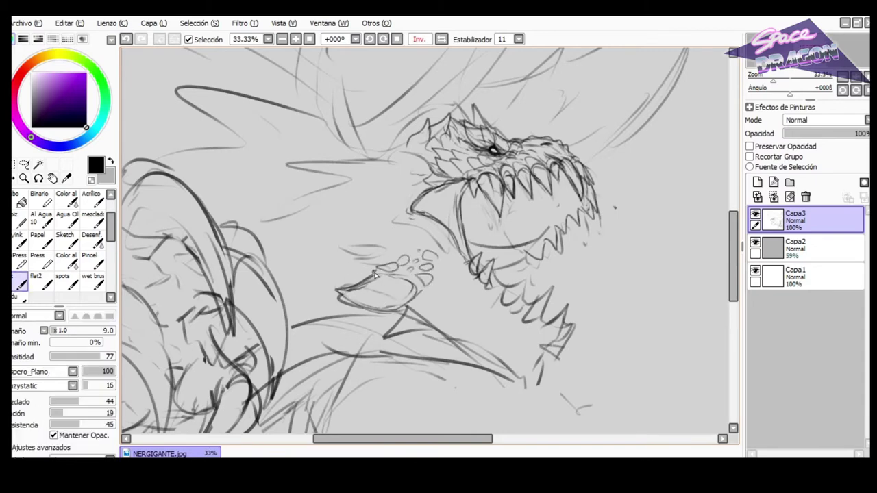
# Draw pointed scales above the large jaw spike and rework the cheek membrane lines at the mouth corner.
pyautogui.click(442, 40)
pyautogui.moveTo(482, 244); pyautogui.dragTo(479, 259)
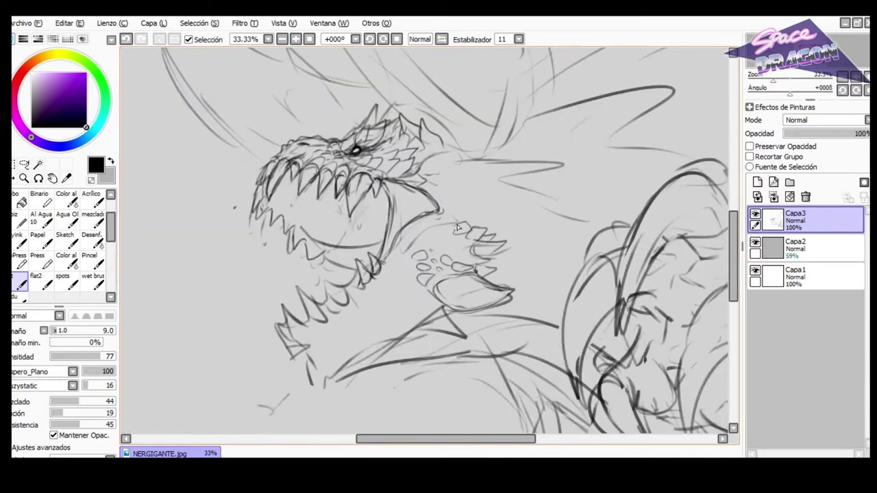
pyautogui.press('h')
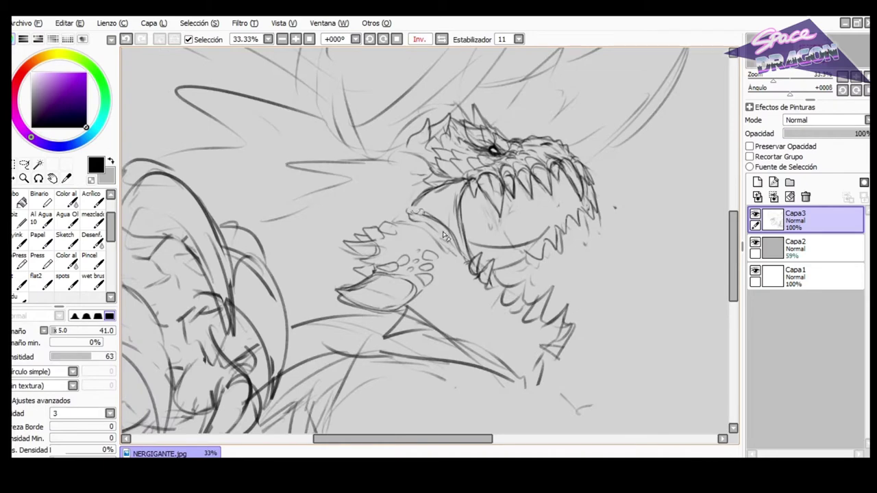
pyautogui.press('e')
pyautogui.press('b')
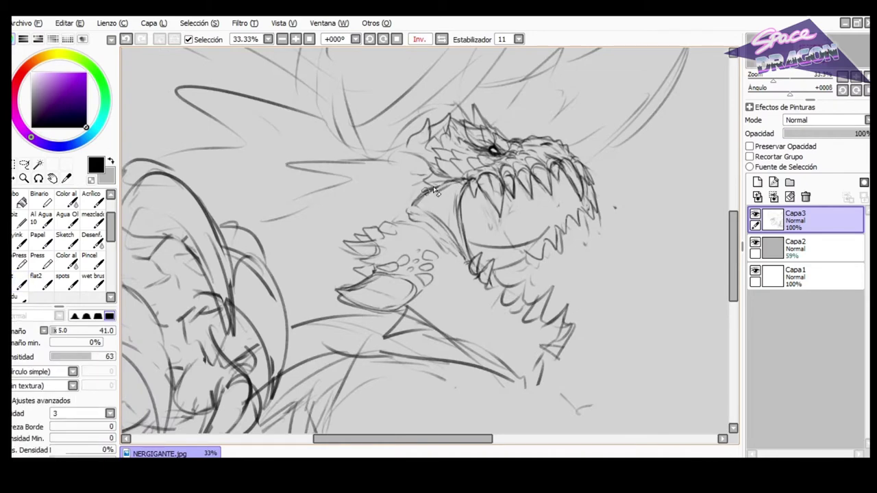
pyautogui.moveTo(455, 183)
pyautogui.mouseDown()
pyautogui.moveTo(455, 242)
pyautogui.moveTo(431, 189)
pyautogui.mouseUp()
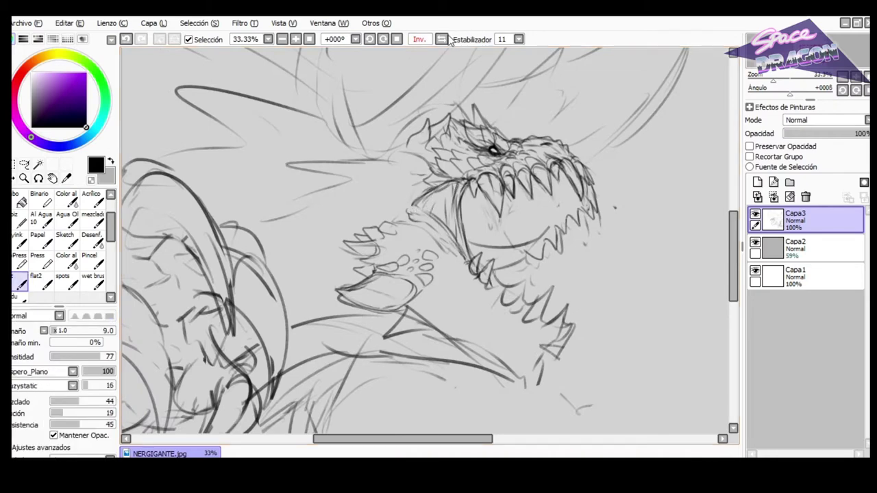
# Erase the old inner mouth curve and draw the curved tongue with its raised tip inside the mouth.
pyautogui.click(442, 39)
pyautogui.press('e')
pyautogui.moveTo(298, 240); pyautogui.dragTo(357, 240)
pyautogui.press('b')
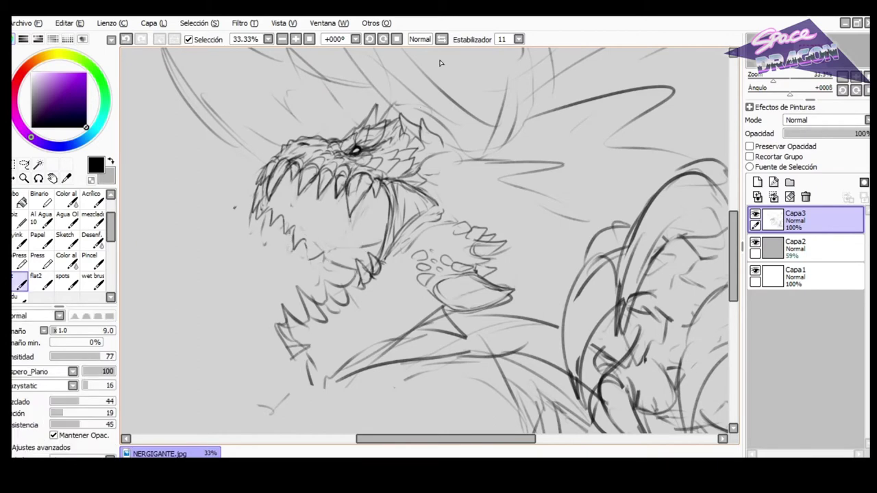
pyautogui.click(442, 40)
pyautogui.press('e')
pyautogui.press('b')
pyautogui.moveTo(469, 237)
pyautogui.mouseDown()
pyautogui.moveTo(533, 257)
pyautogui.moveTo(541, 276)
pyautogui.mouseUp()
pyautogui.hotkey('ctrl', 'z')
pyautogui.press('e')
pyautogui.press('b')
pyautogui.moveTo(469, 236)
pyautogui.mouseDown()
pyautogui.moveTo(574, 259)
pyautogui.moveTo(528, 289)
pyautogui.mouseUp()
pyautogui.press('e')
pyautogui.press('b')
pyautogui.moveTo(575, 260); pyautogui.dragTo(532, 294)
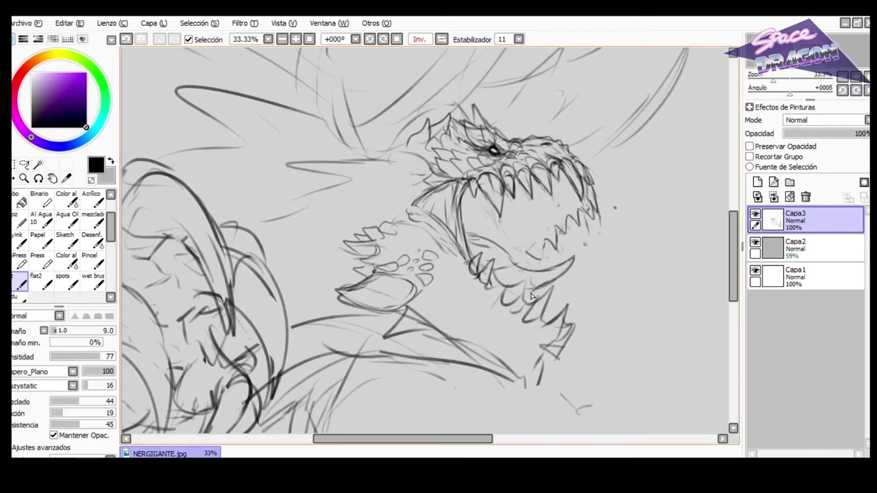
# Extend the row of small far-side teeth down to the tongue, erasing the rough lines between them.
pyautogui.press('e')
pyautogui.press('b')
pyautogui.click(442, 39)
pyautogui.press('e')
pyautogui.press('b')
pyautogui.press('e')
pyautogui.press('b')
pyautogui.press('e')
pyautogui.press('b')
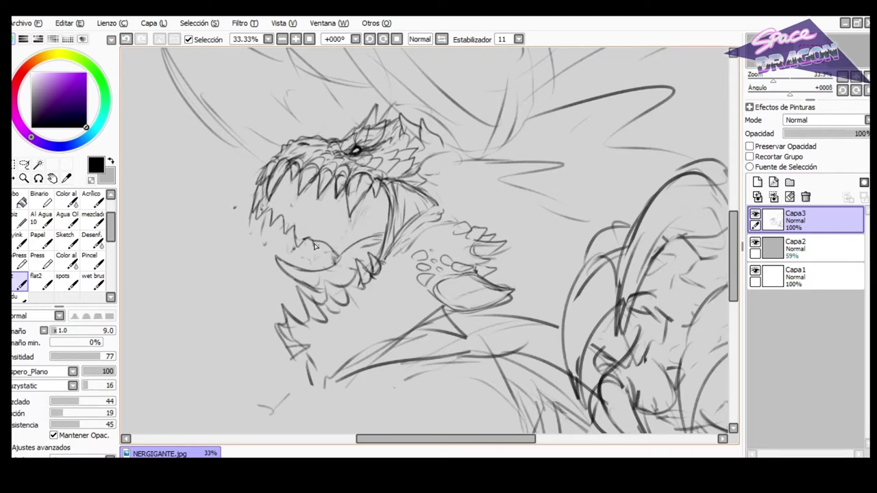
pyautogui.press('e')
pyautogui.press('b')
pyautogui.press('e')
pyautogui.press('b')
# Check the head in mirrored view and save the drawing as a compressed JPEG at quality 84.
pyautogui.click(442, 40)
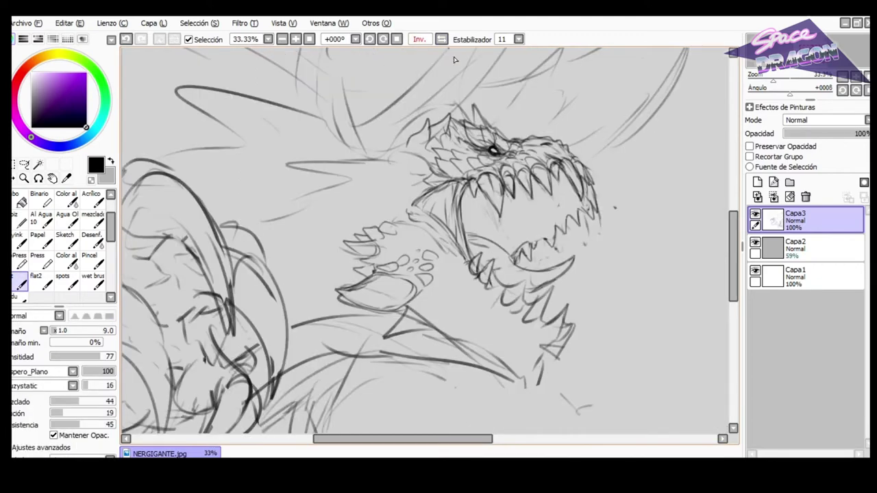
pyautogui.press('e')
pyautogui.press('b')
pyautogui.hotkey('ctrl', 's')
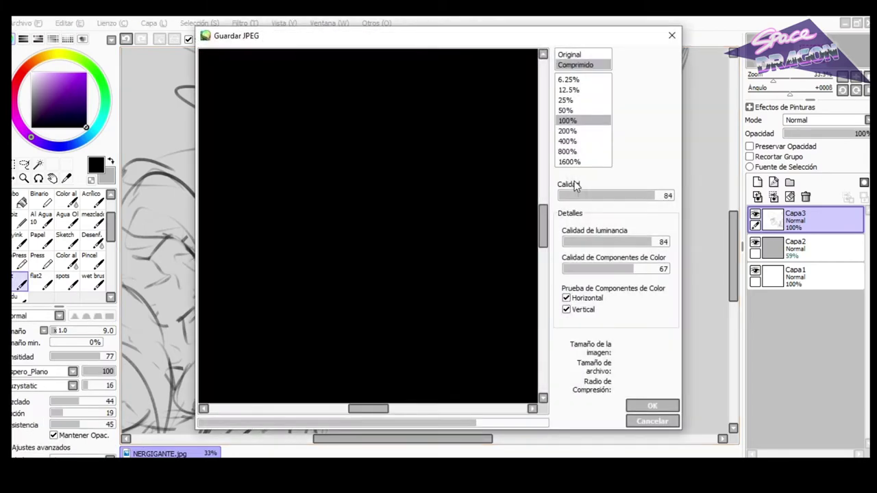
pyautogui.press('Return')
# Erase the rough neck lines below the large jaw spike, enlarging the eraser to 78.
pyautogui.press('e')
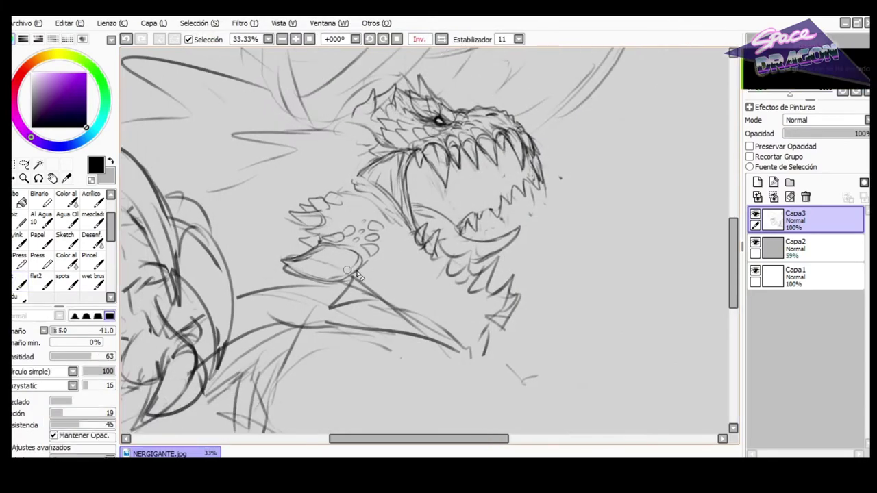
pyautogui.moveTo(352, 280)
pyautogui.mouseDown()
pyautogui.moveTo(330, 308)
pyautogui.moveTo(368, 286)
pyautogui.moveTo(330, 307)
pyautogui.mouseUp()
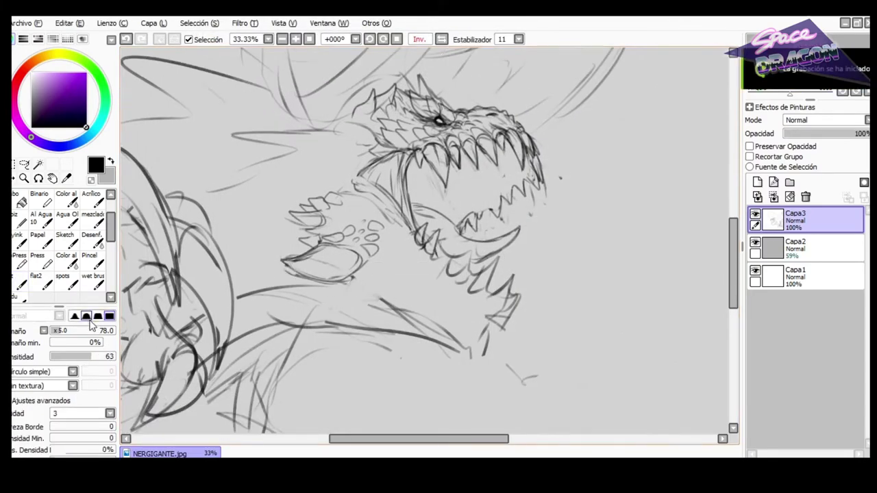
pyautogui.press('b')
pyautogui.press('e')
pyautogui.press('b')
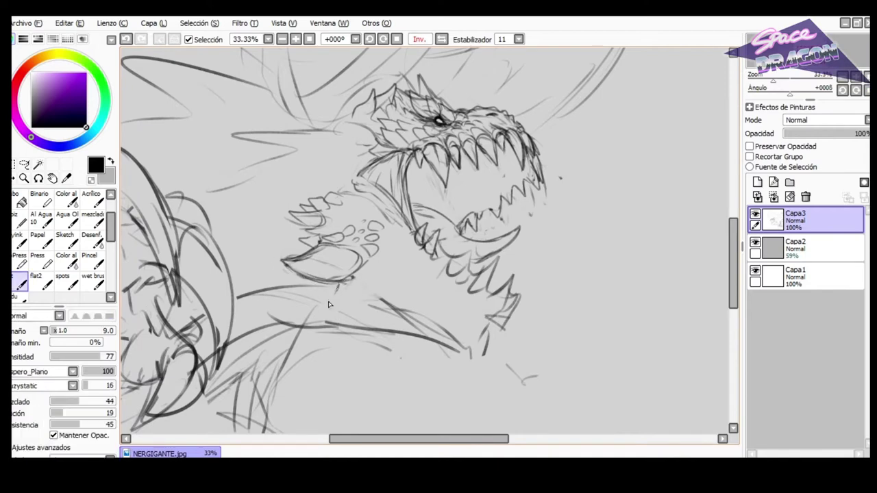
# Draw pointed spikes and small rounded scales below the large jaw spike, raising the brush density to 93.
pyautogui.press('e')
pyautogui.moveTo(384, 305); pyautogui.dragTo(387, 300)
pyautogui.press('b')
pyautogui.press('e')
pyautogui.press('b')
pyautogui.moveTo(104, 357); pyautogui.dragTo(111, 357)
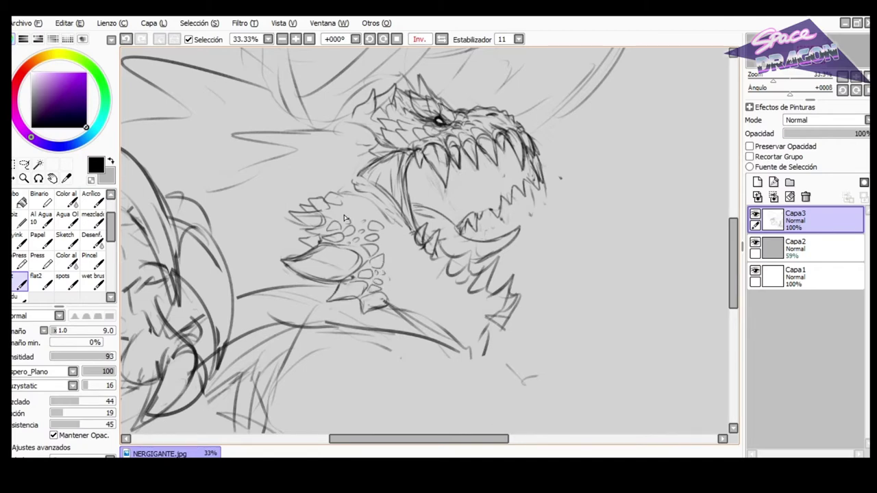
# Erase the rough lines under the chin and start the chin contour with the brush enlarged to 16.
pyautogui.click(442, 40)
pyautogui.press('e')
pyautogui.moveTo(380, 346); pyautogui.dragTo(370, 355)
pyautogui.press('b')
pyautogui.press(']')
pyautogui.press(']')
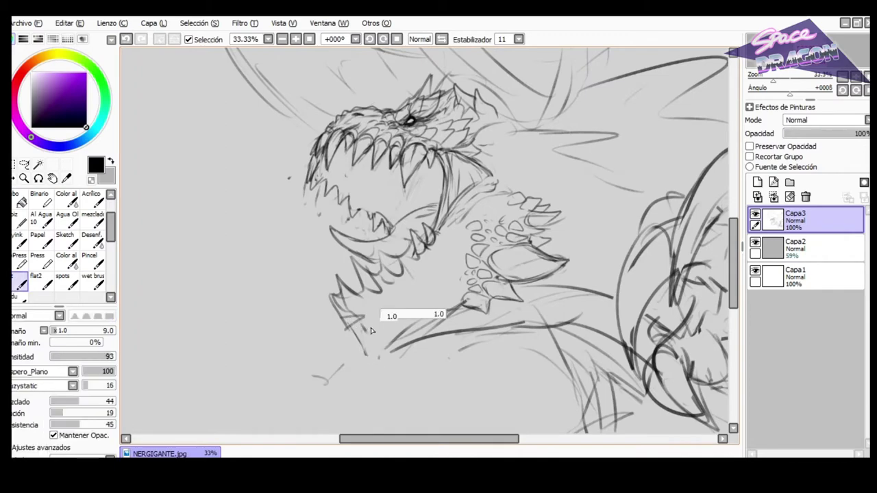
pyautogui.press(']')
pyautogui.press(']')
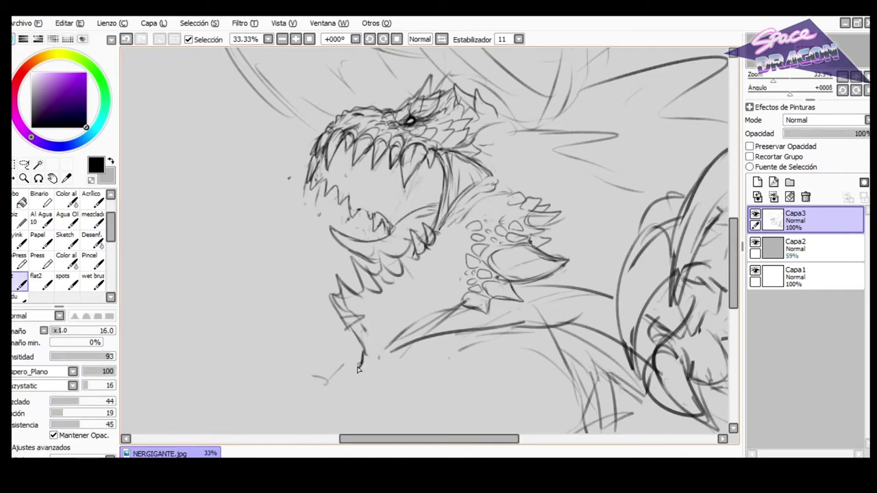
# Draw the chin spikes, rounded scales along the lower jaw and sharper rear lower teeth, reducing the brush size to 9.
pyautogui.moveTo(371, 352)
pyautogui.mouseDown()
pyautogui.moveTo(394, 351)
pyautogui.moveTo(393, 344)
pyautogui.moveTo(391, 355)
pyautogui.moveTo(407, 323)
pyautogui.mouseUp()
pyautogui.moveTo(397, 339); pyautogui.dragTo(382, 342)
pyautogui.press('h')
pyautogui.press('[')
pyautogui.press('[')
pyautogui.press('[')
pyautogui.press('[')
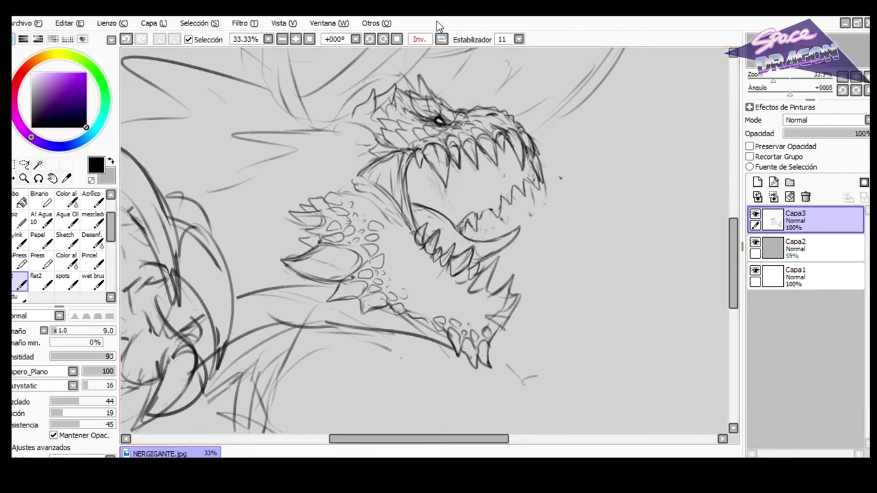
# Redraw the front lower teeth and the front contour of the chin with darker lines.
pyautogui.click(441, 39)
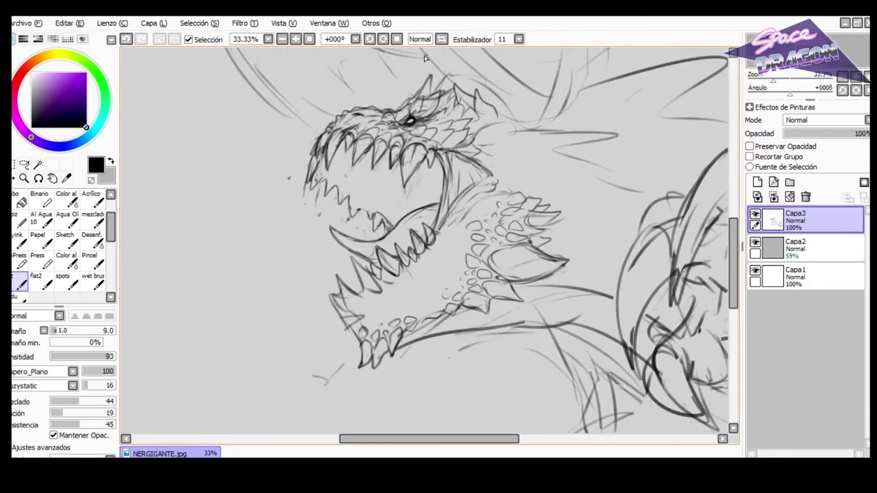
pyautogui.click(441, 39)
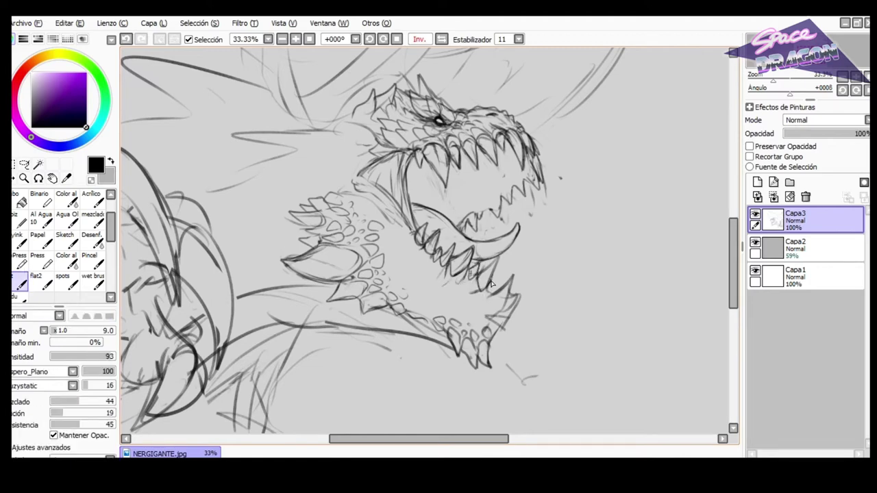
pyautogui.moveTo(488, 284)
pyautogui.mouseDown()
pyautogui.moveTo(516, 284)
pyautogui.moveTo(506, 324)
pyautogui.moveTo(516, 306)
pyautogui.moveTo(495, 338)
pyautogui.mouseUp()
pyautogui.hotkey('ctrl', 'z')
pyautogui.moveTo(508, 288); pyautogui.dragTo(493, 303)
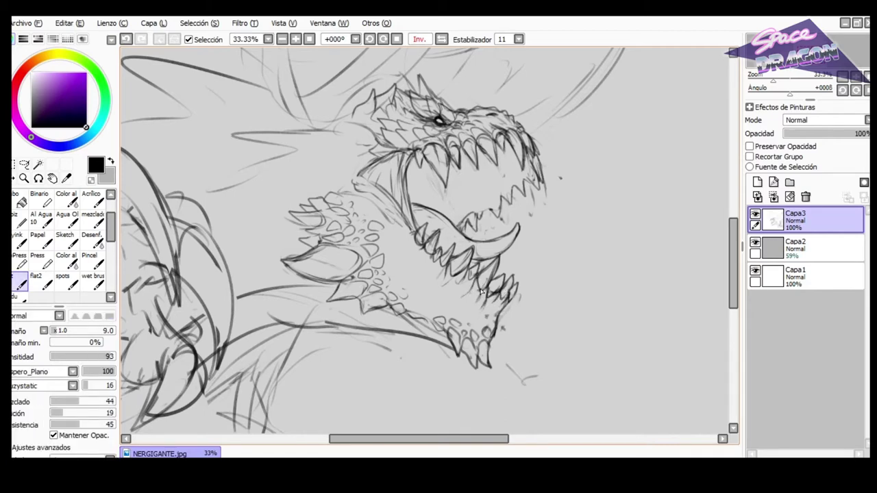
# Clean up the snout tip with the eraser and redraw the far-side teeth beneath it with darker lines.
pyautogui.press('e')
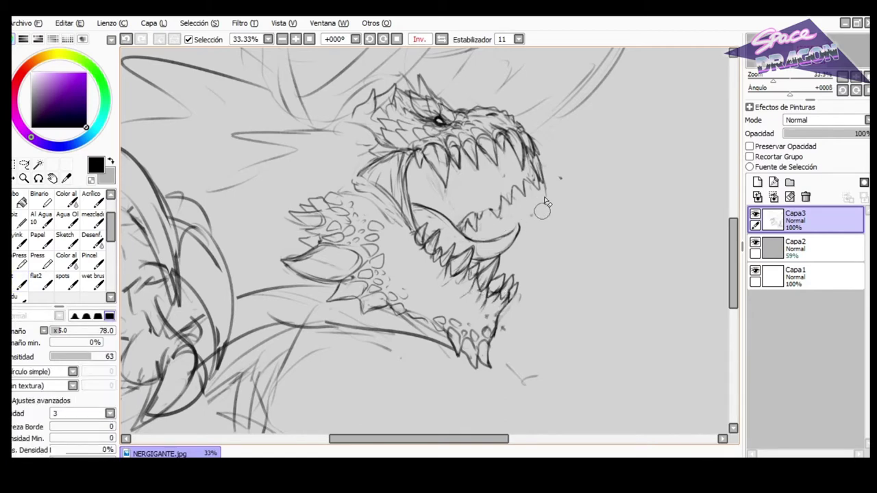
pyautogui.moveTo(532, 176); pyautogui.dragTo(546, 192)
pyautogui.press('b')
pyautogui.press('e')
pyautogui.press('b')
pyautogui.click(442, 39)
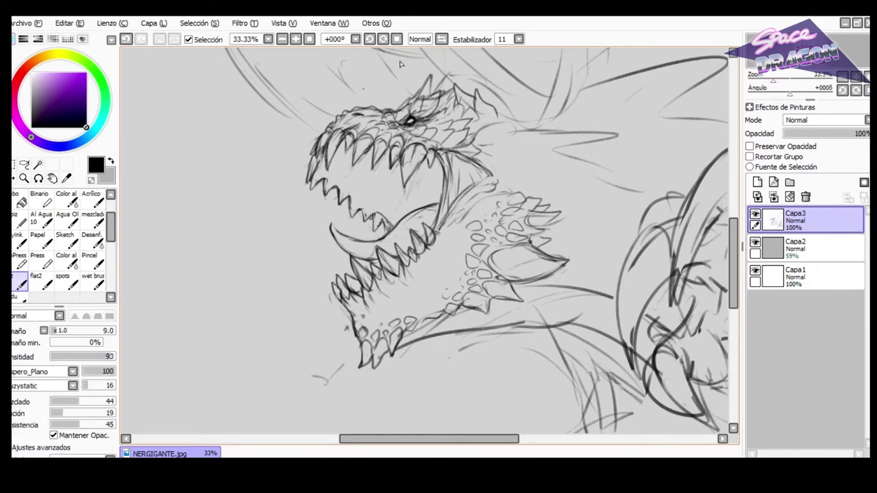
# Clean up the mouth corner and darken the inner mouth contour behind the tongue in mirrored view.
pyautogui.press('h')
pyautogui.press('e')
pyautogui.moveTo(461, 221)
pyautogui.mouseDown()
pyautogui.moveTo(487, 220)
pyautogui.moveTo(474, 213)
pyautogui.mouseUp()
pyautogui.press('e')
pyautogui.press('e')
pyautogui.press('e')
pyautogui.press('e')
pyautogui.press('e')
pyautogui.press('e')
pyautogui.press('e')
pyautogui.press('e')
pyautogui.press('e')
pyautogui.moveTo(407, 174); pyautogui.dragTo(412, 205)
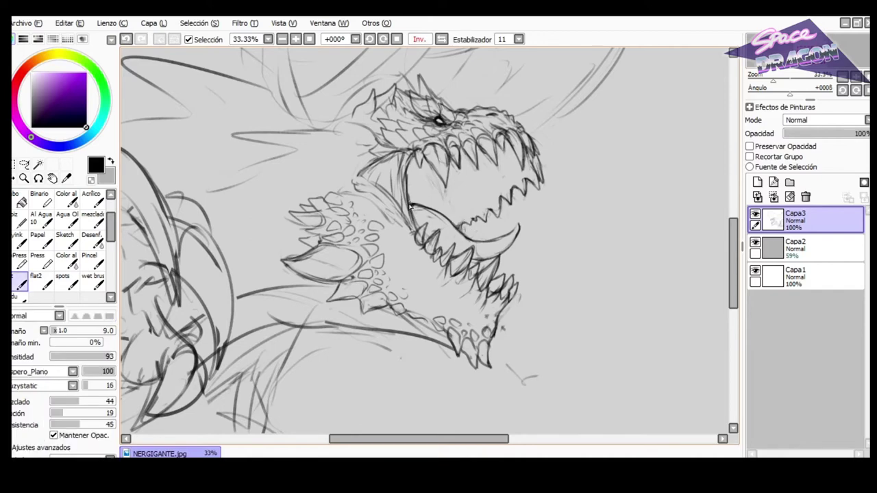
# Draw overlapping pointed scales and spikes extending backward from the cheek behind the eye.
pyautogui.press('e')
pyautogui.moveTo(427, 128)
pyautogui.mouseDown()
pyautogui.moveTo(434, 130)
pyautogui.moveTo(424, 122)
pyautogui.mouseUp()
pyautogui.press('e')
pyautogui.click(442, 40)
pyautogui.moveTo(487, 133)
pyautogui.mouseDown()
pyautogui.moveTo(506, 135)
pyautogui.moveTo(516, 154)
pyautogui.mouseUp()
pyautogui.moveTo(484, 121)
pyautogui.mouseDown()
pyautogui.moveTo(521, 134)
pyautogui.moveTo(551, 127)
pyautogui.moveTo(568, 159)
pyautogui.moveTo(530, 173)
pyautogui.moveTo(575, 176)
pyautogui.mouseUp()
pyautogui.moveTo(537, 186); pyautogui.dragTo(555, 196)
pyautogui.click(442, 40)
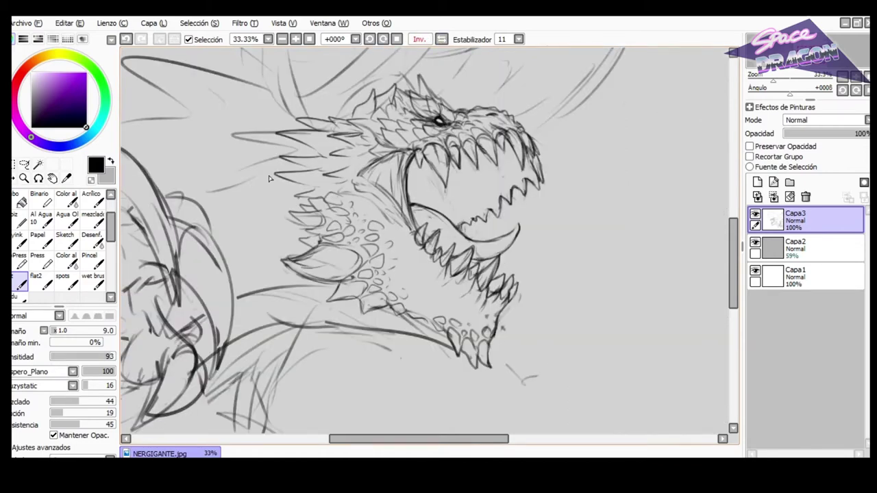
# Erase the rough spike lines behind the head and draw longer curved spikes sweeping back from the cheek.
pyautogui.click(442, 40)
pyautogui.press('e')
pyautogui.moveTo(599, 133); pyautogui.dragTo(607, 128)
pyautogui.moveTo(565, 129); pyautogui.dragTo(625, 122)
pyautogui.moveTo(625, 122)
pyautogui.mouseDown()
pyautogui.moveTo(583, 140)
pyautogui.moveTo(563, 213)
pyautogui.mouseUp()
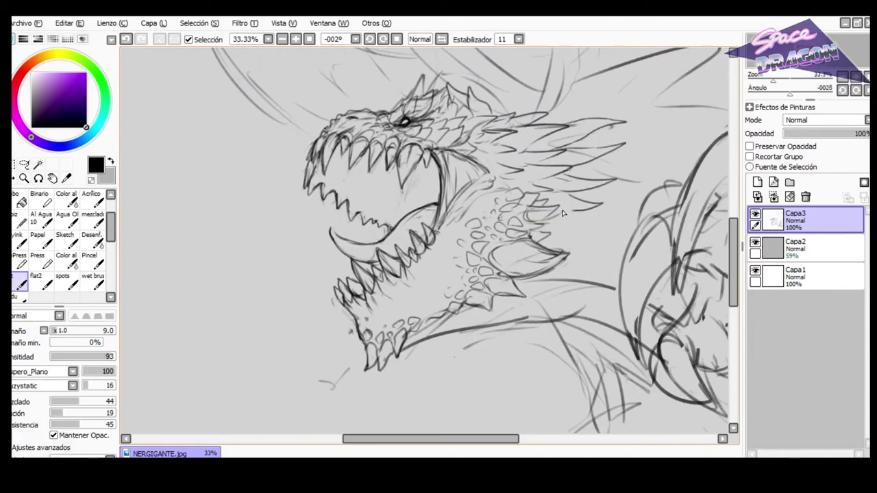
# Darken the chin spikes and redraw the small pointed scales along the underside of the lower jaw.
pyautogui.press('h')
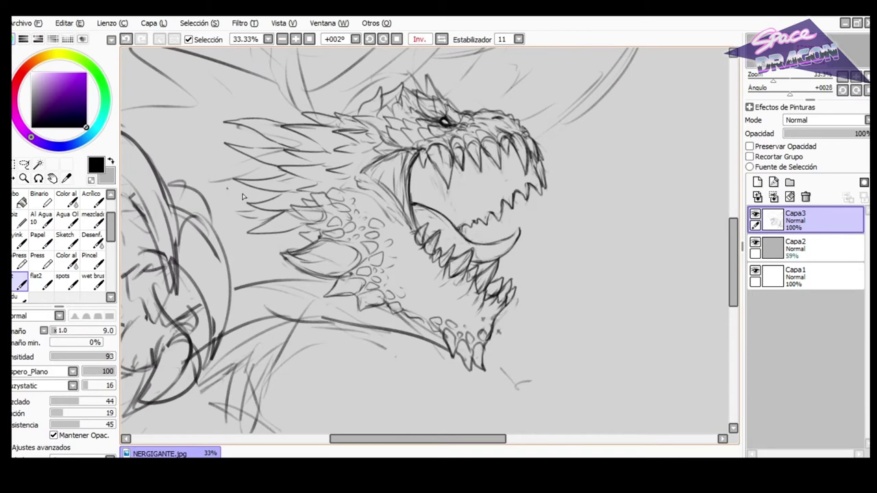
pyautogui.press('h')
pyautogui.scroll(1, 337, 264)
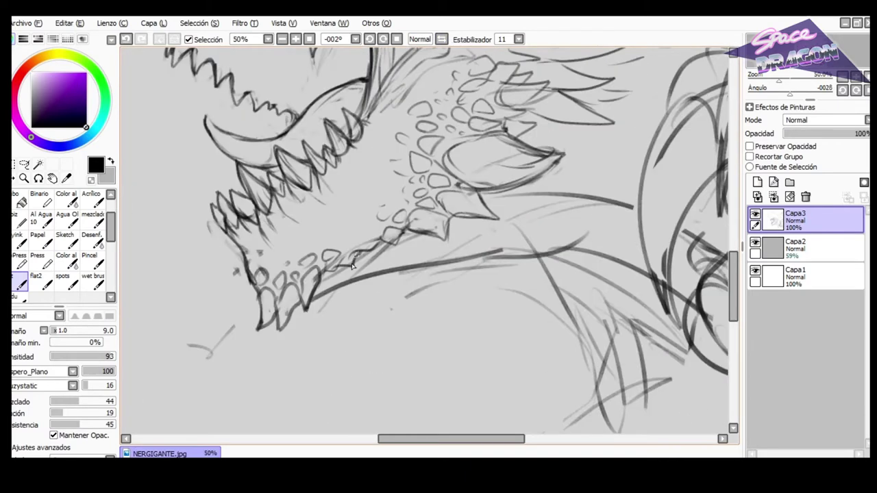
pyautogui.moveTo(312, 288)
pyautogui.mouseDown()
pyautogui.moveTo(275, 334)
pyautogui.moveTo(255, 332)
pyautogui.mouseUp()
pyautogui.press('e')
pyautogui.moveTo(363, 280); pyautogui.dragTo(439, 268)
pyautogui.press('b')
# Erase the rough lines under the jaw and redraw its lower edge and spikes with darker lines in mirrored view.
pyautogui.click(441, 39)
pyautogui.press('e')
pyautogui.moveTo(510, 297)
pyautogui.mouseDown()
pyautogui.moveTo(526, 256)
pyautogui.moveTo(432, 269)
pyautogui.mouseUp()
pyautogui.press('b')
pyautogui.press('e')
pyautogui.moveTo(543, 235); pyautogui.dragTo(356, 291)
pyautogui.press('b')
pyautogui.moveTo(457, 253); pyautogui.dragTo(277, 333)
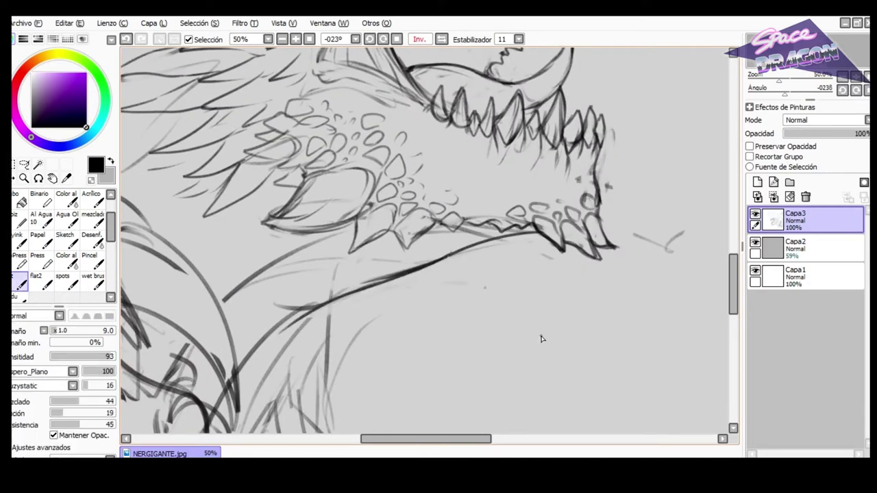
# Clean up the cheek and jaw spikes with the eraser and add short darker shading strokes, keeping the canvas rotation at zero.
pyautogui.scroll(-3, 542, 337)
pyautogui.click(397, 39)
pyautogui.scroll(1, 535, 154)
pyautogui.moveTo(396, 438); pyautogui.dragTo(419, 438)
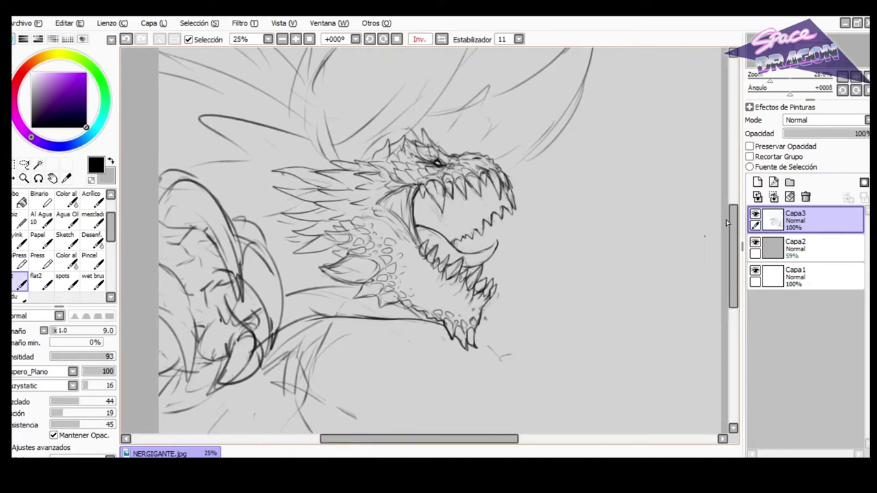
pyautogui.moveTo(733, 259); pyautogui.dragTo(733, 274)
pyautogui.press('e')
pyautogui.press('e')
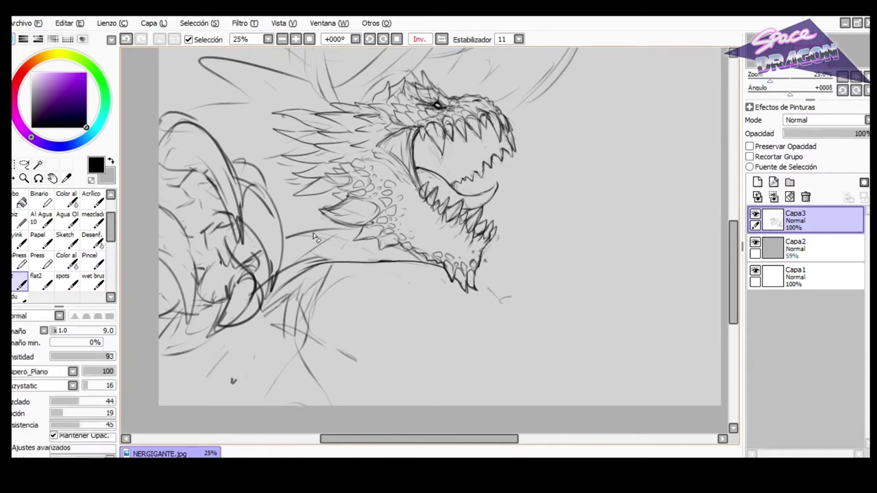
pyautogui.press('e')
pyautogui.press('e')
pyautogui.press('e')
pyautogui.press('e')
pyautogui.press('e')
pyautogui.press('e')
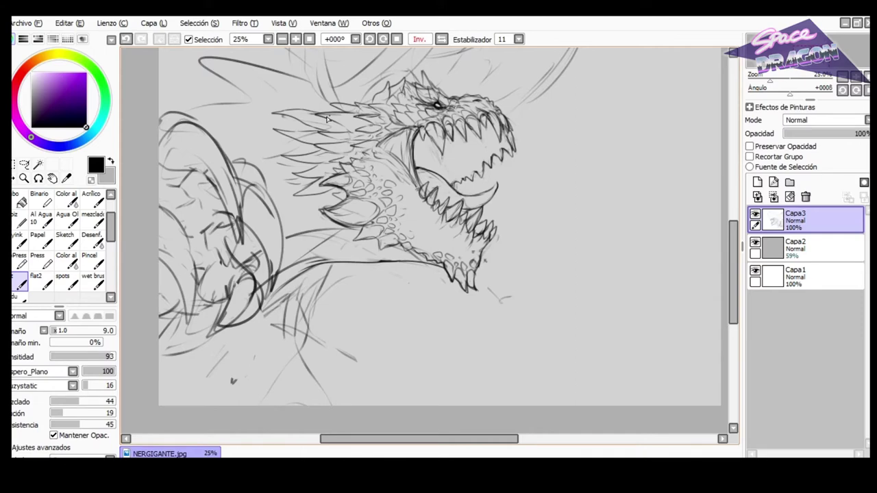
# Hatch shading lines onto the long spikes behind the cheek and the large spikes at the jaw corner.
pyautogui.click(441, 39)
pyautogui.press('Delete')
pyautogui.moveTo(523, 106); pyautogui.dragTo(490, 119)
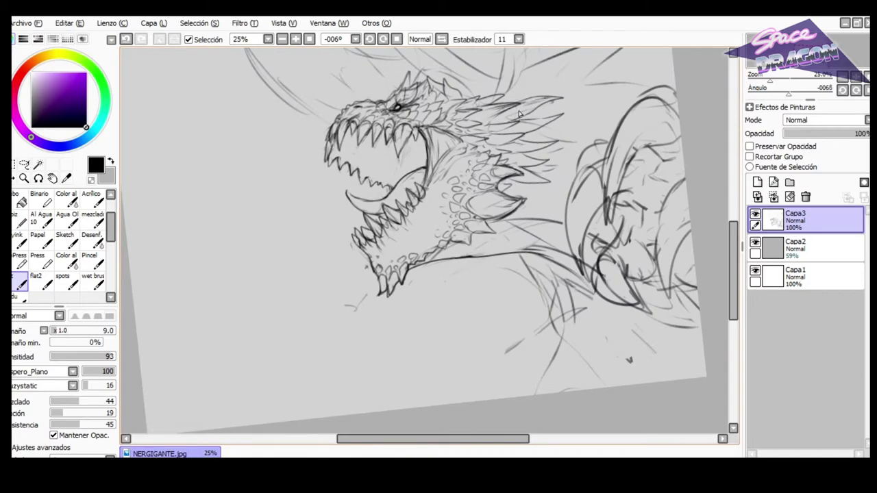
pyautogui.moveTo(537, 152); pyautogui.dragTo(557, 144)
pyautogui.moveTo(494, 205); pyautogui.dragTo(518, 205)
pyautogui.moveTo(478, 232); pyautogui.dragTo(494, 234)
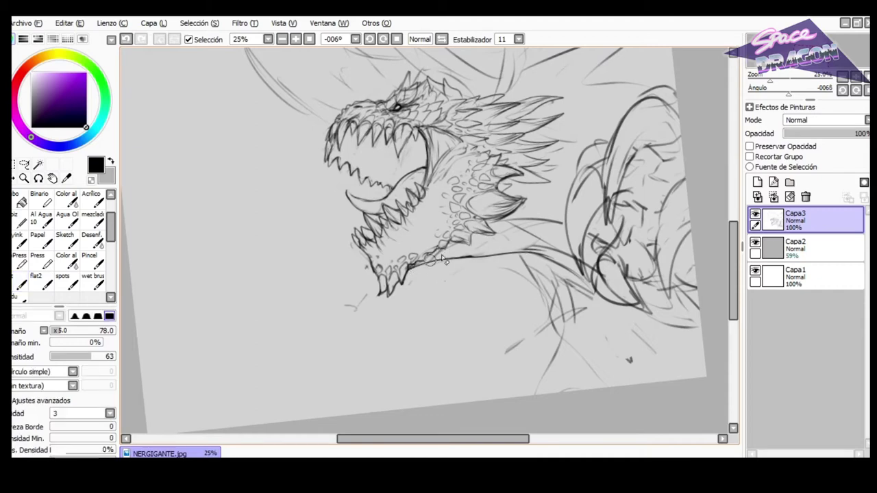
# Darken the curved outline of the rounded shape behind the jaw with thicker strokes.
pyautogui.moveTo(579, 171)
pyautogui.mouseDown()
pyautogui.moveTo(571, 255)
pyautogui.moveTo(582, 268)
pyautogui.mouseUp()
pyautogui.moveTo(567, 224); pyautogui.dragTo(587, 275)
pyautogui.moveTo(433, 102); pyautogui.dragTo(432, 218)
pyautogui.press('Home')
# Set the brush size to 12 and darken the near horn's front edge and jagged rear contour in mirrored view.
pyautogui.press('[')
pyautogui.press('[')
pyautogui.press('[')
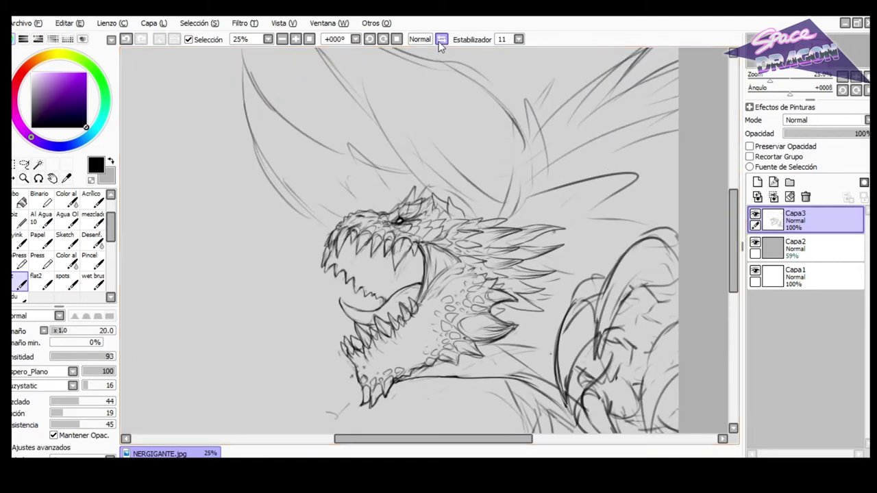
pyautogui.press('h')
pyautogui.press(']')
pyautogui.press(']')
pyautogui.moveTo(427, 190)
pyautogui.mouseDown()
pyautogui.moveTo(500, 72)
pyautogui.moveTo(524, 63)
pyautogui.mouseUp()
pyautogui.moveTo(321, 159)
pyautogui.mouseDown()
pyautogui.moveTo(348, 89)
pyautogui.moveTo(411, 56)
pyautogui.mouseUp()
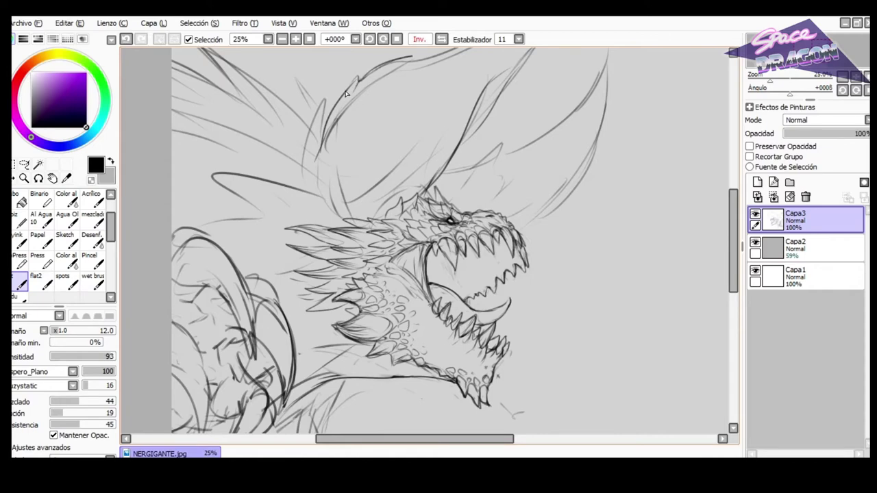
pyautogui.moveTo(358, 71)
pyautogui.mouseDown()
pyautogui.moveTo(315, 161)
pyautogui.moveTo(317, 127)
pyautogui.moveTo(311, 163)
pyautogui.moveTo(328, 204)
pyautogui.moveTo(346, 219)
pyautogui.mouseUp()
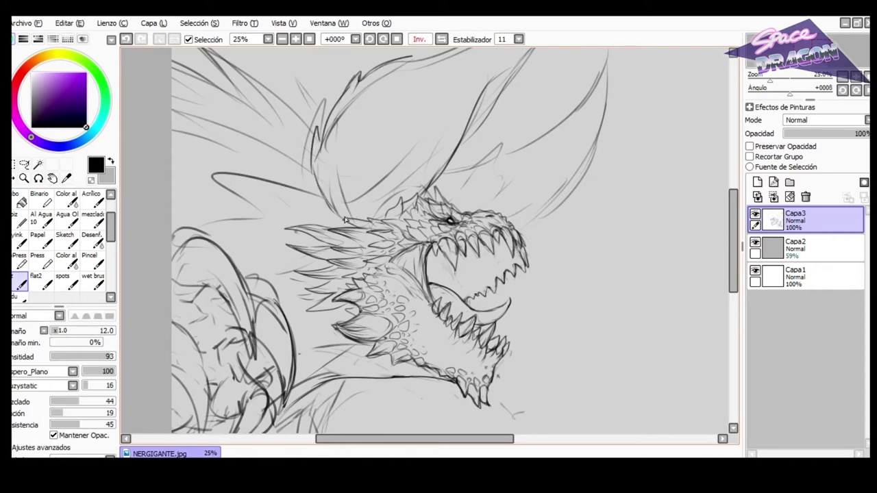
# Redraw the pointed notches on the near horn's lower rear edge and add long curved contours inside the horn.
pyautogui.click(443, 40)
pyautogui.moveTo(538, 158); pyautogui.dragTo(522, 198)
pyautogui.moveTo(534, 181)
pyautogui.mouseDown()
pyautogui.moveTo(548, 199)
pyautogui.moveTo(501, 218)
pyautogui.moveTo(524, 142)
pyautogui.mouseUp()
pyautogui.hotkey('ctrl', 'z')
pyautogui.moveTo(491, 81); pyautogui.dragTo(506, 207)
pyautogui.moveTo(446, 58)
pyautogui.mouseDown()
pyautogui.moveTo(493, 126)
pyautogui.moveTo(490, 194)
pyautogui.mouseUp()
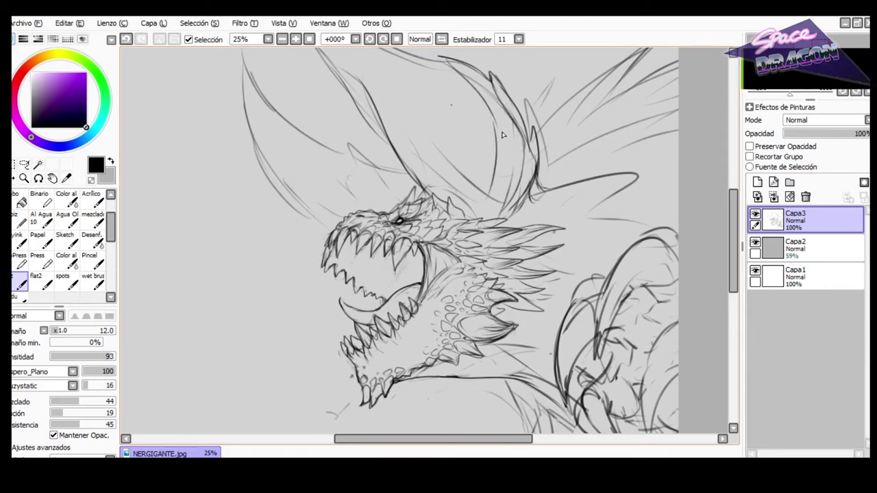
# Erase stray lines around the horns and extend the near horn's jagged upper edge and inner contour in mirrored view.
pyautogui.click(439, 39)
pyautogui.moveTo(732, 246); pyautogui.dragTo(732, 234)
pyautogui.press('e')
pyautogui.moveTo(365, 236)
pyautogui.mouseDown()
pyautogui.moveTo(363, 244)
pyautogui.moveTo(405, 198)
pyautogui.mouseUp()
pyautogui.press('b')
pyautogui.moveTo(354, 181)
pyautogui.mouseDown()
pyautogui.moveTo(361, 245)
pyautogui.moveTo(389, 233)
pyautogui.moveTo(396, 195)
pyautogui.mouseUp()
pyautogui.moveTo(432, 143)
pyautogui.mouseDown()
pyautogui.moveTo(509, 101)
pyautogui.moveTo(453, 132)
pyautogui.mouseUp()
pyautogui.moveTo(496, 70); pyautogui.dragTo(408, 179)
# Clean up the notches on the near horn's upper edge and draw further flowing contours down to its base.
pyautogui.press('e')
pyautogui.moveTo(413, 98)
pyautogui.mouseDown()
pyautogui.moveTo(406, 100)
pyautogui.moveTo(443, 85)
pyautogui.moveTo(440, 101)
pyautogui.moveTo(422, 101)
pyautogui.mouseUp()
pyautogui.press('b')
pyautogui.press('e')
pyautogui.press('b')
pyautogui.moveTo(426, 93)
pyautogui.mouseDown()
pyautogui.moveTo(496, 66)
pyautogui.moveTo(445, 133)
pyautogui.mouseUp()
pyautogui.press('e')
pyautogui.press('b')
pyautogui.moveTo(436, 222); pyautogui.dragTo(424, 232)
# Set the brush size to 8 and draw small pointed scales around the base of the near horn.
pyautogui.press('h')
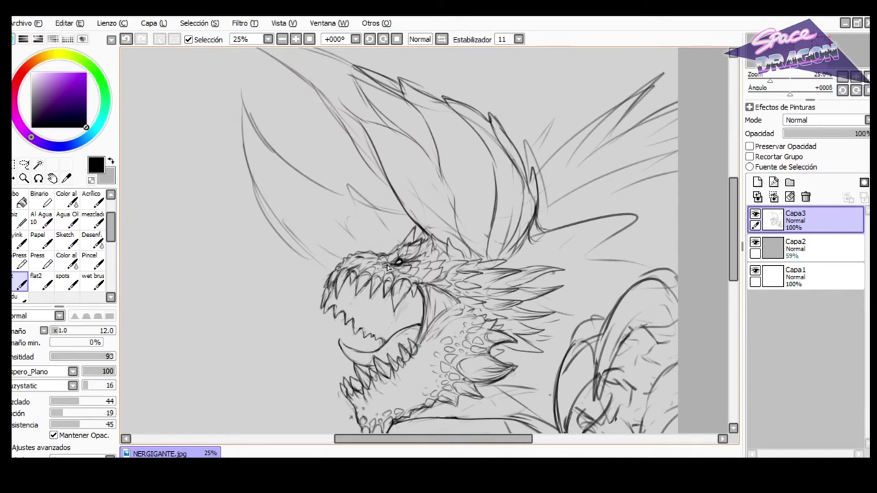
pyautogui.scroll(1, 388, 267)
pyautogui.press('[')
pyautogui.press('[')
pyautogui.press('[')
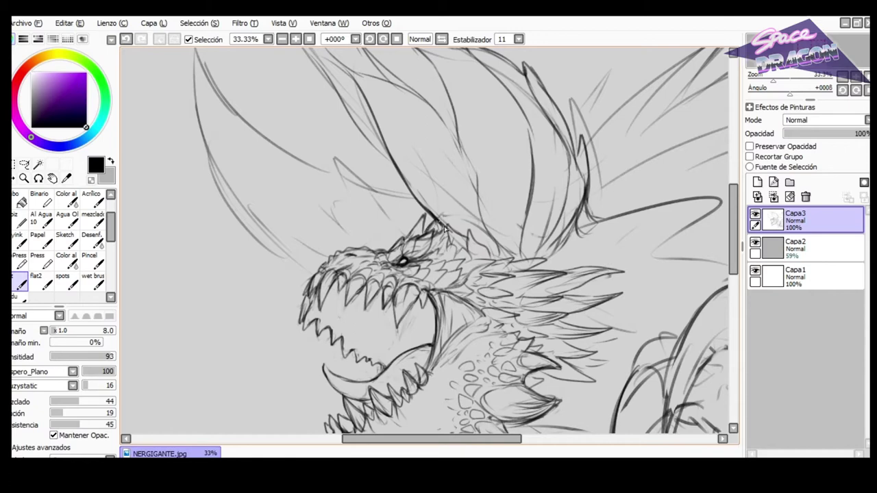
pyautogui.press('h')
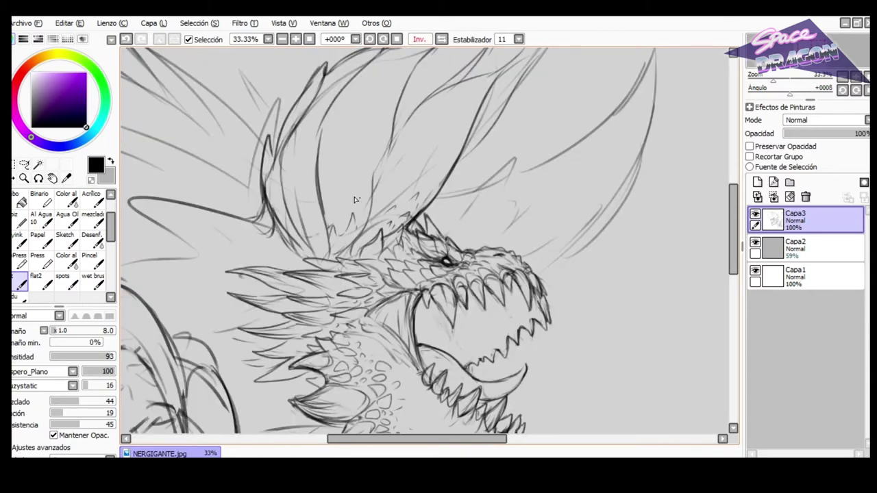
pyautogui.moveTo(304, 205); pyautogui.dragTo(294, 179)
pyautogui.moveTo(274, 234); pyautogui.dragTo(283, 257)
pyautogui.click(442, 40)
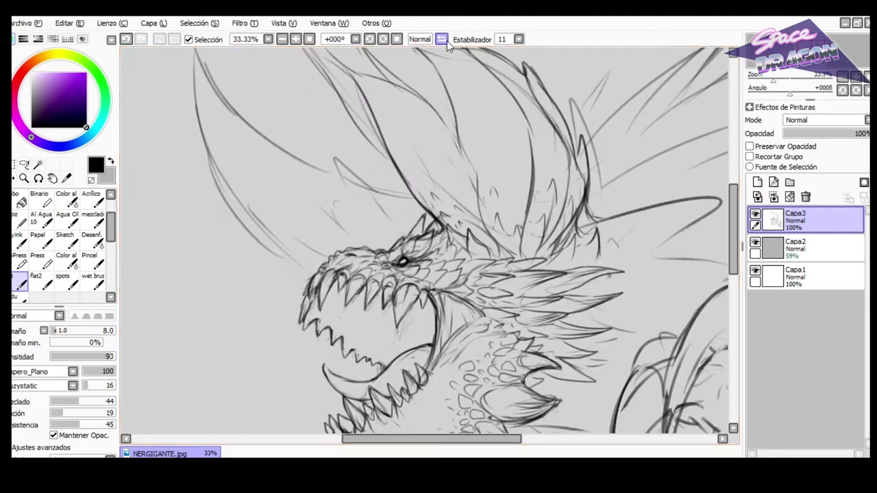
# Undo the last stroke and draw forked dark spikes extending backward from the near horn's base.
pyautogui.hotkey('ctrl', 'z')
pyautogui.moveTo(583, 212); pyautogui.dragTo(642, 177)
pyautogui.moveTo(634, 208); pyautogui.dragTo(649, 171)
pyautogui.moveTo(590, 204)
pyautogui.mouseDown()
pyautogui.moveTo(650, 171)
pyautogui.moveTo(634, 177)
pyautogui.moveTo(627, 196)
pyautogui.moveTo(664, 184)
pyautogui.moveTo(644, 206)
pyautogui.moveTo(718, 203)
pyautogui.mouseUp()
pyautogui.press('e')
pyautogui.press('b')
pyautogui.press('e')
pyautogui.press('b')
# Redraw the long lower spike behind the horn base and add smaller spikes beneath it.
pyautogui.moveTo(626, 209)
pyautogui.mouseDown()
pyautogui.moveTo(724, 199)
pyautogui.moveTo(644, 240)
pyautogui.mouseUp()
pyautogui.press('e')
pyautogui.press('b')
pyautogui.moveTo(716, 200); pyautogui.dragTo(627, 210)
pyautogui.press('e')
pyautogui.press('b')
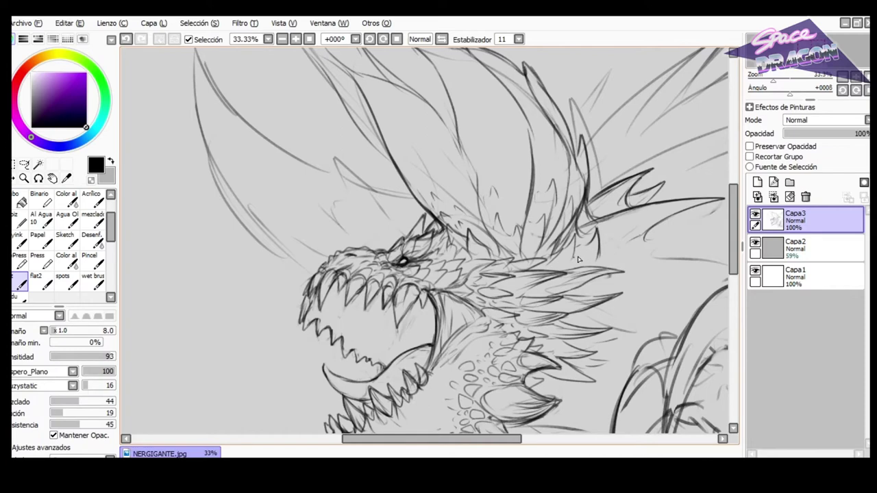
pyautogui.moveTo(600, 244); pyautogui.dragTo(610, 263)
pyautogui.scroll(-1, 504, 294)
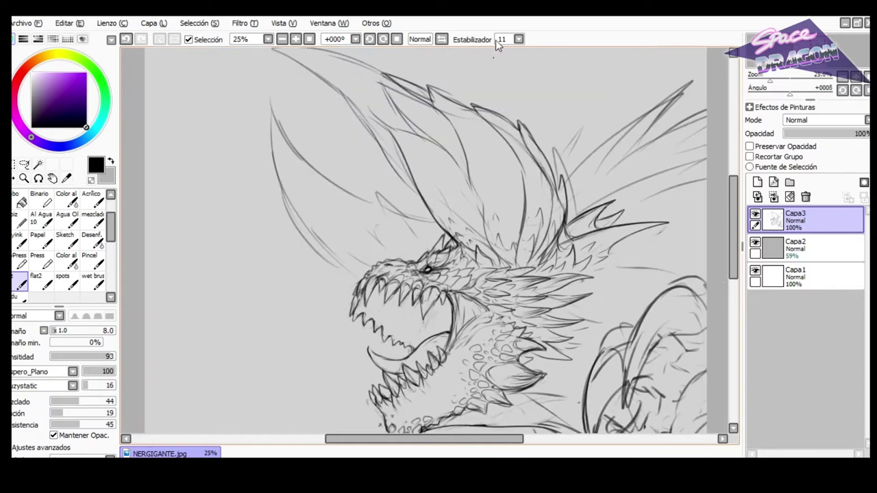
# Draw the near horn's upper section with darker lines out to its pointed tip in mirrored view.
pyautogui.click(441, 39)
pyautogui.moveTo(733, 240); pyautogui.dragTo(733, 223)
pyautogui.moveTo(386, 182); pyautogui.dragTo(357, 241)
pyautogui.moveTo(385, 204)
pyautogui.mouseDown()
pyautogui.moveTo(357, 242)
pyautogui.moveTo(397, 168)
pyautogui.moveTo(320, 265)
pyautogui.moveTo(322, 196)
pyautogui.mouseUp()
pyautogui.moveTo(401, 205); pyautogui.dragTo(455, 152)
pyautogui.moveTo(486, 124); pyautogui.dragTo(513, 111)
pyautogui.moveTo(474, 125)
pyautogui.mouseDown()
pyautogui.moveTo(518, 106)
pyautogui.moveTo(536, 84)
pyautogui.moveTo(528, 108)
pyautogui.moveTo(558, 109)
pyautogui.mouseUp()
# Clean up the near horn's upper section and redraw its front edge and inner grooves with darker lines.
pyautogui.press('e')
pyautogui.press('e')
pyautogui.moveTo(506, 148)
pyautogui.mouseDown()
pyautogui.moveTo(578, 106)
pyautogui.moveTo(545, 111)
pyautogui.moveTo(481, 153)
pyautogui.mouseUp()
pyautogui.press('e')
pyautogui.moveTo(435, 190); pyautogui.dragTo(484, 161)
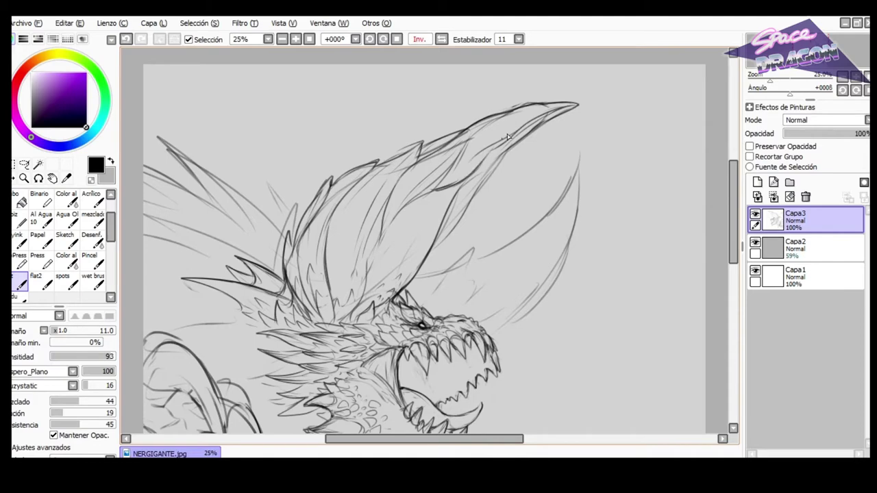
pyautogui.moveTo(518, 115)
pyautogui.mouseDown()
pyautogui.moveTo(458, 156)
pyautogui.moveTo(404, 208)
pyautogui.mouseUp()
pyautogui.moveTo(398, 264); pyautogui.dragTo(458, 186)
# Darken the near horn's front contour toward the tip and clean up the notches on its upper edge.
pyautogui.press('e')
pyautogui.moveTo(433, 245); pyautogui.dragTo(519, 141)
pyautogui.press('e')
pyautogui.press('e')
pyautogui.press('e')
pyautogui.moveTo(411, 149); pyautogui.dragTo(419, 142)
pyautogui.press('e')
pyautogui.press('e')
pyautogui.press('e')
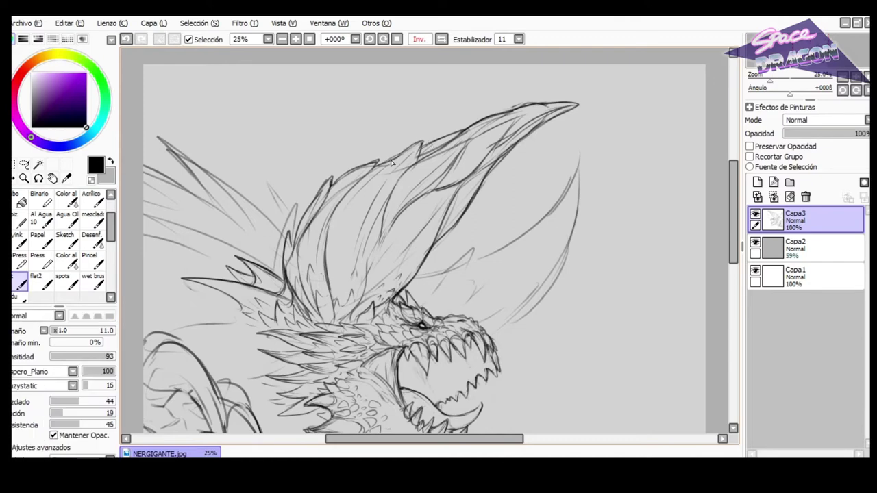
# Erase the rough lines behind the near horn and draw long pointed spikes rising there.
pyautogui.moveTo(423, 296); pyautogui.dragTo(411, 251)
pyautogui.press('e')
pyautogui.moveTo(283, 155); pyautogui.dragTo(263, 219)
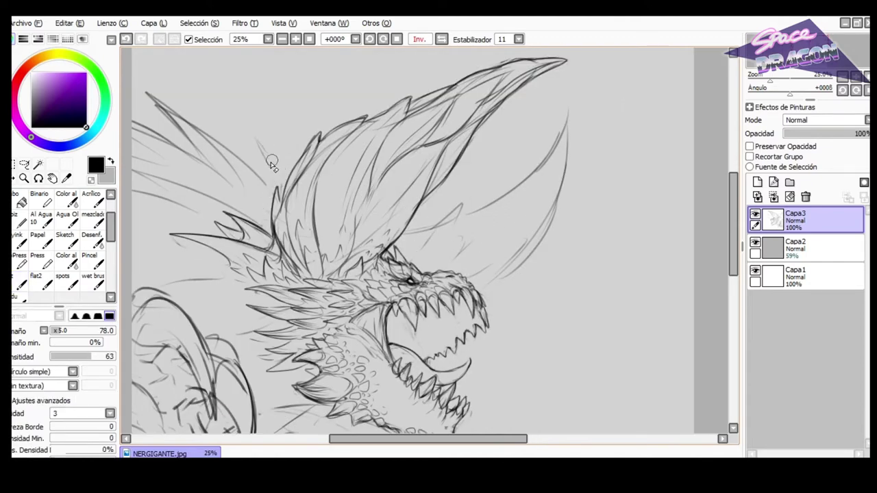
pyautogui.press('n')
pyautogui.press('h')
pyautogui.moveTo(555, 164); pyautogui.dragTo(597, 115)
pyautogui.moveTo(596, 115)
pyautogui.mouseDown()
pyautogui.moveTo(568, 180)
pyautogui.moveTo(630, 112)
pyautogui.mouseUp()
pyautogui.moveTo(630, 112); pyautogui.dragTo(593, 174)
# Clean up the spike tips behind the horn and add more overlapping long spikes between and below them.
pyautogui.press('e')
pyautogui.moveTo(621, 118)
pyautogui.mouseDown()
pyautogui.moveTo(636, 107)
pyautogui.moveTo(626, 120)
pyautogui.mouseUp()
pyautogui.press('n')
pyautogui.press('e')
pyautogui.press('n')
pyautogui.press('e')
pyautogui.press('n')
pyautogui.moveTo(589, 184)
pyautogui.mouseDown()
pyautogui.moveTo(625, 149)
pyautogui.moveTo(672, 115)
pyautogui.moveTo(640, 132)
pyautogui.moveTo(689, 117)
pyautogui.moveTo(701, 98)
pyautogui.moveTo(646, 152)
pyautogui.mouseUp()
pyautogui.press('e')
pyautogui.press('n')
pyautogui.moveTo(595, 175); pyautogui.dragTo(625, 140)
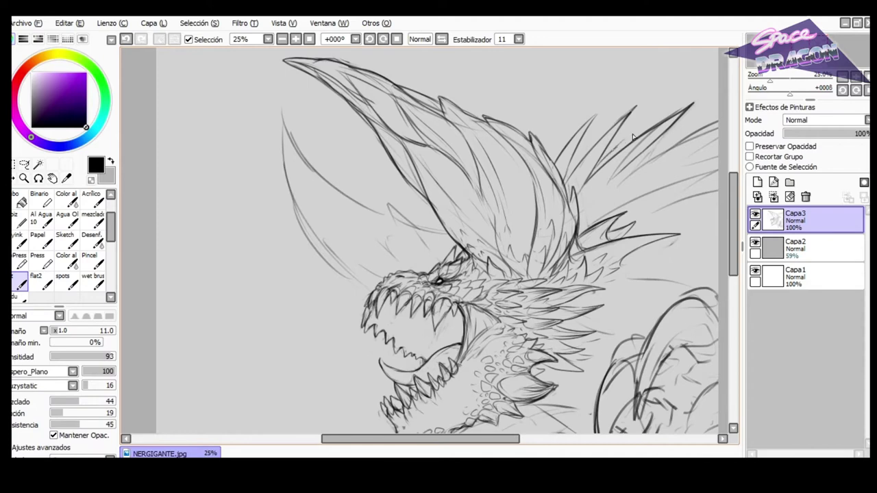
pyautogui.moveTo(580, 156)
pyautogui.mouseDown()
pyautogui.moveTo(594, 194)
pyautogui.moveTo(615, 184)
pyautogui.moveTo(627, 192)
pyautogui.mouseUp()
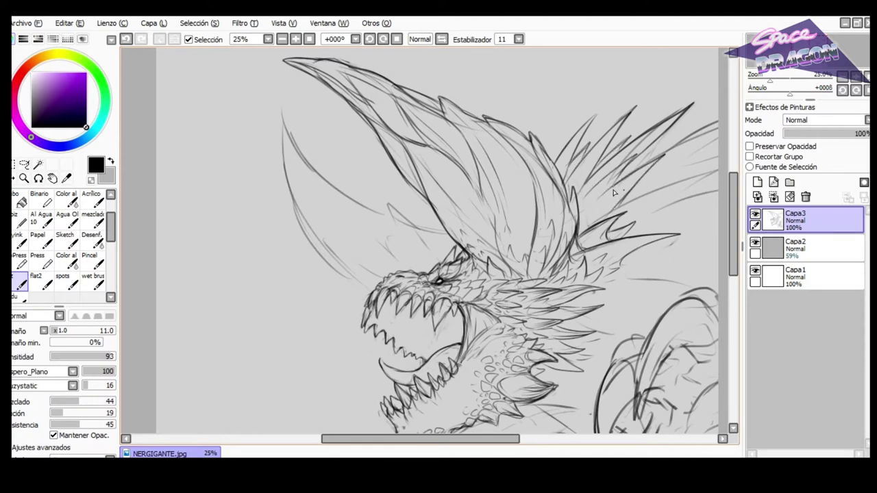
# Erase the rough tips of the rearmost spikes and redraw them reaching the canvas edge.
pyautogui.scroll(-1, 574, 176)
pyautogui.press('e')
pyautogui.moveTo(611, 134); pyautogui.dragTo(595, 139)
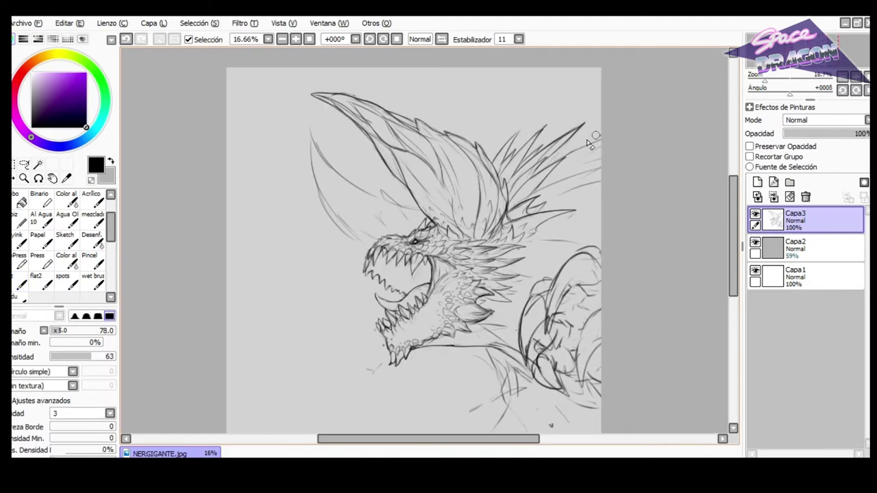
pyautogui.press('n')
pyautogui.moveTo(542, 171)
pyautogui.mouseDown()
pyautogui.moveTo(584, 145)
pyautogui.moveTo(555, 177)
pyautogui.mouseUp()
pyautogui.press('e')
pyautogui.moveTo(597, 130); pyautogui.dragTo(568, 158)
pyautogui.press('n')
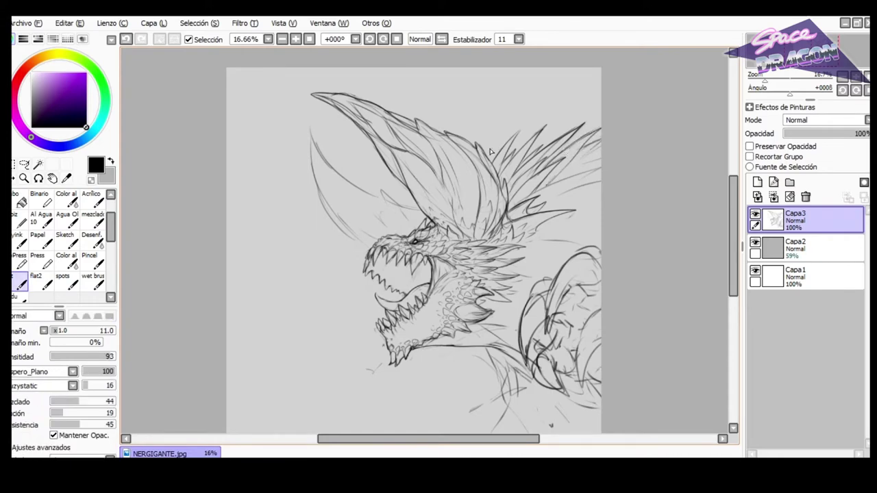
# Sketch jagged notches along the upper edge of the far horn and try a new stroke for its lower contour.
pyautogui.click(440, 42)
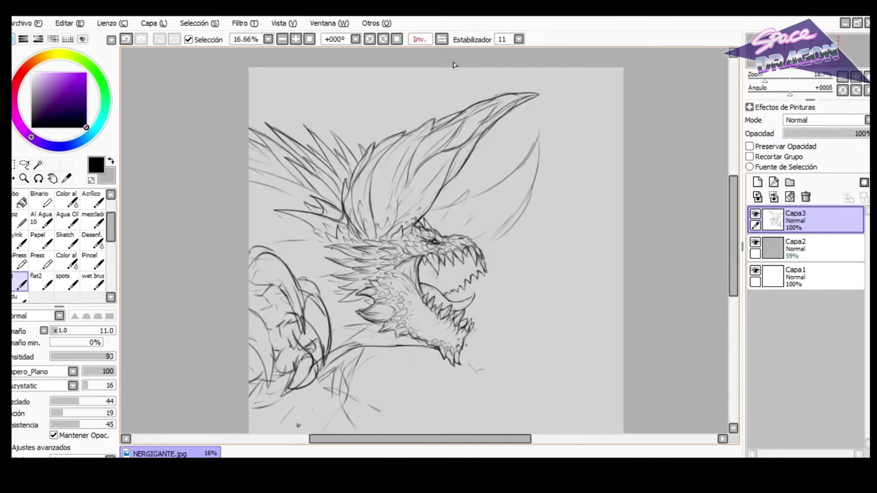
pyautogui.press('e')
pyautogui.press('n')
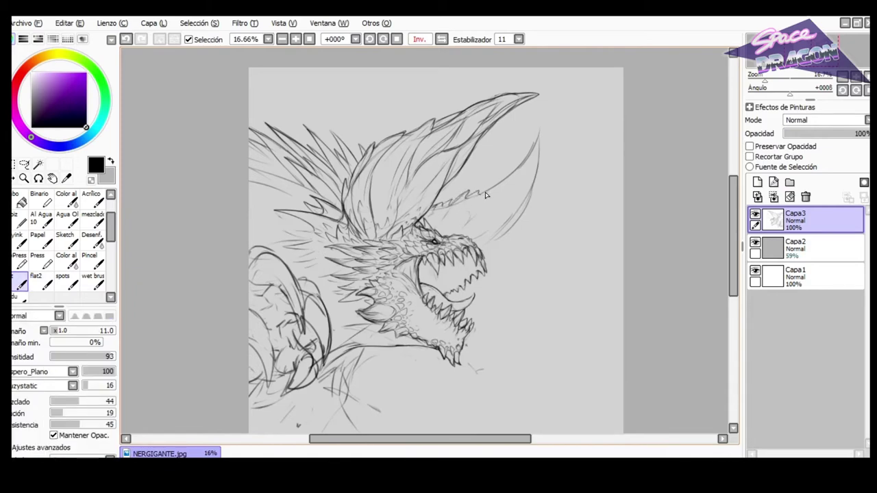
pyautogui.hotkey('ctrl', 'z')
pyautogui.moveTo(483, 253); pyautogui.dragTo(512, 226)
pyautogui.hotkey('ctrl', 'z')
# Redraw the far horn's tip and darken its upper and front contours down to the snout.
pyautogui.click(443, 40)
pyautogui.press('e')
pyautogui.moveTo(308, 129)
pyautogui.mouseDown()
pyautogui.moveTo(313, 160)
pyautogui.moveTo(309, 132)
pyautogui.moveTo(325, 162)
pyautogui.moveTo(319, 143)
pyautogui.mouseUp()
pyautogui.press('n')
pyautogui.press('e')
pyautogui.press('n')
pyautogui.press('e')
pyautogui.press('n')
pyautogui.moveTo(316, 178); pyautogui.dragTo(314, 138)
pyautogui.press('h')
pyautogui.press('h')
pyautogui.press('e')
pyautogui.press('n')
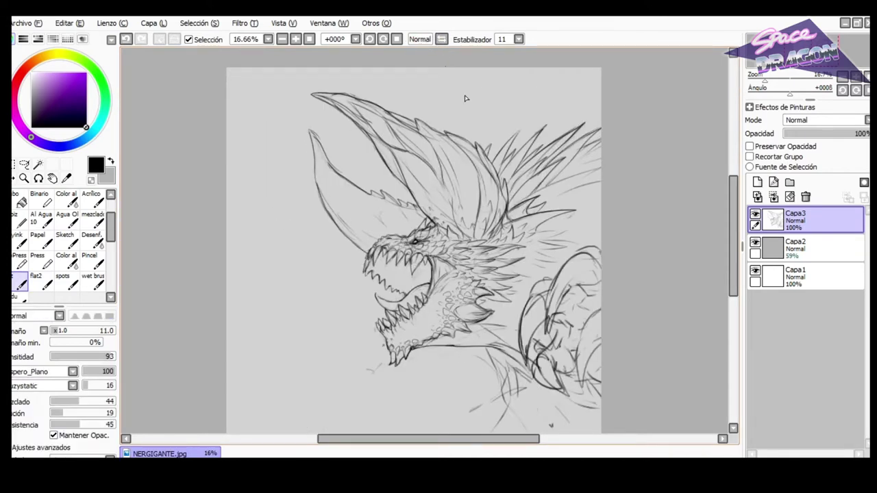
# Erase the far horn's rough edges and redraw its upper contour with a bend below a narrower tip.
pyautogui.press('h')
pyautogui.press('e')
pyautogui.moveTo(540, 133)
pyautogui.mouseDown()
pyautogui.moveTo(515, 169)
pyautogui.moveTo(539, 133)
pyautogui.moveTo(533, 173)
pyautogui.moveTo(513, 198)
pyautogui.moveTo(526, 154)
pyautogui.moveTo(484, 225)
pyautogui.mouseUp()
pyautogui.press('n')
pyautogui.press('e')
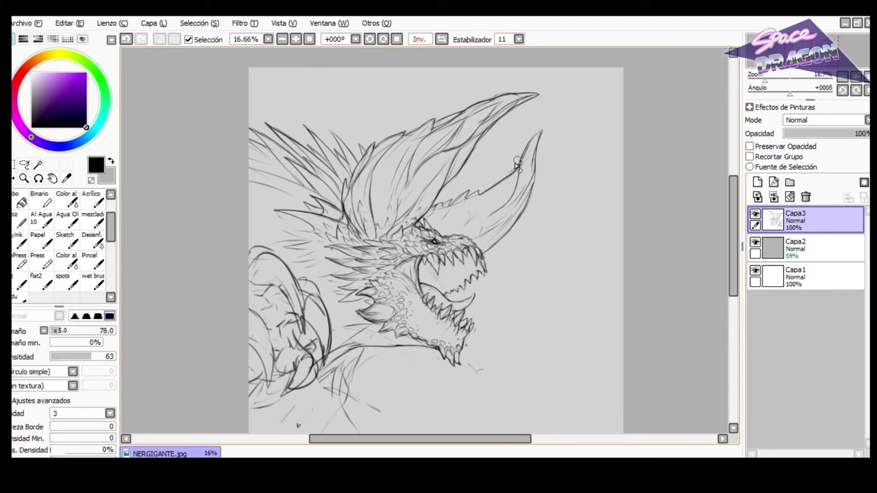
pyautogui.moveTo(519, 172)
pyautogui.mouseDown()
pyautogui.moveTo(526, 146)
pyautogui.moveTo(534, 164)
pyautogui.moveTo(541, 157)
pyautogui.moveTo(533, 185)
pyautogui.moveTo(540, 127)
pyautogui.moveTo(541, 145)
pyautogui.moveTo(536, 130)
pyautogui.moveTo(509, 176)
pyautogui.mouseUp()
pyautogui.press('n')
pyautogui.press('e')
pyautogui.press('n')
pyautogui.press('e')
pyautogui.press('n')
# Clean up the far horn's sketch lines and redraw both sides of its tip with darker strokes.
pyautogui.click(440, 42)
pyautogui.click(439, 41)
pyautogui.scroll(2, 545, 118)
pyautogui.press('e')
pyautogui.moveTo(534, 127); pyautogui.dragTo(481, 233)
pyautogui.press('n')
pyautogui.moveTo(507, 202); pyautogui.dragTo(545, 127)
pyautogui.moveTo(543, 129); pyautogui.dragTo(536, 186)
pyautogui.press('e')
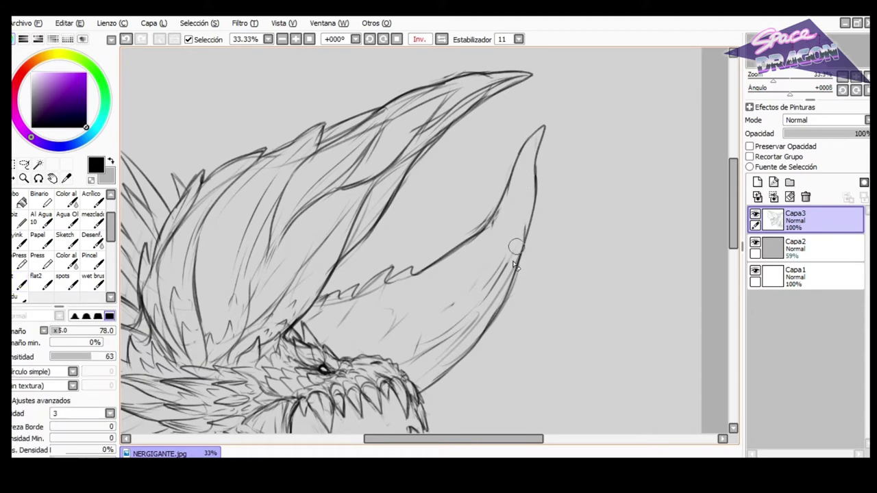
# Erase the far horn's tip and redraw it shorter with a slight hook.
pyautogui.moveTo(548, 123)
pyautogui.mouseDown()
pyautogui.moveTo(526, 137)
pyautogui.moveTo(536, 188)
pyautogui.mouseUp()
pyautogui.press('n')
pyautogui.moveTo(532, 194)
pyautogui.mouseDown()
pyautogui.moveTo(526, 233)
pyautogui.moveTo(515, 146)
pyautogui.moveTo(537, 165)
pyautogui.moveTo(531, 185)
pyautogui.mouseUp()
pyautogui.press('e')
pyautogui.press('n')
pyautogui.press('e')
pyautogui.press('n')
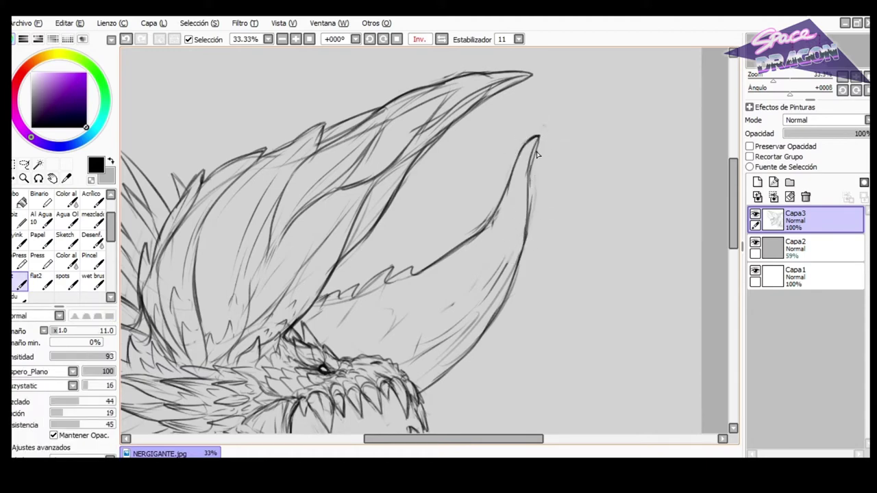
# Thin the thick middle part of the far horn's front contour and redraw it as a cleaner curve.
pyautogui.press('e')
pyautogui.moveTo(515, 237); pyautogui.dragTo(514, 269)
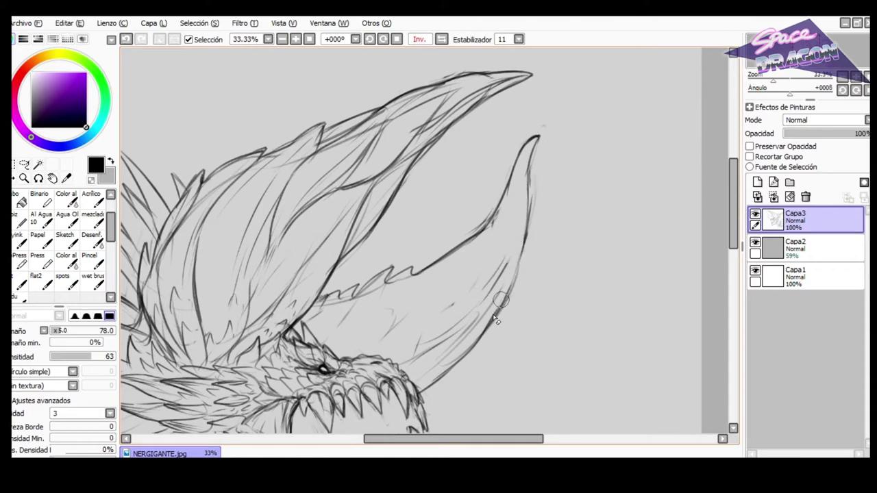
pyautogui.press('n')
pyautogui.moveTo(529, 220); pyautogui.dragTo(513, 284)
pyautogui.press('e')
pyautogui.press('n')
# Clean up the far horn's upper edge beside the notches and strengthen its front contour down to the snout.
pyautogui.moveTo(470, 241); pyautogui.dragTo(414, 275)
pyautogui.press('e')
pyautogui.press('b')
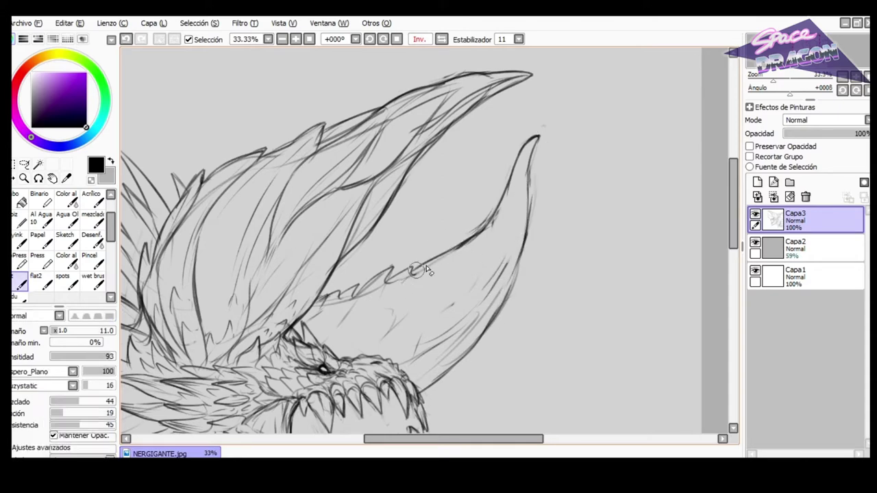
pyautogui.moveTo(470, 238); pyautogui.dragTo(453, 247)
pyautogui.press('e')
pyautogui.press('n')
pyautogui.press('e')
pyautogui.press('n')
pyautogui.moveTo(529, 169)
pyautogui.mouseDown()
pyautogui.moveTo(523, 248)
pyautogui.moveTo(503, 306)
pyautogui.moveTo(422, 398)
pyautogui.mouseUp()
pyautogui.scroll(-1, 432, 335)
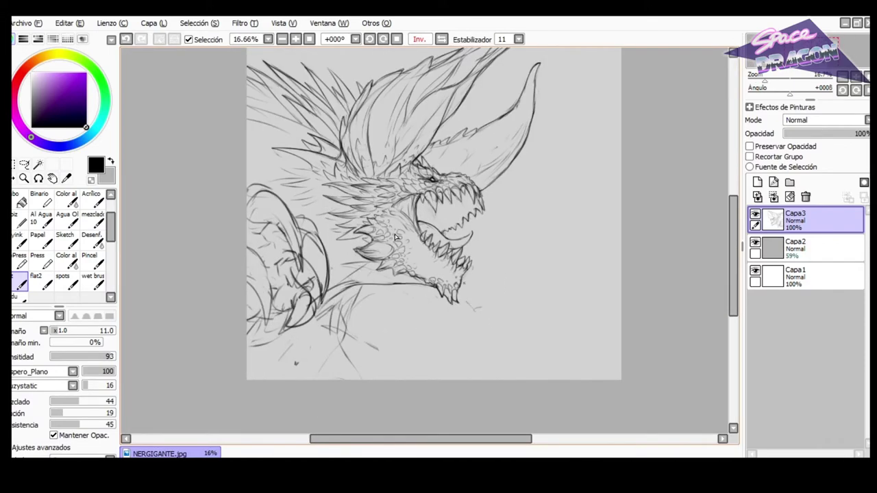
# Save the drawing as NERGIGANTE.sai and hand-letter the signature "Space Dragon" below the jaw on layer Capa4.
pyautogui.hotkey('ctrl', 's')
pyautogui.press('Return')
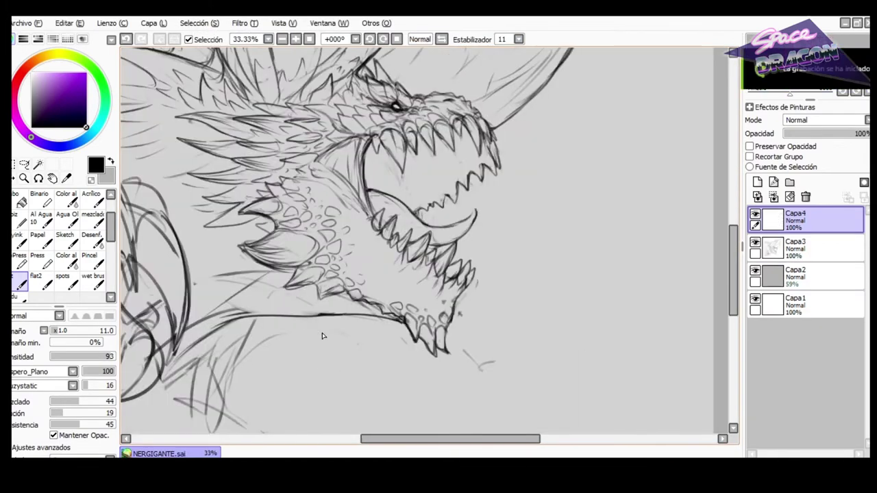
pyautogui.moveTo(327, 329)
pyautogui.mouseDown()
pyautogui.moveTo(315, 349)
pyautogui.moveTo(327, 362)
pyautogui.mouseUp()
pyautogui.moveTo(342, 349); pyautogui.dragTo(364, 350)
pyautogui.moveTo(366, 348)
pyautogui.mouseDown()
pyautogui.moveTo(379, 347)
pyautogui.moveTo(342, 356)
pyautogui.mouseUp()
pyautogui.hotkey('ctrl', 'z')
pyautogui.hotkey('ctrl', 'z')
pyautogui.hotkey('ctrl', 'z')
pyautogui.hotkey('ctrl', 'z')
pyautogui.moveTo(343, 349); pyautogui.dragTo(349, 355)
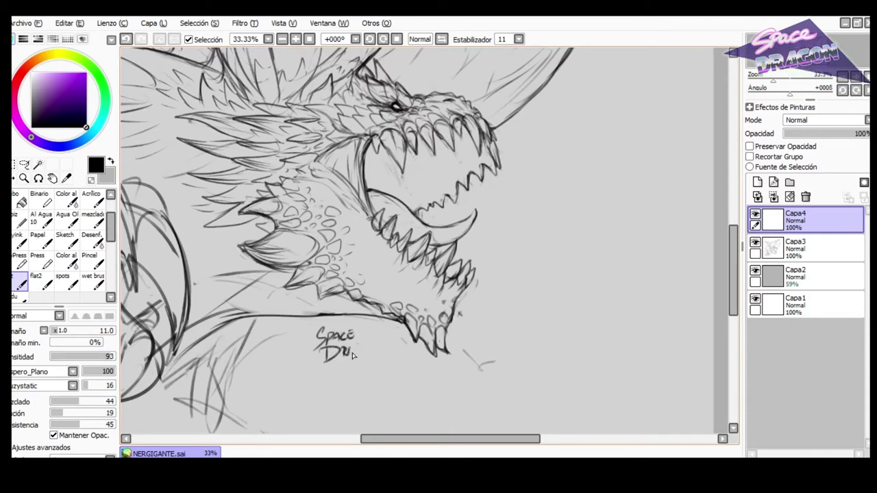
# Select the far horn and the open mouth's interior from layer Capa3's line art with the Magic Wand.
pyautogui.click(805, 249)
pyautogui.click(37, 165)
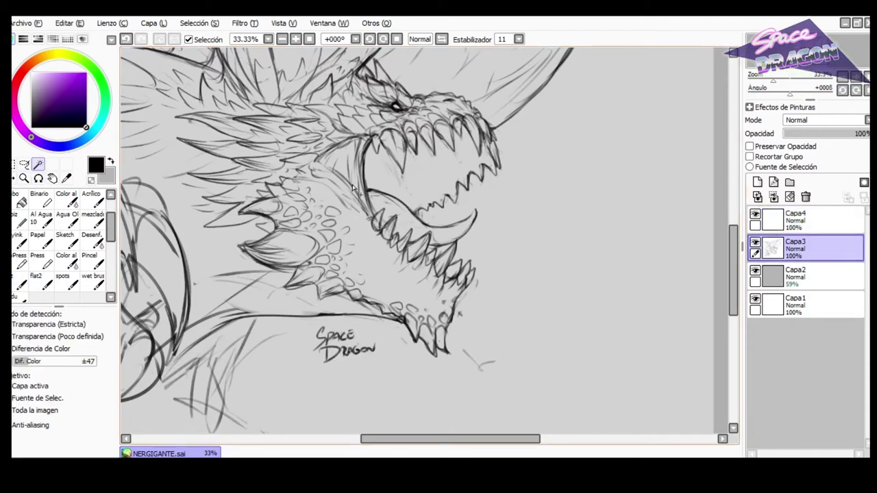
pyautogui.click(430, 161)
pyautogui.scroll(-2, 429, 205)
pyautogui.click(270, 343)
pyautogui.hotkey('ctrl', 'z')
pyautogui.scroll(2, 429, 205)
pyautogui.click(439, 164)
pyautogui.scroll(-1, 414, 148)
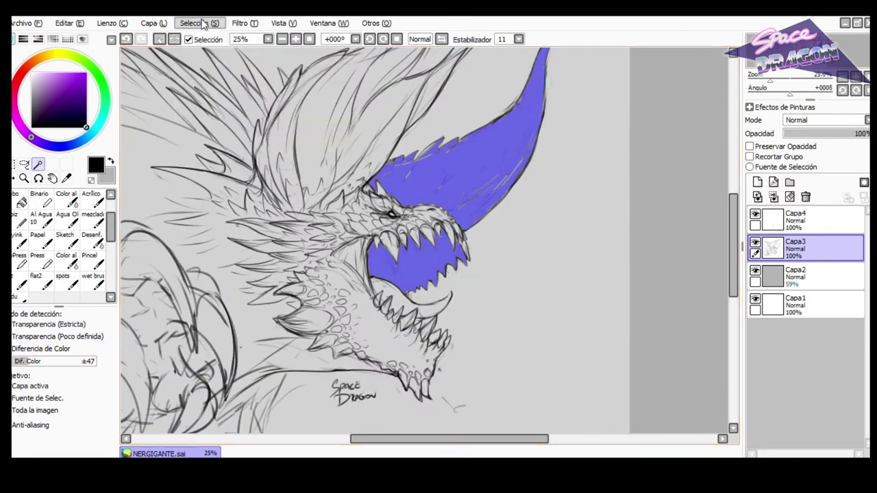
# Paint the selected horn and mouth areas black on a new layer above Capa2 and set its opacity to 42%.
pyautogui.click(795, 274)
pyautogui.click(757, 182)
pyautogui.press('b')
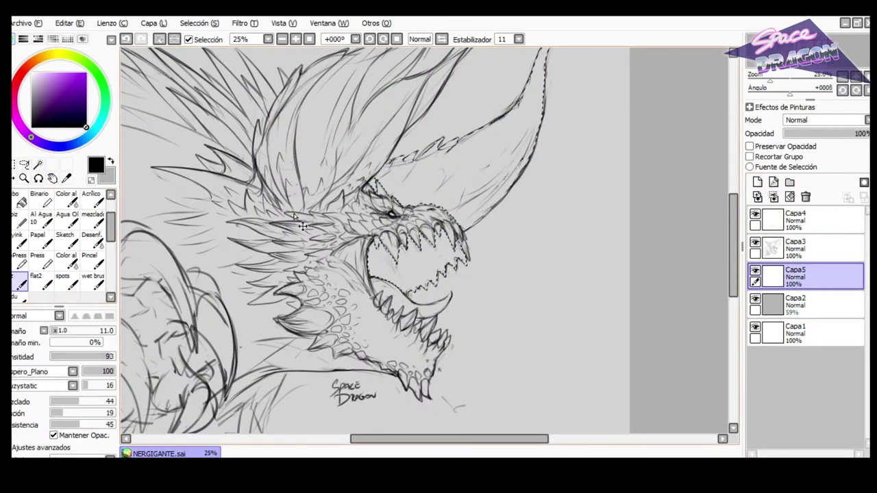
pyautogui.scroll(-1, 507, 205)
pyautogui.click(85, 356)
pyautogui.moveTo(490, 176)
pyautogui.mouseDown()
pyautogui.moveTo(534, 125)
pyautogui.moveTo(540, 134)
pyautogui.mouseUp()
pyautogui.hotkey('ctrl', 'z')
pyautogui.click(64, 356)
pyautogui.moveTo(496, 222)
pyautogui.mouseDown()
pyautogui.moveTo(442, 241)
pyautogui.moveTo(537, 118)
pyautogui.moveTo(353, 264)
pyautogui.mouseUp()
pyautogui.moveTo(866, 134); pyautogui.dragTo(820, 134)
pyautogui.scroll(1, 382, 233)
pyautogui.hotkey('ctrl', 'd')
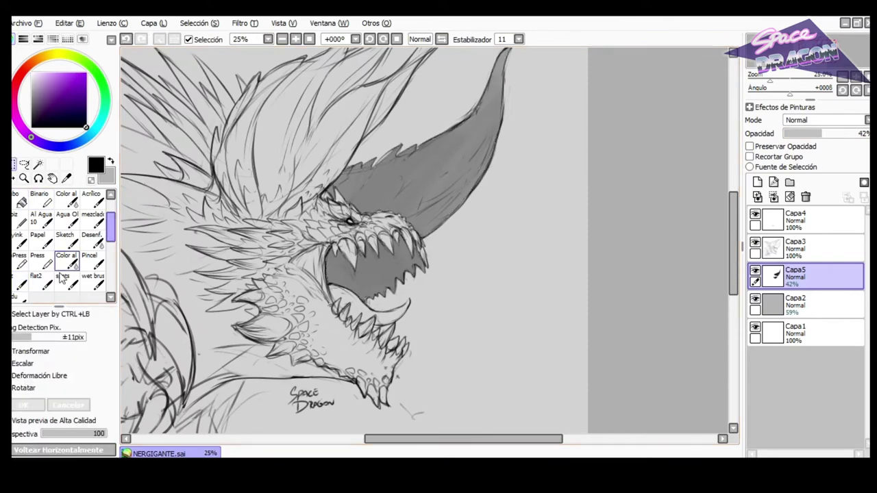
# Try shading the far horn and mouth on a new clipped layer above Capa5, and delete that layer.
pyautogui.click(21, 282)
pyautogui.moveTo(439, 187); pyautogui.dragTo(383, 187)
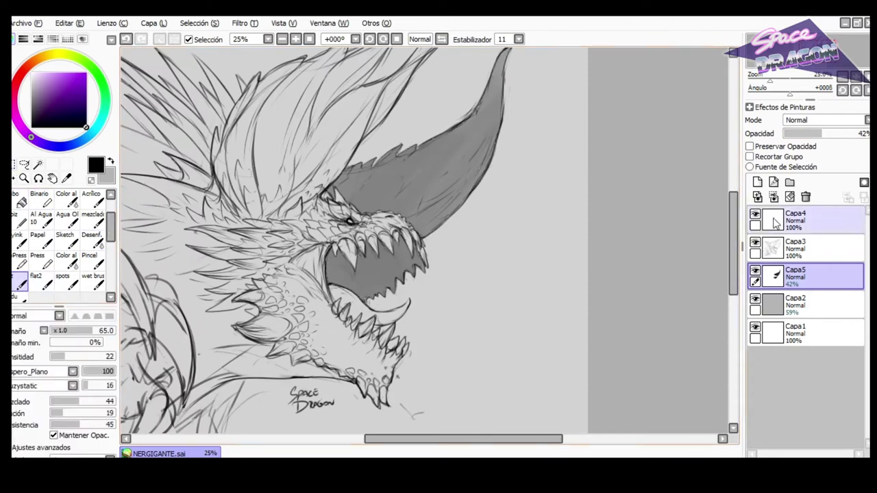
pyautogui.click(757, 182)
pyautogui.click(749, 157)
pyautogui.moveTo(441, 218); pyautogui.dragTo(460, 217)
pyautogui.moveTo(332, 256)
pyautogui.mouseDown()
pyautogui.moveTo(343, 275)
pyautogui.moveTo(349, 257)
pyautogui.moveTo(387, 245)
pyautogui.moveTo(377, 292)
pyautogui.moveTo(363, 274)
pyautogui.mouseUp()
pyautogui.click(805, 197)
# Load Capa5's contents as a selection and shade the horn's base and the back of the mouth black on a new layer.
pyautogui.keyDown('ctrl'); pyautogui.click(773, 276); pyautogui.keyUp('ctrl')
pyautogui.click(758, 181)
pyautogui.moveTo(378, 164)
pyautogui.mouseDown()
pyautogui.moveTo(427, 178)
pyautogui.moveTo(384, 206)
pyautogui.mouseUp()
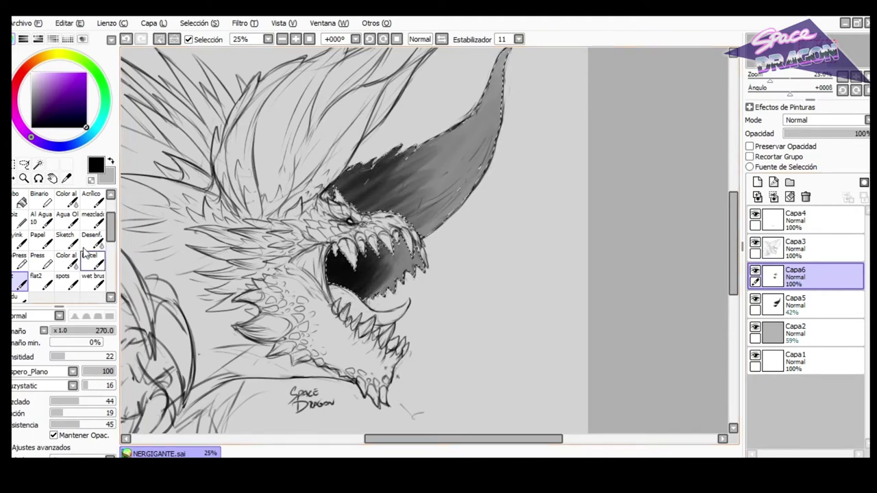
# Soften the horn and mouth shading with the Desenf. brush and merge the layer down into Capa5.
pyautogui.click(93, 240)
pyautogui.moveTo(416, 167); pyautogui.dragTo(448, 213)
pyautogui.moveTo(371, 271); pyautogui.dragTo(410, 229)
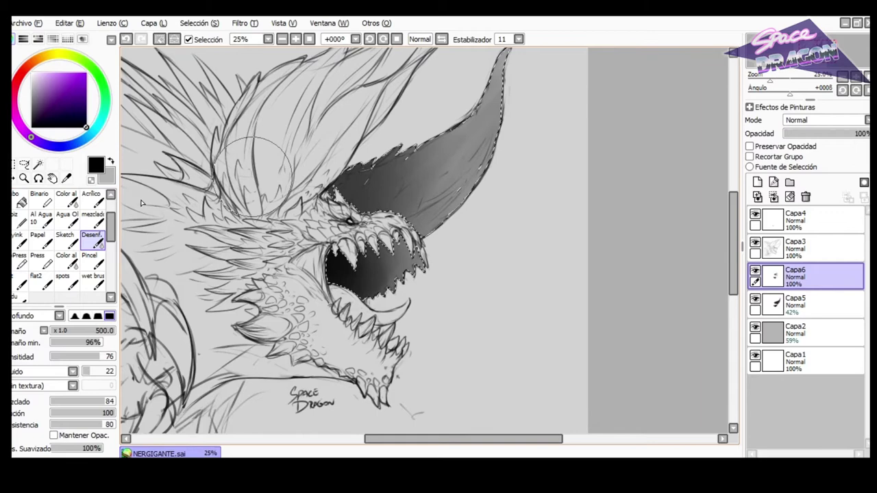
pyautogui.click(14, 164)
pyautogui.click(194, 135)
pyautogui.hotkey('ctrl', 'e')
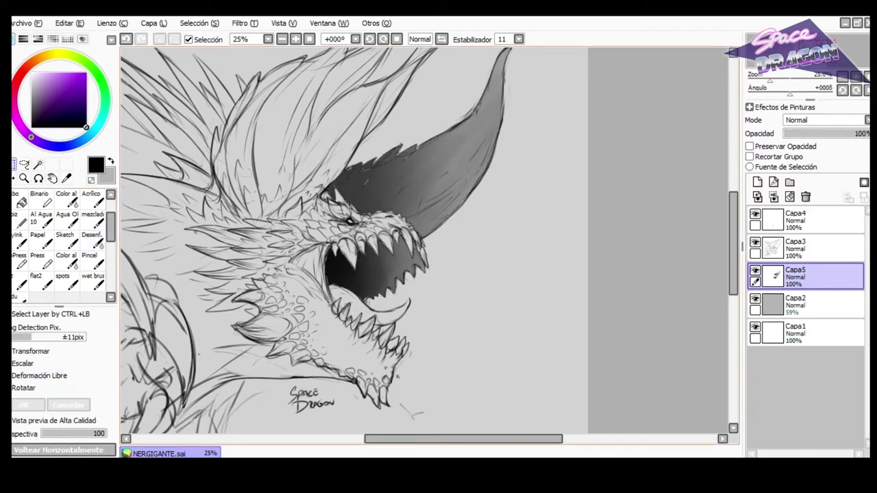
# Paint lengthwise streaks over the far horn on Capa5 with greys sampled from its shading.
pyautogui.click(93, 218)
pyautogui.keyDown('alt'); pyautogui.click(414, 162); pyautogui.keyUp('alt')
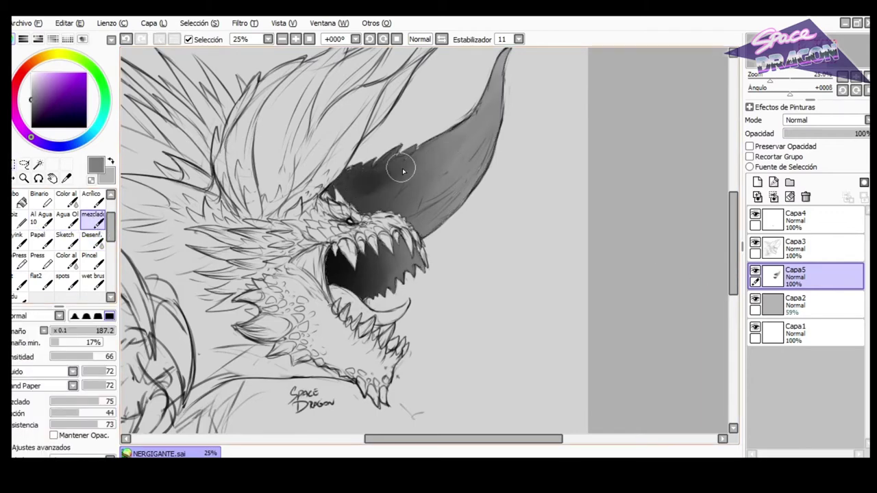
pyautogui.hotkey('ctrl', 'z')
pyautogui.press('b')
pyautogui.keyDown('alt'); pyautogui.click(365, 180); pyautogui.keyUp('alt')
pyautogui.click(20, 280)
pyautogui.keyDown('alt'); pyautogui.click(486, 118); pyautogui.keyUp('alt')
pyautogui.moveTo(452, 142)
pyautogui.mouseDown()
pyautogui.moveTo(376, 170)
pyautogui.moveTo(418, 208)
pyautogui.moveTo(423, 235)
pyautogui.mouseUp()
pyautogui.moveTo(471, 186); pyautogui.dragTo(425, 222)
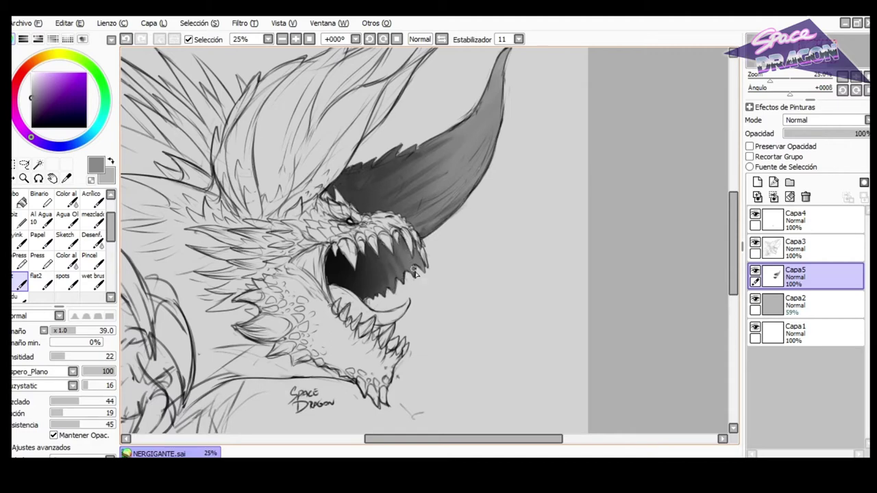
# Touch up the shading at the far horn's base and inside the mouth, and set Capa5's opacity to 82%.
pyautogui.press('h')
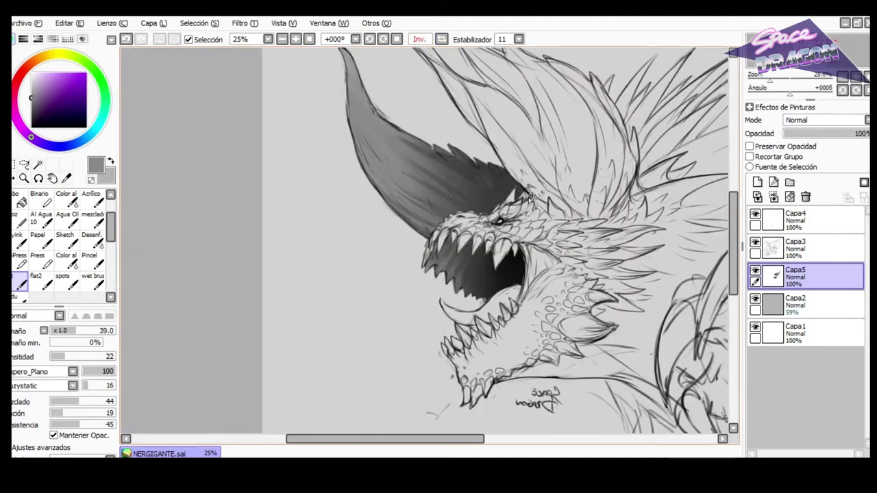
pyautogui.moveTo(510, 198); pyautogui.dragTo(531, 199)
pyautogui.moveTo(519, 289); pyautogui.dragTo(474, 321)
pyautogui.scroll(-2, 259, 308)
pyautogui.scroll(2, 425, 310)
pyautogui.click(847, 134)
pyautogui.scroll(-2, 439, 183)
pyautogui.scroll(2, 399, 183)
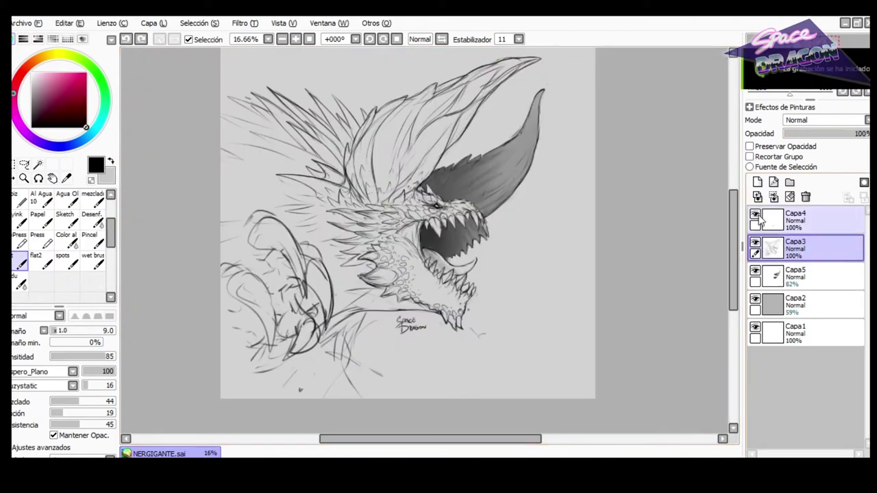
# On layer Capa3, shade the tongue and draw the stretched skin folds at the corner of the mouth.
pyautogui.click(788, 248)
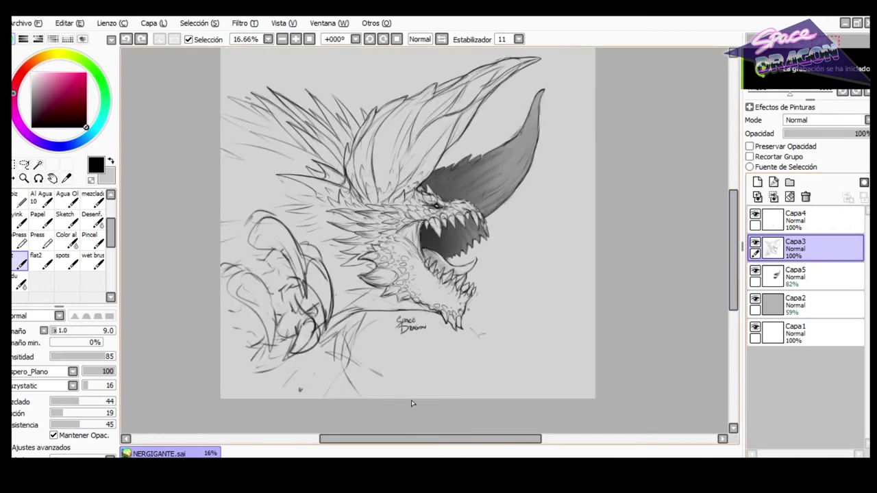
pyautogui.scroll(1, 415, 402)
pyautogui.press('h')
pyautogui.scroll(2, 544, 226)
pyautogui.moveTo(414, 299); pyautogui.dragTo(423, 300)
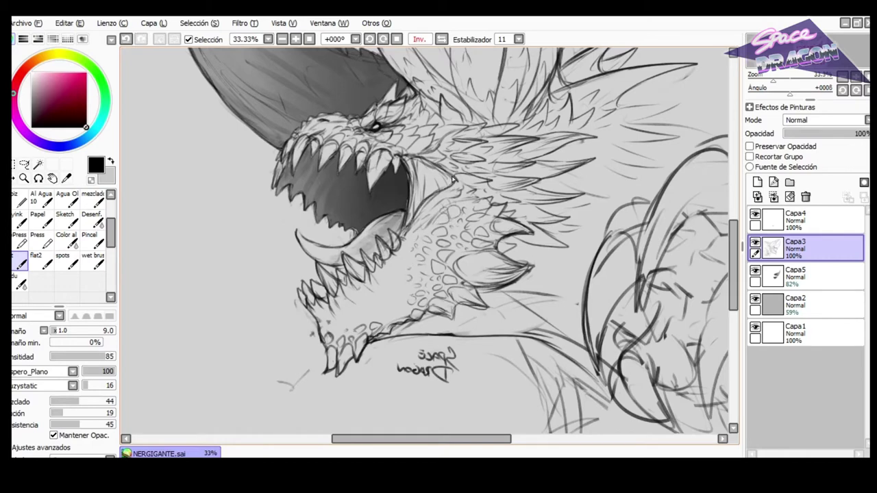
pyautogui.press('h')
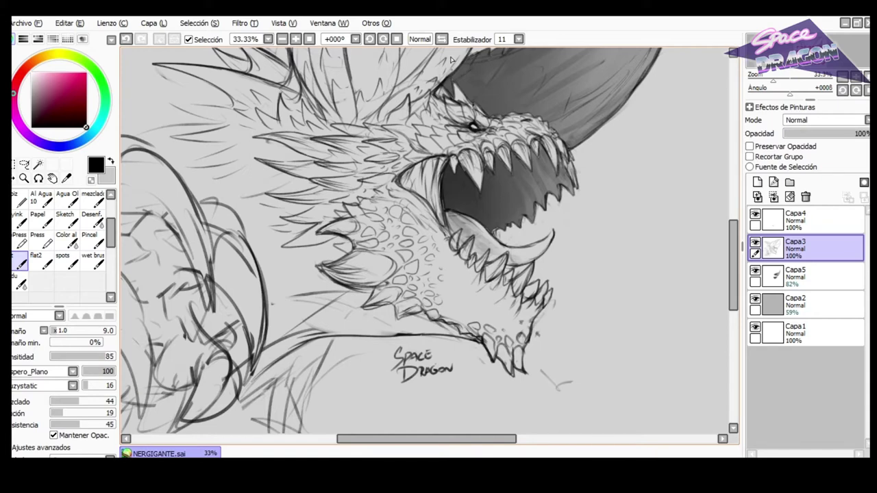
# Fill the bare area of the lower jaw beneath the teeth with small rounded scales.
pyautogui.press('h')
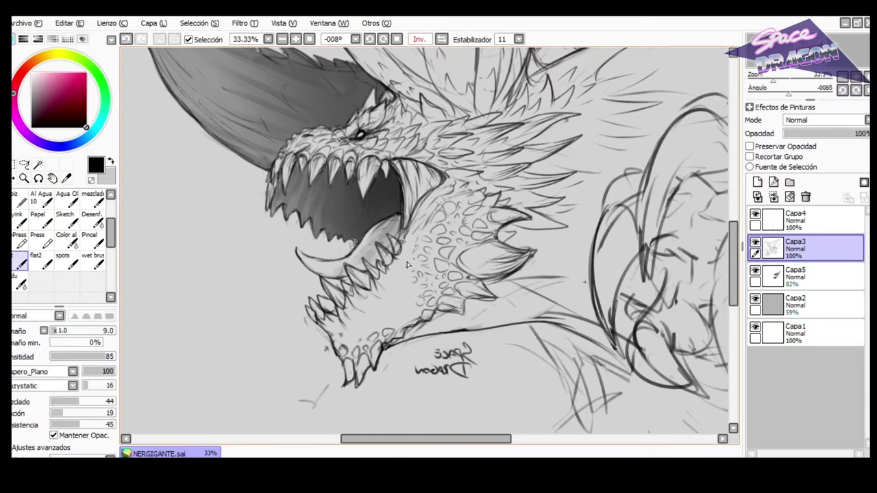
pyautogui.press('h')
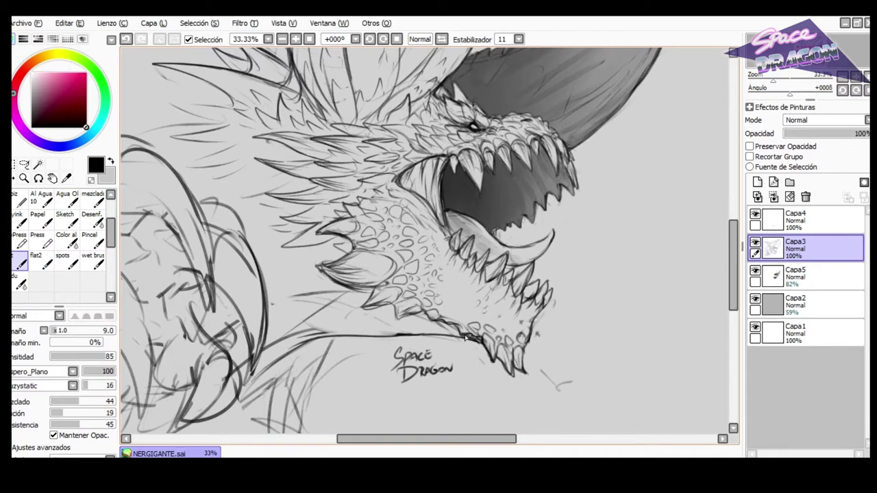
pyautogui.hotkey('ctrl', 'z')
pyautogui.moveTo(455, 311); pyautogui.dragTo(451, 317)
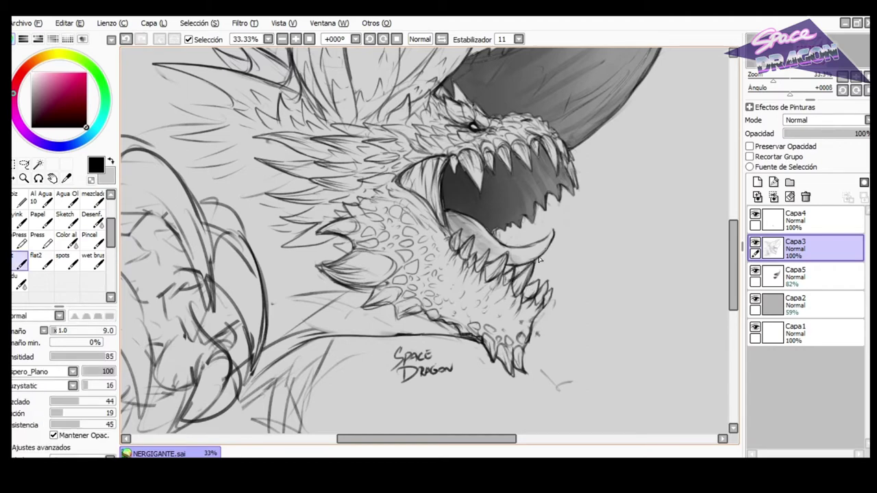
# Refine the lower front teeth and erase the stray marks in front of and below the chin.
pyautogui.click(441, 39)
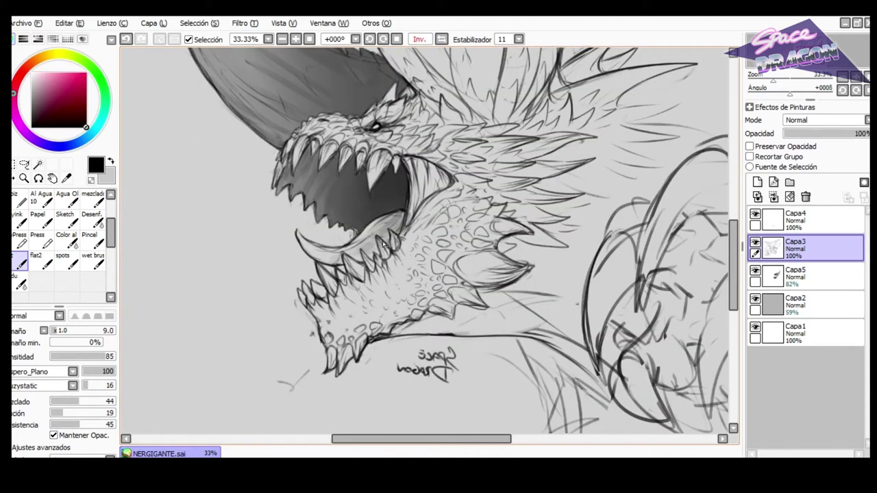
pyautogui.hotkey('ctrl', 'z')
pyautogui.moveTo(312, 278)
pyautogui.mouseDown()
pyautogui.moveTo(317, 318)
pyautogui.moveTo(264, 324)
pyautogui.moveTo(277, 327)
pyautogui.mouseUp()
pyautogui.press('e')
pyautogui.click(313, 334)
pyautogui.press('e')
pyautogui.press('e')
pyautogui.moveTo(291, 389); pyautogui.dragTo(297, 367)
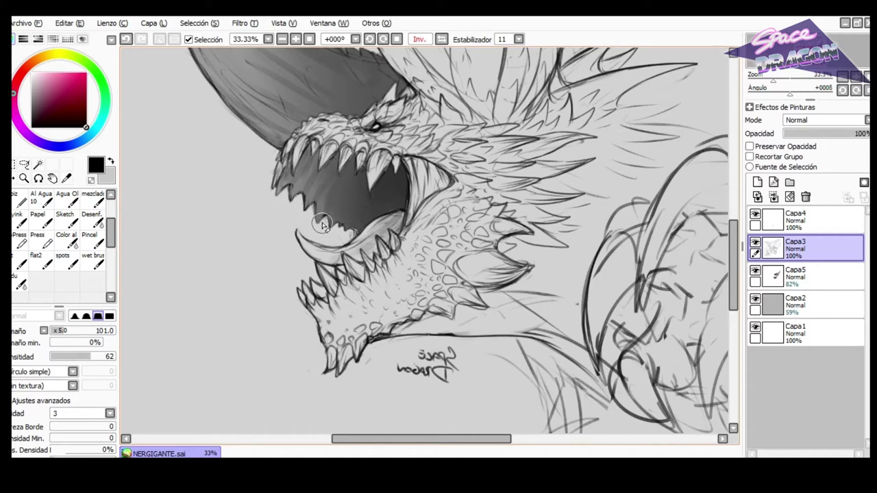
# Hide Capa5 and retrace the snout's upper outline on Capa3 with bolder strokes at brush density 100.
pyautogui.click(755, 271)
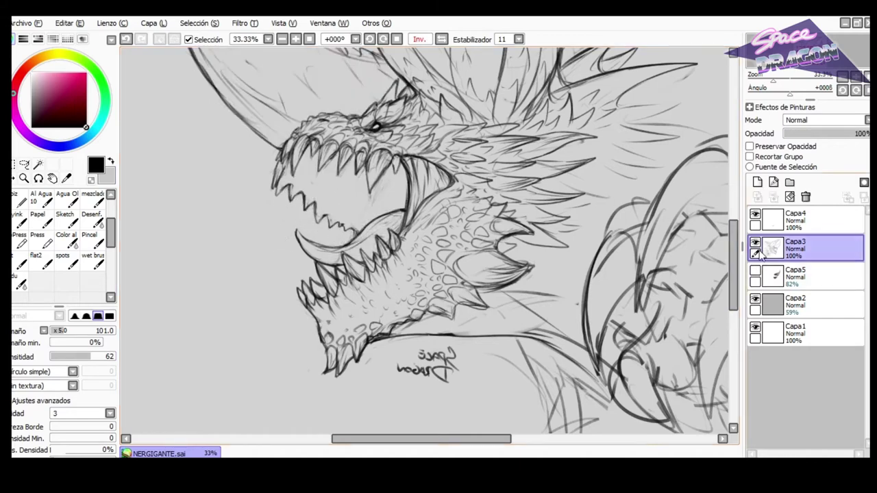
pyautogui.click(20, 263)
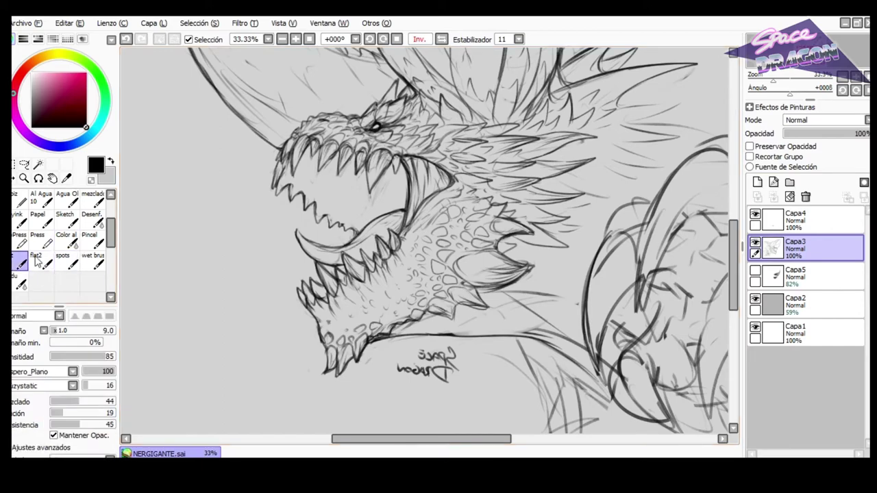
pyautogui.click(442, 39)
pyautogui.scroll(1, 507, 126)
pyautogui.click(441, 39)
pyautogui.hotkey('ctrl', '+')
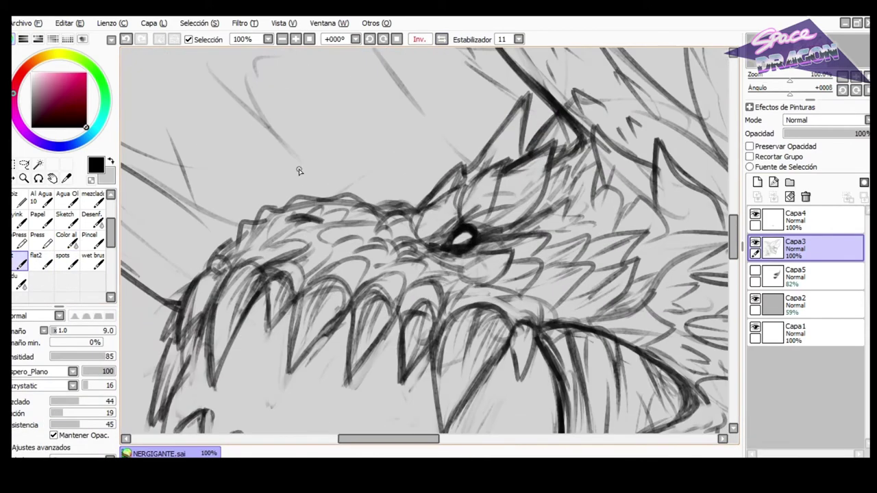
pyautogui.click(111, 357)
pyautogui.moveTo(205, 265)
pyautogui.mouseDown()
pyautogui.moveTo(244, 221)
pyautogui.moveTo(286, 206)
pyautogui.moveTo(284, 222)
pyautogui.moveTo(319, 200)
pyautogui.mouseUp()
pyautogui.moveTo(288, 174); pyautogui.dragTo(274, 208)
# Darken the outlines of the brow ridge and the pointed spikes above the eye.
pyautogui.moveTo(314, 232)
pyautogui.mouseDown()
pyautogui.moveTo(414, 211)
pyautogui.moveTo(445, 156)
pyautogui.moveTo(449, 176)
pyautogui.moveTo(483, 81)
pyautogui.mouseUp()
pyautogui.moveTo(474, 106)
pyautogui.mouseDown()
pyautogui.moveTo(486, 75)
pyautogui.moveTo(494, 140)
pyautogui.mouseUp()
pyautogui.hotkey('ctrl', 'z')
pyautogui.moveTo(486, 74); pyautogui.dragTo(491, 100)
pyautogui.moveTo(498, 135)
pyautogui.mouseDown()
pyautogui.moveTo(519, 87)
pyautogui.moveTo(504, 114)
pyautogui.moveTo(529, 85)
pyautogui.moveTo(543, 115)
pyautogui.mouseUp()
pyautogui.hotkey('ctrl', 'z')
pyautogui.scroll(-4, 537, 140)
pyautogui.scroll(3, 537, 148)
# Strengthen the contour around the nose and down the front of the snout, cleaning its outer edge.
pyautogui.moveTo(313, 160); pyautogui.dragTo(364, 141)
pyautogui.moveTo(244, 155)
pyautogui.mouseDown()
pyautogui.moveTo(276, 153)
pyautogui.moveTo(242, 187)
pyautogui.mouseUp()
pyautogui.hotkey('ctrl', 'z')
pyautogui.moveTo(271, 148); pyautogui.dragTo(239, 194)
pyautogui.moveTo(257, 170)
pyautogui.mouseDown()
pyautogui.moveTo(228, 202)
pyautogui.moveTo(210, 242)
pyautogui.mouseUp()
pyautogui.press('e')
pyautogui.moveTo(193, 231); pyautogui.dragTo(200, 251)
# Clean up and sharpen the zigzag of far upper teeth from the snout tip back to the tongue.
pyautogui.press('n')
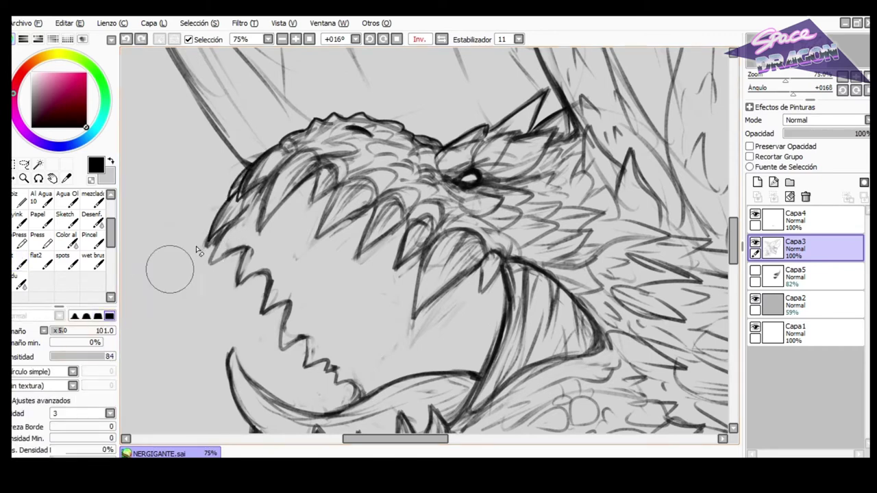
pyautogui.moveTo(204, 251)
pyautogui.mouseDown()
pyautogui.moveTo(219, 237)
pyautogui.moveTo(212, 260)
pyautogui.moveTo(237, 254)
pyautogui.mouseUp()
pyautogui.moveTo(234, 287)
pyautogui.mouseDown()
pyautogui.moveTo(241, 292)
pyautogui.moveTo(257, 278)
pyautogui.mouseUp()
pyautogui.click(20, 261)
pyautogui.moveTo(220, 244); pyautogui.dragTo(251, 208)
pyautogui.press('h')
pyautogui.hotkey('ctrl', 'z')
pyautogui.moveTo(597, 243)
pyautogui.mouseDown()
pyautogui.moveTo(634, 261)
pyautogui.moveTo(616, 250)
pyautogui.moveTo(619, 226)
pyautogui.moveTo(631, 259)
pyautogui.mouseUp()
pyautogui.hotkey('ctrl', 'z')
pyautogui.moveTo(625, 232)
pyautogui.mouseDown()
pyautogui.moveTo(632, 258)
pyautogui.moveTo(613, 285)
pyautogui.mouseUp()
pyautogui.moveTo(612, 285); pyautogui.dragTo(604, 253)
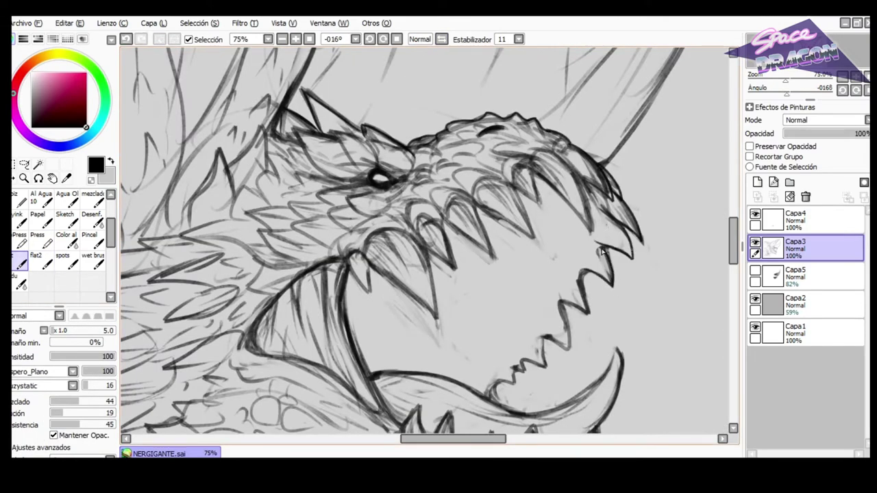
pyautogui.moveTo(561, 302)
pyautogui.mouseDown()
pyautogui.moveTo(588, 271)
pyautogui.moveTo(568, 316)
pyautogui.moveTo(569, 344)
pyautogui.moveTo(544, 346)
pyautogui.mouseUp()
pyautogui.moveTo(526, 375)
pyautogui.mouseDown()
pyautogui.moveTo(500, 387)
pyautogui.moveTo(493, 401)
pyautogui.mouseUp()
# Redraw the small tooth at the mouth corner, darken the neighbouring upper teeth and erase stray marks around them.
pyautogui.moveTo(402, 183); pyautogui.dragTo(405, 184)
pyautogui.moveTo(348, 263); pyautogui.dragTo(371, 295)
pyautogui.hotkey('ctrl', 'z')
pyautogui.moveTo(349, 268); pyautogui.dragTo(370, 296)
pyautogui.moveTo(366, 231)
pyautogui.mouseDown()
pyautogui.moveTo(397, 318)
pyautogui.moveTo(483, 163)
pyautogui.moveTo(488, 169)
pyautogui.mouseUp()
pyautogui.press('e')
pyautogui.moveTo(376, 185)
pyautogui.mouseDown()
pyautogui.moveTo(289, 243)
pyautogui.moveTo(353, 193)
pyautogui.mouseUp()
pyautogui.moveTo(353, 194)
pyautogui.mouseDown()
pyautogui.moveTo(288, 259)
pyautogui.moveTo(362, 196)
pyautogui.moveTo(309, 235)
pyautogui.moveTo(367, 254)
pyautogui.mouseUp()
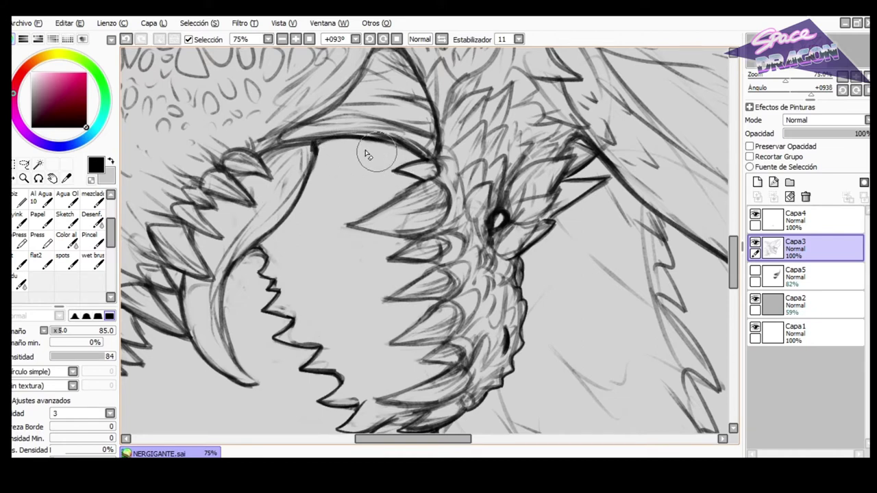
# Retrace the tongue's edge and the rear edge of the mouth opening with the brush at size 7.
pyautogui.click(23, 262)
pyautogui.moveTo(312, 156)
pyautogui.mouseDown()
pyautogui.moveTo(316, 142)
pyautogui.moveTo(294, 194)
pyautogui.mouseUp()
pyautogui.press('e')
pyautogui.press('e')
pyautogui.moveTo(327, 139)
pyautogui.mouseDown()
pyautogui.moveTo(257, 159)
pyautogui.moveTo(407, 149)
pyautogui.moveTo(354, 139)
pyautogui.moveTo(415, 151)
pyautogui.mouseUp()
pyautogui.hotkey('ctrl', 'z')
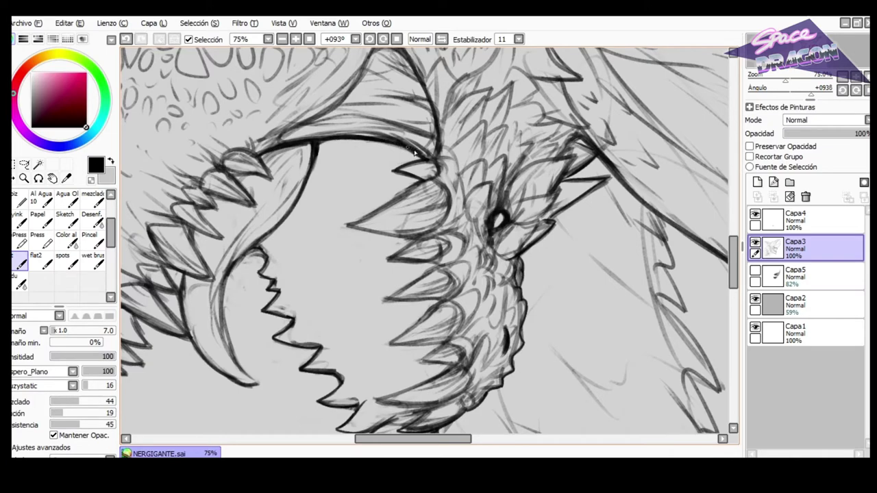
pyautogui.hotkey('ctrl', 'z')
# Retrace the contours of the large upper fangs, undoing the strokes that miss.
pyautogui.moveTo(348, 225)
pyautogui.mouseDown()
pyautogui.moveTo(421, 187)
pyautogui.moveTo(356, 236)
pyautogui.moveTo(348, 225)
pyautogui.moveTo(432, 180)
pyautogui.mouseUp()
pyautogui.hotkey('ctrl', 'z')
pyautogui.moveTo(360, 186)
pyautogui.mouseDown()
pyautogui.moveTo(450, 240)
pyautogui.moveTo(488, 200)
pyautogui.mouseUp()
pyautogui.hotkey('ctrl', 'z')
pyautogui.moveTo(437, 236)
pyautogui.mouseDown()
pyautogui.moveTo(476, 207)
pyautogui.moveTo(489, 213)
pyautogui.moveTo(426, 239)
pyautogui.moveTo(440, 203)
pyautogui.mouseUp()
pyautogui.moveTo(440, 203)
pyautogui.mouseDown()
pyautogui.moveTo(409, 238)
pyautogui.moveTo(440, 200)
pyautogui.mouseUp()
pyautogui.hotkey('ctrl', 'z')
pyautogui.hotkey('ctrl', 'z')
pyautogui.hotkey('ctrl', 'z')
pyautogui.hotkey('ctrl', 'z')
pyautogui.moveTo(404, 245)
pyautogui.mouseDown()
pyautogui.moveTo(441, 203)
pyautogui.moveTo(424, 208)
pyautogui.moveTo(442, 175)
pyautogui.mouseUp()
pyautogui.hotkey('ctrl', 'z')
pyautogui.moveTo(388, 198)
pyautogui.mouseDown()
pyautogui.moveTo(444, 175)
pyautogui.moveTo(408, 220)
pyautogui.mouseUp()
# Retouch the linework around the teeth and tongue inside the open mouth.
pyautogui.press('e')
pyautogui.press('n')
pyautogui.press('e')
pyautogui.press('n')
pyautogui.moveTo(402, 185); pyautogui.dragTo(410, 169)
pyautogui.moveTo(433, 133)
pyautogui.mouseDown()
pyautogui.moveTo(392, 172)
pyautogui.moveTo(402, 184)
pyautogui.mouseUp()
pyautogui.hotkey('ctrl', 'z')
pyautogui.moveTo(399, 121)
pyautogui.mouseDown()
pyautogui.moveTo(366, 131)
pyautogui.moveTo(386, 145)
pyautogui.moveTo(368, 132)
pyautogui.moveTo(381, 137)
pyautogui.moveTo(400, 120)
pyautogui.mouseUp()
pyautogui.press('e')
pyautogui.press('n')
pyautogui.hotkey('ctrl', 'z')
pyautogui.hotkey('ctrl', 'z')
pyautogui.hotkey('ctrl', 'z')
pyautogui.moveTo(401, 122)
pyautogui.mouseDown()
pyautogui.moveTo(370, 119)
pyautogui.moveTo(426, 75)
pyautogui.mouseUp()
pyautogui.hotkey('ctrl', 'z')
pyautogui.moveTo(368, 130)
pyautogui.mouseDown()
pyautogui.moveTo(434, 74)
pyautogui.moveTo(364, 88)
pyautogui.moveTo(377, 103)
pyautogui.moveTo(426, 72)
pyautogui.mouseUp()
pyautogui.hotkey('ctrl', 'z')
pyautogui.click(731, 54)
pyautogui.hotkey('ctrl', 'z')
pyautogui.moveTo(379, 124); pyautogui.dragTo(393, 97)
pyautogui.click(398, 42)
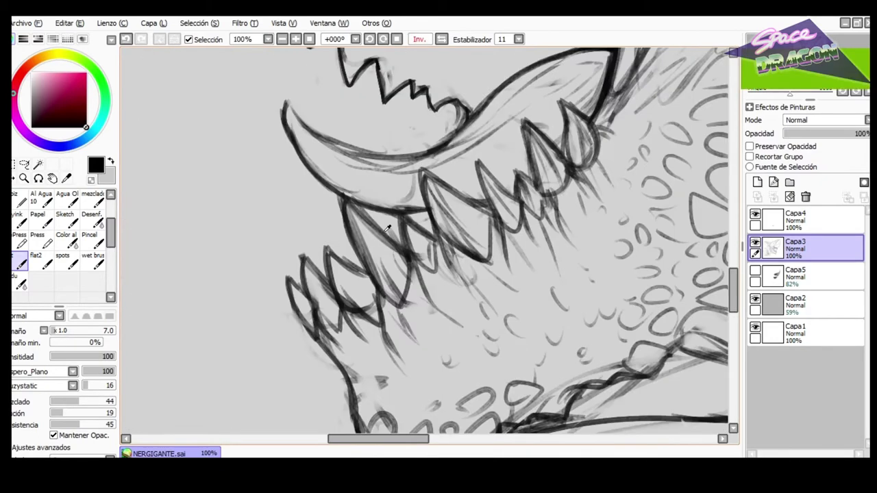
# Darken the outlines of the front lower teeth and erase the overlapping strokes between them.
pyautogui.moveTo(391, 166); pyautogui.dragTo(362, 190)
pyautogui.moveTo(250, 154); pyautogui.dragTo(289, 209)
pyautogui.hotkey('ctrl', 'z')
pyautogui.moveTo(252, 153)
pyautogui.mouseDown()
pyautogui.moveTo(276, 196)
pyautogui.moveTo(305, 174)
pyautogui.moveTo(385, 167)
pyautogui.mouseUp()
pyautogui.press('e')
pyautogui.moveTo(303, 161)
pyautogui.mouseDown()
pyautogui.moveTo(341, 165)
pyautogui.moveTo(348, 180)
pyautogui.moveTo(426, 124)
pyautogui.moveTo(435, 100)
pyautogui.moveTo(334, 170)
pyautogui.moveTo(320, 194)
pyautogui.mouseUp()
pyautogui.press('e')
pyautogui.hotkey('ctrl', 'z')
pyautogui.press('e')
pyautogui.press('e')
pyautogui.moveTo(277, 269)
pyautogui.mouseDown()
pyautogui.moveTo(289, 194)
pyautogui.moveTo(295, 237)
pyautogui.moveTo(316, 184)
pyautogui.mouseUp()
pyautogui.press('e')
pyautogui.press('e')
pyautogui.moveTo(317, 184); pyautogui.dragTo(323, 220)
pyautogui.moveTo(332, 262)
pyautogui.mouseDown()
pyautogui.moveTo(337, 193)
pyautogui.moveTo(357, 231)
pyautogui.mouseUp()
pyautogui.hotkey('ctrl', 'z')
pyautogui.moveTo(362, 266); pyautogui.dragTo(381, 162)
pyautogui.hotkey('ctrl', 'z')
# Redraw the row of lower teeth with crisp dark outlines, working from the front back to the mouth corner.
pyautogui.press('h')
pyautogui.moveTo(450, 241)
pyautogui.mouseDown()
pyautogui.moveTo(463, 167)
pyautogui.moveTo(450, 243)
pyautogui.moveTo(429, 200)
pyautogui.mouseUp()
pyautogui.hotkey('ctrl', 'z')
pyautogui.moveTo(430, 201); pyautogui.dragTo(447, 248)
pyautogui.moveTo(388, 182)
pyautogui.mouseDown()
pyautogui.moveTo(409, 240)
pyautogui.moveTo(400, 271)
pyautogui.moveTo(412, 237)
pyautogui.mouseUp()
pyautogui.hotkey('ctrl', 'z')
pyautogui.hotkey('ctrl', 'z')
pyautogui.hotkey('ctrl', 'z')
pyautogui.moveTo(398, 280); pyautogui.dragTo(388, 182)
pyautogui.moveTo(356, 254); pyautogui.dragTo(392, 194)
pyautogui.moveTo(324, 265); pyautogui.dragTo(337, 206)
pyautogui.moveTo(336, 206); pyautogui.dragTo(356, 264)
pyautogui.moveTo(302, 262); pyautogui.dragTo(327, 264)
pyautogui.moveTo(275, 200); pyautogui.dragTo(301, 278)
pyautogui.moveTo(259, 254); pyautogui.dragTo(277, 199)
pyautogui.moveTo(223, 247); pyautogui.dragTo(263, 258)
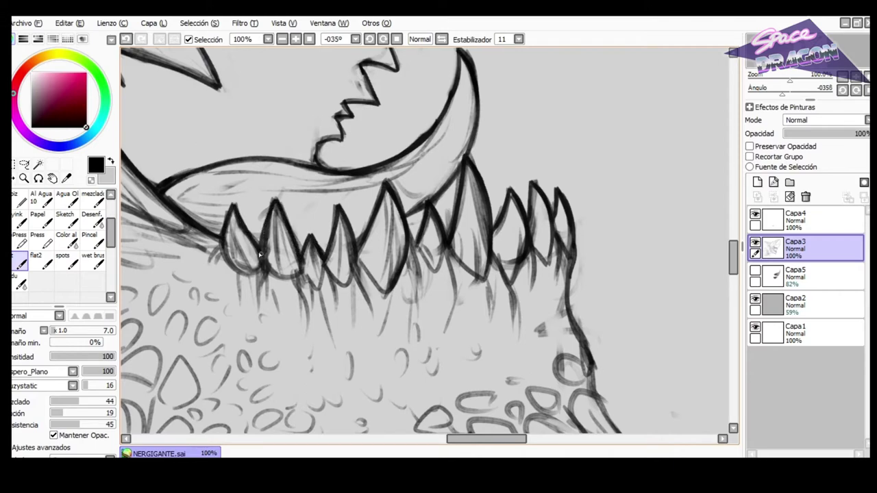
# Darken the front edge of the lower jaw and the outlines of the pointed chin spikes.
pyautogui.scroll(-2, 517, 171)
pyautogui.scroll(1, 516, 163)
pyautogui.moveTo(516, 163)
pyautogui.mouseDown()
pyautogui.moveTo(484, 201)
pyautogui.moveTo(518, 257)
pyautogui.mouseUp()
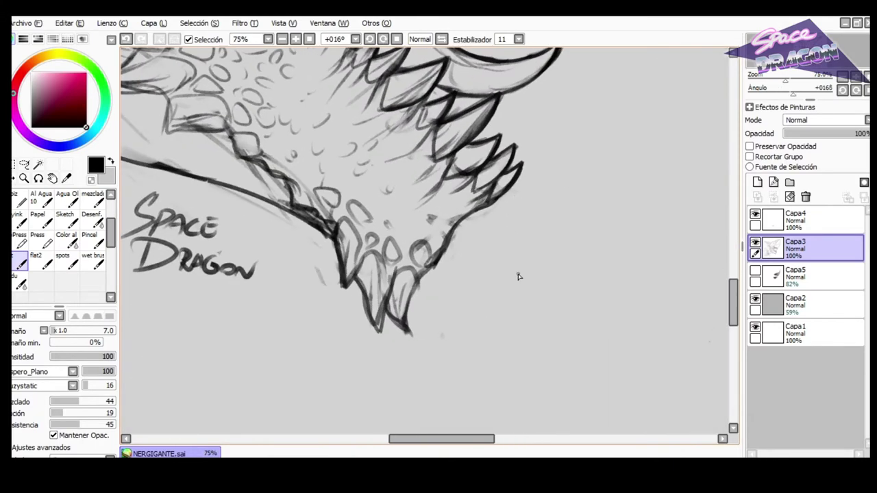
pyautogui.moveTo(387, 313); pyautogui.dragTo(411, 335)
pyautogui.moveTo(411, 335)
pyautogui.mouseDown()
pyautogui.moveTo(419, 277)
pyautogui.moveTo(468, 221)
pyautogui.moveTo(415, 287)
pyautogui.mouseUp()
pyautogui.hotkey('ctrl', 'z')
pyautogui.moveTo(386, 169)
pyautogui.mouseDown()
pyautogui.moveTo(372, 266)
pyautogui.moveTo(418, 295)
pyautogui.mouseUp()
pyautogui.moveTo(476, 222)
pyautogui.mouseDown()
pyautogui.moveTo(511, 186)
pyautogui.moveTo(505, 248)
pyautogui.mouseUp()
pyautogui.scroll(2, 523, 210)
pyautogui.moveTo(405, 202); pyautogui.dragTo(454, 195)
pyautogui.scroll(-1, 455, 195)
pyautogui.click(397, 39)
# Touch up the jaw's outline and spikes with dark strokes and erase the leftover sketch marks.
pyautogui.scroll(-5, 409, 140)
pyautogui.scroll(3, 343, 117)
pyautogui.moveTo(374, 187)
pyautogui.mouseDown()
pyautogui.moveTo(320, 210)
pyautogui.moveTo(359, 212)
pyautogui.moveTo(375, 199)
pyautogui.moveTo(373, 235)
pyautogui.mouseUp()
pyautogui.moveTo(373, 235)
pyautogui.mouseDown()
pyautogui.moveTo(409, 208)
pyautogui.moveTo(439, 214)
pyautogui.mouseUp()
pyautogui.hotkey('ctrl', 'z')
pyautogui.press('e')
pyautogui.press('b')
pyautogui.moveTo(433, 218); pyautogui.dragTo(452, 197)
pyautogui.press('e')
pyautogui.moveTo(277, 213)
pyautogui.mouseDown()
pyautogui.moveTo(292, 227)
pyautogui.moveTo(304, 223)
pyautogui.moveTo(318, 170)
pyautogui.mouseUp()
pyautogui.press('b')
# Toggle the visibility of Capa5 and Capa4 to check the head's line art with and without shading.
pyautogui.click(755, 272)
pyautogui.scroll(-3, 652, 217)
pyautogui.scroll(2, 656, 149)
pyautogui.click(400, 38)
pyautogui.moveTo(605, 82); pyautogui.dragTo(537, 161)
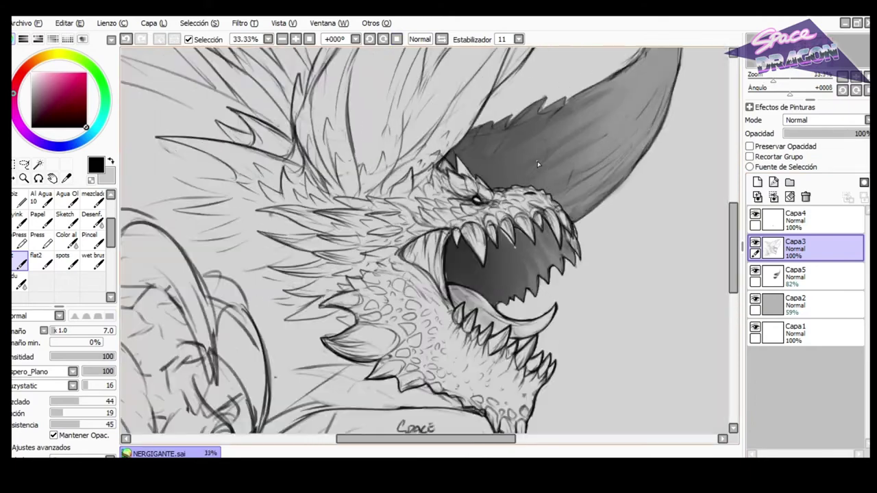
pyautogui.click(755, 271)
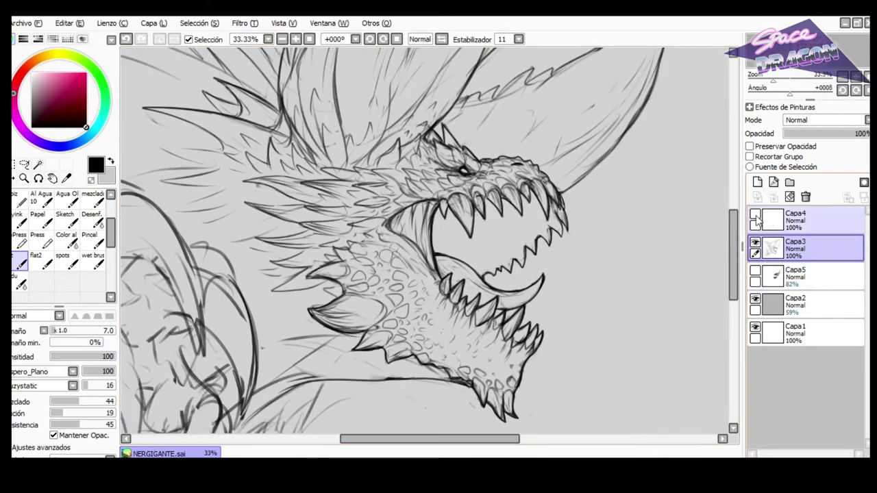
pyautogui.scroll(5, 310, 366)
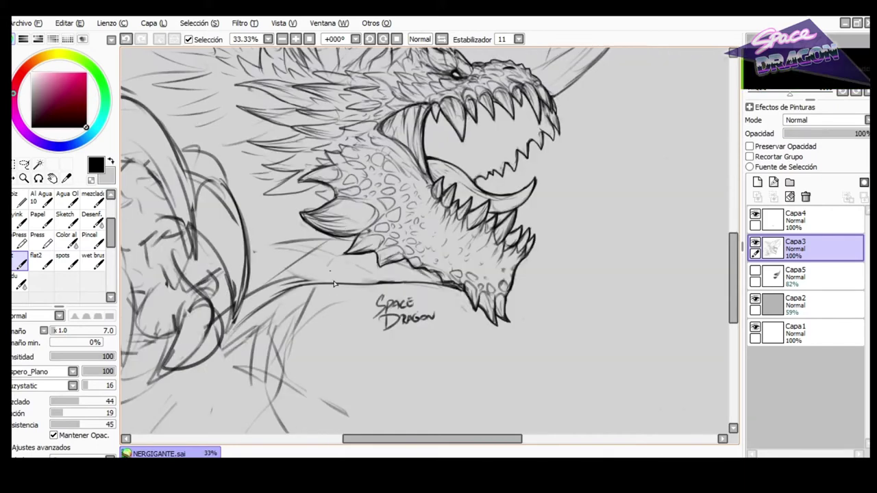
# Set the brush size to 8, darken the throat line beneath the jaw and erase the stray marks under the chin.
pyautogui.moveTo(322, 317); pyautogui.dragTo(329, 316)
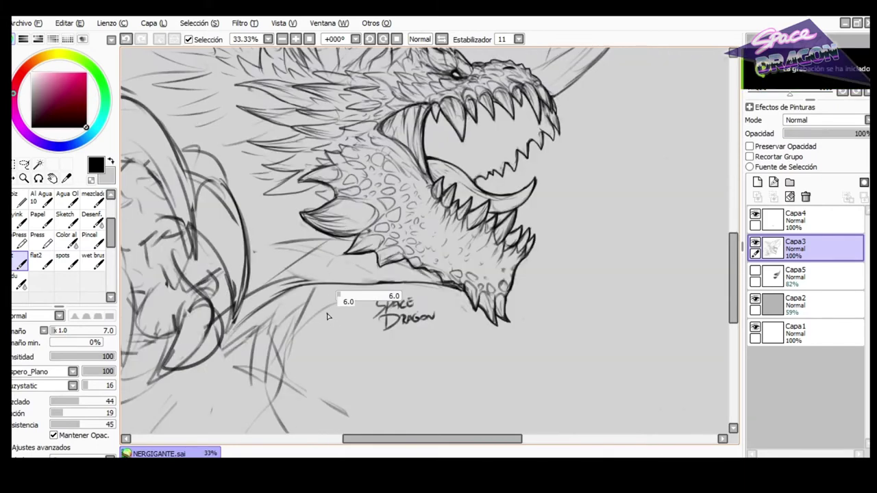
pyautogui.moveTo(313, 278)
pyautogui.mouseDown()
pyautogui.moveTo(304, 312)
pyautogui.moveTo(289, 325)
pyautogui.mouseUp()
pyautogui.hotkey('ctrl', 'z')
pyautogui.moveTo(344, 300)
pyautogui.mouseDown()
pyautogui.moveTo(329, 350)
pyautogui.moveTo(398, 312)
pyautogui.mouseUp()
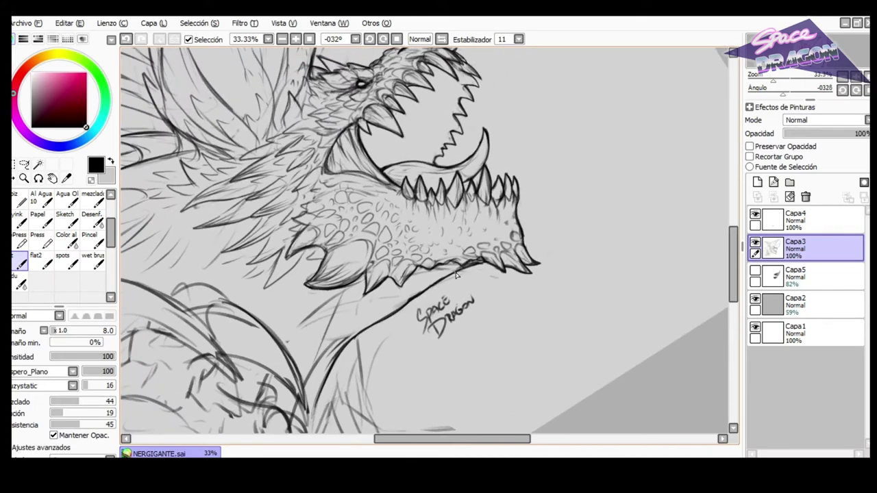
pyautogui.press('e')
pyautogui.moveTo(499, 276); pyautogui.dragTo(494, 281)
pyautogui.click(397, 39)
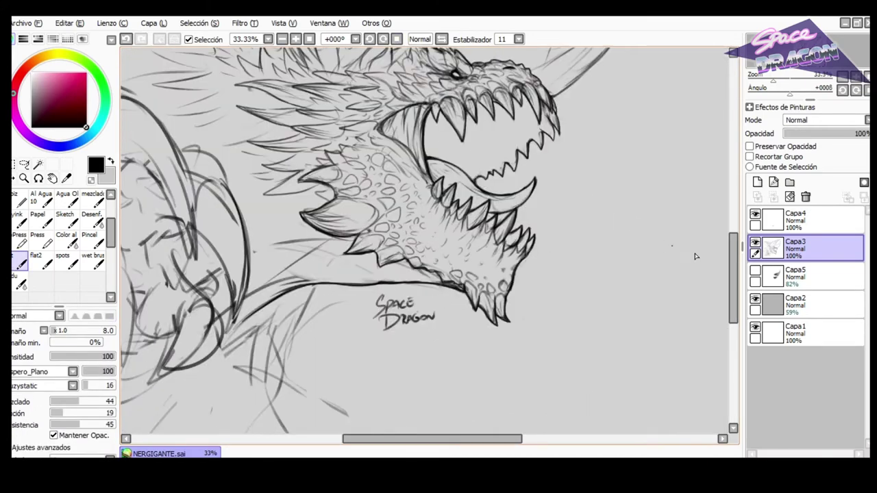
pyautogui.moveTo(732, 248); pyautogui.dragTo(699, 259)
pyautogui.click(420, 39)
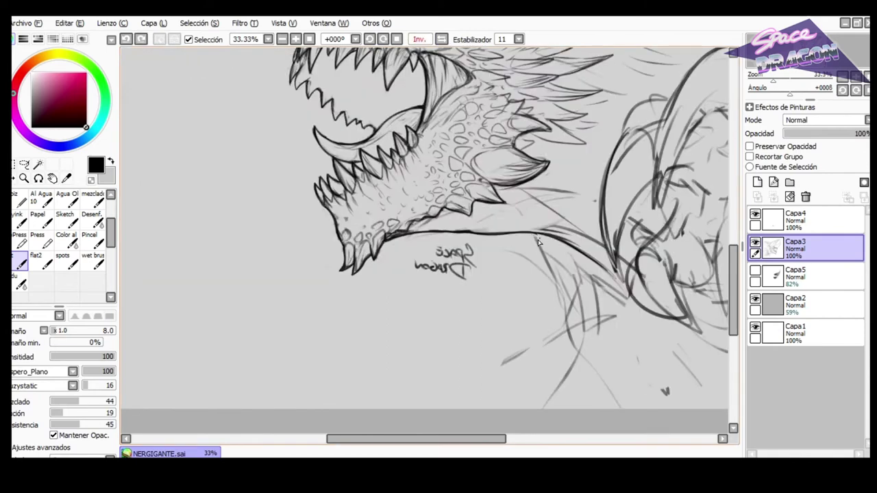
# Erase the rough sketch below the throat and draw the neck's dark front curve with an 11-size brush.
pyautogui.press('e')
pyautogui.moveTo(539, 243); pyautogui.dragTo(569, 339)
pyautogui.press('b')
pyautogui.moveTo(569, 275); pyautogui.dragTo(565, 337)
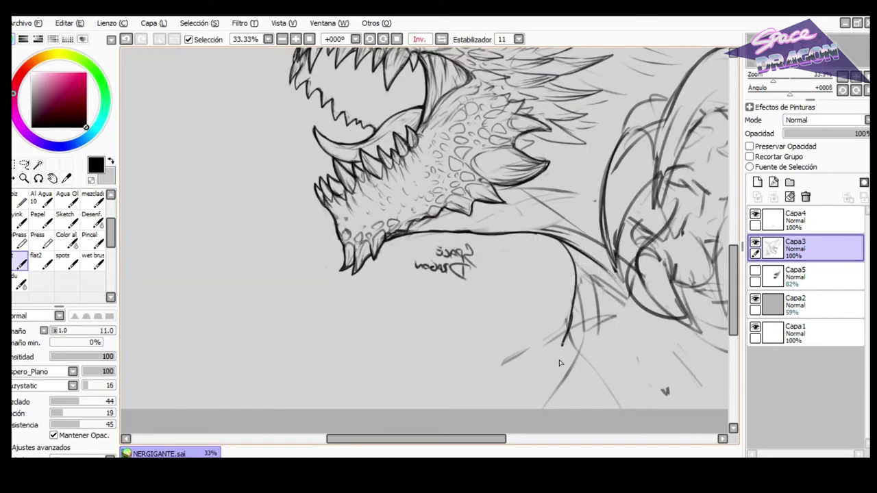
pyautogui.hotkey('ctrl', 'z')
# Draw a row of thin pointed spikes along the chest's front edge and erase the sketch lines around them.
pyautogui.moveTo(523, 411); pyautogui.dragTo(527, 357)
pyautogui.press('e')
pyautogui.moveTo(505, 361)
pyautogui.mouseDown()
pyautogui.moveTo(542, 333)
pyautogui.moveTo(557, 336)
pyautogui.mouseUp()
pyautogui.press('b')
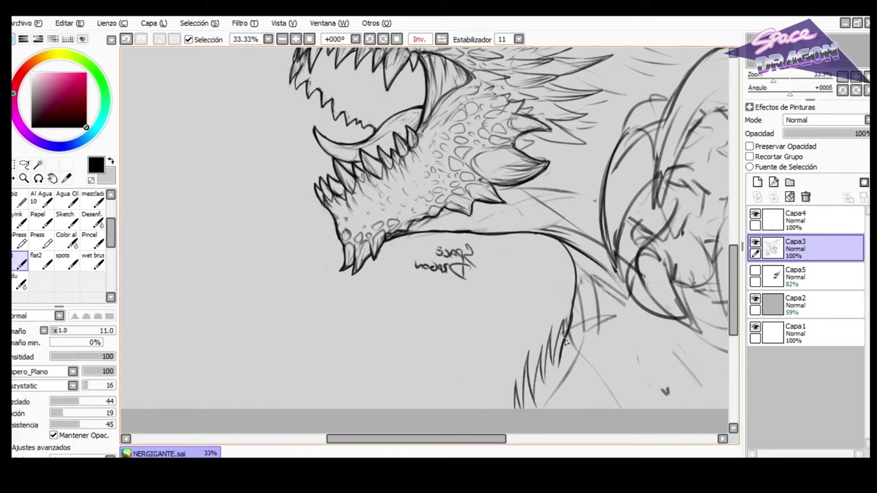
pyautogui.press('e')
pyautogui.moveTo(551, 384)
pyautogui.mouseDown()
pyautogui.moveTo(557, 347)
pyautogui.moveTo(554, 358)
pyautogui.mouseUp()
pyautogui.press('b')
pyautogui.press('e')
pyautogui.moveTo(537, 412); pyautogui.dragTo(544, 395)
pyautogui.press('b')
pyautogui.press('e')
pyautogui.press('b')
pyautogui.moveTo(561, 367)
pyautogui.mouseDown()
pyautogui.moveTo(548, 394)
pyautogui.moveTo(556, 396)
pyautogui.moveTo(567, 362)
pyautogui.moveTo(572, 313)
pyautogui.mouseUp()
pyautogui.press('e')
pyautogui.press('b')
# Flip the canvas view back to normal and darken the large horn's rear edge from its base up to the first barbs.
pyautogui.click(442, 39)
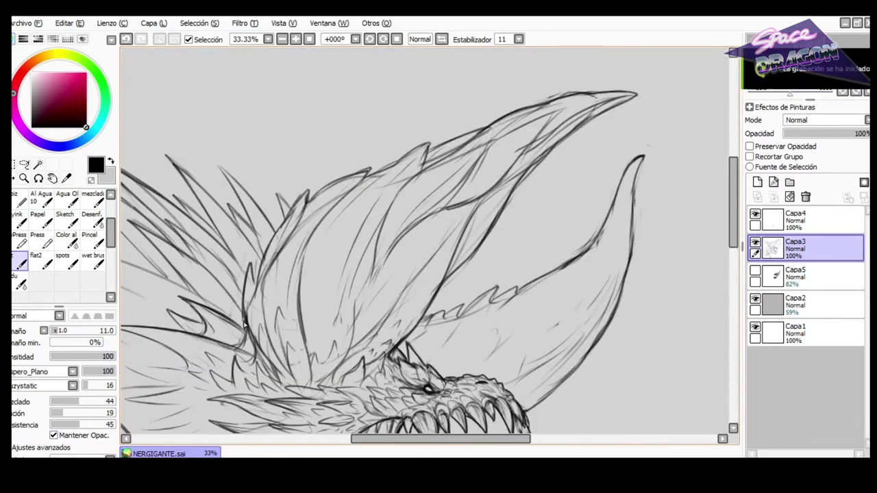
pyautogui.hotkey('ctrl', 'z')
pyautogui.moveTo(244, 330); pyautogui.dragTo(246, 302)
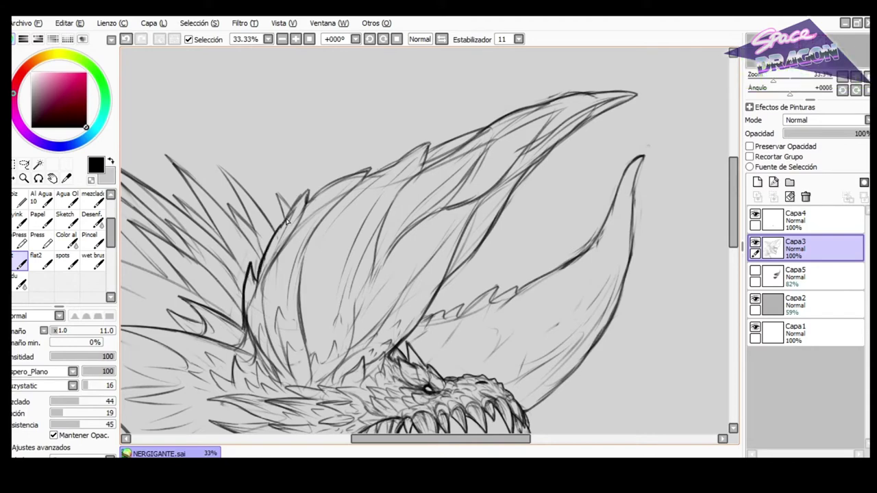
pyautogui.hotkey('ctrl', 'z')
pyautogui.hotkey('ctrl', 'z')
# Darken the large horn's rear outline and barbs up to its midsection, redoing the uneven strokes.
pyautogui.moveTo(312, 193)
pyautogui.mouseDown()
pyautogui.moveTo(300, 218)
pyautogui.moveTo(372, 166)
pyautogui.mouseUp()
pyautogui.hotkey('ctrl', 'z')
pyautogui.hotkey('ctrl', 'z')
pyautogui.moveTo(371, 166)
pyautogui.mouseDown()
pyautogui.moveTo(363, 180)
pyautogui.moveTo(411, 156)
pyautogui.mouseUp()
pyautogui.hotkey('ctrl', 'z')
pyautogui.hotkey('ctrl', 'z')
pyautogui.moveTo(355, 186); pyautogui.dragTo(396, 161)
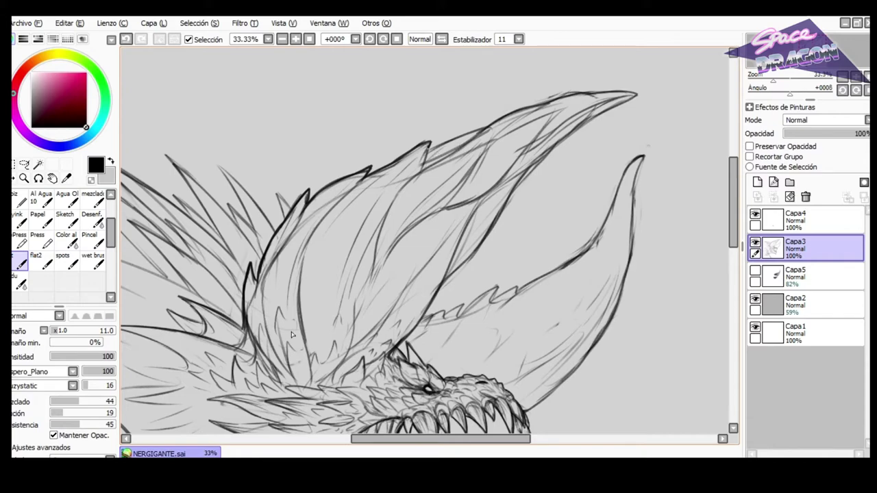
pyautogui.hotkey('alt', 'Tab')
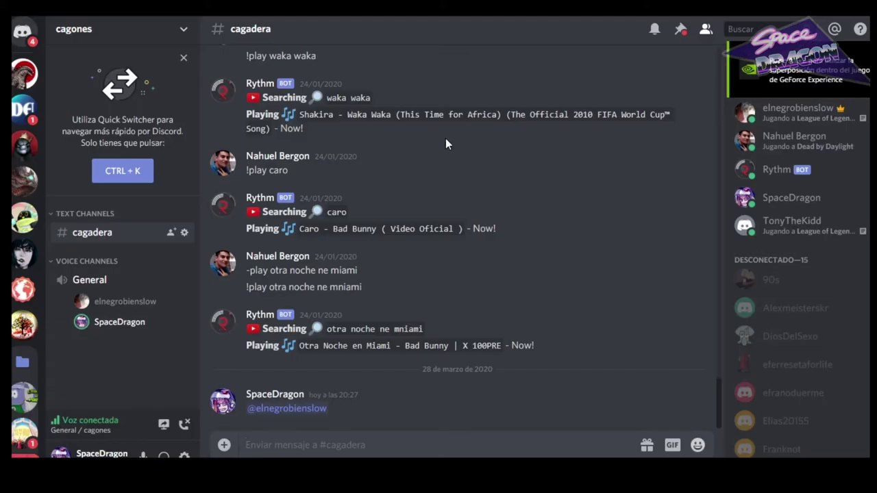
pyautogui.hotkey('alt', 'Tab')
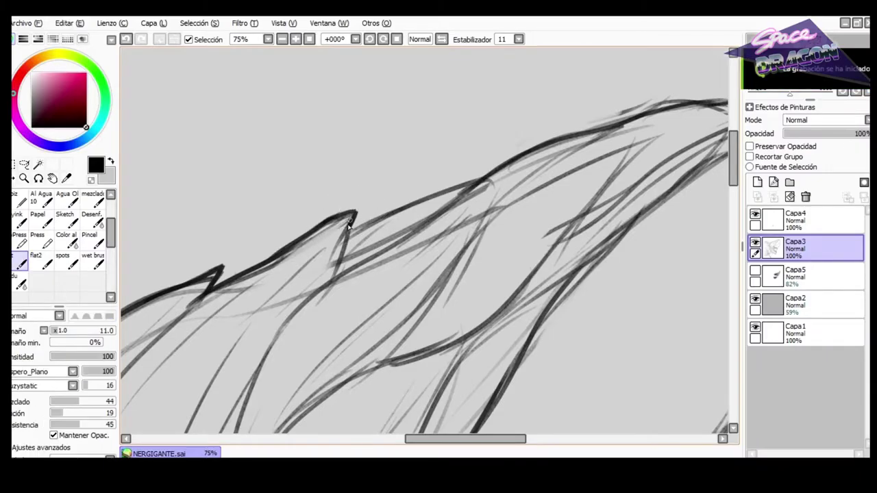
# Darken the large horn's uppermost barb and the outline running from it toward the tip.
pyautogui.moveTo(341, 247); pyautogui.dragTo(339, 254)
pyautogui.hotkey('ctrl', 'z')
pyautogui.moveTo(356, 212); pyautogui.dragTo(340, 255)
pyautogui.moveTo(348, 234)
pyautogui.mouseDown()
pyautogui.moveTo(500, 166)
pyautogui.moveTo(623, 125)
pyautogui.moveTo(611, 112)
pyautogui.moveTo(662, 95)
pyautogui.mouseUp()
pyautogui.hotkey('ctrl', 'z')
pyautogui.press('e')
pyautogui.press('b')
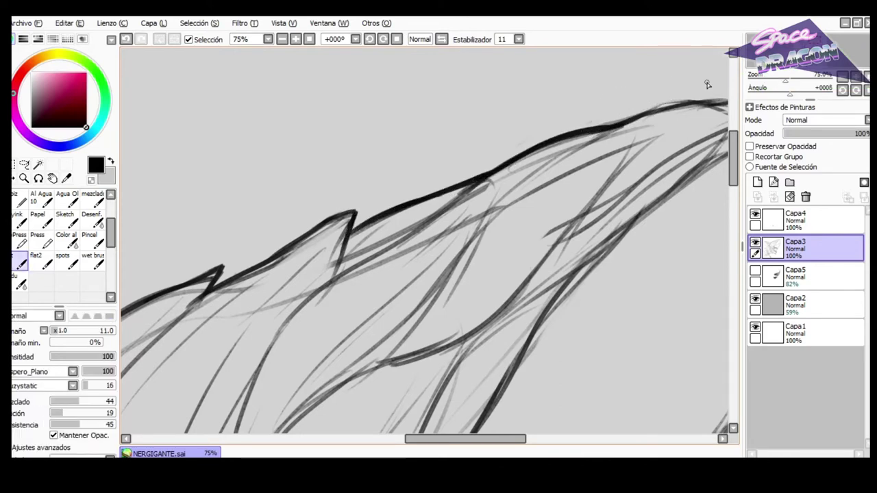
# Darken the last stretch of the large horn's upper edge out to its pointed tip.
pyautogui.scroll(-3, 617, 86)
pyautogui.scroll(2, 660, 77)
pyautogui.moveTo(555, 102)
pyautogui.mouseDown()
pyautogui.moveTo(540, 89)
pyautogui.moveTo(546, 111)
pyautogui.mouseUp()
pyautogui.press('e')
pyautogui.press('b')
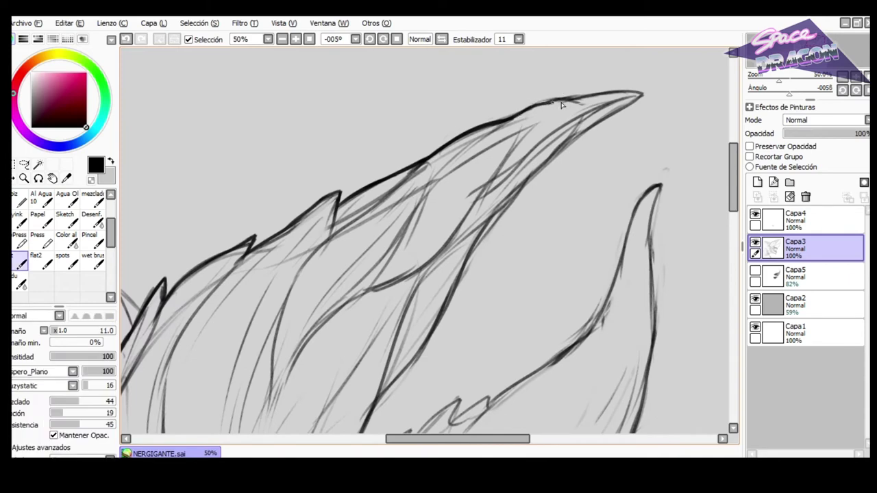
# Darken the large horn's front edge from the tip down to its base and erase the loose sketch lines beside it.
pyautogui.moveTo(590, 130)
pyautogui.mouseDown()
pyautogui.moveTo(489, 218)
pyautogui.moveTo(531, 176)
pyautogui.moveTo(469, 252)
pyautogui.moveTo(464, 275)
pyautogui.moveTo(483, 240)
pyautogui.moveTo(437, 328)
pyautogui.mouseUp()
pyautogui.scroll(-2, 460, 267)
pyautogui.scroll(3, 471, 322)
pyautogui.press('e')
pyautogui.moveTo(312, 296)
pyautogui.mouseDown()
pyautogui.moveTo(357, 272)
pyautogui.moveTo(370, 246)
pyautogui.mouseUp()
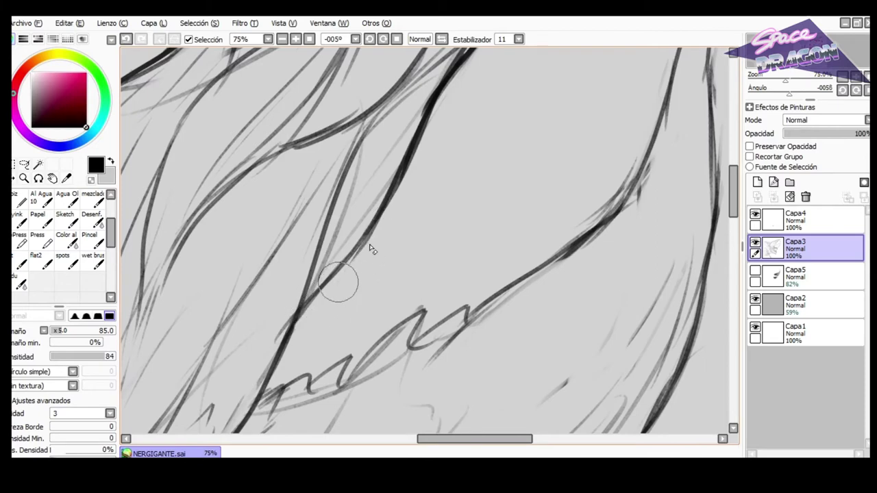
pyautogui.press('n')
pyautogui.scroll(-3, 352, 284)
pyautogui.moveTo(353, 276); pyautogui.dragTo(395, 206)
pyautogui.hotkey('ctrl', 'z')
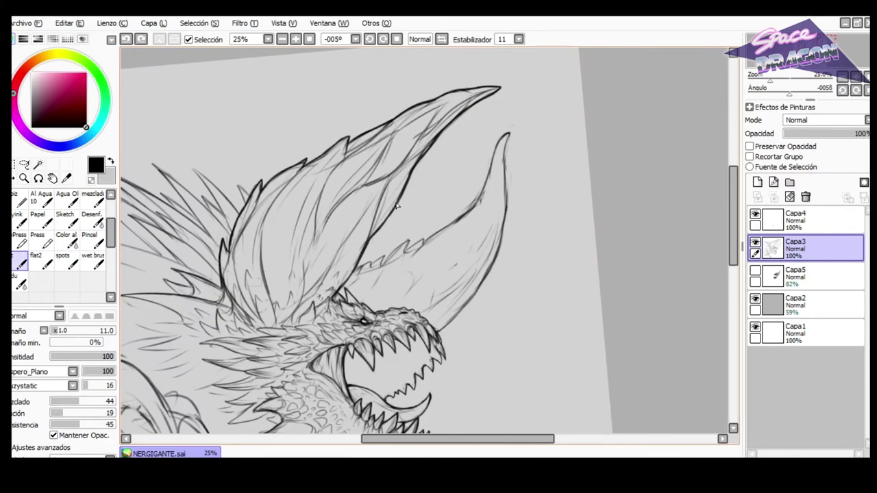
# Touch up the barb on the large horn's rear edge and erase the stray sketch marks around it.
pyautogui.scroll(3, 304, 233)
pyautogui.moveTo(233, 194)
pyautogui.mouseDown()
pyautogui.moveTo(344, 274)
pyautogui.moveTo(274, 158)
pyautogui.mouseUp()
pyautogui.press('e')
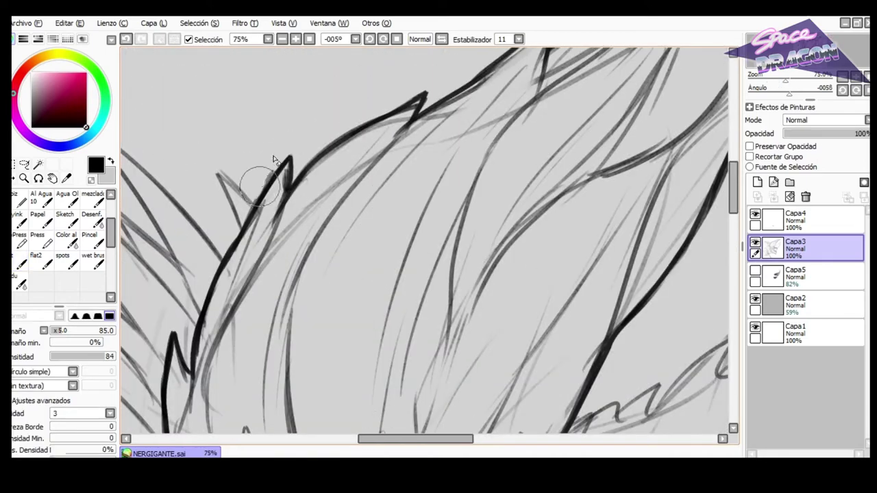
pyautogui.press('b')
# Mirror the canvas view and darken the small spike beside the large horn's rear edge.
pyautogui.click(442, 39)
pyautogui.hotkey('ctrl', 'z')
pyautogui.moveTo(594, 207); pyautogui.dragTo(634, 173)
pyautogui.moveTo(633, 173); pyautogui.dragTo(608, 229)
pyautogui.hotkey('ctrl', 'z')
pyautogui.hotkey('ctrl', 'z')
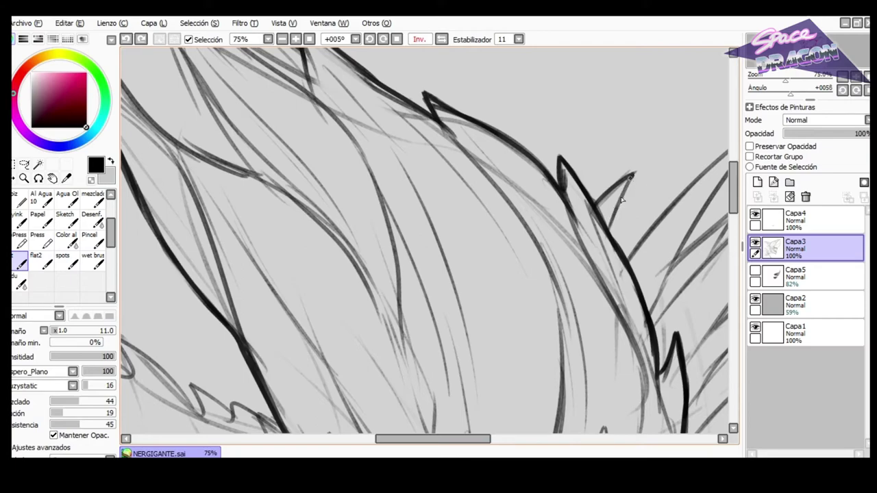
pyautogui.moveTo(631, 175); pyautogui.dragTo(607, 230)
pyautogui.scroll(-2, 584, 233)
# Darken the first mane spikes behind the large horn, redoing the strokes that miss the sketch.
pyautogui.moveTo(542, 237); pyautogui.dragTo(455, 218)
pyautogui.moveTo(622, 253); pyautogui.dragTo(573, 245)
pyautogui.scroll(1, 637, 194)
pyautogui.hotkey('ctrl', 'z')
pyautogui.moveTo(389, 237); pyautogui.dragTo(485, 137)
pyautogui.hotkey('ctrl', 'z')
pyautogui.moveTo(388, 237)
pyautogui.mouseDown()
pyautogui.moveTo(490, 135)
pyautogui.moveTo(418, 241)
pyautogui.mouseUp()
pyautogui.hotkey('ctrl', 'z')
pyautogui.moveTo(412, 249); pyautogui.dragTo(471, 186)
pyautogui.hotkey('ctrl', 'z')
pyautogui.hotkey('ctrl', 'z')
pyautogui.hotkey('ctrl', 'z')
pyautogui.moveTo(381, 214); pyautogui.dragTo(397, 203)
pyautogui.moveTo(397, 203); pyautogui.dragTo(389, 230)
# Darken the next longer mane spikes behind the horn and tidy their edges with the eraser.
pyautogui.moveTo(421, 258); pyautogui.dragTo(552, 134)
pyautogui.hotkey('ctrl', 'z')
pyautogui.moveTo(423, 255)
pyautogui.mouseDown()
pyautogui.moveTo(568, 126)
pyautogui.moveTo(490, 220)
pyautogui.mouseUp()
pyautogui.hotkey('ctrl', 'z')
pyautogui.press('e')
pyautogui.press('b')
pyautogui.hotkey('ctrl', 'z')
pyautogui.moveTo(514, 165)
pyautogui.mouseDown()
pyautogui.moveTo(552, 139)
pyautogui.moveTo(492, 218)
pyautogui.mouseUp()
pyautogui.hotkey('ctrl', 'z')
pyautogui.hotkey('ctrl', 'z')
pyautogui.press('e')
pyautogui.press('b')
# Redo the tip and lower edge of the longer mane spike and darken the short spikes beside it.
pyautogui.moveTo(554, 138)
pyautogui.mouseDown()
pyautogui.moveTo(482, 229)
pyautogui.moveTo(544, 187)
pyautogui.mouseUp()
pyautogui.hotkey('ctrl', 'z')
pyautogui.hotkey('ctrl', 'z')
pyautogui.hotkey('ctrl', 'z')
pyautogui.hotkey('ctrl', 'z')
pyautogui.hotkey('ctrl', 'z')
pyautogui.moveTo(467, 249)
pyautogui.mouseDown()
pyautogui.moveTo(540, 195)
pyautogui.moveTo(513, 228)
pyautogui.mouseUp()
pyautogui.hotkey('ctrl', 'z')
pyautogui.moveTo(548, 189); pyautogui.dragTo(516, 224)
pyautogui.hotkey('ctrl', 'z')
pyautogui.scroll(-1, 535, 200)
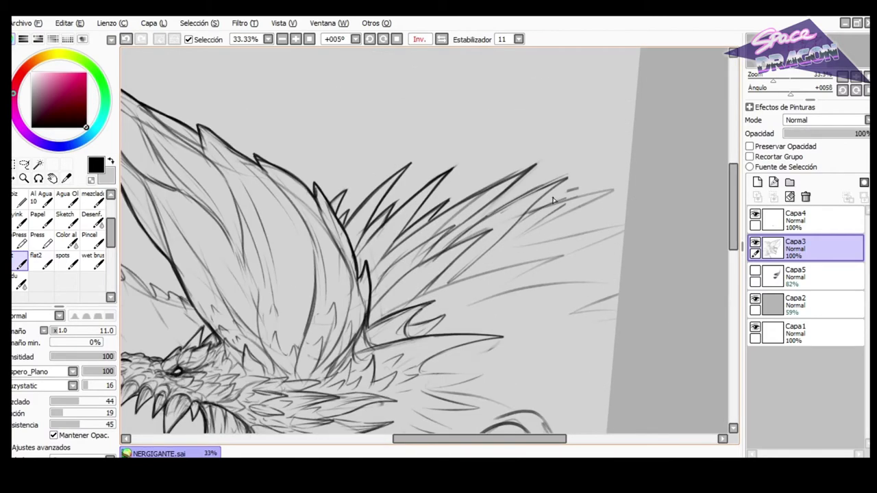
# Darken the upper edge of the longest mane spike and erase the faint sketch lines around it.
pyautogui.scroll(3, 529, 202)
pyautogui.hotkey('ctrl', 'z')
pyautogui.moveTo(248, 272)
pyautogui.mouseDown()
pyautogui.moveTo(430, 174)
pyautogui.moveTo(390, 187)
pyautogui.mouseUp()
pyautogui.hotkey('ctrl', 'z')
pyautogui.hotkey('ctrl', 'z')
pyautogui.moveTo(271, 263); pyautogui.dragTo(482, 141)
pyautogui.hotkey('ctrl', 'z')
pyautogui.press('e')
pyautogui.moveTo(426, 152); pyautogui.dragTo(463, 128)
pyautogui.moveTo(379, 198); pyautogui.dragTo(293, 263)
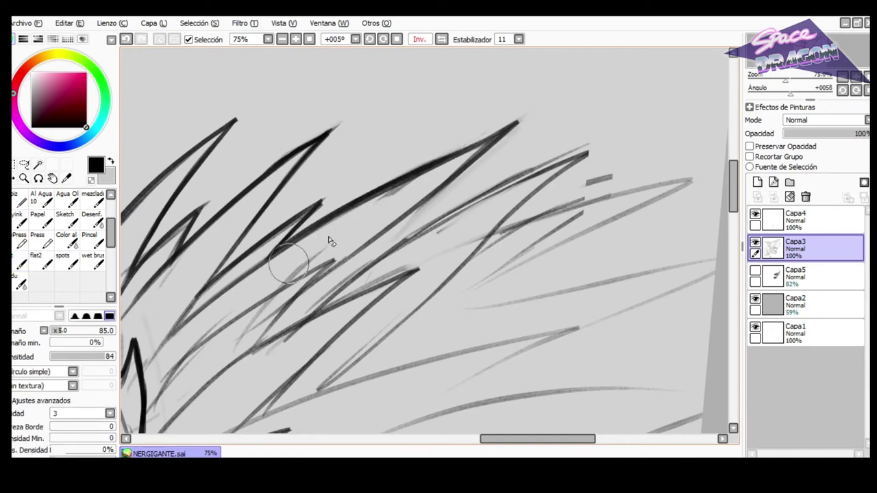
pyautogui.press('b')
pyautogui.scroll(-4, 376, 206)
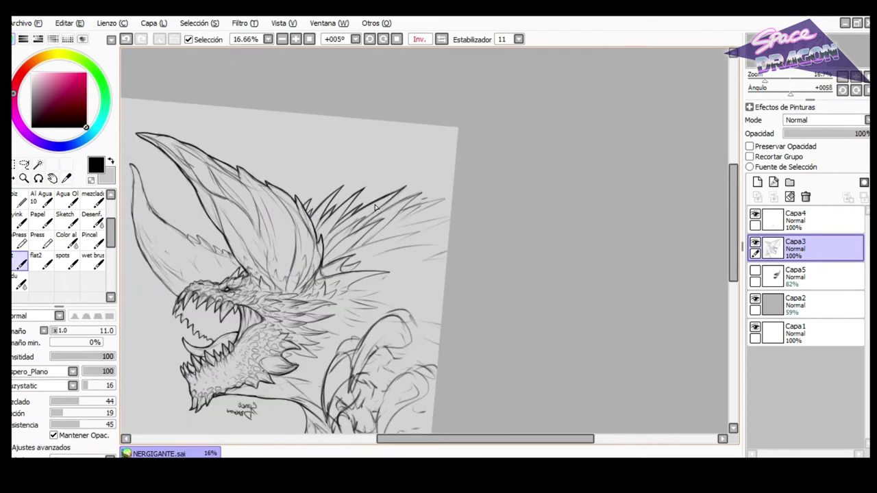
# Straighten and unflip the canvas view, then darken the jagged barbs at the base of the smaller horn's inner edge.
pyautogui.moveTo(376, 207); pyautogui.dragTo(424, 159)
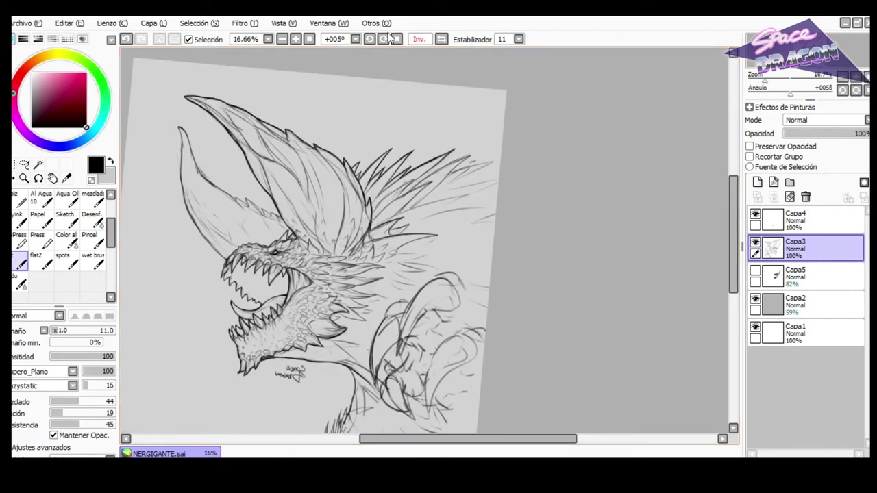
pyautogui.press('Home')
pyautogui.scroll(-1, 404, 147)
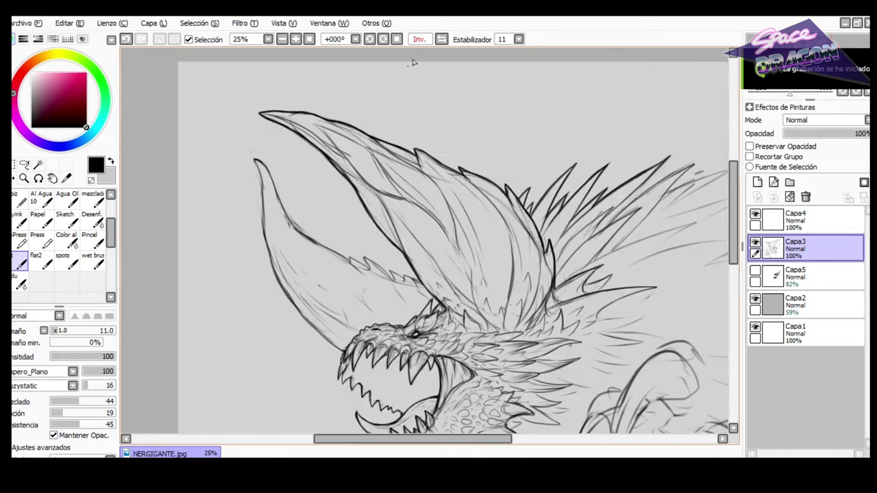
pyautogui.press('h')
pyautogui.scroll(1, 391, 270)
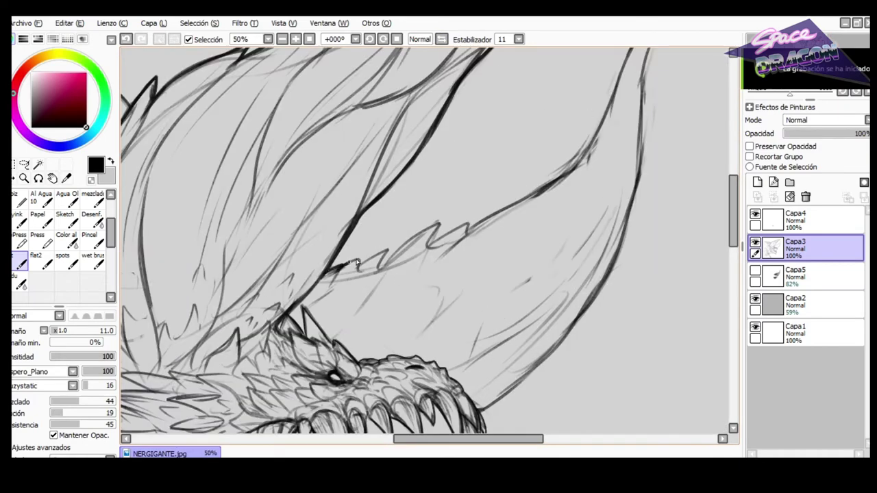
pyautogui.moveTo(346, 267); pyautogui.dragTo(386, 255)
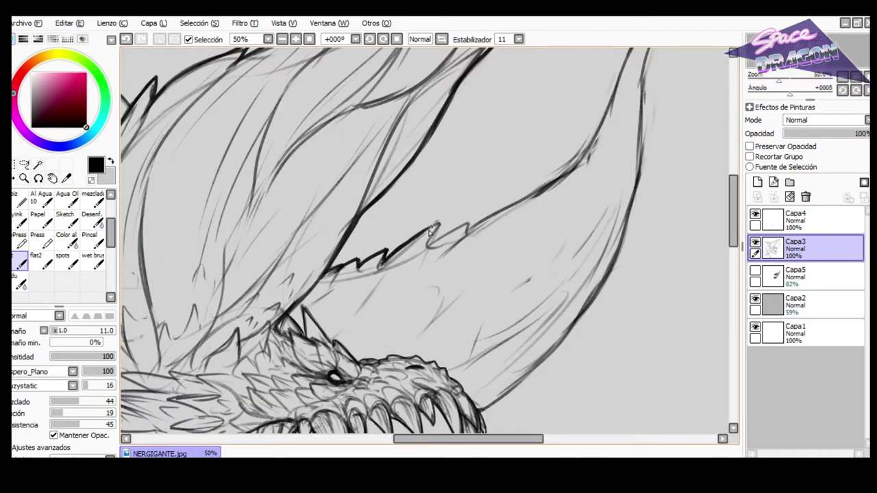
pyautogui.moveTo(437, 233); pyautogui.dragTo(426, 246)
pyautogui.press('e')
pyautogui.moveTo(445, 216); pyautogui.dragTo(454, 217)
pyautogui.press('e')
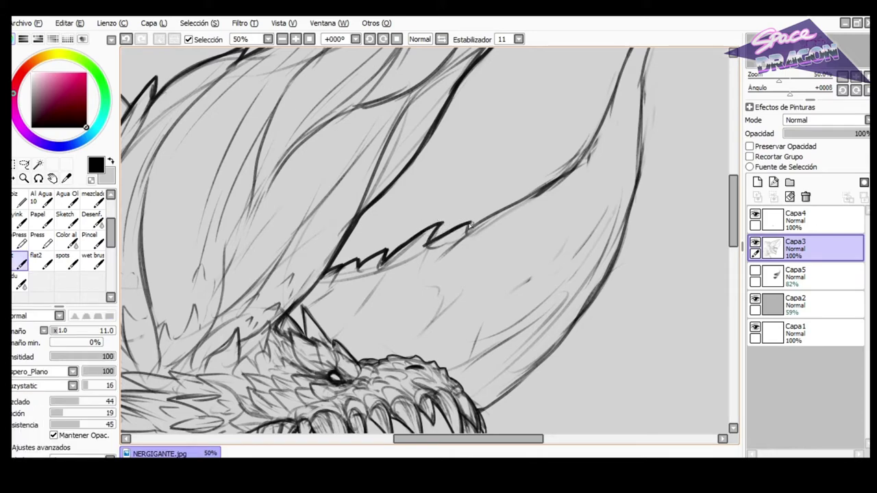
# Continue the dark inner edge of the smaller horn from the barbs toward its tip.
pyautogui.moveTo(510, 205); pyautogui.dragTo(562, 178)
pyautogui.scroll(-1, 572, 157)
pyautogui.scroll(2, 571, 157)
pyautogui.moveTo(447, 137)
pyautogui.mouseDown()
pyautogui.moveTo(470, 361)
pyautogui.moveTo(408, 281)
pyautogui.mouseUp()
pyautogui.scroll(-1, 407, 281)
pyautogui.hotkey('ctrl', 'z')
# Darken the smaller horn's tip and both edges meeting there, and erase the sketch marks beside the outline.
pyautogui.moveTo(321, 339); pyautogui.dragTo(479, 215)
pyautogui.moveTo(339, 318); pyautogui.dragTo(392, 174)
pyautogui.hotkey('ctrl', 'z')
pyautogui.press('e')
pyautogui.moveTo(347, 246)
pyautogui.mouseDown()
pyautogui.moveTo(341, 286)
pyautogui.moveTo(308, 329)
pyautogui.moveTo(347, 294)
pyautogui.mouseUp()
pyautogui.press('b')
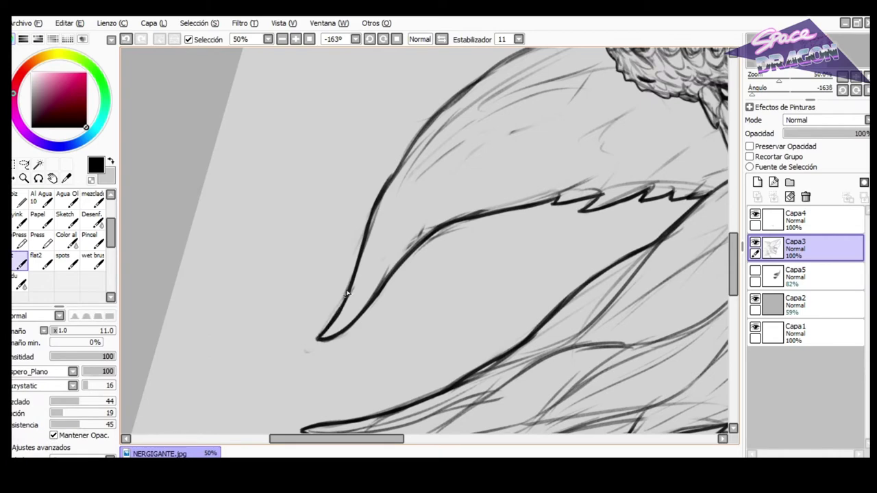
# Set the brush size to 13 and thicken the smaller horn's inner and outer edges.
pyautogui.press('e')
pyautogui.press('b')
pyautogui.hotkey('ctrl', 'z')
pyautogui.moveTo(473, 218); pyautogui.dragTo(519, 208)
pyautogui.scroll(3, 431, 118)
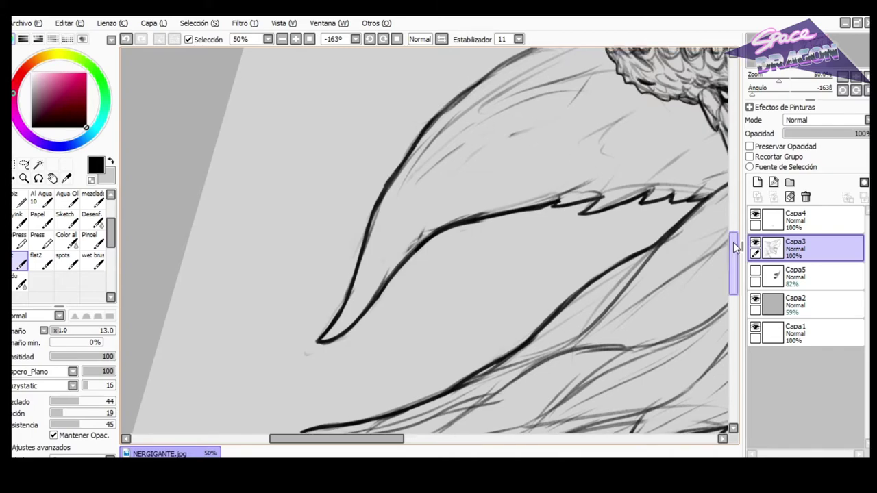
pyautogui.moveTo(596, 104)
pyautogui.mouseDown()
pyautogui.moveTo(533, 127)
pyautogui.moveTo(431, 201)
pyautogui.mouseUp()
# Reset the canvas rotation, mirror the view and thicken the neck's front curve below the throat.
pyautogui.click(397, 39)
pyautogui.scroll(-4, 436, 87)
pyautogui.scroll(3, 268, 326)
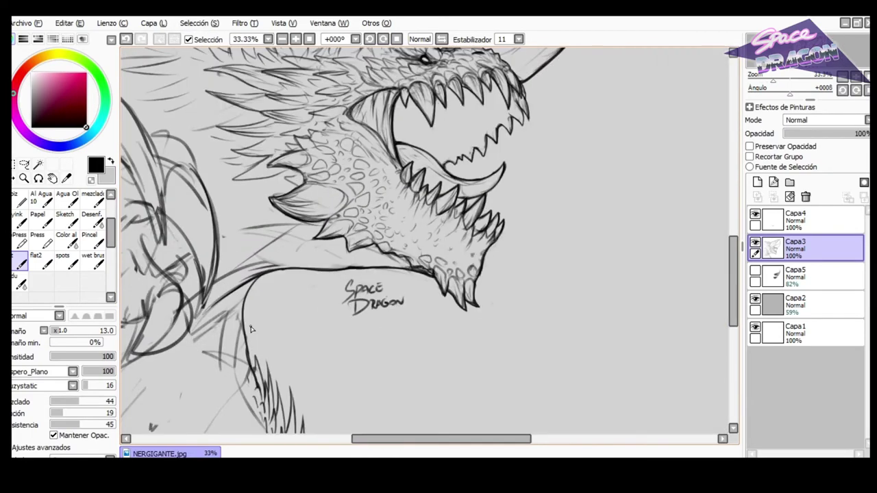
pyautogui.click(442, 39)
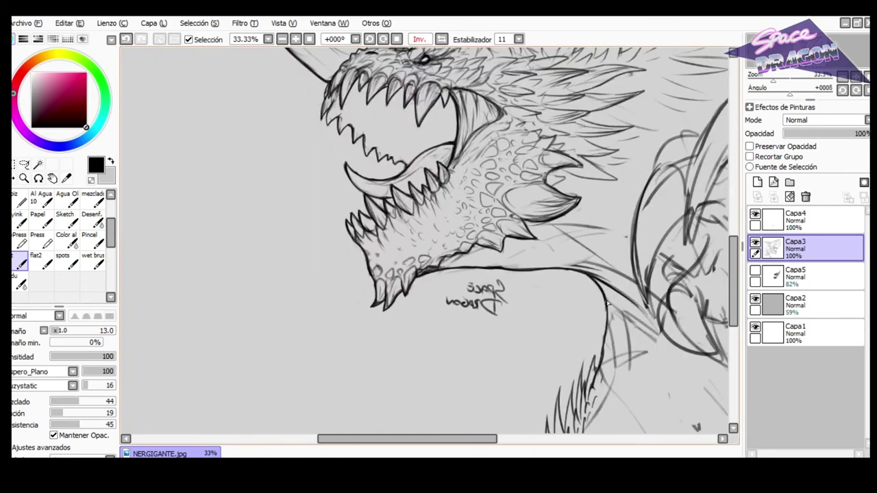
pyautogui.moveTo(589, 306); pyautogui.dragTo(455, 223)
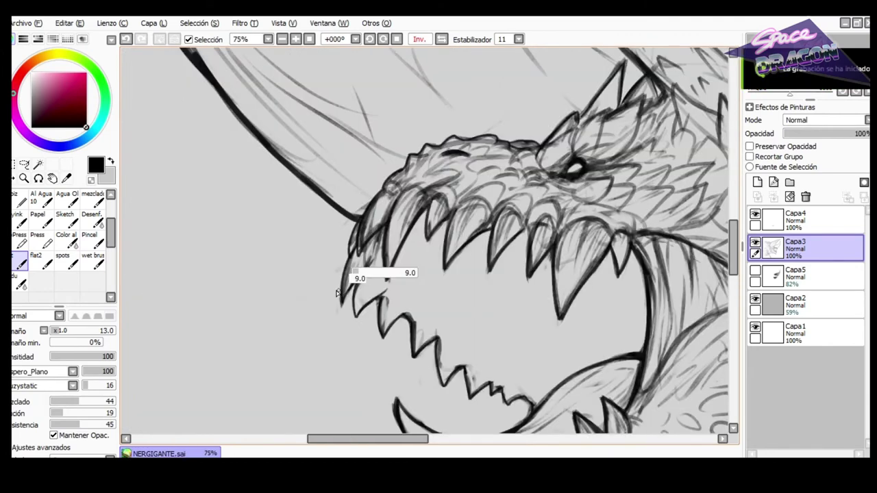
# Set the brush size to 11 and thicken the outlines of the snout's front fang and the far row of upper teeth.
pyautogui.moveTo(337, 292); pyautogui.dragTo(357, 221)
pyautogui.hotkey('ctrl', 'z')
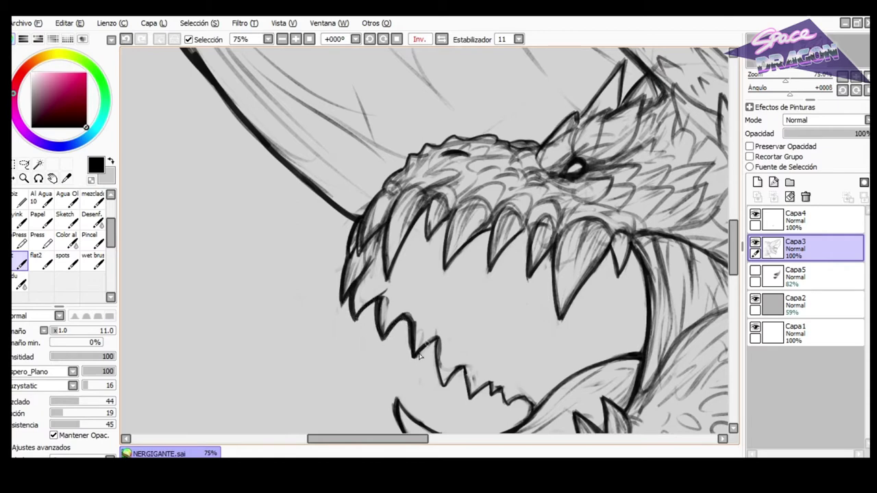
pyautogui.moveTo(437, 362); pyautogui.dragTo(443, 384)
pyautogui.hotkey('ctrl', 'z')
pyautogui.moveTo(438, 340); pyautogui.dragTo(444, 386)
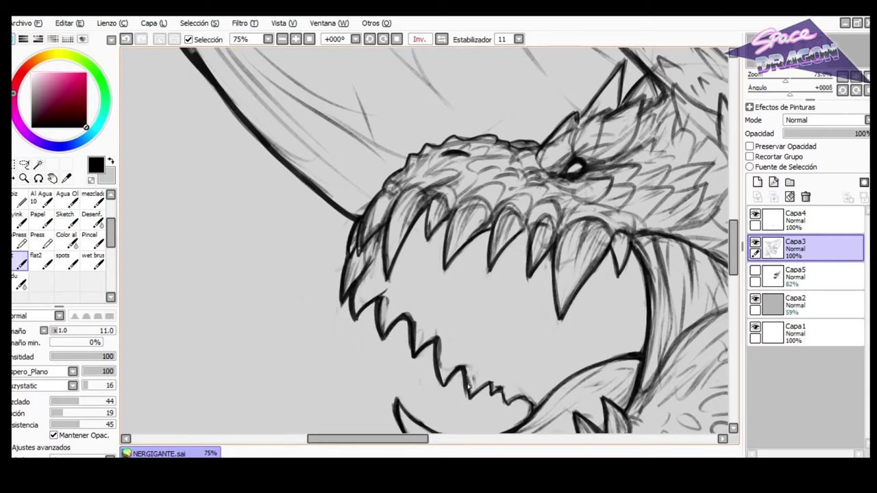
pyautogui.hotkey('ctrl', 'z')
pyautogui.moveTo(489, 396); pyautogui.dragTo(527, 412)
pyautogui.hotkey('ctrl', 'z')
# Check the lower jaw in mirrored and normal views, and darken the rear edge of the chin spikes.
pyautogui.scroll(-2, 492, 392)
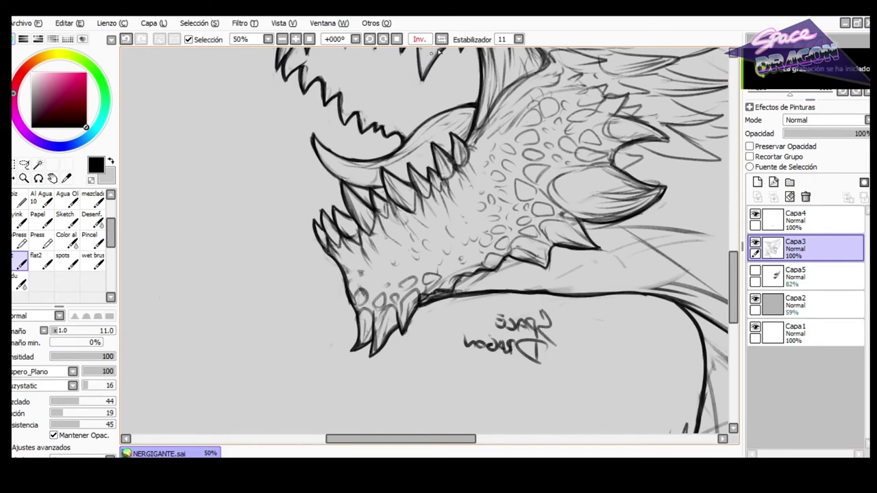
pyautogui.click(442, 40)
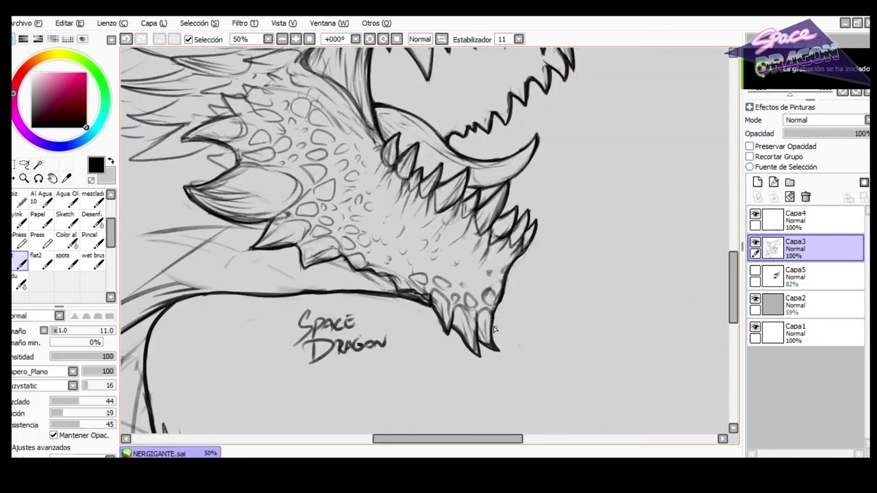
pyautogui.press('e')
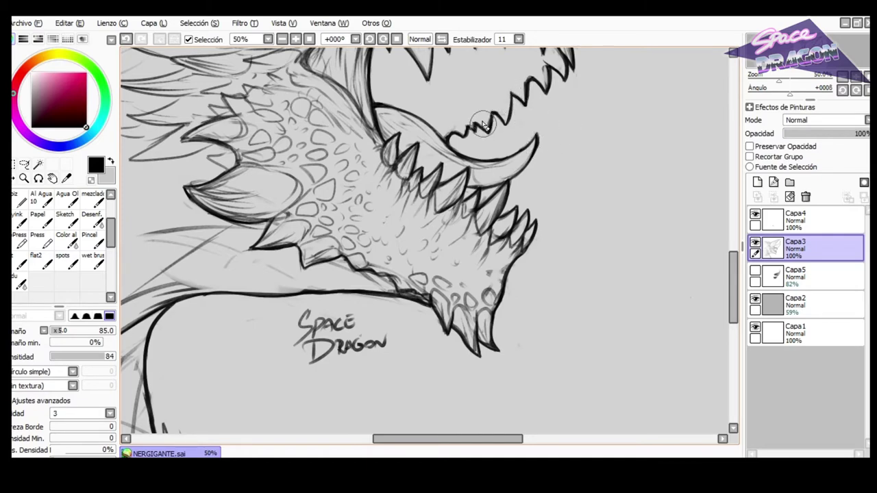
pyautogui.press('b')
pyautogui.press('h')
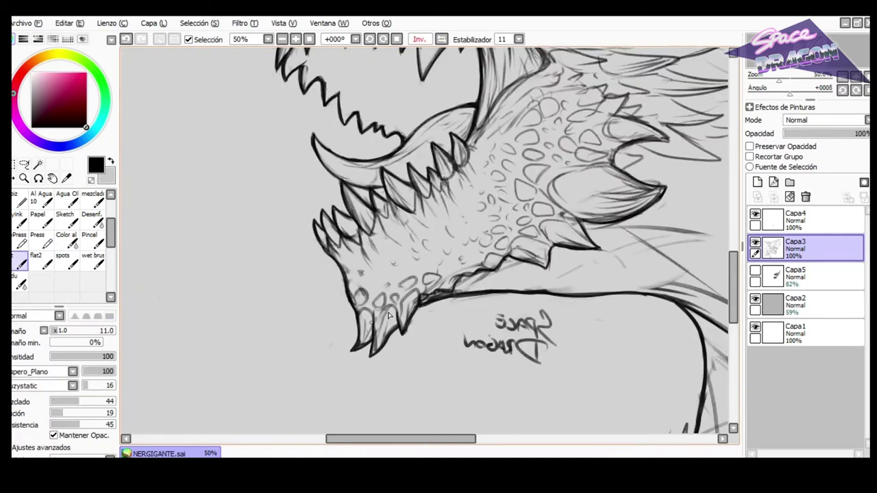
pyautogui.scroll(1, 424, 368)
pyautogui.moveTo(485, 136); pyautogui.dragTo(471, 131)
pyautogui.press('e')
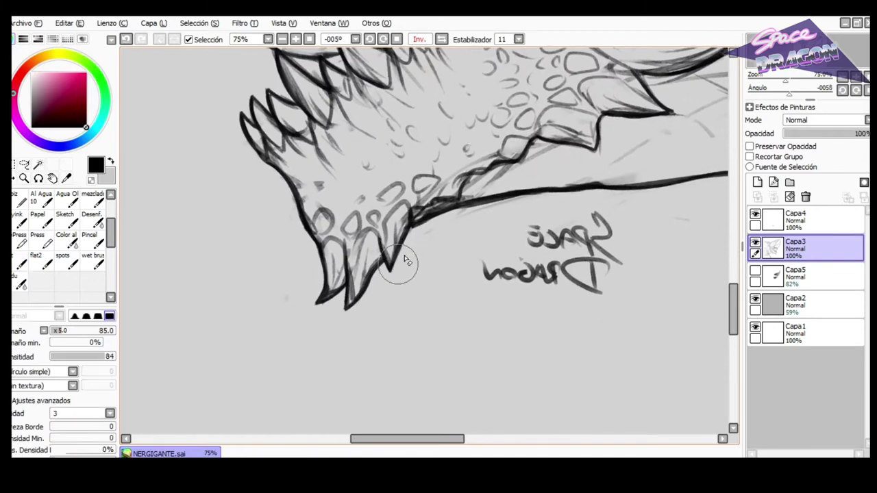
pyautogui.press('b')
# Clean the underside of the neck line and erase the overlapping marks where it meets the chin.
pyautogui.press('e')
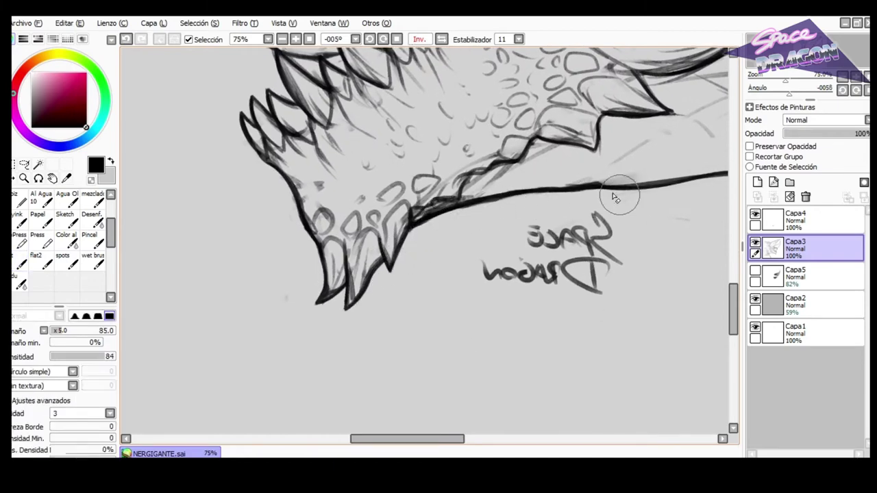
pyautogui.press('b')
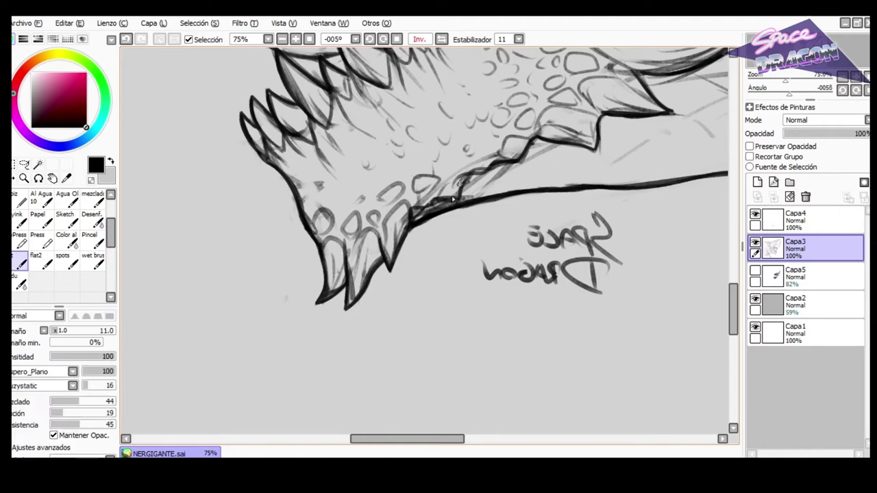
pyautogui.press('e')
pyautogui.press('b')
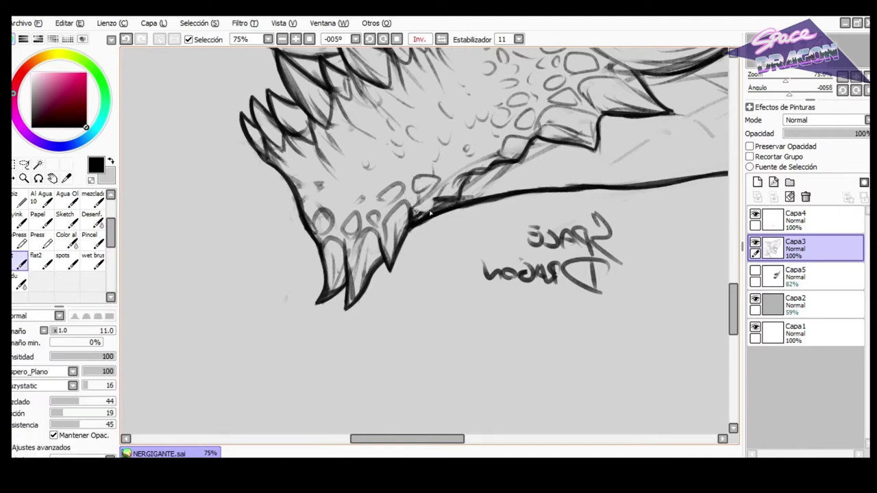
pyautogui.scroll(-4, 472, 179)
pyautogui.scroll(2, 576, 130)
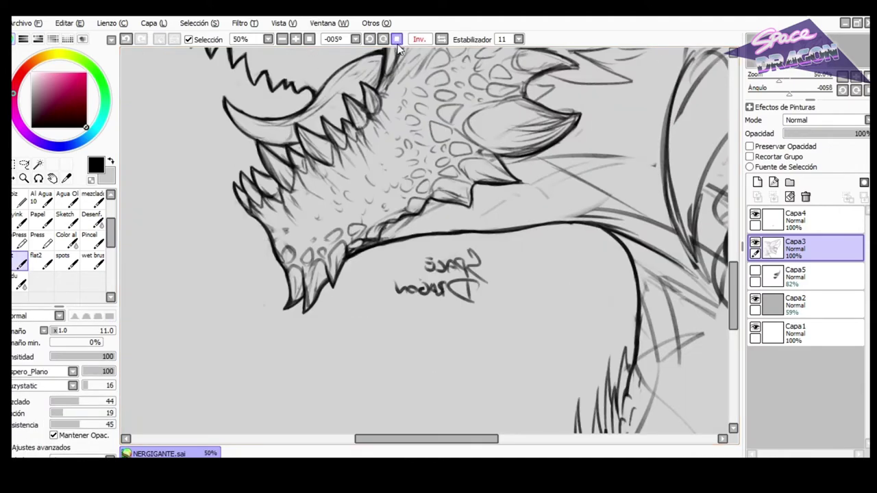
# Reset the canvas rotation, darken the long mane spike's upper edge and trim the spike tips with the eraser.
pyautogui.click(396, 40)
pyautogui.scroll(-1, 466, 233)
pyautogui.scroll(-2, 414, 242)
pyautogui.scroll(4, 480, 137)
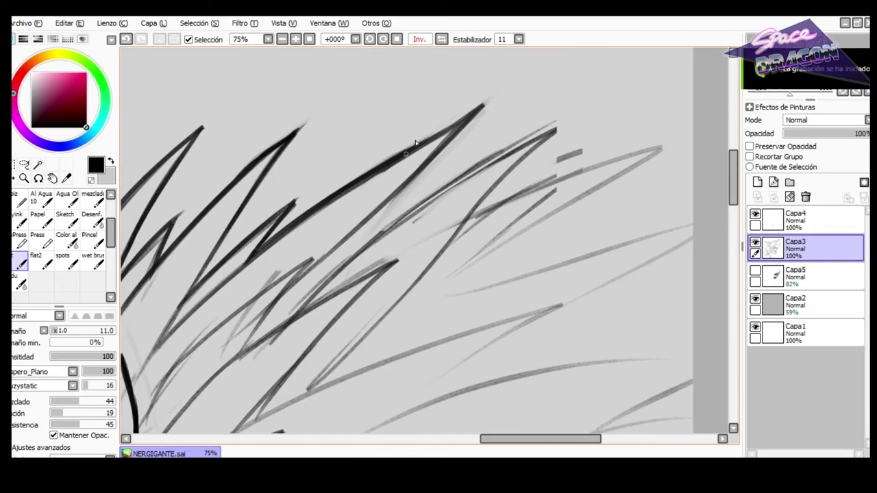
pyautogui.press('e')
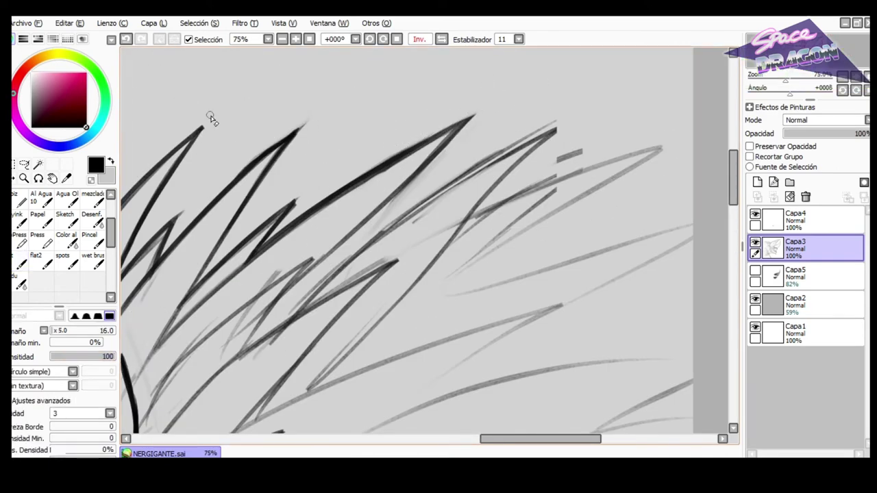
pyautogui.press('b')
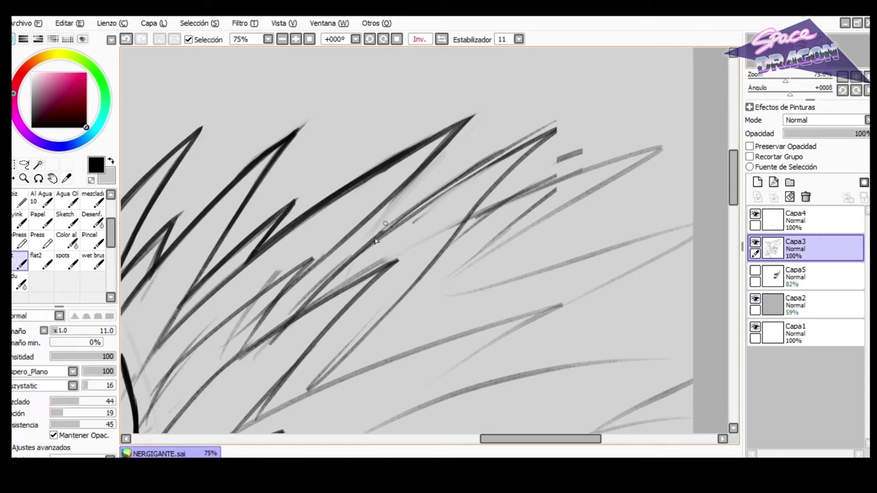
# Darken the edges of the adjoining long mane spikes and erase the leftover sketch lines between them.
pyautogui.moveTo(274, 300); pyautogui.dragTo(407, 204)
pyautogui.moveTo(407, 205); pyautogui.dragTo(371, 240)
pyautogui.press('e')
pyautogui.moveTo(417, 198); pyautogui.dragTo(410, 215)
pyautogui.press('b')
pyautogui.moveTo(354, 255); pyautogui.dragTo(494, 153)
pyautogui.hotkey('ctrl', 'z')
pyautogui.moveTo(298, 311); pyautogui.dragTo(548, 133)
pyautogui.press('e')
pyautogui.moveTo(540, 163); pyautogui.dragTo(544, 171)
pyautogui.press('b')
# Outline the next long mane spike toward the canvas edge and erase the rough marks beside it.
pyautogui.moveTo(463, 226); pyautogui.dragTo(665, 145)
pyautogui.press('e')
pyautogui.moveTo(513, 199); pyautogui.dragTo(595, 166)
pyautogui.hotkey('ctrl', 'z')
pyautogui.press('b')
pyautogui.press('e')
pyautogui.moveTo(552, 199)
pyautogui.mouseDown()
pyautogui.moveTo(491, 240)
pyautogui.moveTo(676, 145)
pyautogui.moveTo(659, 156)
pyautogui.mouseUp()
pyautogui.press('b')
pyautogui.press('e')
pyautogui.press('b')
# Redraw the lower long mane spikes with dark tapered strokes, undoing the misplaced lines.
pyautogui.moveTo(506, 241)
pyautogui.mouseDown()
pyautogui.moveTo(438, 301)
pyautogui.moveTo(548, 249)
pyautogui.mouseUp()
pyautogui.hotkey('ctrl', 'z')
pyautogui.moveTo(452, 288)
pyautogui.mouseDown()
pyautogui.moveTo(548, 250)
pyautogui.moveTo(493, 283)
pyautogui.mouseUp()
pyautogui.moveTo(447, 304)
pyautogui.mouseDown()
pyautogui.moveTo(706, 233)
pyautogui.moveTo(709, 224)
pyautogui.moveTo(548, 316)
pyautogui.moveTo(579, 199)
pyautogui.mouseUp()
pyautogui.hotkey('ctrl', 'z')
pyautogui.scroll(-1, 611, 247)
pyautogui.moveTo(518, 158); pyautogui.dragTo(625, 133)
pyautogui.hotkey('ctrl', 'z')
pyautogui.moveTo(363, 207)
pyautogui.mouseDown()
pyautogui.moveTo(540, 143)
pyautogui.moveTo(447, 197)
pyautogui.mouseUp()
pyautogui.scroll(1, 361, 192)
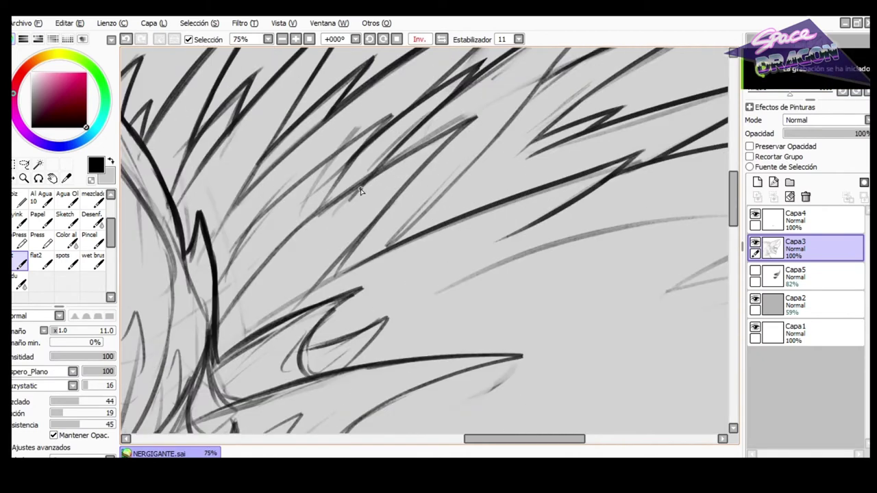
# Redraw the two mid-mane spikes behind the large horn's base with darker pointed edges, erasing the sketch mark beside them.
pyautogui.press('e')
pyautogui.moveTo(360, 125); pyautogui.dragTo(349, 144)
pyautogui.press('b')
pyautogui.moveTo(239, 257)
pyautogui.mouseDown()
pyautogui.moveTo(306, 176)
pyautogui.moveTo(403, 104)
pyautogui.mouseUp()
pyautogui.hotkey('ctrl', 'z')
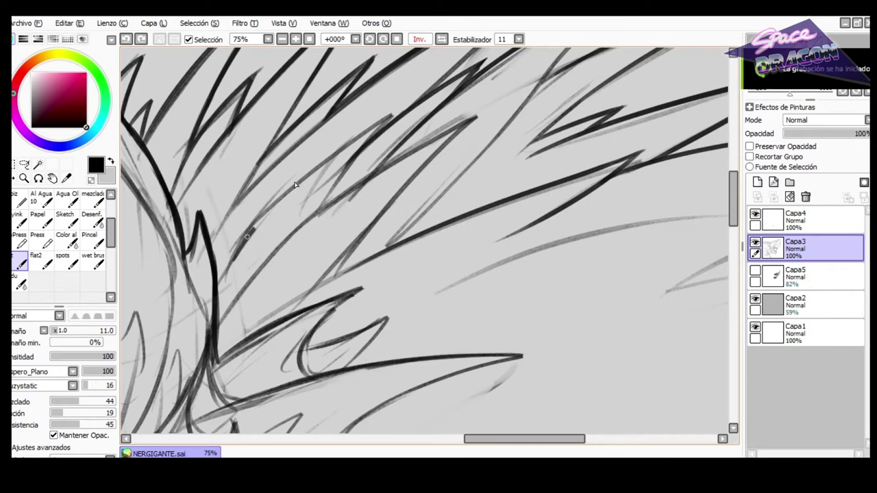
pyautogui.moveTo(251, 232); pyautogui.dragTo(391, 109)
pyautogui.hotkey('ctrl', 'z')
pyautogui.moveTo(233, 259); pyautogui.dragTo(385, 118)
pyautogui.hotkey('ctrl', 'z')
pyautogui.moveTo(395, 108); pyautogui.dragTo(319, 214)
pyautogui.moveTo(252, 286); pyautogui.dragTo(477, 116)
# Erase sketch marks near the mane's base and try strokes for a short spike there.
pyautogui.press('e')
pyautogui.press('b')
pyautogui.press('e')
pyautogui.moveTo(242, 300)
pyautogui.mouseDown()
pyautogui.moveTo(255, 284)
pyautogui.moveTo(222, 303)
pyautogui.mouseUp()
pyautogui.press('b')
pyautogui.hotkey('ctrl', 'z')
pyautogui.moveTo(259, 272)
pyautogui.mouseDown()
pyautogui.moveTo(234, 298)
pyautogui.moveTo(239, 330)
pyautogui.mouseUp()
pyautogui.hotkey('ctrl', 'z')
pyautogui.hotkey('ctrl', 'z')
# Draw short pointed spikes at the mane's base and darken the long spike edge beside them.
pyautogui.moveTo(223, 299); pyautogui.dragTo(276, 244)
pyautogui.moveTo(278, 244)
pyautogui.mouseDown()
pyautogui.moveTo(238, 339)
pyautogui.moveTo(270, 245)
pyautogui.moveTo(238, 321)
pyautogui.moveTo(321, 261)
pyautogui.moveTo(280, 309)
pyautogui.mouseUp()
pyautogui.hotkey('ctrl', 'z')
pyautogui.hotkey('ctrl', 'z')
pyautogui.moveTo(272, 320); pyautogui.dragTo(316, 283)
pyautogui.hotkey('ctrl', 'z')
pyautogui.moveTo(275, 308); pyautogui.dragTo(411, 236)
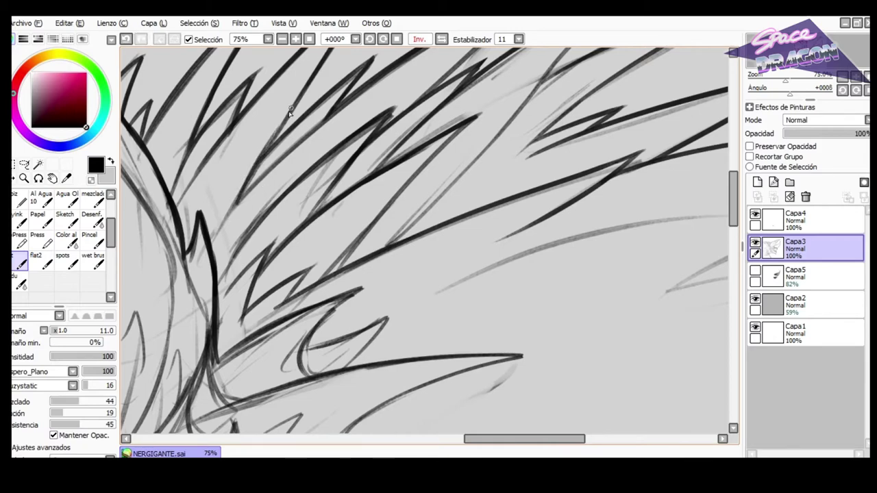
# Outline the lowest outer mane spikes reaching toward the canvas edge.
pyautogui.moveTo(388, 245)
pyautogui.mouseDown()
pyautogui.moveTo(519, 160)
pyautogui.moveTo(436, 225)
pyautogui.moveTo(381, 244)
pyautogui.moveTo(499, 174)
pyautogui.moveTo(449, 219)
pyautogui.mouseUp()
pyautogui.hotkey('ctrl', 'z')
pyautogui.scroll(-3, 463, 209)
pyautogui.scroll(3, 547, 224)
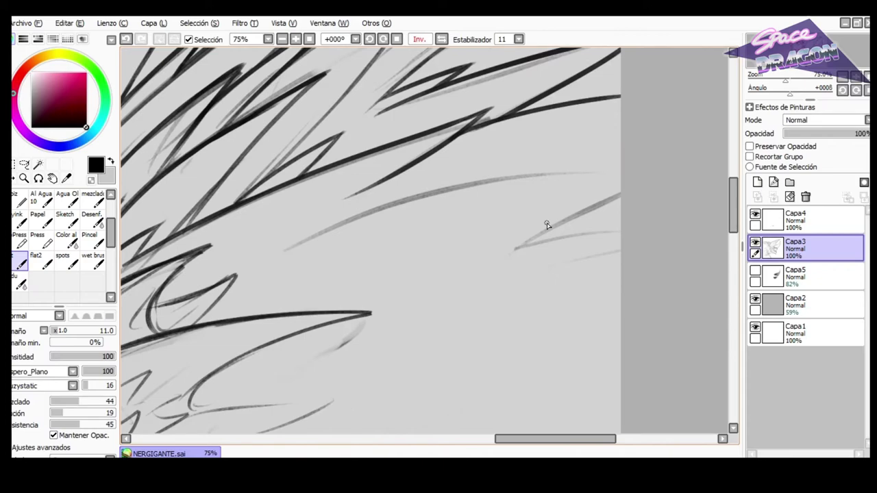
pyautogui.press('Delete')
pyautogui.moveTo(305, 235)
pyautogui.mouseDown()
pyautogui.moveTo(472, 149)
pyautogui.moveTo(431, 184)
pyautogui.mouseUp()
pyautogui.moveTo(341, 243); pyautogui.dragTo(562, 139)
pyautogui.hotkey('ctrl', 'z')
pyautogui.moveTo(302, 270)
pyautogui.mouseDown()
pyautogui.moveTo(585, 128)
pyautogui.moveTo(446, 233)
pyautogui.mouseUp()
pyautogui.moveTo(397, 269); pyautogui.dragTo(606, 158)
pyautogui.scroll(-3, 594, 171)
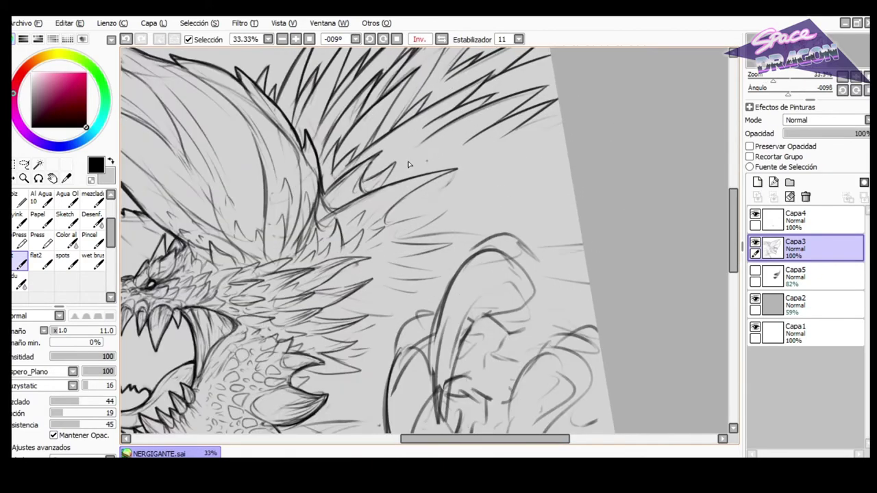
# Fill the gap beneath the long mane spikes with a row of short pointed spikes.
pyautogui.hotkey('ctrl', 'z')
pyautogui.moveTo(384, 152)
pyautogui.mouseDown()
pyautogui.moveTo(421, 128)
pyautogui.moveTo(405, 151)
pyautogui.mouseUp()
pyautogui.hotkey('ctrl', 'z')
pyautogui.hotkey('ctrl', 'z')
pyautogui.hotkey('ctrl', 'z')
pyautogui.moveTo(428, 120)
pyautogui.mouseDown()
pyautogui.moveTo(405, 157)
pyautogui.moveTo(409, 146)
pyautogui.mouseUp()
pyautogui.moveTo(392, 159)
pyautogui.mouseDown()
pyautogui.moveTo(420, 140)
pyautogui.moveTo(395, 179)
pyautogui.mouseUp()
pyautogui.hotkey('ctrl', 'z')
pyautogui.hotkey('ctrl', 'z')
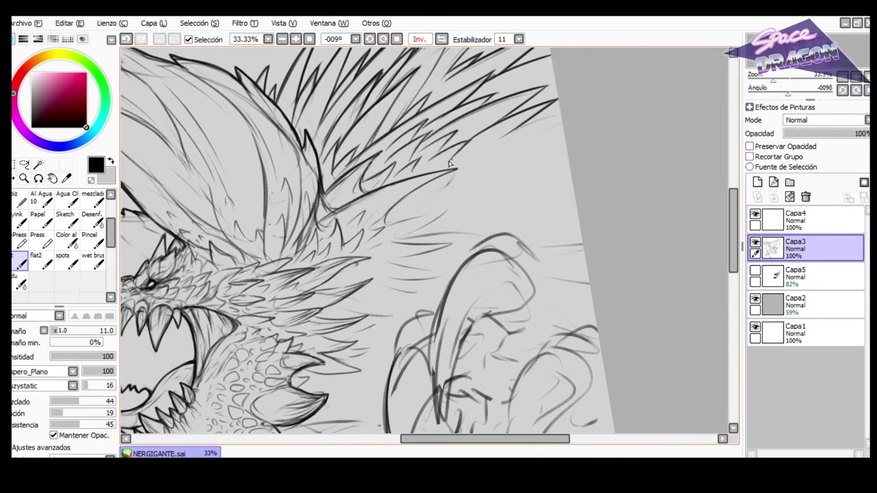
pyautogui.hotkey('ctrl', 'z')
# Draw the next lower group of pointed mane spikes above the raised claw, undoing the misplaced strokes.
pyautogui.moveTo(444, 179); pyautogui.dragTo(392, 217)
pyautogui.moveTo(470, 195); pyautogui.dragTo(434, 211)
pyautogui.moveTo(469, 196); pyautogui.dragTo(403, 235)
pyautogui.hotkey('ctrl', 'z')
pyautogui.hotkey('ctrl', 'z')
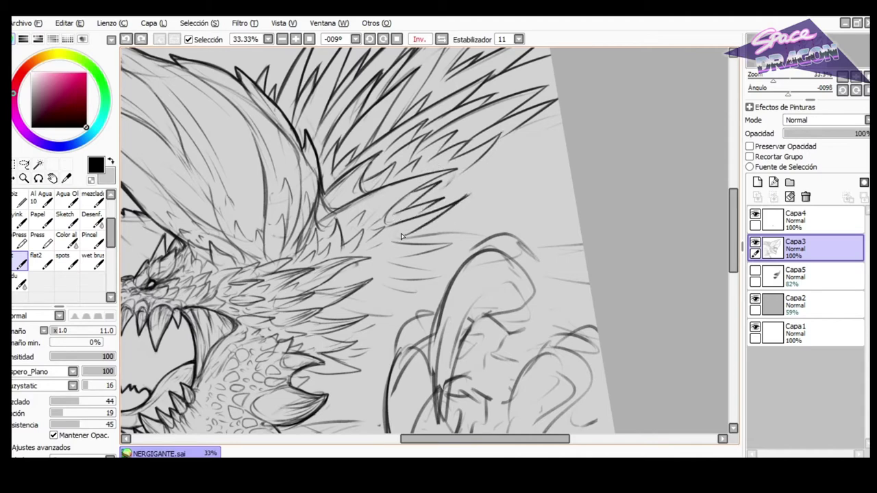
pyautogui.hotkey('ctrl', 'z')
pyautogui.moveTo(470, 195); pyautogui.dragTo(406, 237)
pyautogui.moveTo(494, 204); pyautogui.dragTo(429, 225)
pyautogui.hotkey('ctrl', 'z')
pyautogui.hotkey('ctrl', 'z')
# Set the brush size to 10 and darken the edges and tips of the long cheek spikes.
pyautogui.scroll(1, 463, 210)
pyautogui.moveTo(432, 180)
pyautogui.mouseDown()
pyautogui.moveTo(369, 225)
pyautogui.moveTo(446, 174)
pyautogui.moveTo(373, 223)
pyautogui.mouseUp()
pyautogui.hotkey('ctrl', 'z')
pyautogui.press('[')
pyautogui.hotkey('ctrl', 'z')
pyautogui.moveTo(460, 170); pyautogui.dragTo(368, 189)
pyautogui.moveTo(497, 145); pyautogui.dragTo(499, 144)
pyautogui.moveTo(496, 146); pyautogui.dragTo(462, 173)
pyautogui.moveTo(455, 187); pyautogui.dragTo(497, 176)
pyautogui.moveTo(496, 178); pyautogui.dragTo(455, 201)
pyautogui.moveTo(378, 224); pyautogui.dragTo(465, 202)
pyautogui.hotkey('ctrl', 'z')
pyautogui.moveTo(466, 202); pyautogui.dragTo(393, 246)
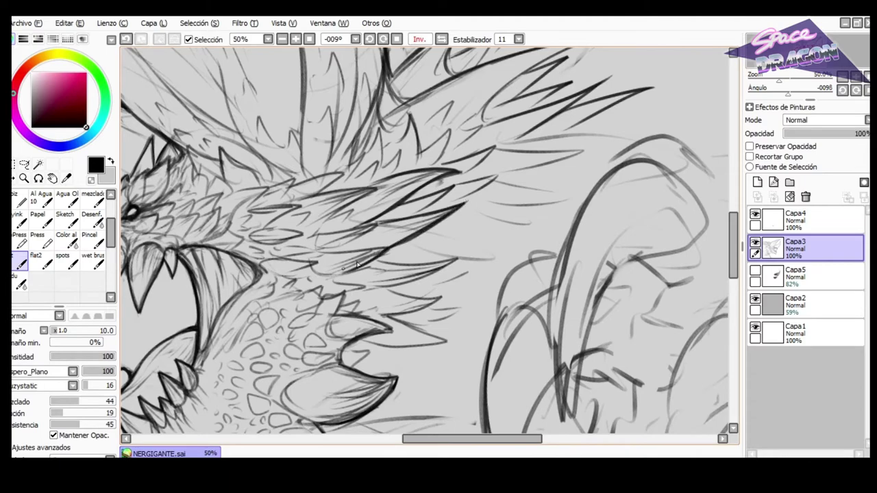
# Darken the lower cheek spikes and add more pointed spikes behind the large jaw spike.
pyautogui.moveTo(458, 252); pyautogui.dragTo(370, 269)
pyautogui.moveTo(458, 255); pyautogui.dragTo(381, 291)
pyautogui.moveTo(503, 221); pyautogui.dragTo(452, 246)
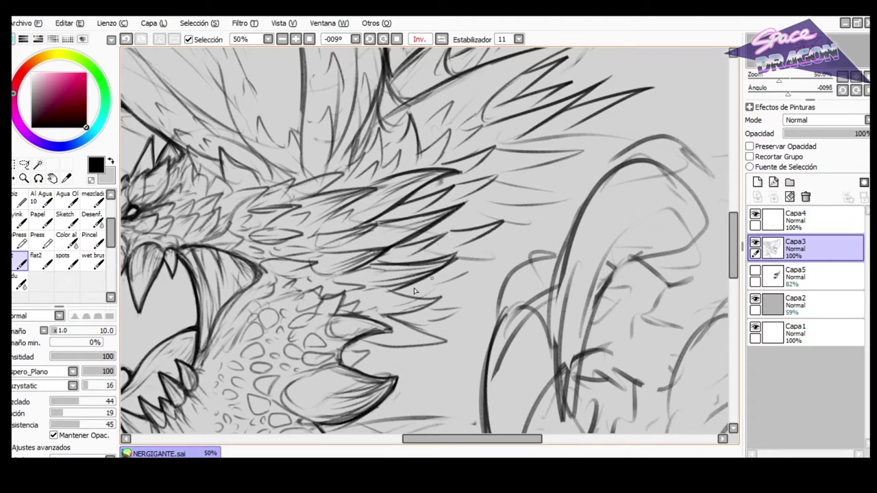
pyautogui.moveTo(449, 296); pyautogui.dragTo(378, 316)
pyautogui.moveTo(390, 318); pyautogui.dragTo(449, 341)
pyautogui.moveTo(363, 247)
pyautogui.mouseDown()
pyautogui.moveTo(493, 256)
pyautogui.moveTo(442, 203)
pyautogui.mouseUp()
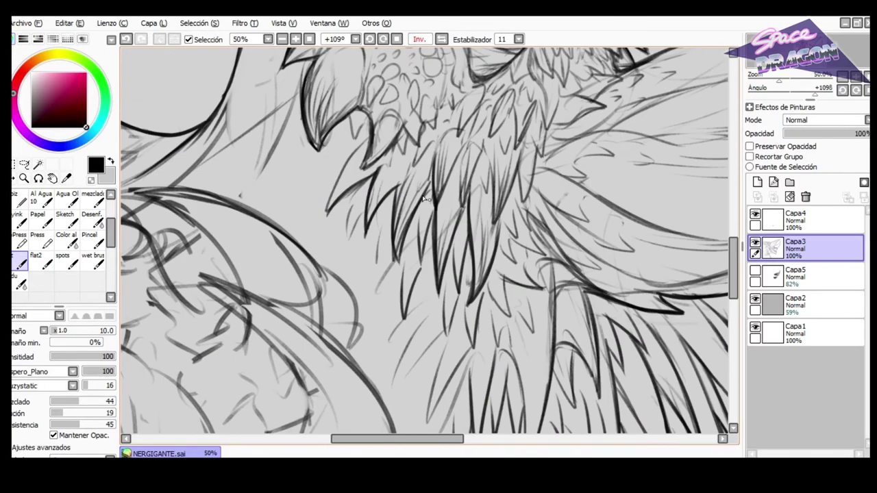
pyautogui.moveTo(278, 199); pyautogui.dragTo(315, 170)
pyautogui.moveTo(298, 226); pyautogui.dragTo(329, 186)
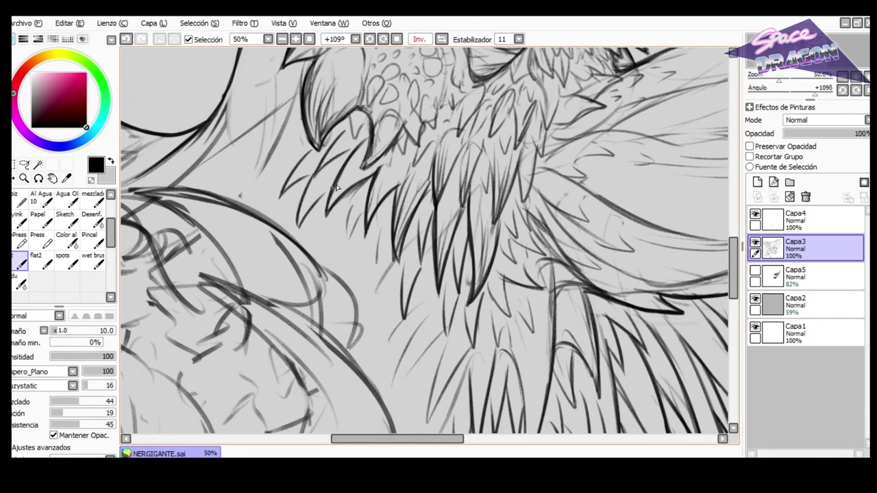
# Reset the canvas rotation, erase rough sketch marks at the chest behind the neck's front curve and unmirror the view.
pyautogui.press('Home')
pyautogui.scroll(2, 457, 369)
pyautogui.moveTo(385, 255)
pyautogui.mouseDown()
pyautogui.moveTo(401, 229)
pyautogui.moveTo(373, 243)
pyautogui.moveTo(375, 251)
pyautogui.mouseUp()
pyautogui.press('e')
pyautogui.press('e')
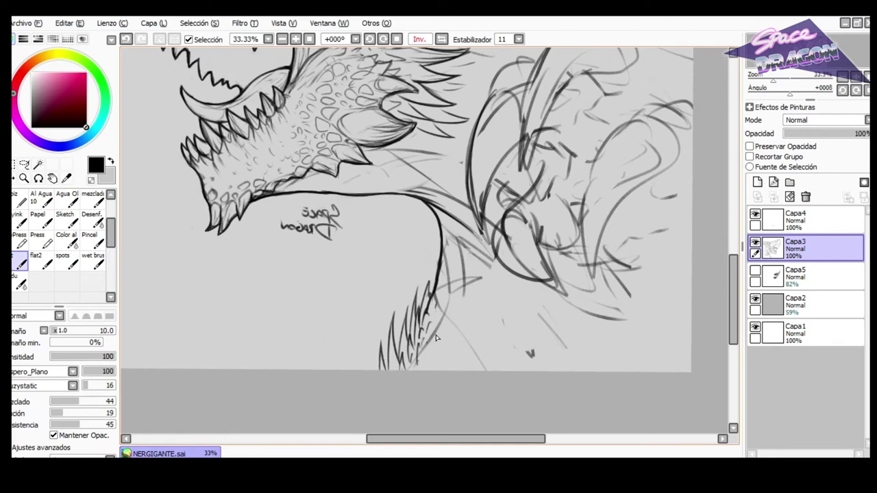
pyautogui.press('h')
pyautogui.press('e')
pyautogui.press('e')
pyautogui.scroll(-2, 401, 265)
pyautogui.scroll(1, 374, 110)
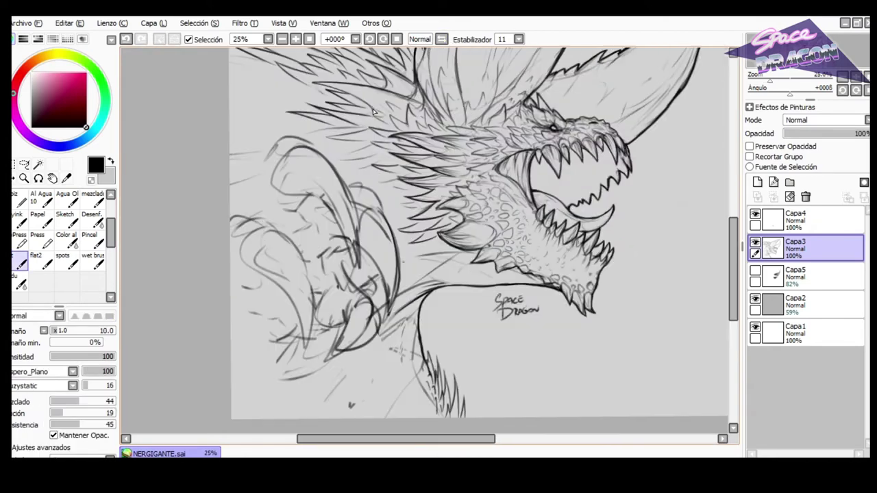
pyautogui.moveTo(488, 255); pyautogui.dragTo(492, 248)
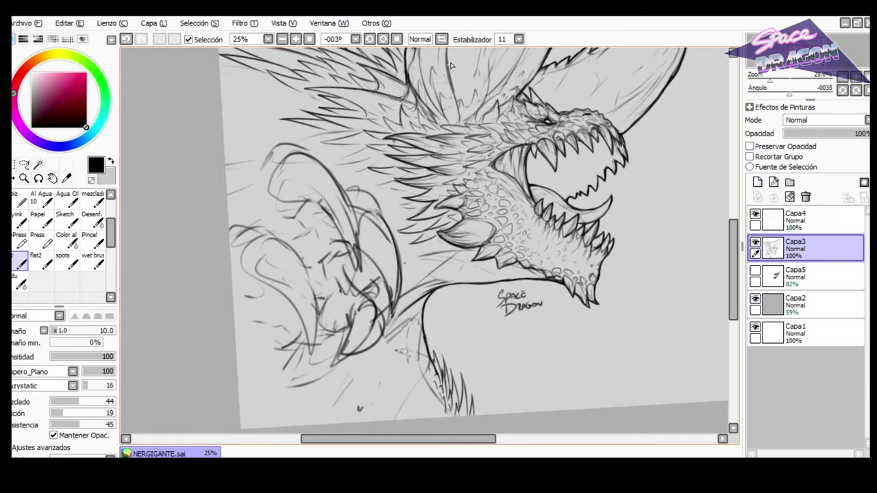
pyautogui.scroll(-1, 450, 65)
pyautogui.moveTo(451, 65); pyautogui.dragTo(441, 168)
pyautogui.click(396, 39)
pyautogui.scroll(1, 405, 188)
pyautogui.click(441, 39)
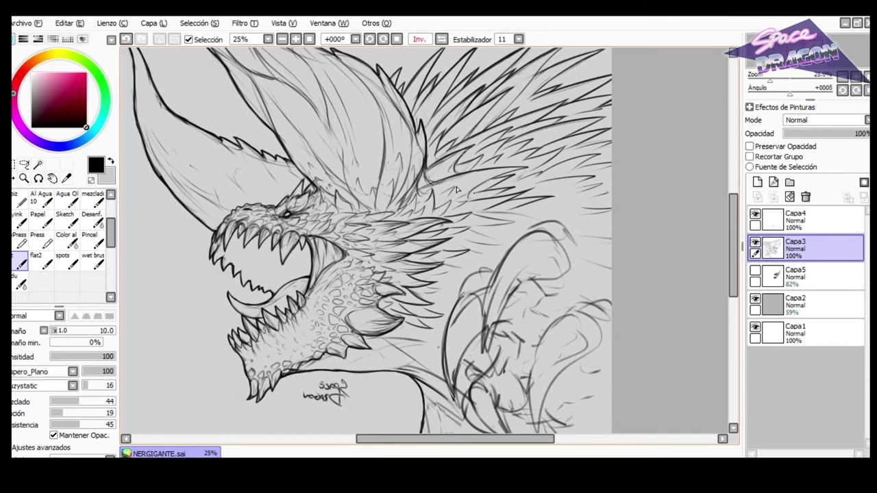
# Redraw the outline of the frontmost raised claw with dark tapered strokes and erase its leftover sketch lines.
pyautogui.moveTo(458, 189); pyautogui.dragTo(408, 120)
pyautogui.scroll(1, 408, 119)
pyautogui.press('e')
pyautogui.click(51, 266)
pyautogui.press('e')
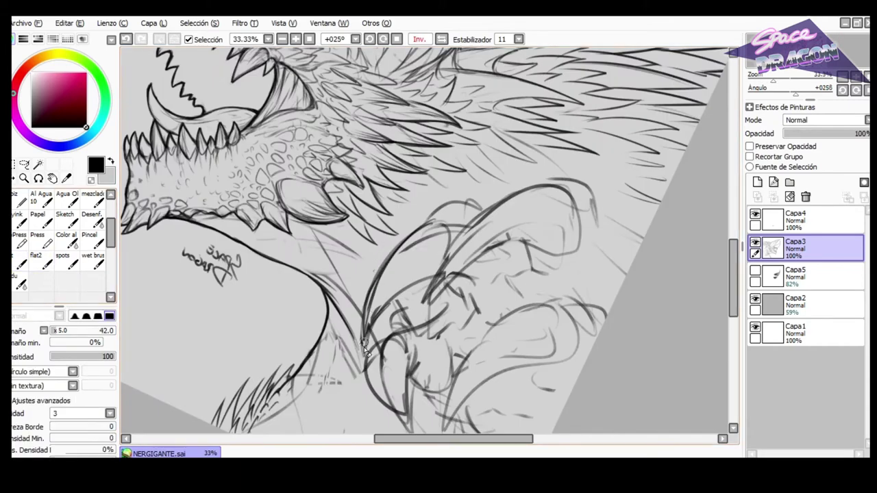
pyautogui.press('b')
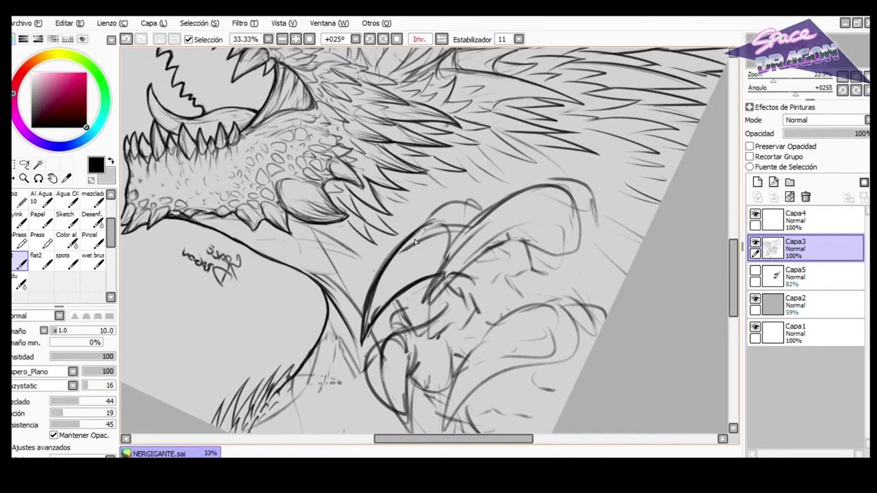
pyautogui.press('e')
pyautogui.press('b')
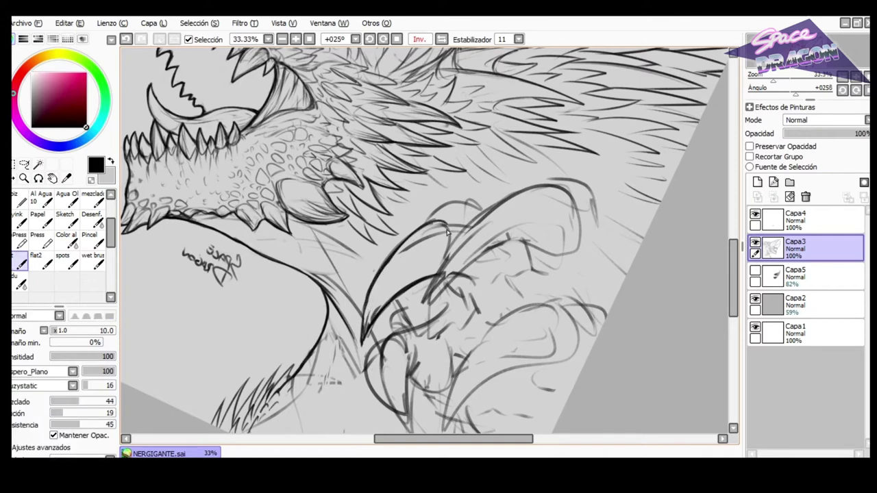
pyautogui.press('e')
pyautogui.press('b')
pyautogui.press('Home')
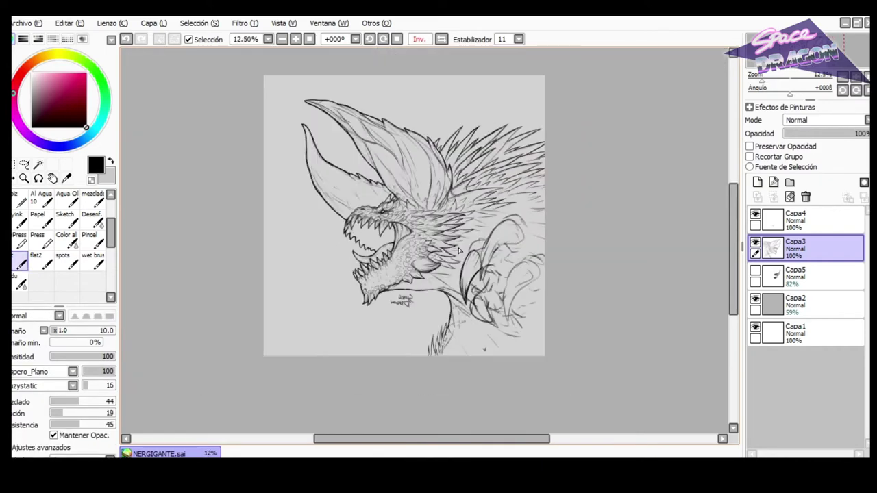
# Unmirror the view, set the brush size to 8 and draw small scales and spikes behind the cheek, undoing a misplaced stroke.
pyautogui.scroll(1, 493, 381)
pyautogui.scroll(1, 431, 212)
pyautogui.click(440, 40)
pyautogui.press('Delete')
pyautogui.press('Delete')
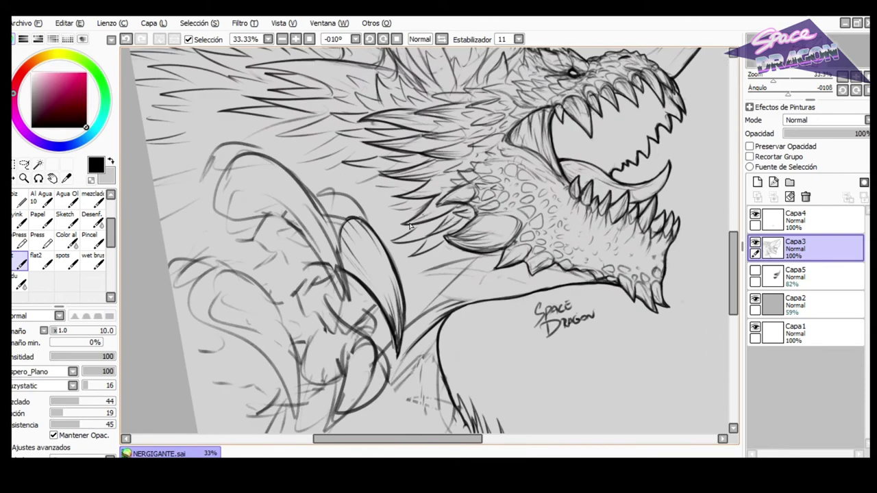
pyautogui.press('[')
pyautogui.press('[')
pyautogui.hotkey('ctrl', 'z')
pyautogui.moveTo(361, 189)
pyautogui.mouseDown()
pyautogui.moveTo(390, 194)
pyautogui.moveTo(392, 177)
pyautogui.mouseUp()
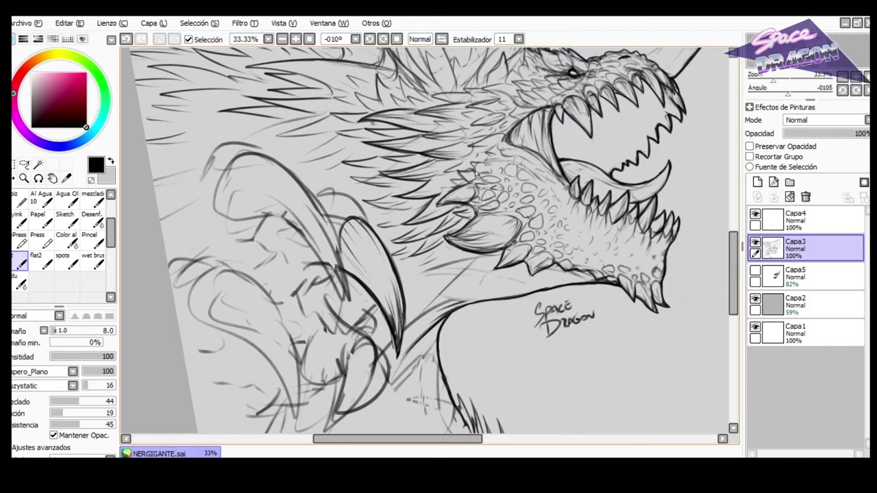
# Draw small scales on the neck below the cheek spikes and erase rough marks along the neck's front curve.
pyautogui.click(442, 39)
pyautogui.moveTo(389, 145); pyautogui.dragTo(355, 184)
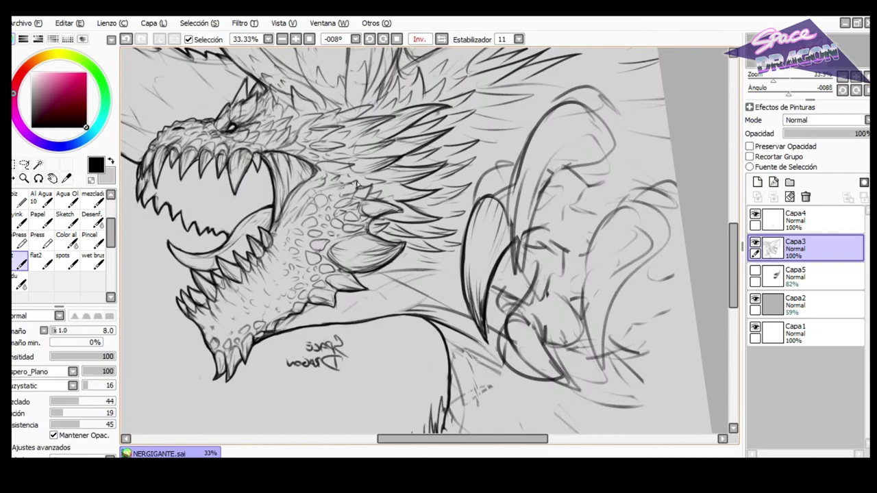
pyautogui.moveTo(400, 274); pyautogui.dragTo(341, 251)
pyautogui.click(397, 39)
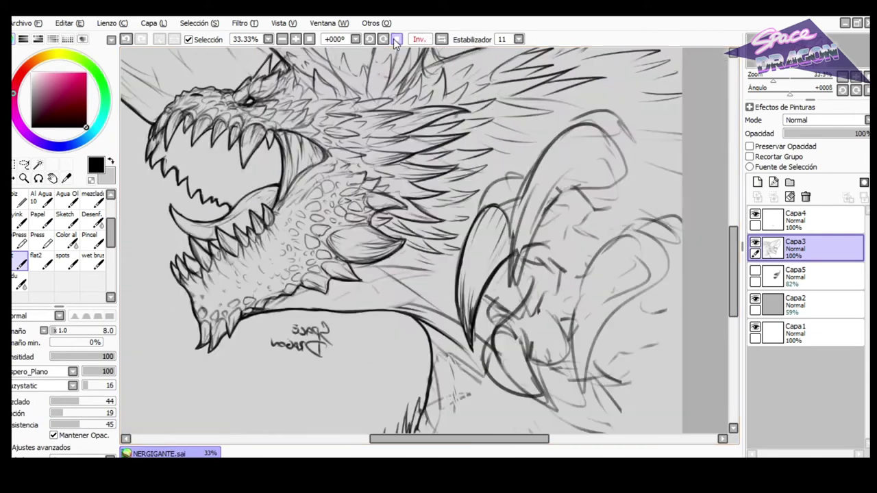
pyautogui.click(442, 39)
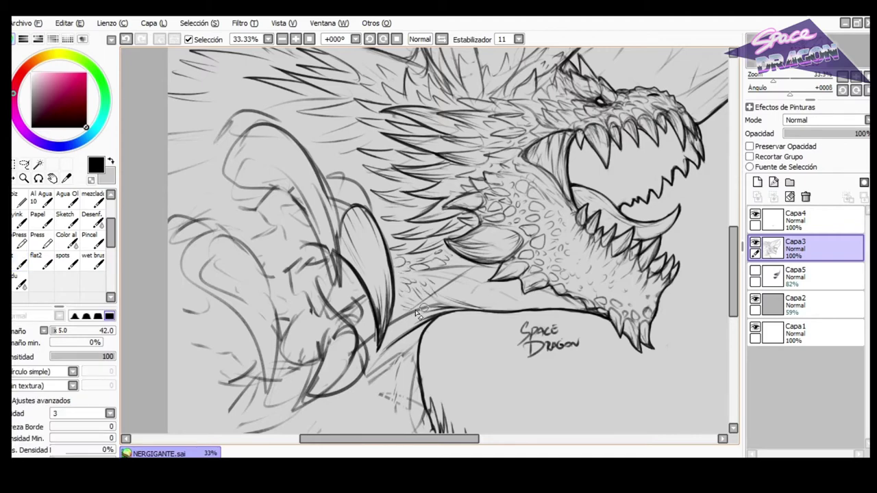
pyautogui.moveTo(446, 308); pyautogui.dragTo(403, 326)
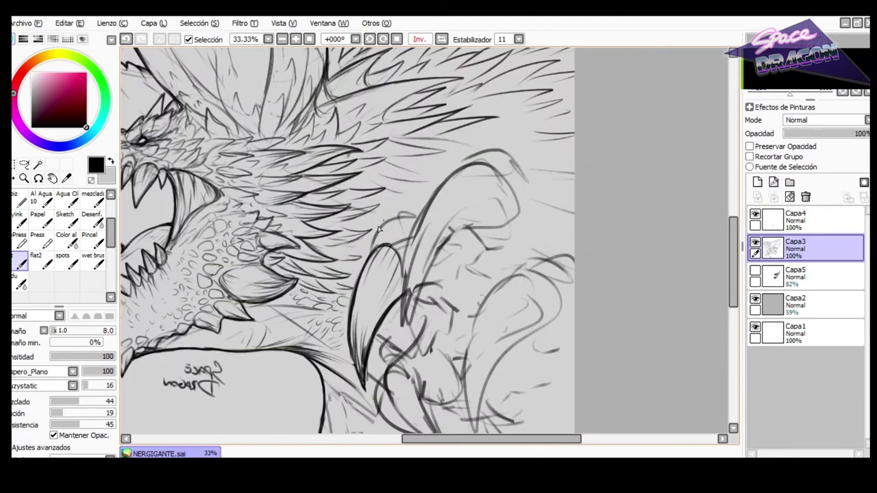
# Set the brush size to 14 and outline the knuckle behind the frontmost claw, undoing misplaced strokes.
pyautogui.moveTo(378, 230); pyautogui.dragTo(421, 226)
pyautogui.moveTo(375, 249); pyautogui.dragTo(370, 251)
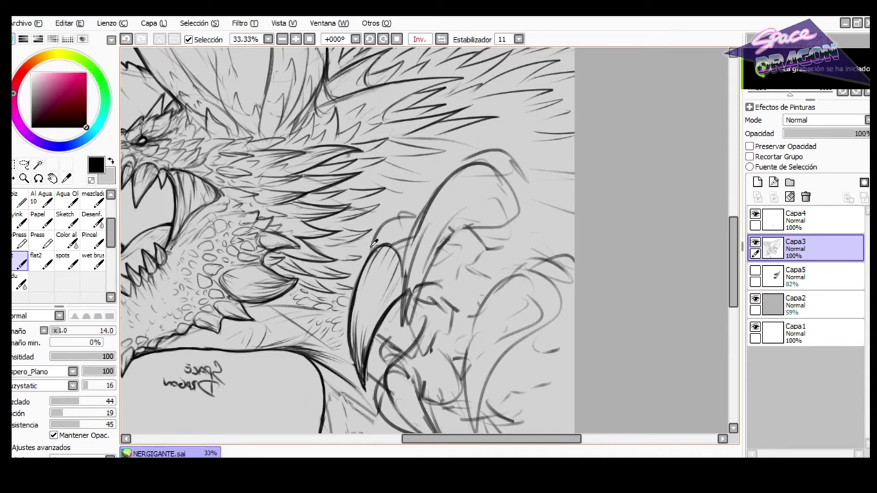
pyautogui.scroll(1, 490, 253)
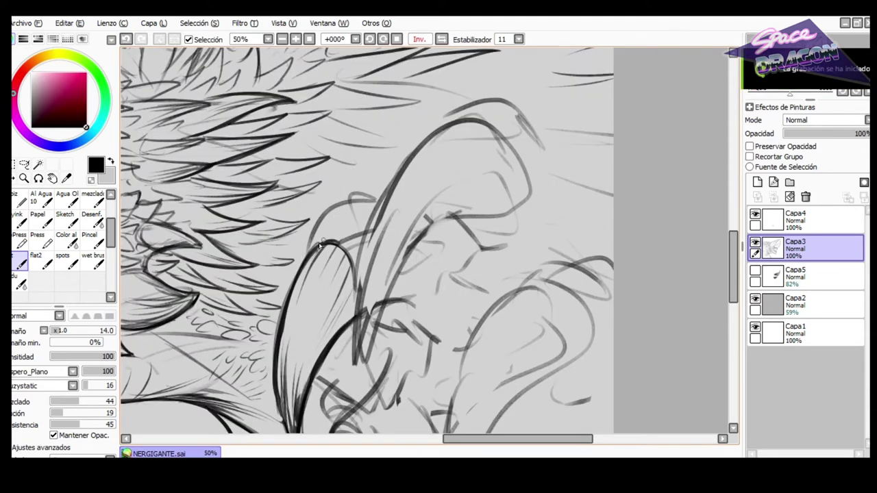
pyautogui.moveTo(310, 248)
pyautogui.mouseDown()
pyautogui.moveTo(342, 202)
pyautogui.moveTo(335, 204)
pyautogui.mouseUp()
pyautogui.hotkey('ctrl', 'z')
pyautogui.hotkey('ctrl', 'z')
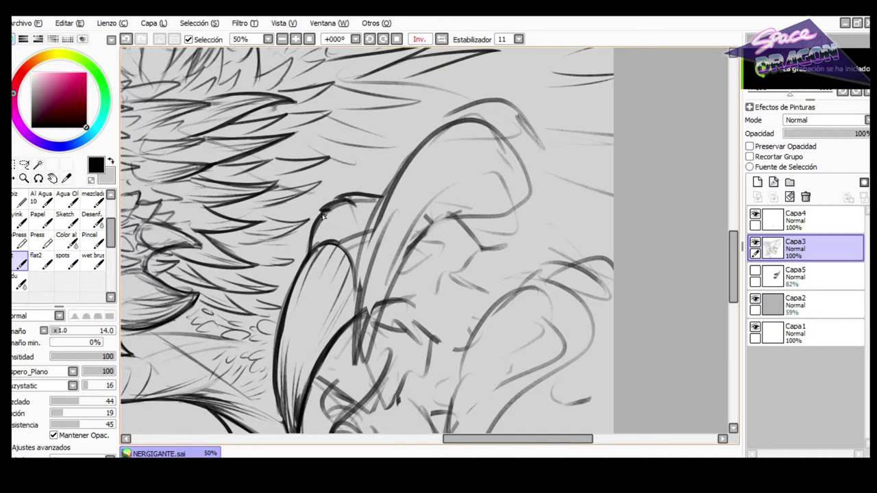
# Erase the rough lower lines of the second raised claw and redraw its lower outer edge, undoing misplaced strokes.
pyautogui.press('e')
pyautogui.press('e')
pyautogui.press('e')
pyautogui.click(77, 356)
pyautogui.press('e')
pyautogui.press('e')
pyautogui.moveTo(374, 249); pyautogui.dragTo(363, 349)
pyautogui.press('b')
pyautogui.hotkey('ctrl', 'z')
pyautogui.moveTo(356, 288); pyautogui.dragTo(357, 246)
pyautogui.hotkey('ctrl', 'z')
pyautogui.moveTo(357, 372); pyautogui.dragTo(357, 259)
# Redraw the second claw's long outer curve up to its base, erase the sketch lines beside it and unmirror the view.
pyautogui.moveTo(356, 313); pyautogui.dragTo(385, 187)
pyautogui.hotkey('ctrl', 'z')
pyautogui.moveTo(356, 312); pyautogui.dragTo(448, 124)
pyautogui.press('e')
pyautogui.moveTo(407, 175); pyautogui.dragTo(371, 264)
pyautogui.press('b')
pyautogui.moveTo(374, 215); pyautogui.dragTo(426, 144)
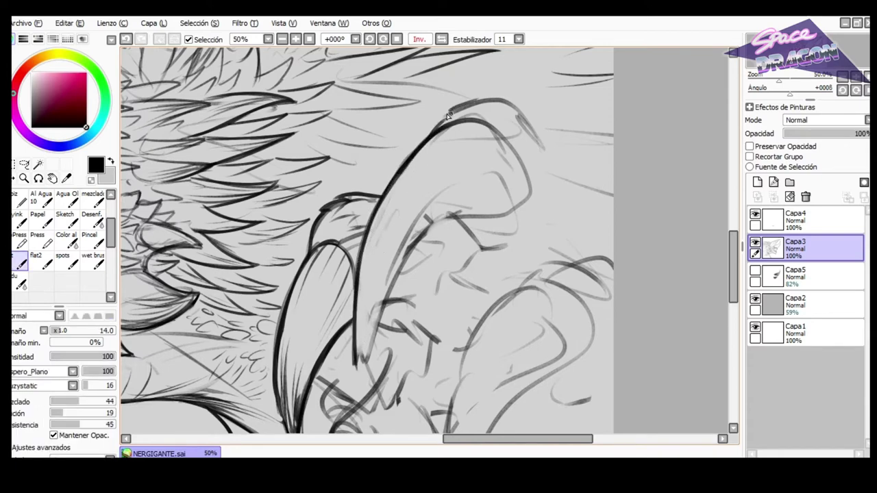
pyautogui.click(443, 39)
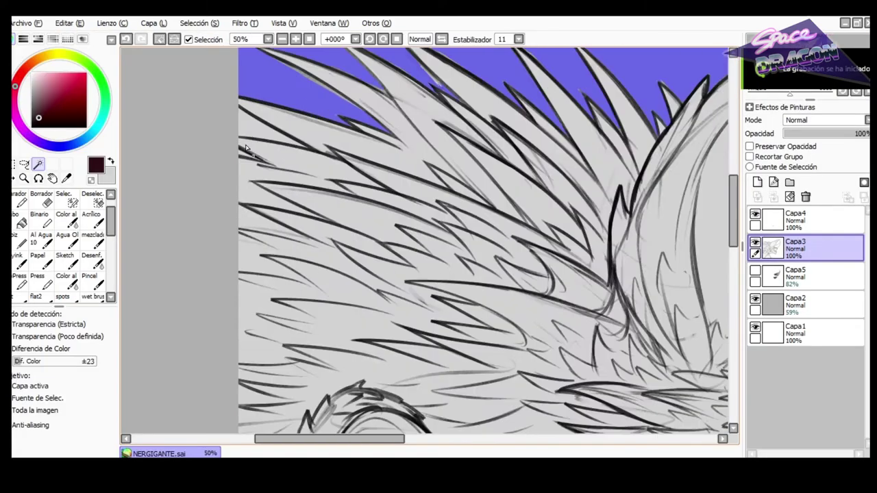
# Add the gaps between the lower teeth and under the tongue to the background selection with the selection pen at size 5.
pyautogui.scroll(-5, 238, 188)
pyautogui.scroll(-1, 395, 193)
pyautogui.scroll(2, 449, 352)
pyautogui.scroll(-1, 489, 309)
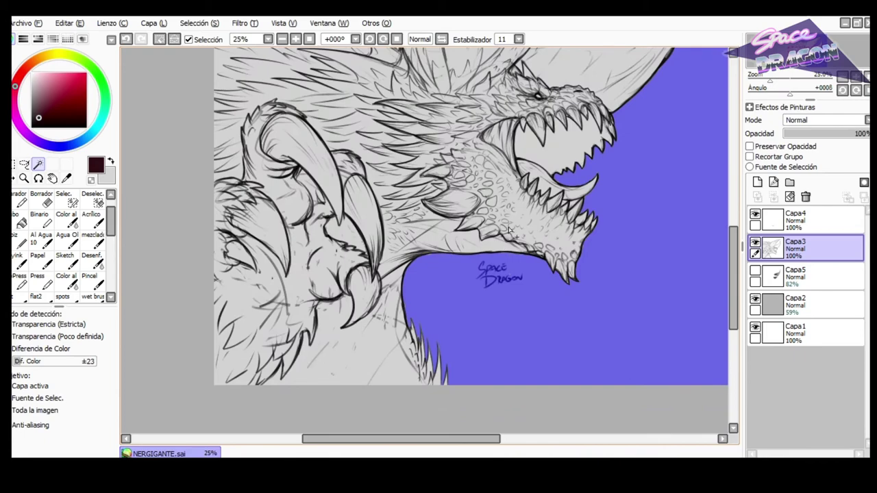
pyautogui.scroll(5, 487, 243)
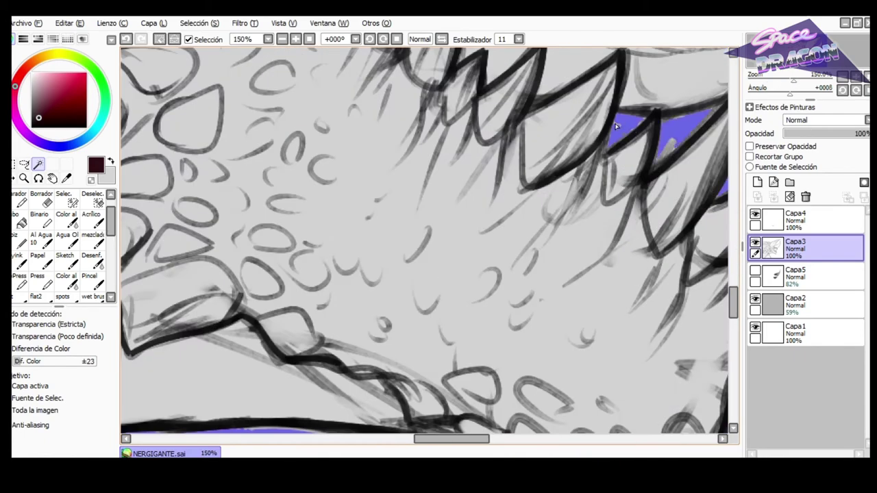
pyautogui.scroll(1, 604, 185)
pyautogui.click(67, 200)
pyautogui.press('[')
pyautogui.press('[')
pyautogui.press('[')
pyautogui.press('[')
pyautogui.press('[')
pyautogui.press('[')
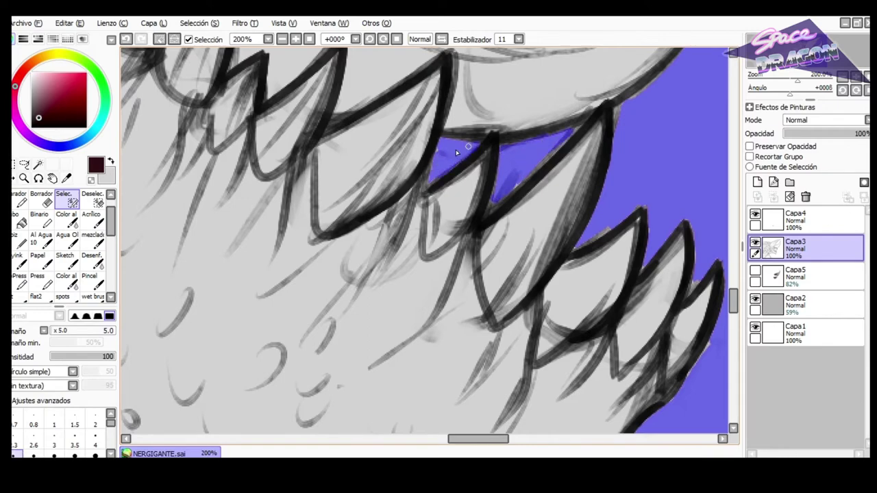
pyautogui.scroll(2, 562, 187)
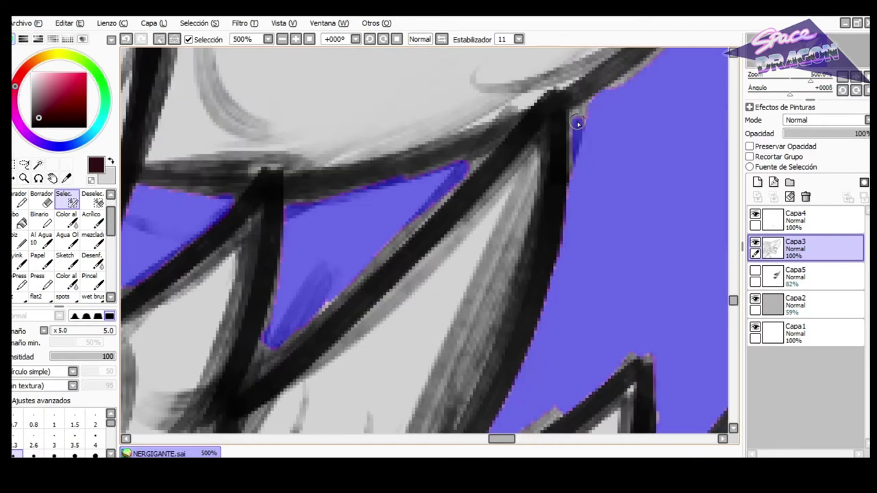
pyautogui.scroll(1, 576, 125)
pyautogui.moveTo(577, 224)
pyautogui.mouseDown()
pyautogui.moveTo(519, 270)
pyautogui.moveTo(591, 219)
pyautogui.mouseUp()
pyautogui.scroll(-10, 541, 240)
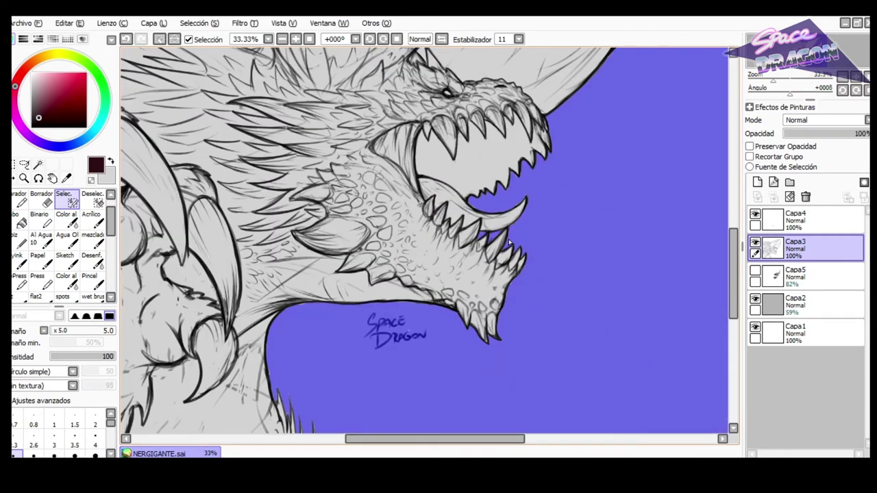
# Invert the selection to the dragon and fill it with dark maroon on a new layer above Capa2.
pyautogui.scroll(1, 472, 89)
pyautogui.click(211, 29)
pyautogui.click(210, 50)
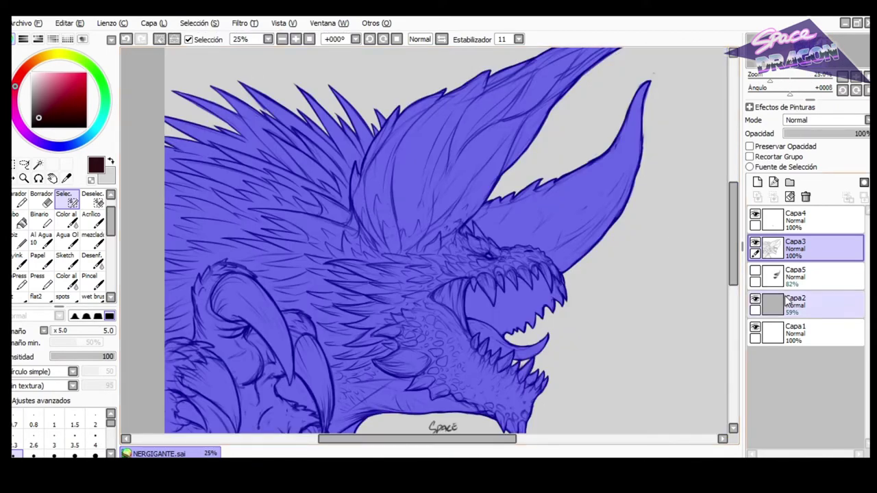
pyautogui.click(788, 302)
pyautogui.click(758, 183)
pyautogui.click(22, 221)
pyautogui.click(220, 199)
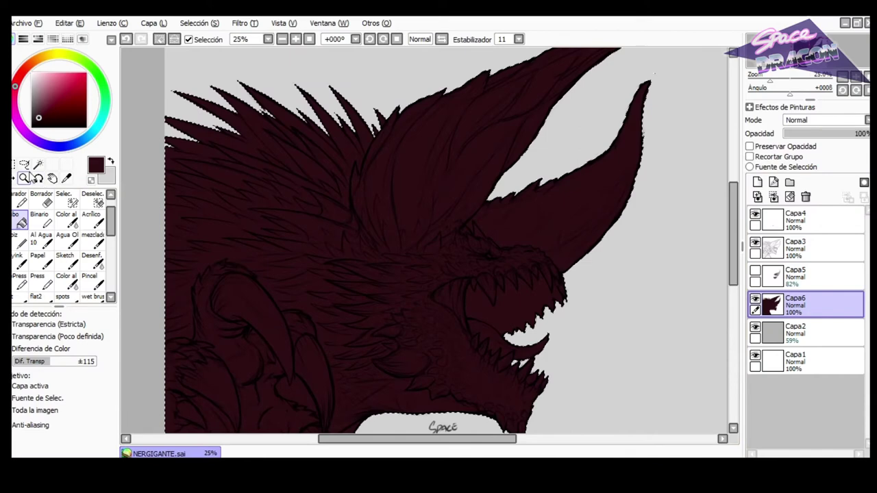
# Clear the selection and adjust the hue and saturation of the dragon's fill to a dark greyish purple.
pyautogui.click(14, 165)
pyautogui.click(284, 196)
pyautogui.hotkey('ctrl', 'u')
pyautogui.moveTo(194, 365)
pyautogui.mouseDown()
pyautogui.moveTo(209, 368)
pyautogui.moveTo(163, 348)
pyautogui.moveTo(198, 333)
pyautogui.moveTo(161, 329)
pyautogui.moveTo(210, 368)
pyautogui.mouseUp()
pyautogui.click(190, 329)
pyautogui.moveTo(163, 348); pyautogui.dragTo(157, 351)
pyautogui.click(224, 392)
pyautogui.moveTo(418, 366); pyautogui.dragTo(406, 296)
pyautogui.moveTo(509, 268); pyautogui.dragTo(478, 264)
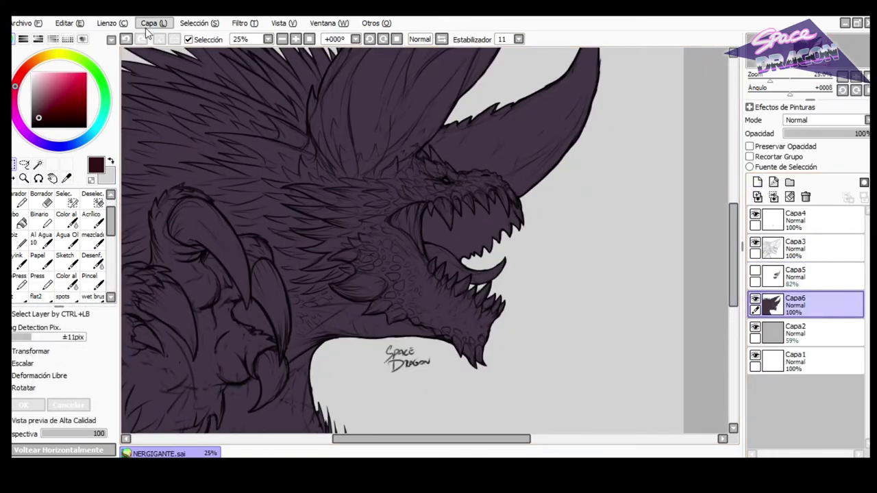
# Duplicate the purple fill layer, place the copy beneath it, select the dragon's silhouette and choose black as the fill colour.
pyautogui.click(152, 24)
pyautogui.click(171, 76)
pyautogui.moveTo(775, 307); pyautogui.dragTo(783, 339)
pyautogui.click(199, 23)
pyautogui.click(199, 23)
pyautogui.click(85, 127)
pyautogui.click(22, 223)
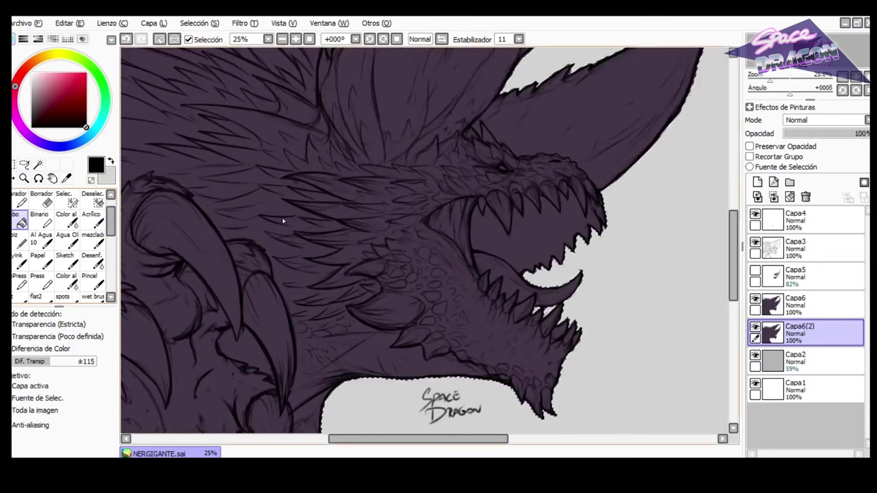
# Fill the dragon's silhouette with black on a new layer below the purple fill and delete the duplicated layer.
pyautogui.scroll(3, 445, 372)
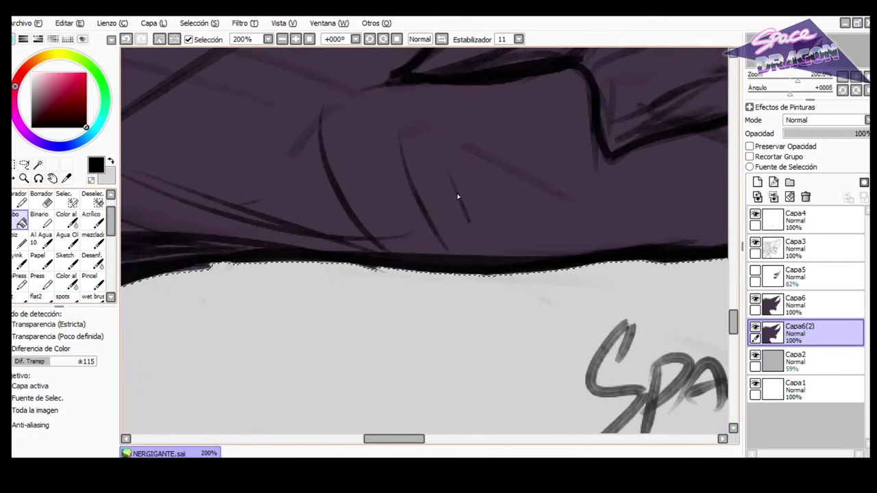
pyautogui.click(194, 24)
pyautogui.click(189, 53)
pyautogui.click(758, 183)
pyautogui.click(543, 150)
pyautogui.click(807, 360)
pyautogui.click(805, 197)
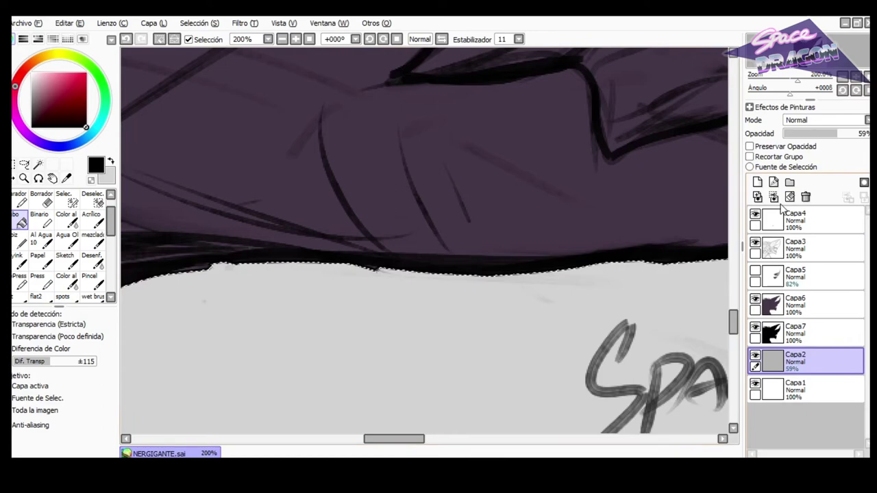
# Clear the selection, return to layer Capa6 and load its purple silhouette as the selection.
pyautogui.click(14, 165)
pyautogui.click(316, 341)
pyautogui.scroll(-3, 341, 356)
pyautogui.scroll(-3, 356, 344)
pyautogui.scroll(1, 357, 344)
pyautogui.click(771, 333)
pyautogui.scroll(-1, 493, 336)
pyautogui.scroll(1, 494, 336)
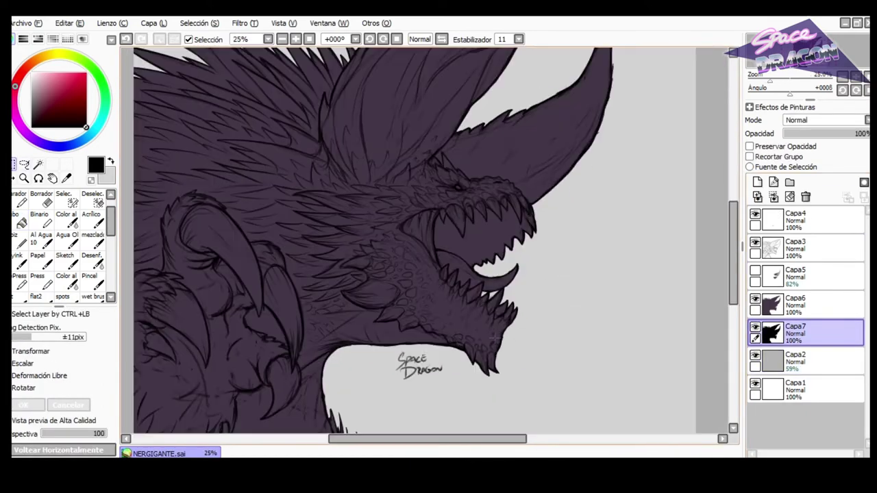
pyautogui.click(771, 305)
pyautogui.keyDown('ctrl'); pyautogui.click(774, 305); pyautogui.keyUp('ctrl')
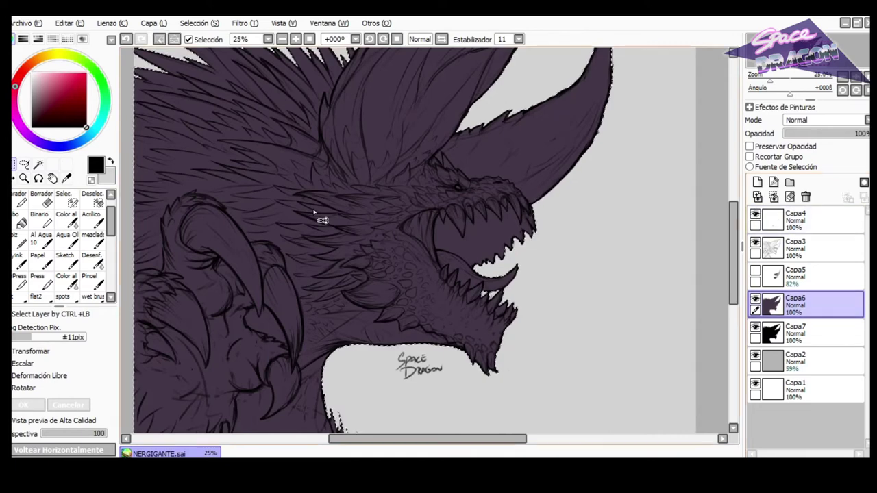
# Choose a very dark purple and shade the mane spikes on the dragon's back with a large soft brush at density 48.
pyautogui.click(23, 297)
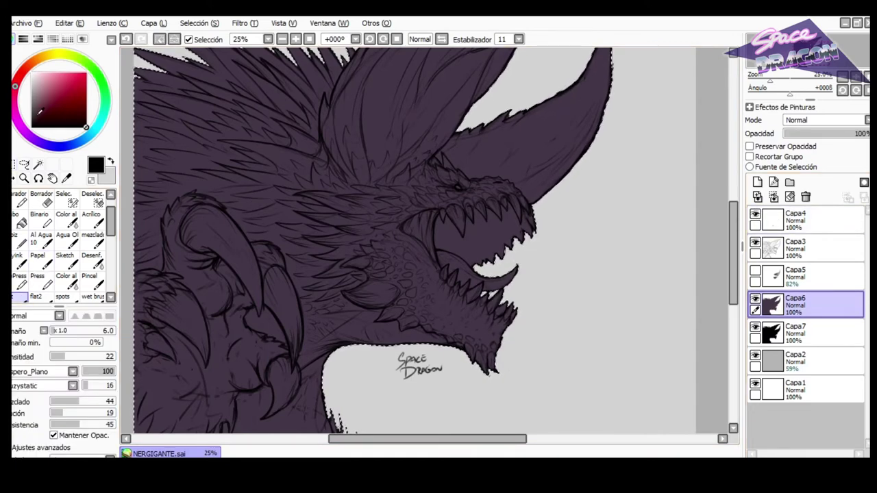
pyautogui.click(39, 110)
pyautogui.rightClick(337, 117)
pyautogui.click(34, 121)
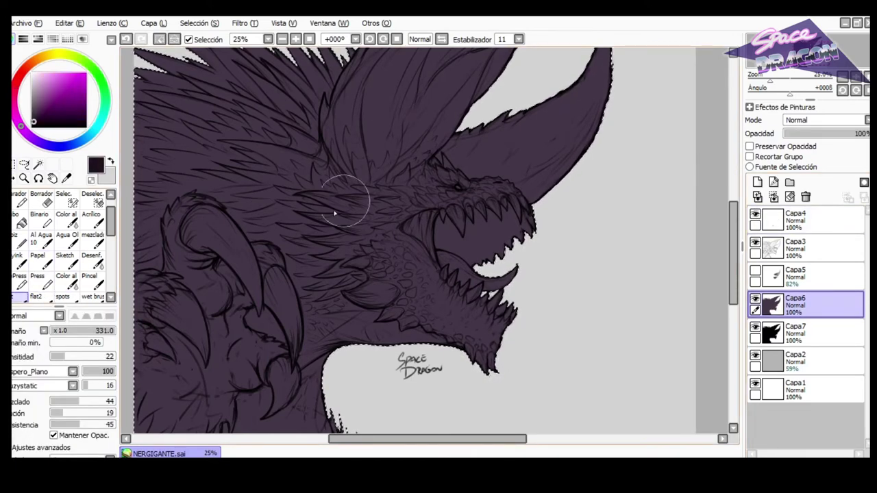
pyautogui.press('h')
pyautogui.moveTo(550, 168); pyautogui.dragTo(537, 176)
pyautogui.moveTo(602, 152)
pyautogui.mouseDown()
pyautogui.moveTo(578, 143)
pyautogui.moveTo(617, 103)
pyautogui.moveTo(582, 103)
pyautogui.mouseUp()
pyautogui.scroll(-3, 479, 220)
pyautogui.scroll(3, 469, 225)
pyautogui.scroll(-2, 431, 267)
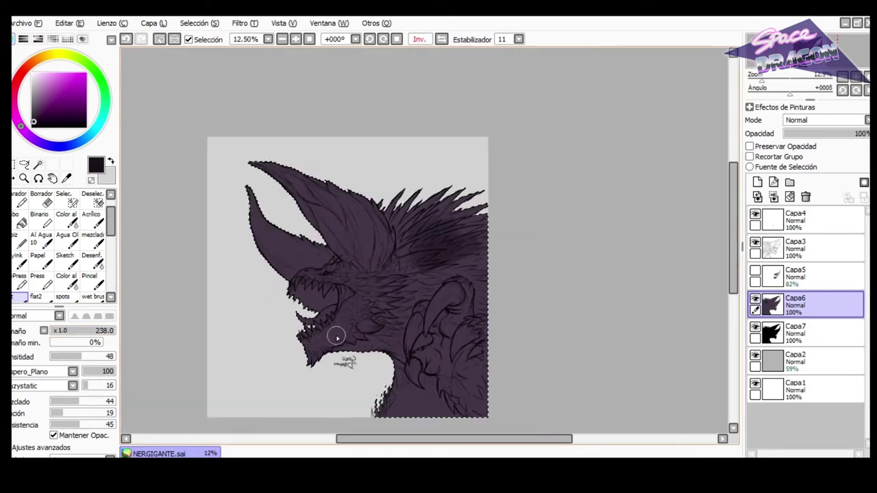
pyautogui.press('Tab')
pyautogui.press('Tab')
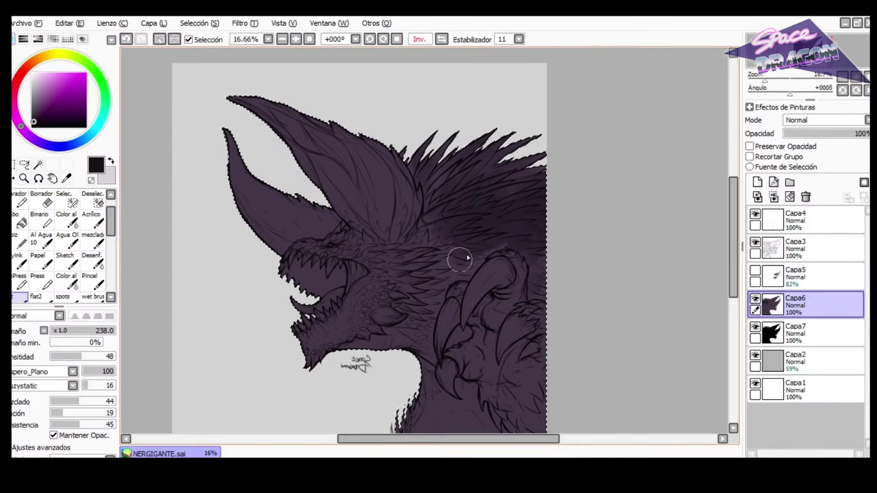
# Darken the eye area, both horns, the snout and the lower jaw with broad dark strokes, flipping the view to check.
pyautogui.moveTo(326, 249)
pyautogui.mouseDown()
pyautogui.moveTo(336, 263)
pyautogui.moveTo(337, 244)
pyautogui.mouseUp()
pyautogui.click(442, 39)
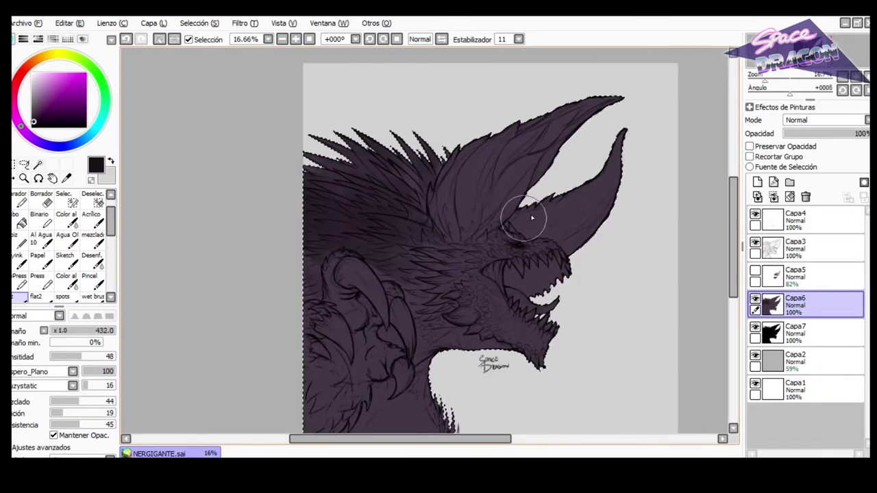
pyautogui.moveTo(548, 213); pyautogui.dragTo(600, 183)
pyautogui.moveTo(441, 211)
pyautogui.mouseDown()
pyautogui.moveTo(472, 160)
pyautogui.moveTo(565, 107)
pyautogui.moveTo(592, 102)
pyautogui.mouseUp()
pyautogui.moveTo(513, 239); pyautogui.dragTo(546, 243)
pyautogui.moveTo(538, 354); pyautogui.dragTo(491, 344)
pyautogui.click(442, 39)
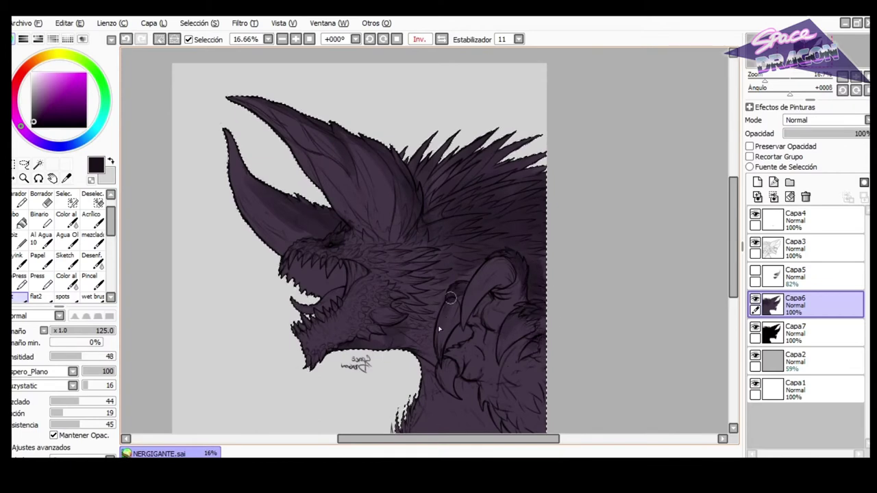
# Sample the purple base colour from the dragon's body as the second painting colour.
pyautogui.scroll(-2, 716, 274)
pyautogui.press('x')
pyautogui.keyDown('alt'); pyautogui.click(446, 361); pyautogui.keyUp('alt')
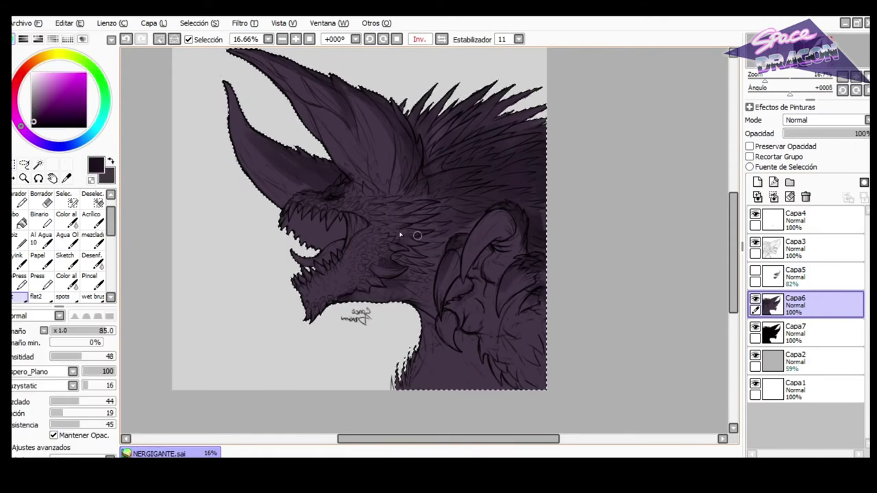
# Darken the cheek, the lower jaw and the inside of the mouth with dark strokes, reducing the brush size to 51.
pyautogui.moveTo(372, 239); pyautogui.dragTo(391, 239)
pyautogui.moveTo(304, 282)
pyautogui.mouseDown()
pyautogui.moveTo(321, 295)
pyautogui.moveTo(357, 254)
pyautogui.mouseUp()
pyautogui.click(441, 39)
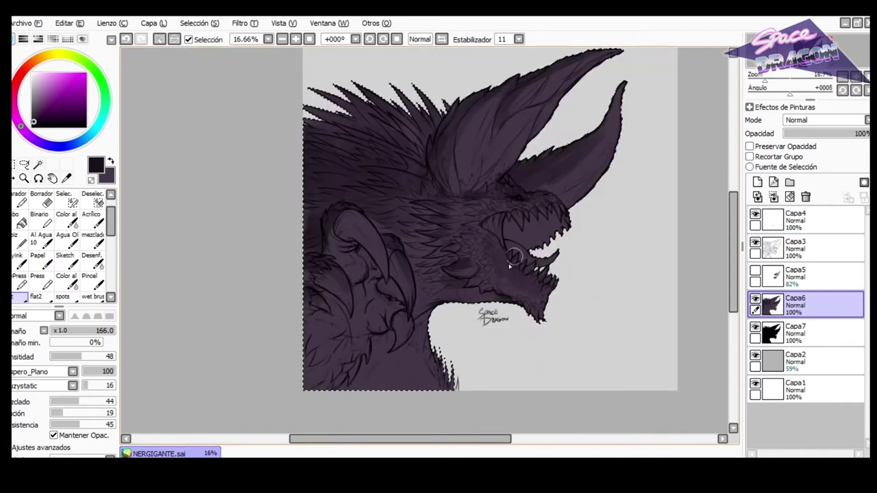
pyautogui.moveTo(510, 237); pyautogui.dragTo(488, 222)
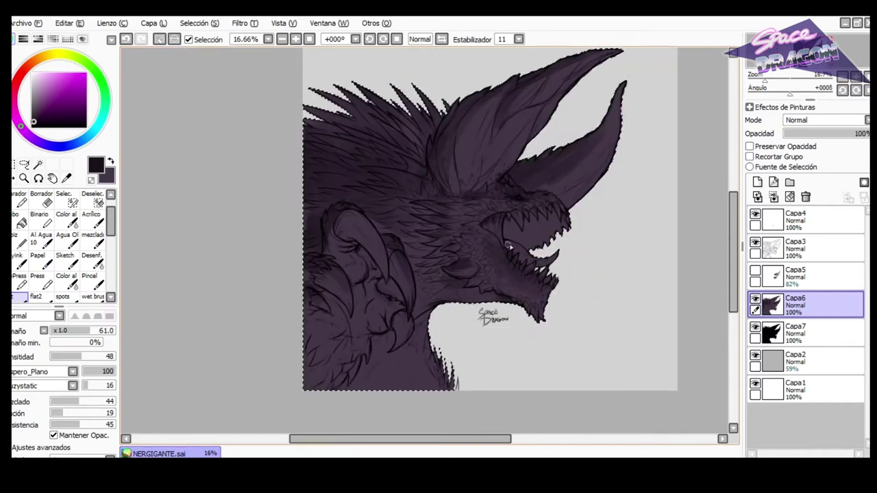
pyautogui.moveTo(530, 237); pyautogui.dragTo(540, 237)
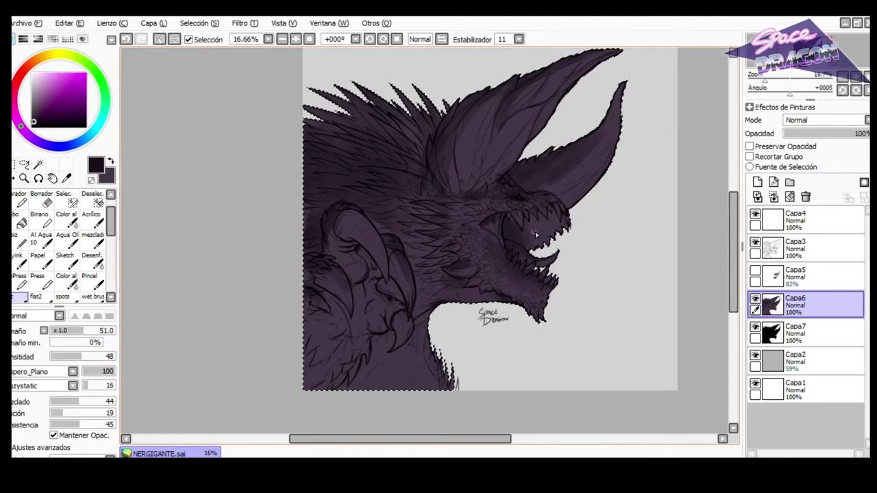
# Shade the mouth interior with a soft size 197 brush at density 47, adding finer dark strokes at the back of the mouth.
pyautogui.scroll(-1, 534, 240)
pyautogui.scroll(2, 536, 233)
pyautogui.press('b')
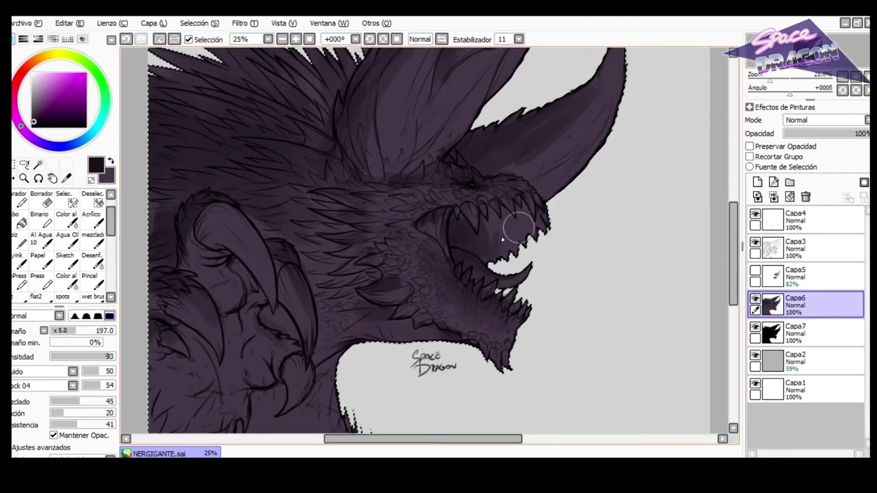
pyautogui.click(81, 356)
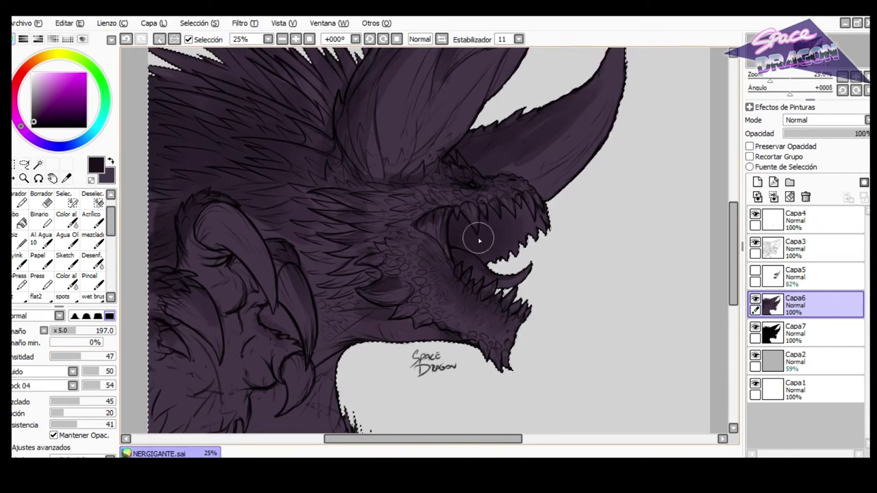
pyautogui.moveTo(588, 225); pyautogui.dragTo(574, 225)
pyautogui.click(20, 299)
pyautogui.moveTo(450, 216); pyautogui.dragTo(456, 220)
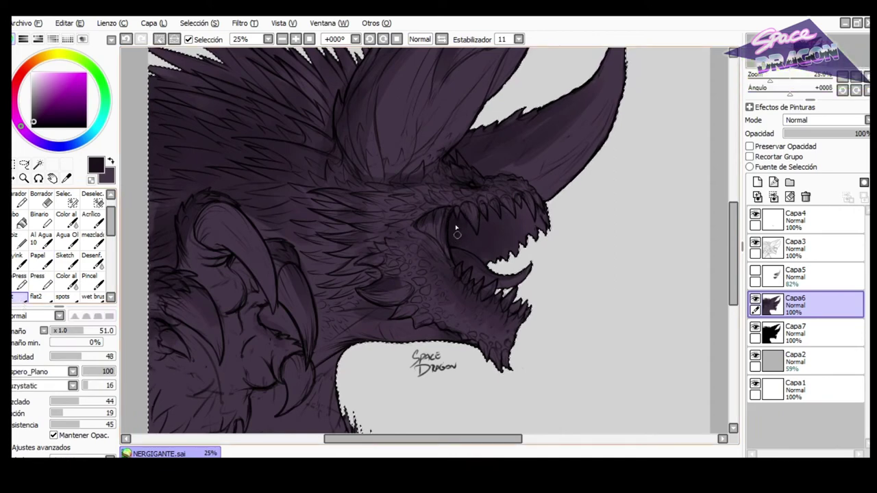
# Refine the shading around the upper teeth and the corner of the mouth with small brushes, alternating the dark and base purples.
pyautogui.press('h')
pyautogui.press('[')
pyautogui.press('[')
pyautogui.press('[')
pyautogui.press('[')
pyautogui.press('[')
pyautogui.press('[')
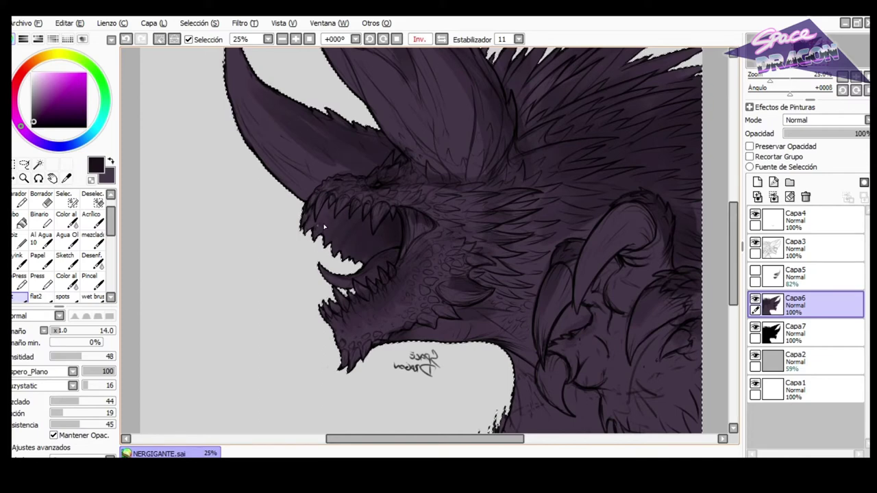
pyautogui.press(']')
pyautogui.press(']')
pyautogui.press(']')
pyautogui.press(']')
pyautogui.press(']')
pyautogui.press(']')
pyautogui.press(']')
pyautogui.press(']')
pyautogui.press('b')
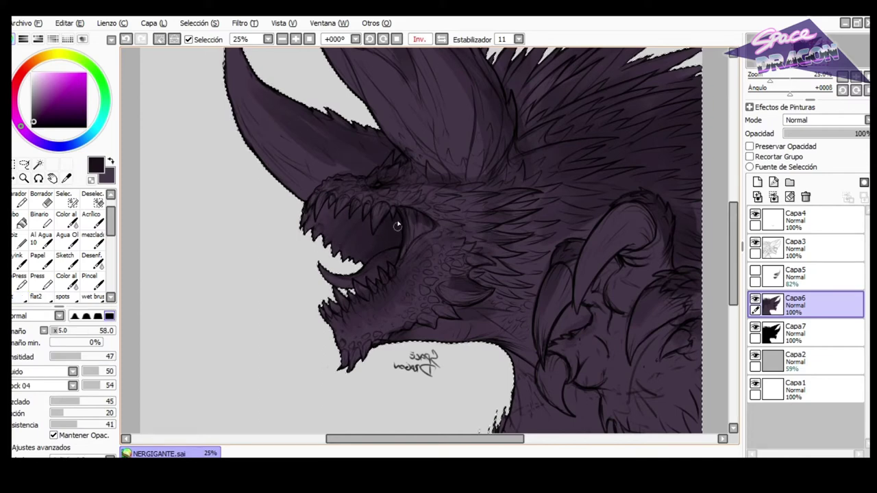
pyautogui.press('x')
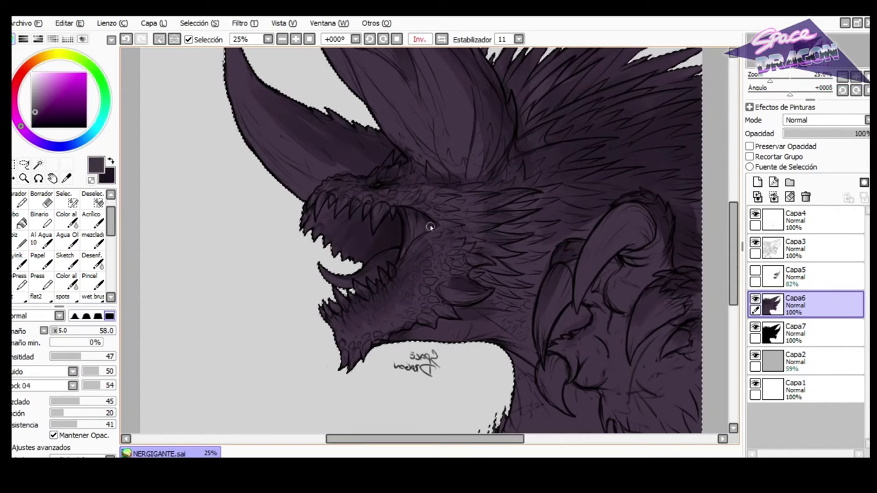
# Shade the base of the large horn and the brow scales with the size 61 brush, using the base and dark purples.
pyautogui.click(441, 40)
pyautogui.click(22, 297)
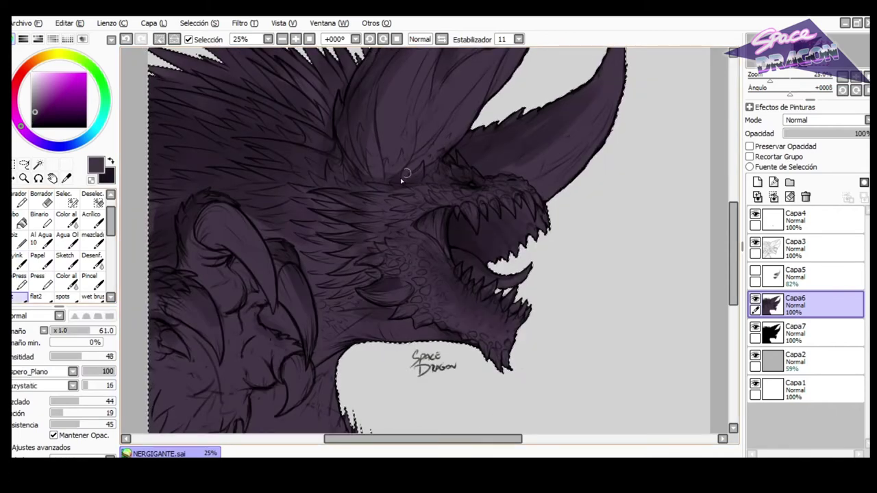
pyautogui.press('x')
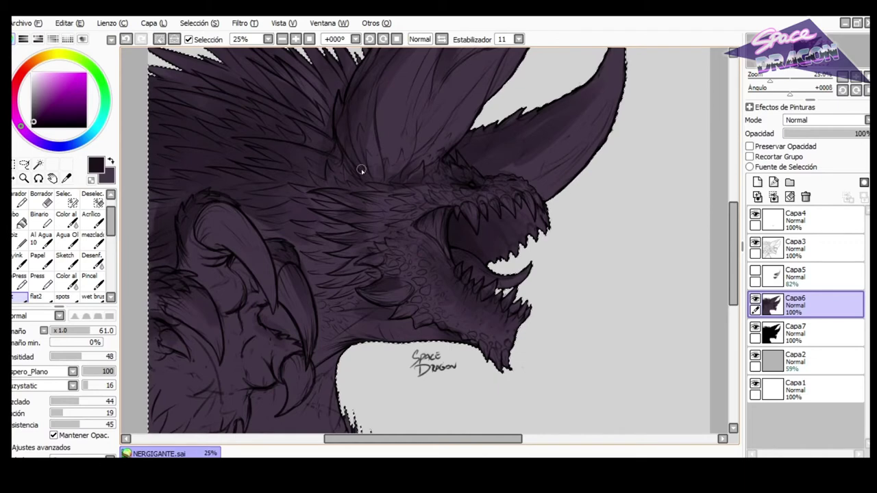
pyautogui.scroll(-1, 420, 203)
pyautogui.scroll(1, 419, 187)
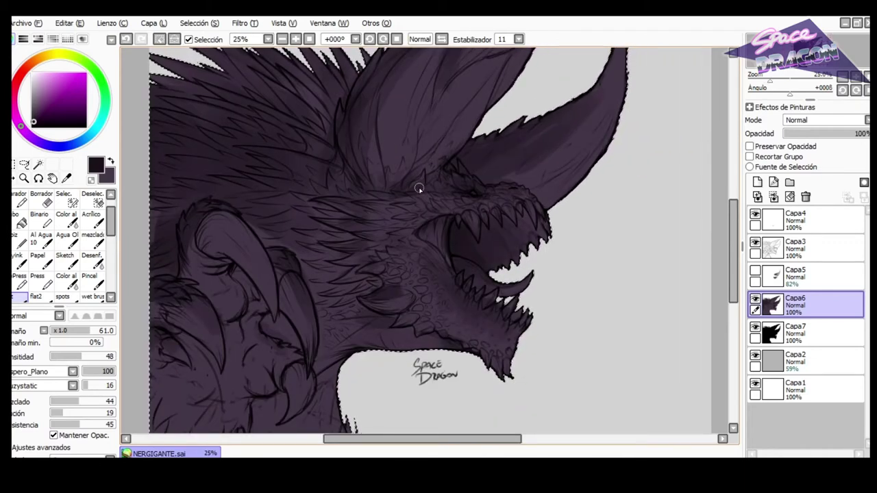
pyautogui.scroll(1, 420, 188)
pyautogui.scroll(1, 492, 196)
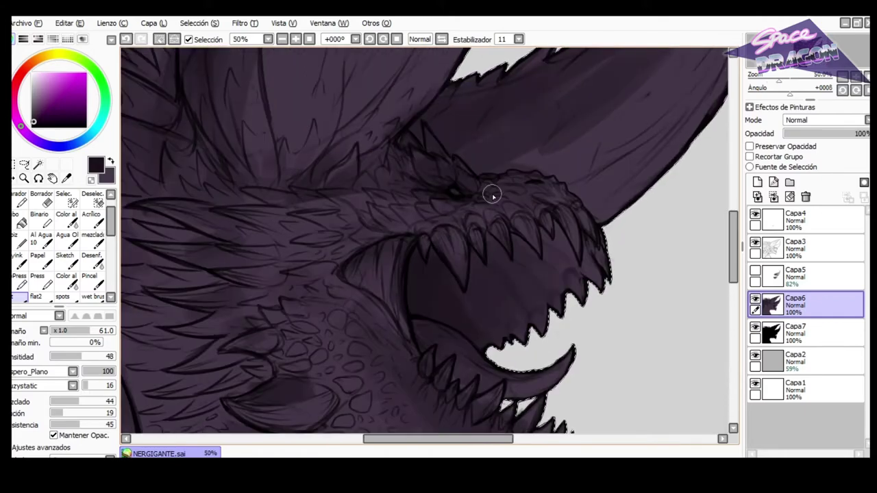
# Detail the upper teeth and the scales around the eye with a size 19 brush, undoing one stray stroke.
pyautogui.click(442, 39)
pyautogui.press('x')
pyautogui.press('[')
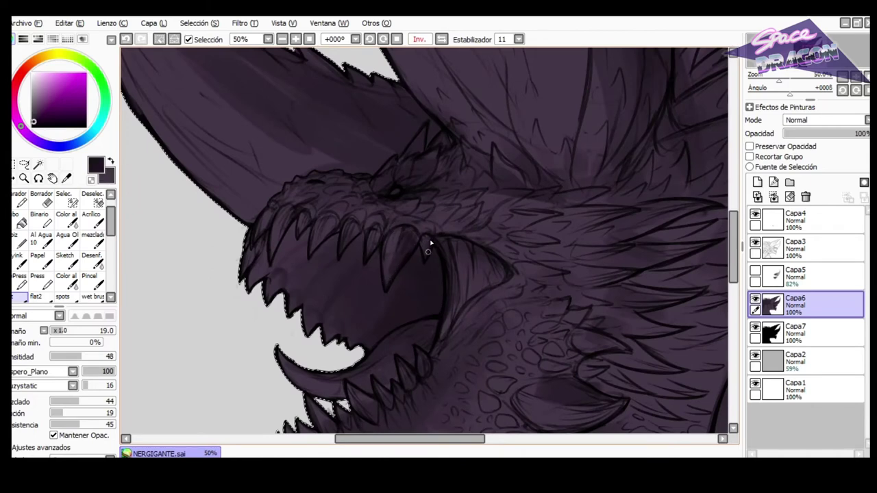
pyautogui.hotkey('ctrl', 'z')
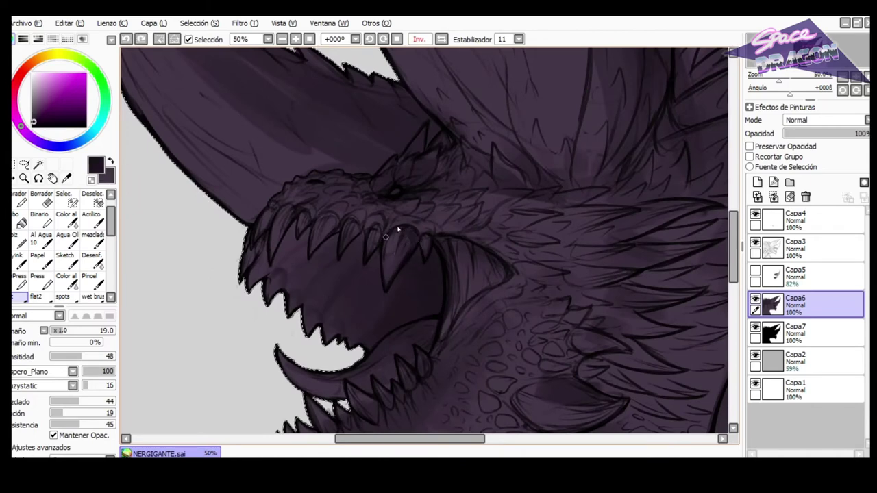
pyautogui.press('x')
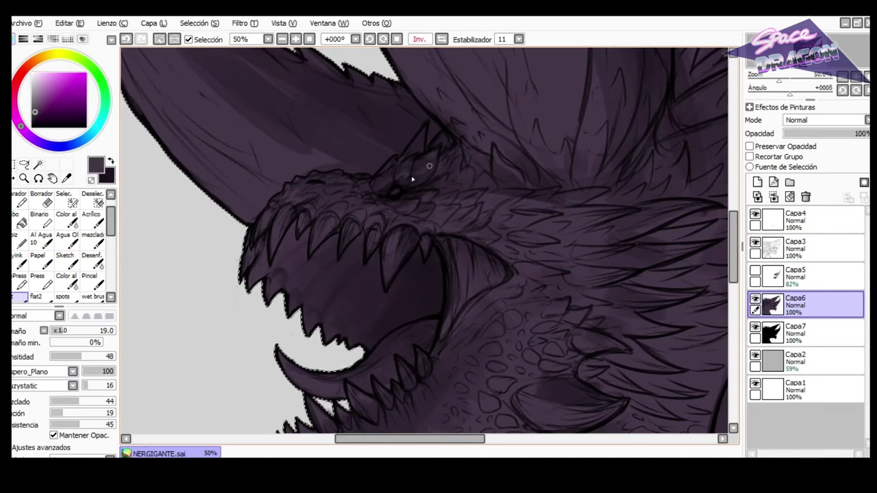
# Raise the brush density to 62 and darken the mouth interior behind the teeth with the very dark purple.
pyautogui.press('h')
pyautogui.press('x')
pyautogui.click(94, 357)
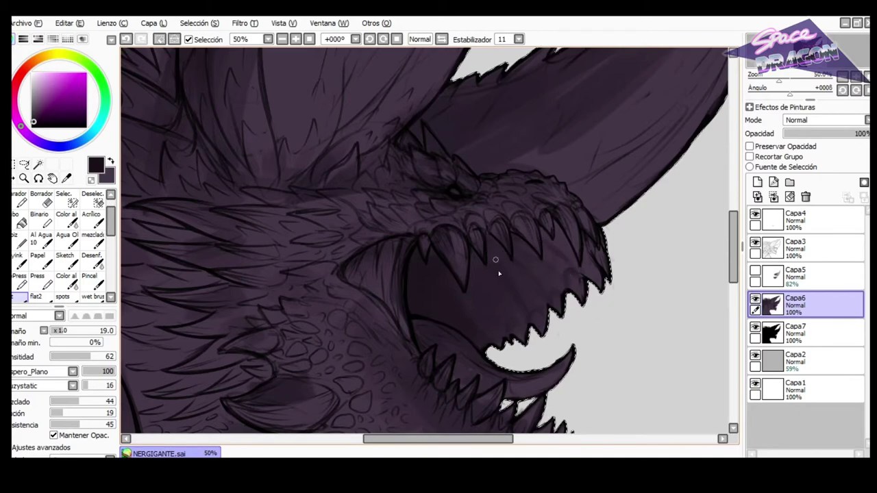
pyautogui.moveTo(458, 332); pyautogui.dragTo(546, 323)
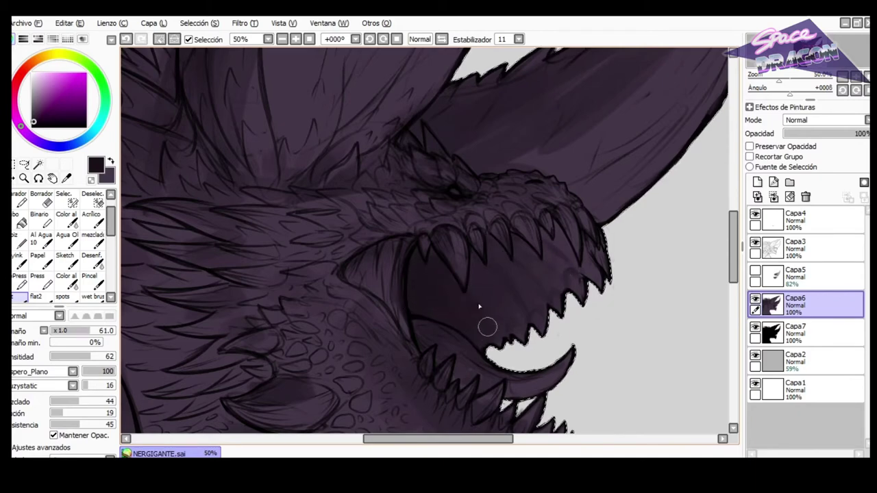
pyautogui.scroll(-4, 482, 304)
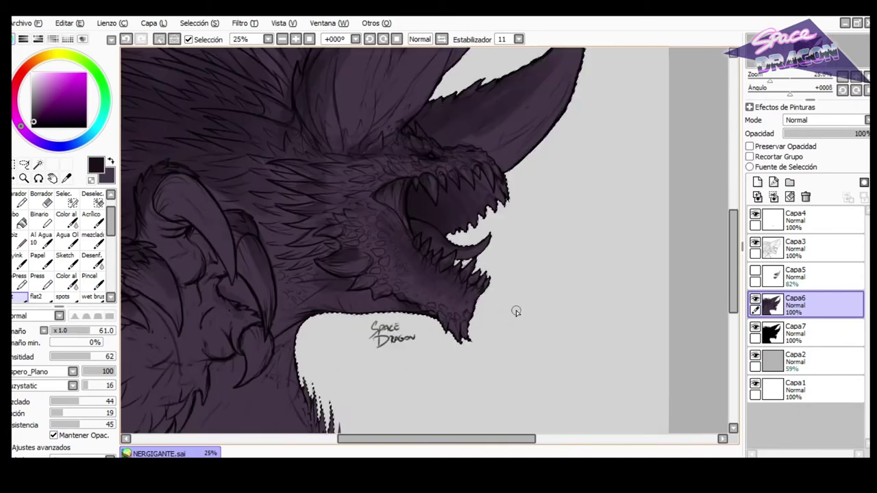
# Model the smaller horn with streaks of dark and base purple using a size 95 brush.
pyautogui.press('h')
pyautogui.moveTo(594, 135); pyautogui.dragTo(595, 203)
pyautogui.moveTo(487, 195)
pyautogui.mouseDown()
pyautogui.moveTo(433, 192)
pyautogui.moveTo(385, 167)
pyautogui.moveTo(329, 176)
pyautogui.moveTo(292, 121)
pyautogui.mouseUp()
pyautogui.press('x')
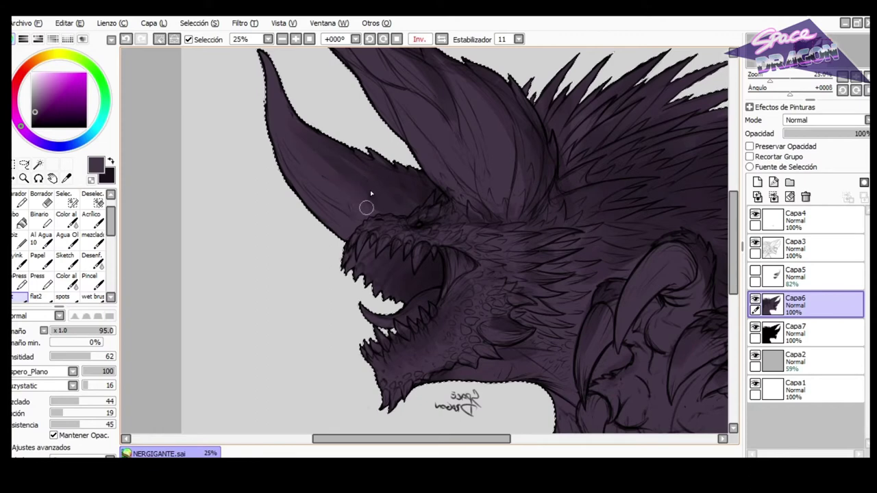
pyautogui.press('h')
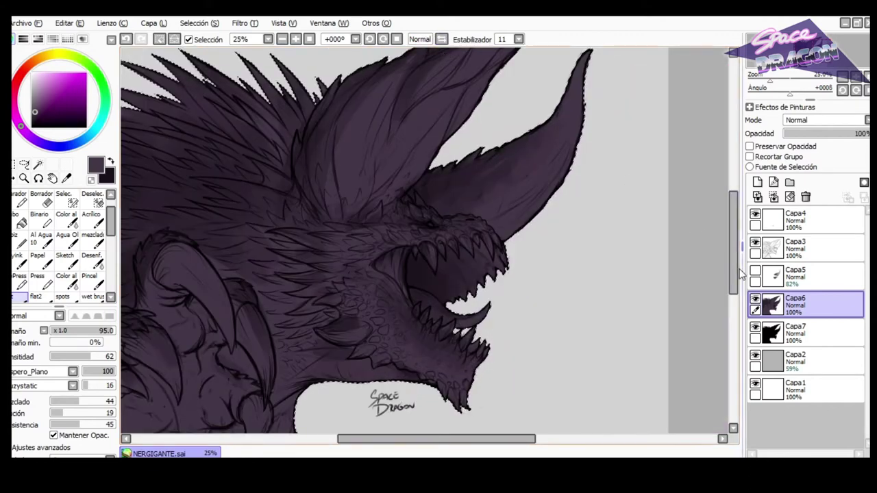
pyautogui.scroll(2, 740, 274)
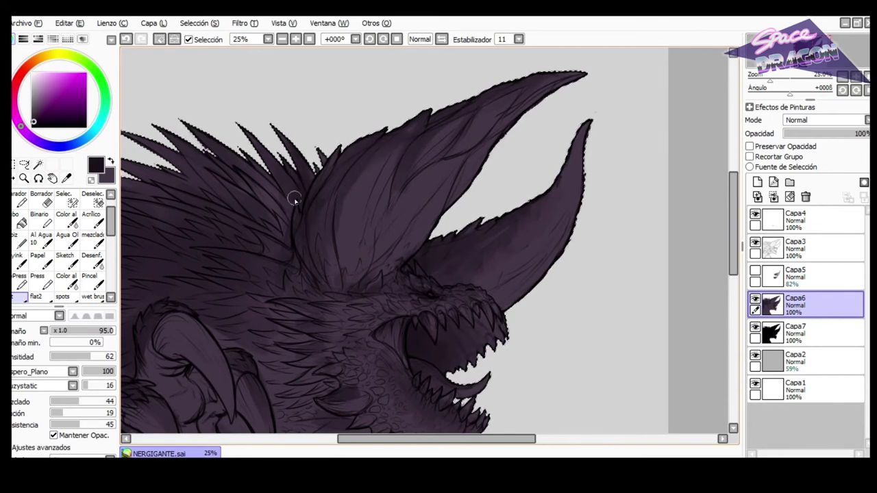
# Shade the large horn, the cheek spike and the jaw underside with the size 95 brush, alternating dark and base purple.
pyautogui.click(442, 40)
pyautogui.scroll(-2, 510, 84)
pyautogui.scroll(1, 634, 196)
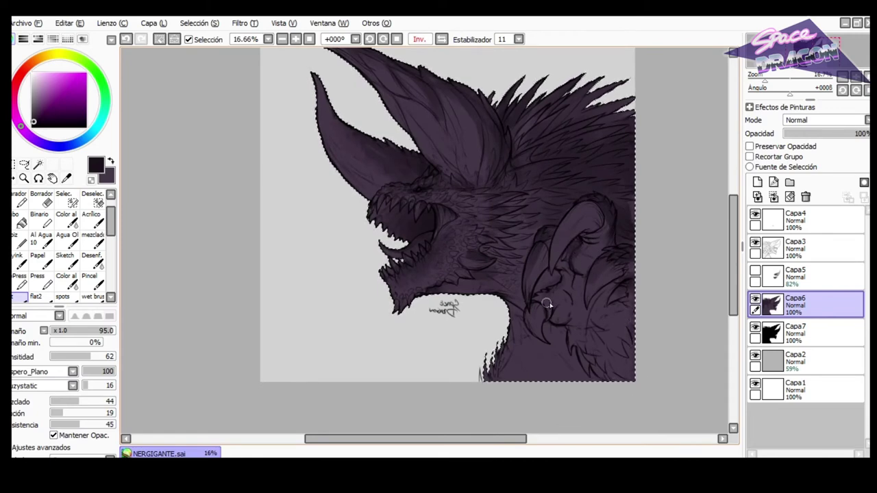
pyautogui.press('x')
pyautogui.press('x')
pyautogui.press('x')
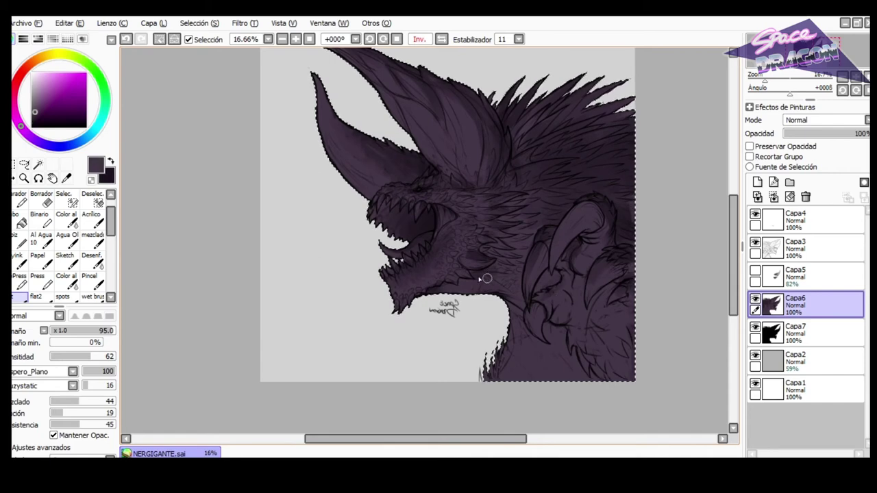
pyautogui.press('x')
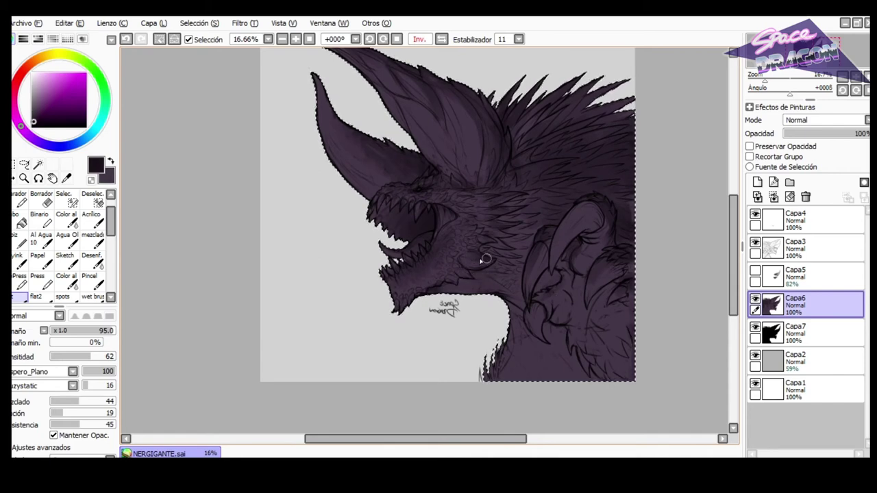
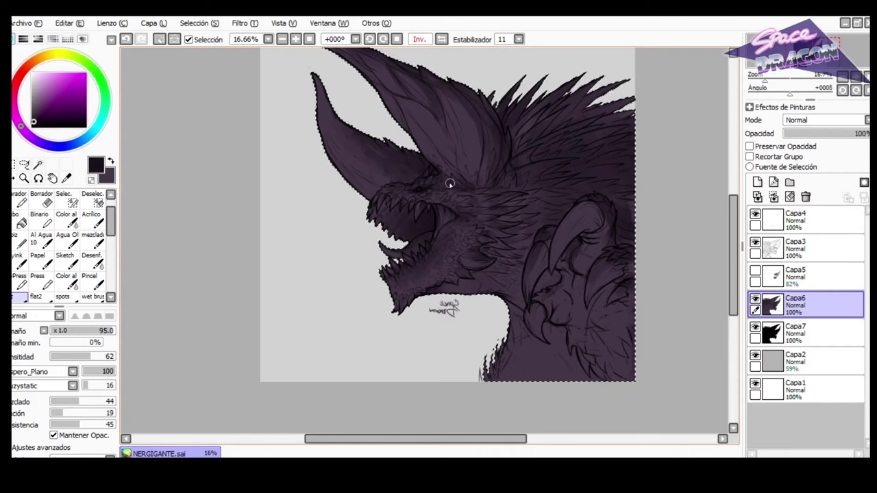
# Shade the horn tips, foreleg and neck with the soft brush at density 47, varying its size between 92 and 500.
pyautogui.press('x')
pyautogui.press('h')
pyautogui.press('b')
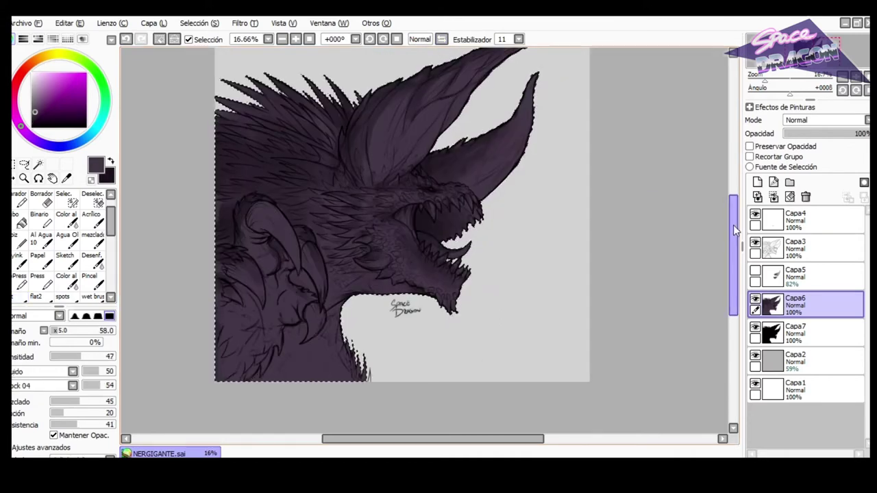
pyautogui.moveTo(734, 229); pyautogui.dragTo(733, 218)
pyautogui.moveTo(558, 121); pyautogui.dragTo(614, 117)
pyautogui.press('x')
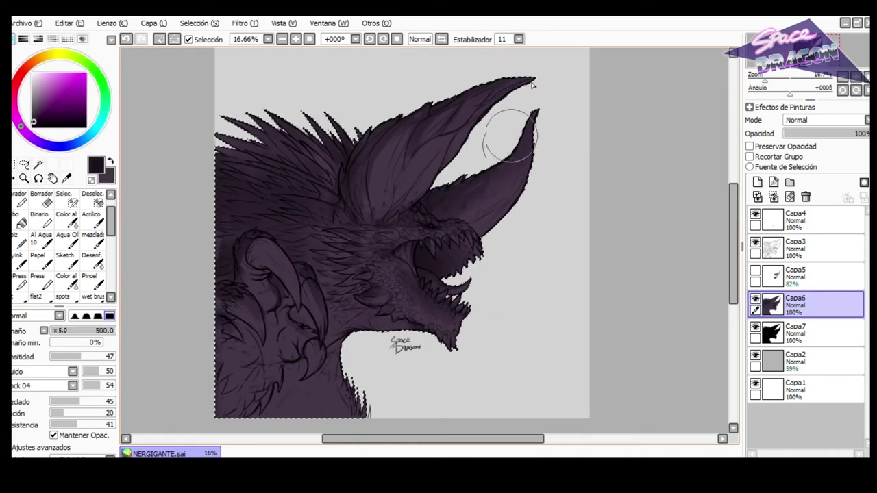
pyautogui.click(61, 331)
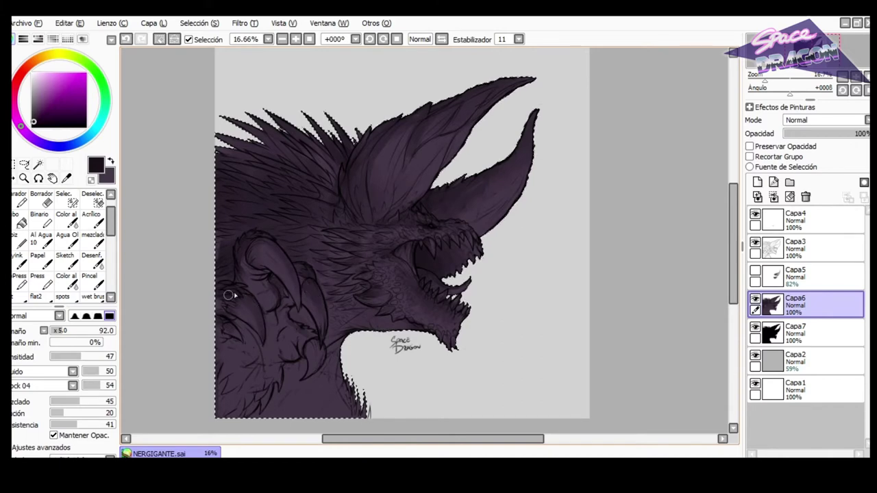
pyautogui.moveTo(307, 308); pyautogui.dragTo(336, 309)
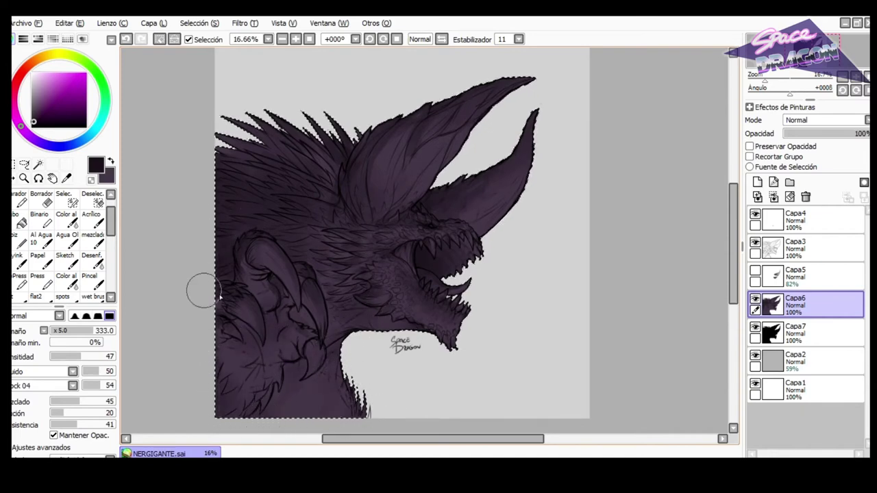
pyautogui.click(442, 39)
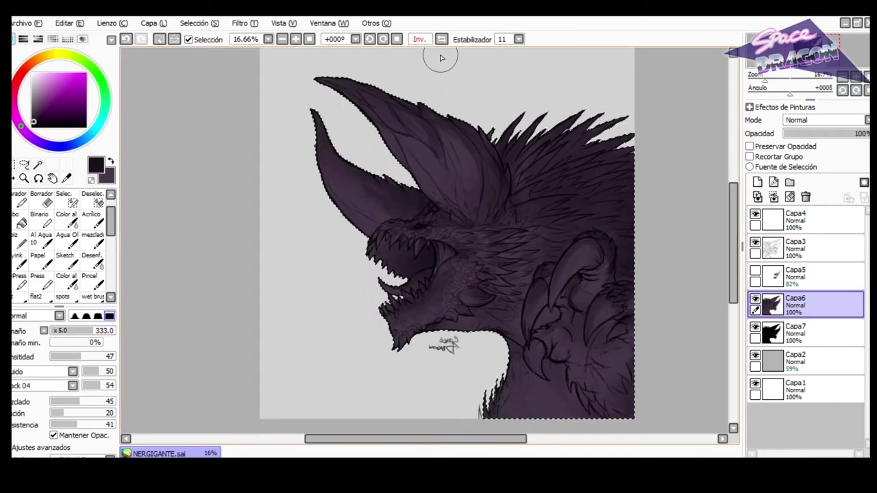
pyautogui.scroll(2, 420, 245)
pyautogui.scroll(-1, 472, 220)
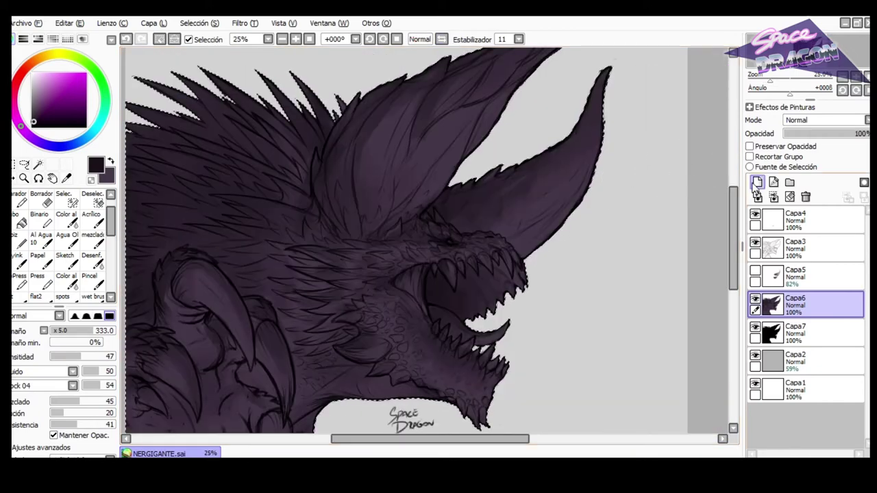
# Add a new layer above Capa6, choose a muted tan and paint it over the large horn with the flat brush.
pyautogui.scroll(-2, 568, 221)
pyautogui.click(39, 59)
pyautogui.click(45, 87)
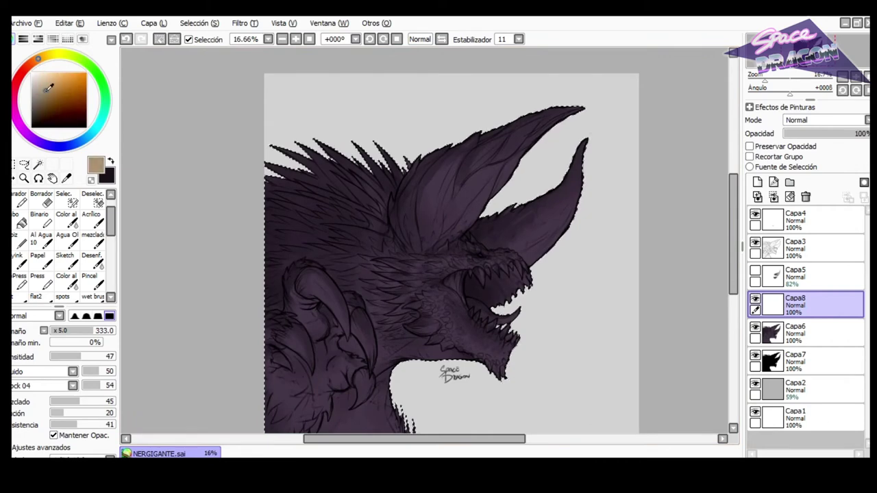
pyautogui.moveTo(464, 177)
pyautogui.mouseDown()
pyautogui.moveTo(474, 182)
pyautogui.moveTo(528, 129)
pyautogui.moveTo(504, 154)
pyautogui.mouseUp()
pyautogui.click(92, 356)
pyautogui.hotkey('ctrl', 'z')
pyautogui.click(17, 296)
pyautogui.moveTo(562, 122)
pyautogui.mouseDown()
pyautogui.moveTo(442, 203)
pyautogui.moveTo(426, 183)
pyautogui.mouseUp()
# Set the new layer's blending mode to Superponer and adjust the hue and saturation of the horn colour.
pyautogui.click(824, 120)
pyautogui.click(819, 160)
pyautogui.hotkey('ctrl', 'u')
pyautogui.moveTo(193, 347); pyautogui.dragTo(230, 368)
pyautogui.moveTo(194, 328); pyautogui.dragTo(209, 333)
pyautogui.moveTo(231, 367); pyautogui.dragTo(263, 368)
pyautogui.moveTo(221, 348); pyautogui.dragTo(285, 354)
pyautogui.moveTo(265, 368); pyautogui.dragTo(250, 371)
pyautogui.click(233, 389)
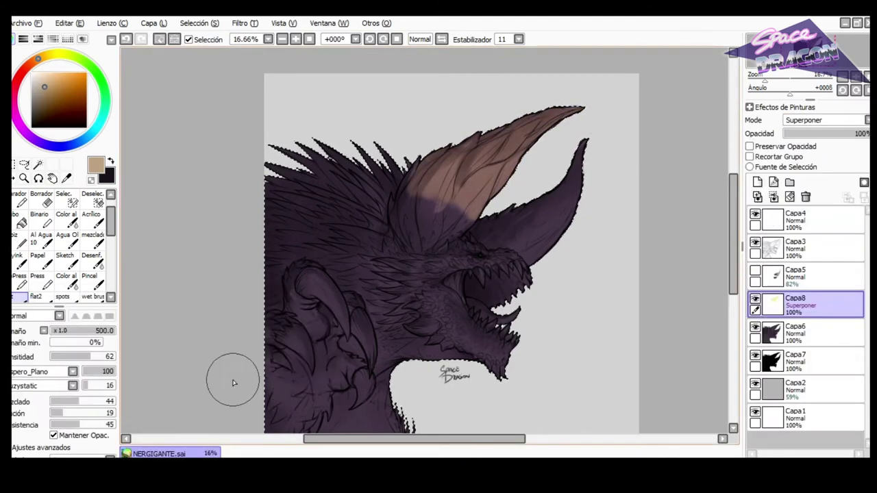
# Switch the layer to Normal to sample the adjusted pale yellow from the horn, and restore the Superponer mode.
pyautogui.click(807, 120)
pyautogui.click(806, 133)
pyautogui.rightClick(495, 181)
pyautogui.click(808, 120)
pyautogui.click(815, 161)
# Cover both horns down to their bases with the pale yellow on Capa8 and erase the spill along the snout.
pyautogui.moveTo(447, 190); pyautogui.dragTo(415, 189)
pyautogui.moveTo(415, 190)
pyautogui.mouseDown()
pyautogui.moveTo(404, 224)
pyautogui.moveTo(439, 216)
pyautogui.moveTo(538, 231)
pyautogui.moveTo(578, 142)
pyautogui.mouseUp()
pyautogui.click(441, 39)
pyautogui.scroll(3, 360, 257)
pyautogui.moveTo(362, 258); pyautogui.dragTo(301, 235)
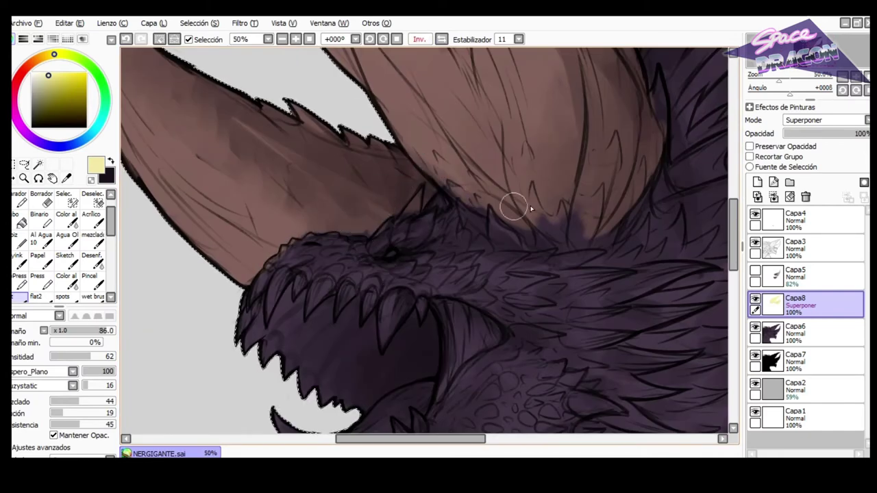
pyautogui.press('e')
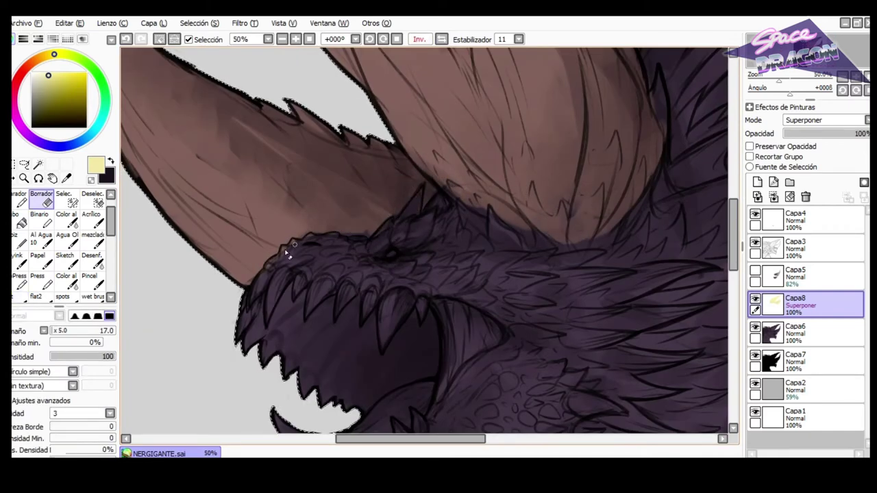
pyautogui.press('b')
pyautogui.scroll(-1, 410, 218)
pyautogui.scroll(-2, 410, 218)
# Reduce the flat brush to size 24 and colour the rear upper fangs pale yellow on Capa8.
pyautogui.click(442, 41)
pyautogui.scroll(3, 480, 265)
pyautogui.press('c')
pyautogui.click(21, 300)
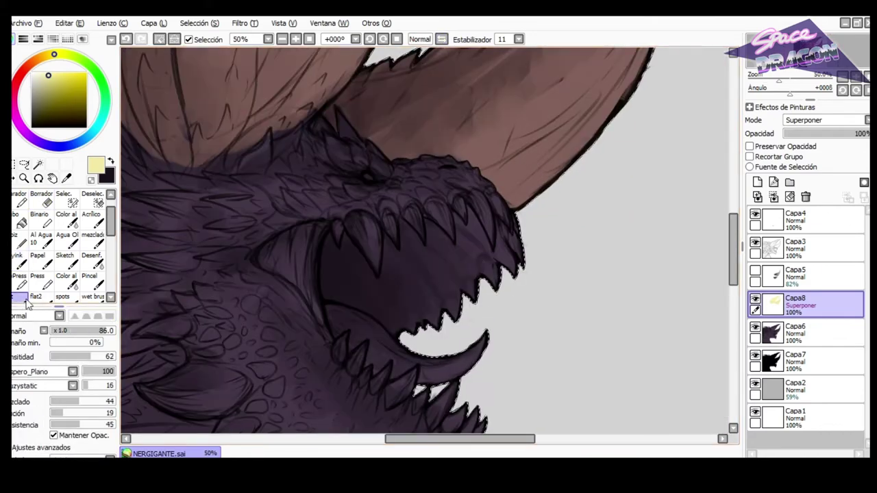
pyautogui.hotkey('ctrl', 'z')
pyautogui.click(66, 331)
pyautogui.moveTo(338, 238); pyautogui.dragTo(336, 225)
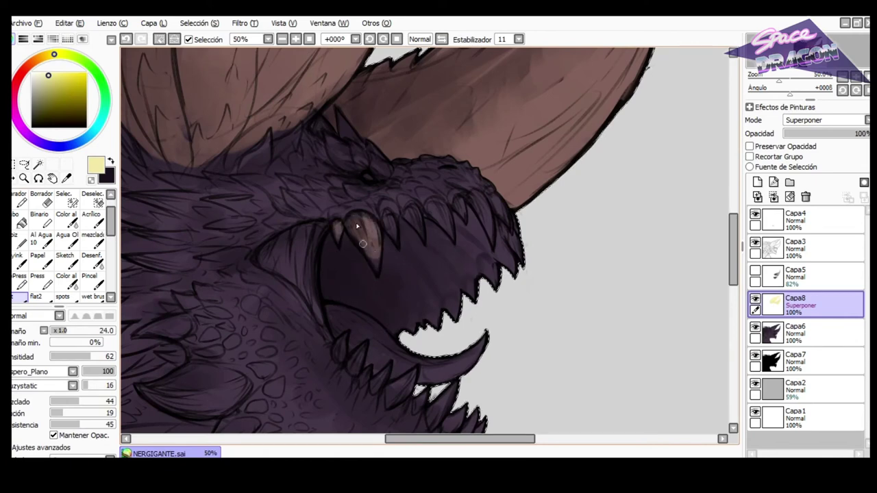
# Colour the remaining near-side upper teeth pale yellow and erase stray paint around them.
pyautogui.moveTo(387, 216); pyautogui.dragTo(392, 233)
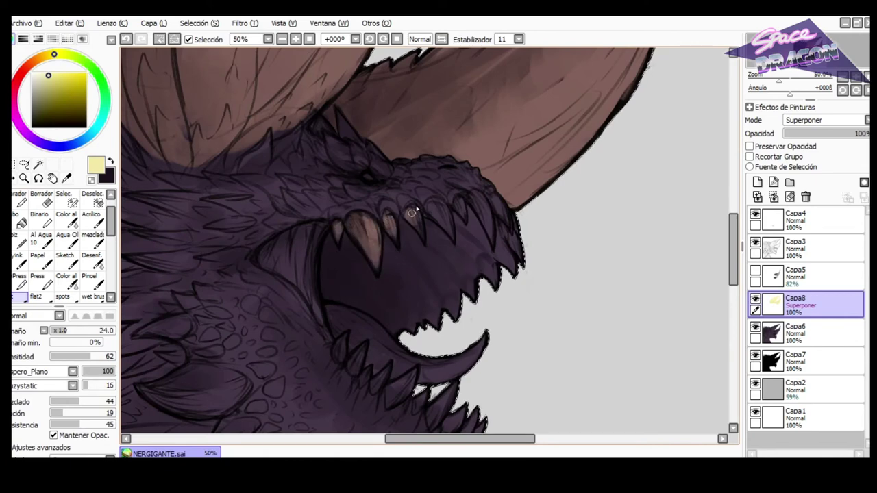
pyautogui.moveTo(438, 218); pyautogui.dragTo(434, 205)
pyautogui.press('e')
pyautogui.moveTo(419, 239); pyautogui.dragTo(421, 246)
pyautogui.press('e')
pyautogui.moveTo(437, 211)
pyautogui.mouseDown()
pyautogui.moveTo(456, 203)
pyautogui.moveTo(482, 206)
pyautogui.mouseUp()
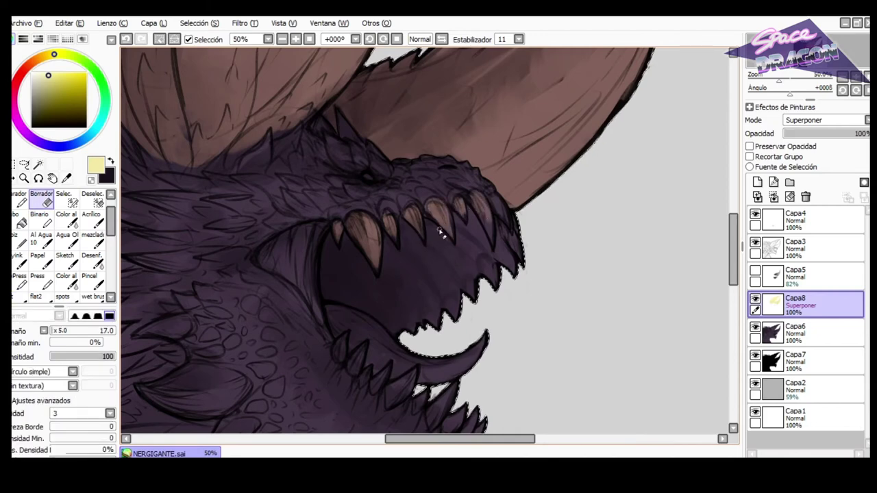
pyautogui.hotkey('ctrl', 'z')
# Pick a muted brown as the second colour and tint the front and far-side upper teeth, alternating it with pale yellow.
pyautogui.press('x')
pyautogui.click(48, 60)
pyautogui.click(37, 59)
pyautogui.click(40, 102)
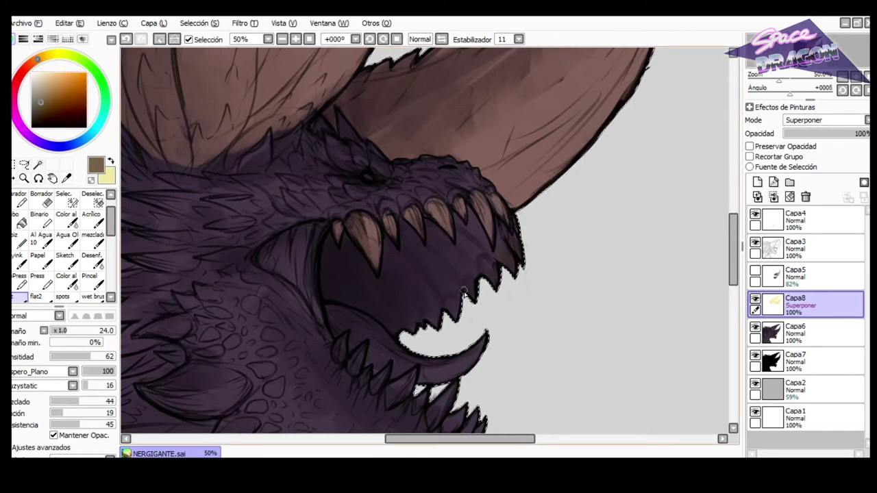
pyautogui.press('x')
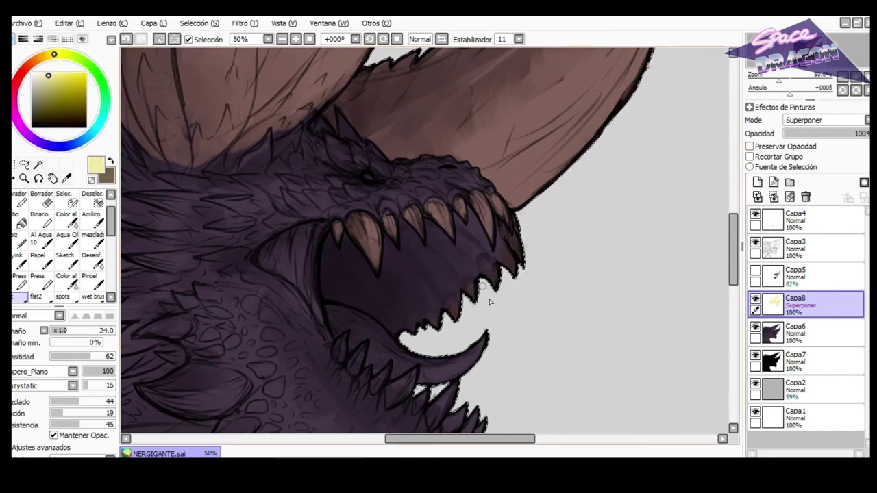
pyautogui.press('x')
pyautogui.press('x')
pyautogui.scroll(-2, 518, 235)
pyautogui.scroll(2, 494, 333)
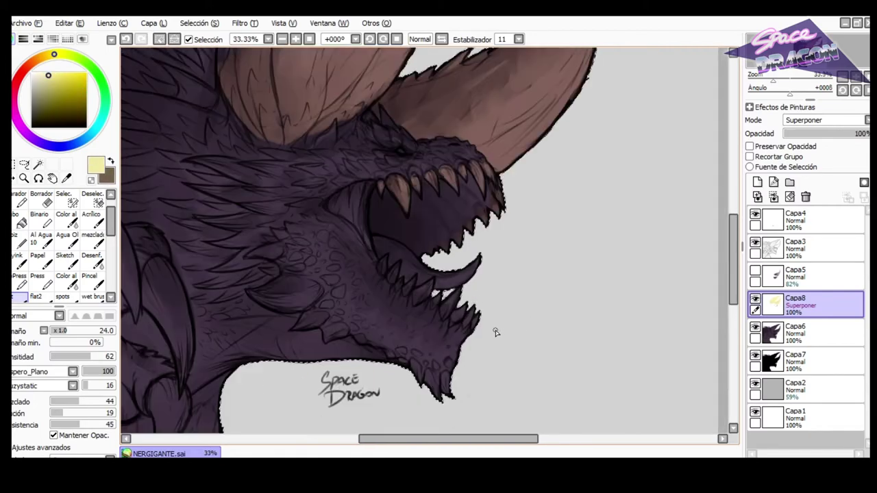
# Paint the rear lower teeth pale yellow at brush size 24, erasing spill around them.
pyautogui.press('x')
pyautogui.press('x')
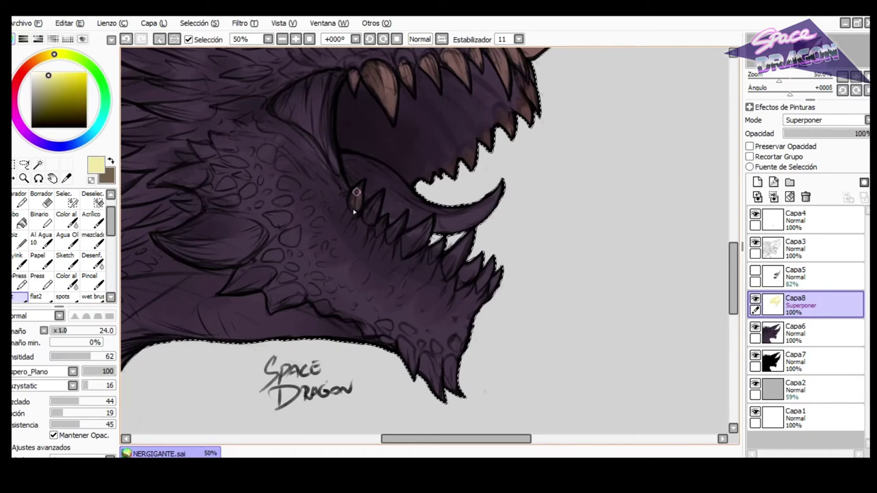
pyautogui.moveTo(388, 239); pyautogui.dragTo(401, 219)
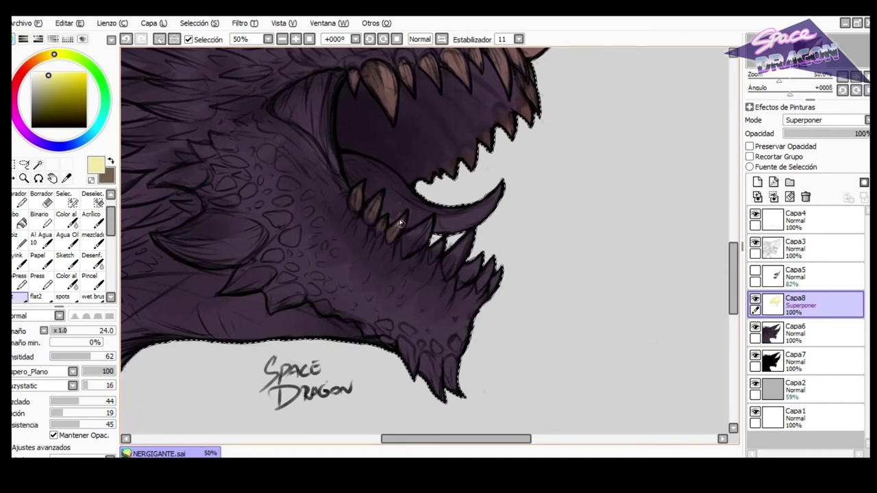
pyautogui.press('e')
pyautogui.press('e')
pyautogui.moveTo(407, 250)
pyautogui.mouseDown()
pyautogui.moveTo(408, 237)
pyautogui.moveTo(405, 260)
pyautogui.mouseUp()
pyautogui.press('e')
pyautogui.press('e')
# Finish colouring the front teeth of the lower jaw with the flat brush at size 24, undoing stray strokes.
pyautogui.press('b')
pyautogui.press('[')
pyautogui.hotkey('ctrl', 'z')
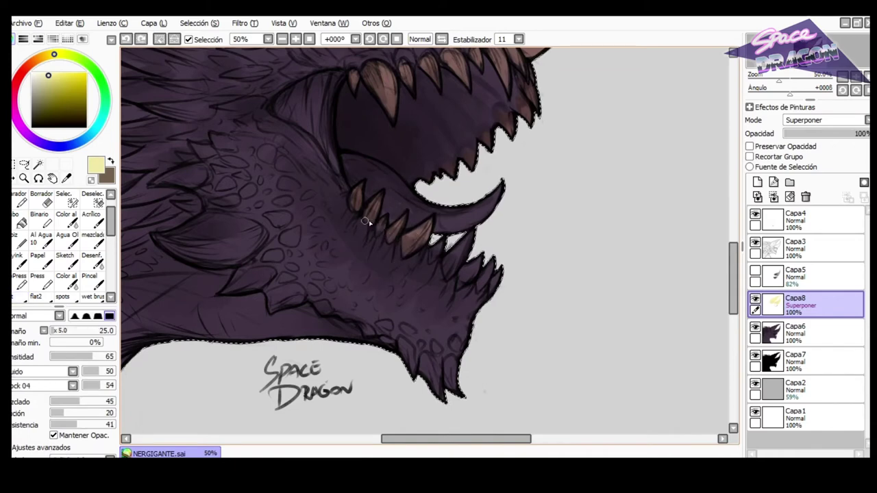
pyautogui.click(17, 299)
pyautogui.moveTo(438, 243); pyautogui.dragTo(433, 260)
pyautogui.hotkey('ctrl', 'z')
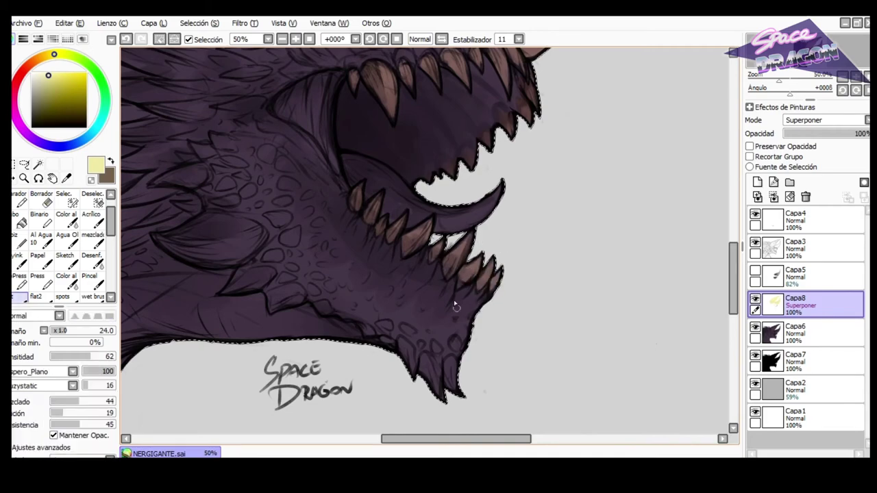
# Mirror the canvas view and paint the uppermost foreleg claw pale yellow with the flat brush at size 57.
pyautogui.scroll(-3, 458, 305)
pyautogui.scroll(2, 421, 303)
pyautogui.scroll(-2, 420, 305)
pyautogui.moveTo(365, 238); pyautogui.dragTo(373, 240)
pyautogui.scroll(1, 330, 287)
pyautogui.click(441, 39)
pyautogui.moveTo(548, 229)
pyautogui.mouseDown()
pyautogui.moveTo(525, 233)
pyautogui.moveTo(540, 229)
pyautogui.mouseUp()
pyautogui.moveTo(499, 240)
pyautogui.mouseDown()
pyautogui.moveTo(513, 212)
pyautogui.moveTo(555, 182)
pyautogui.moveTo(500, 233)
pyautogui.mouseUp()
pyautogui.moveTo(525, 205); pyautogui.dragTo(500, 222)
pyautogui.moveTo(489, 276)
pyautogui.mouseDown()
pyautogui.moveTo(523, 212)
pyautogui.moveTo(521, 220)
pyautogui.moveTo(557, 195)
pyautogui.mouseUp()
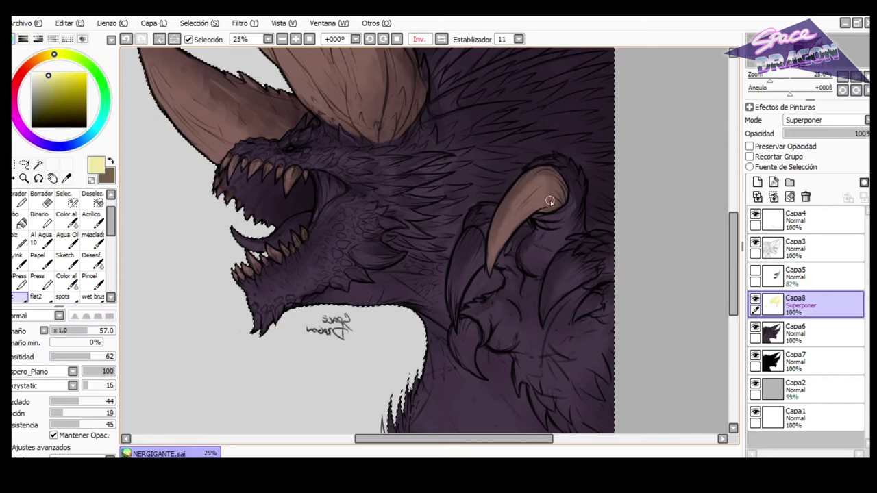
# Clean up the uppermost claw's edges and refine its tip with the ink brush at size 30.
pyautogui.scroll(2, 552, 171)
pyautogui.press('e')
pyautogui.press('b')
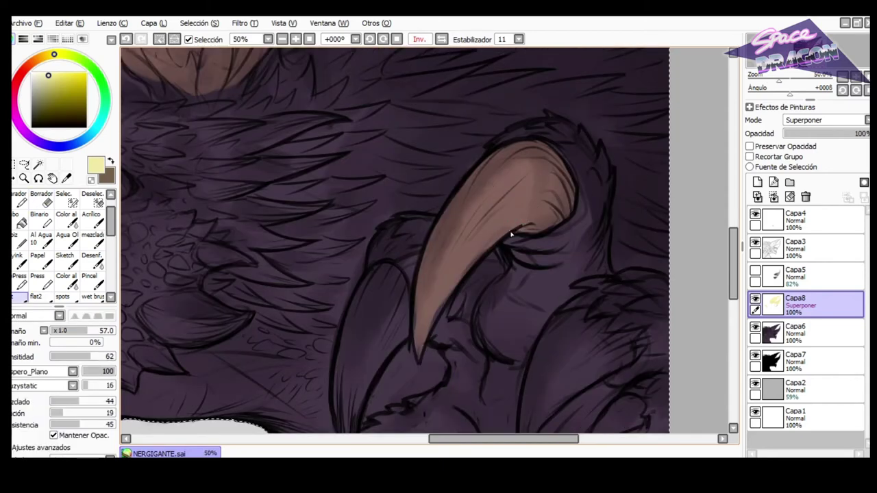
pyautogui.press('n')
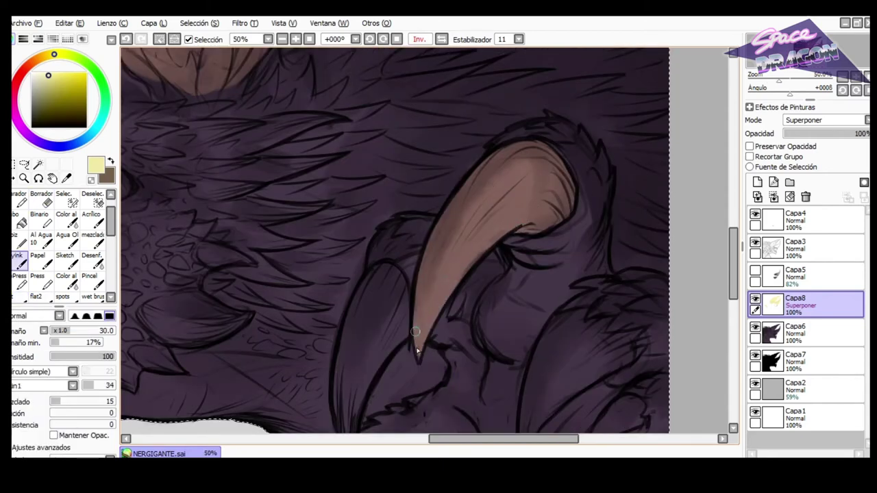
# Fill the long second claw with pale yellow using the ink brush at size 30.
pyautogui.moveTo(735, 236); pyautogui.dragTo(735, 257)
pyautogui.moveTo(350, 355)
pyautogui.mouseDown()
pyautogui.moveTo(340, 303)
pyautogui.moveTo(358, 209)
pyautogui.mouseUp()
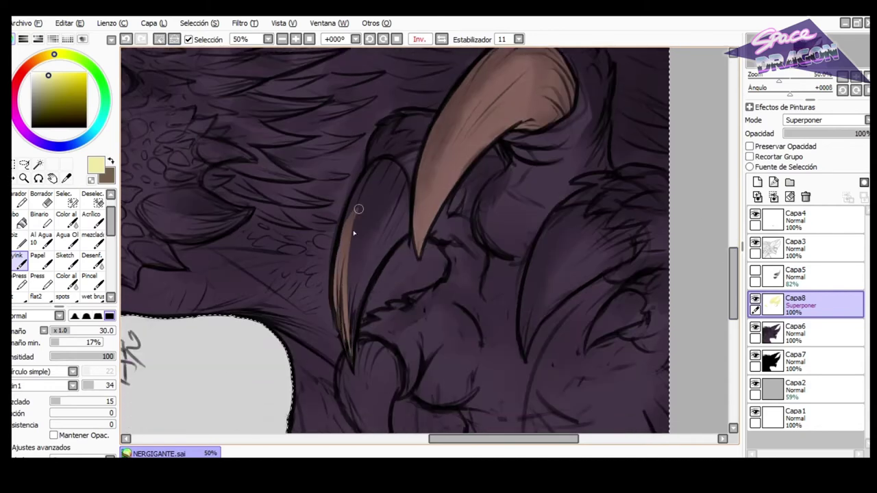
pyautogui.moveTo(391, 236)
pyautogui.mouseDown()
pyautogui.moveTo(357, 290)
pyautogui.moveTo(375, 193)
pyautogui.moveTo(363, 216)
pyautogui.mouseUp()
# Paint the short lower claw pale yellow with the flat brush and fill its pointed tip with the ink brush.
pyautogui.moveTo(321, 426); pyautogui.dragTo(347, 317)
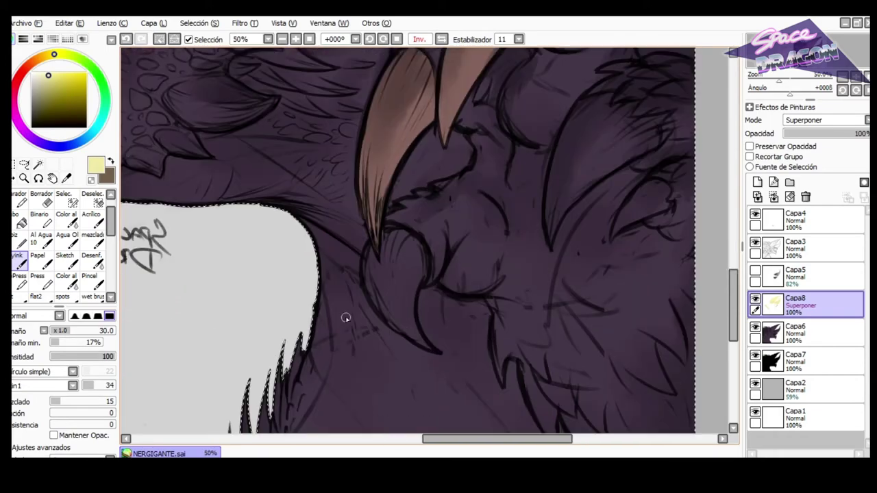
pyautogui.press('b')
pyautogui.moveTo(391, 255)
pyautogui.mouseDown()
pyautogui.moveTo(378, 272)
pyautogui.moveTo(406, 298)
pyautogui.moveTo(370, 279)
pyautogui.moveTo(385, 312)
pyautogui.mouseUp()
pyautogui.press('n')
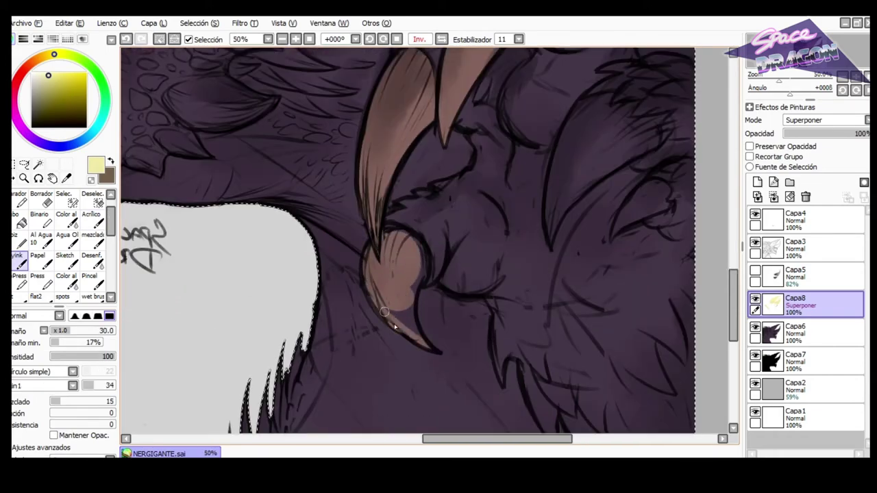
# Block in the two claws nearest the canvas edge with the flat brush, and fill the larger one with the ink brush.
pyautogui.press('b')
pyautogui.moveTo(603, 132)
pyautogui.mouseDown()
pyautogui.moveTo(582, 134)
pyautogui.moveTo(581, 161)
pyautogui.mouseUp()
pyautogui.moveTo(651, 196); pyautogui.dragTo(642, 205)
pyautogui.press('n')
pyautogui.moveTo(562, 149); pyautogui.dragTo(552, 239)
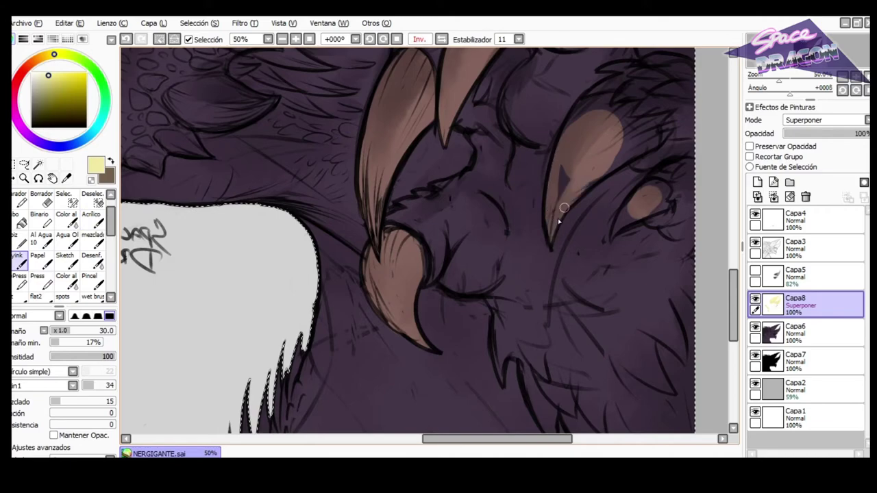
pyautogui.scroll(4, 577, 157)
pyautogui.scroll(-5, 485, 305)
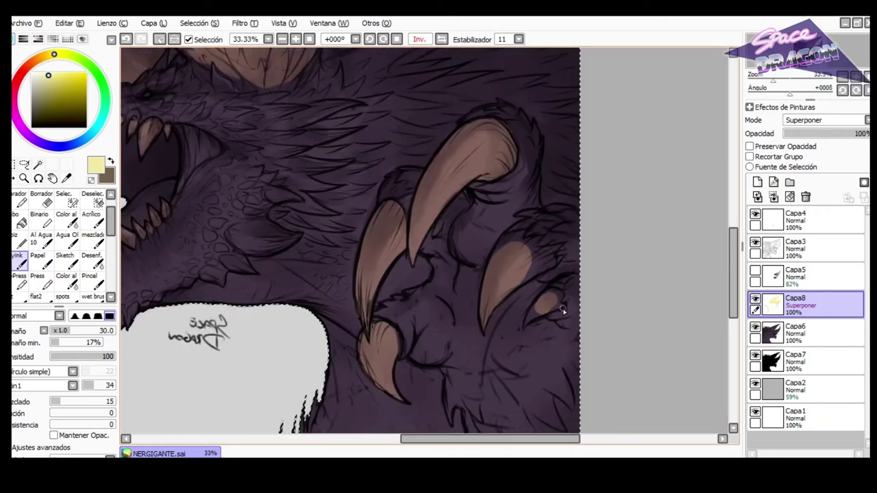
pyautogui.scroll(1, 565, 308)
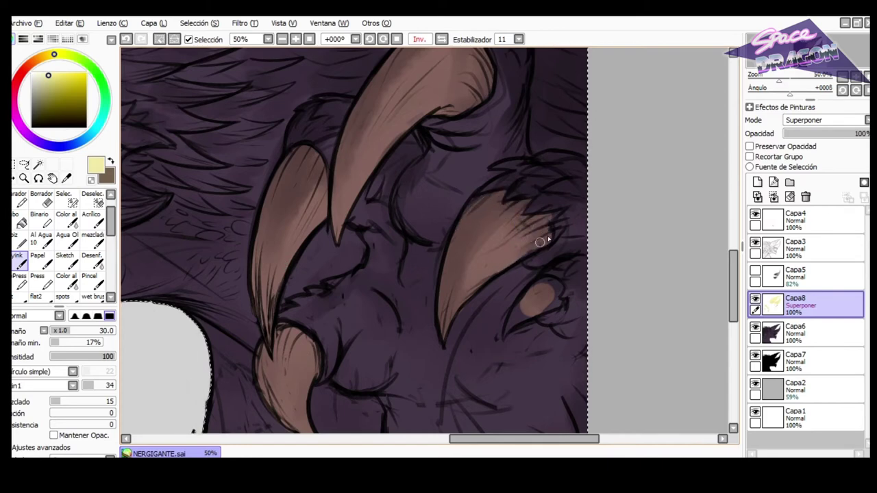
# Finish the smallest claw with the ink brush and erase the spill around the last two claws.
pyautogui.press('e')
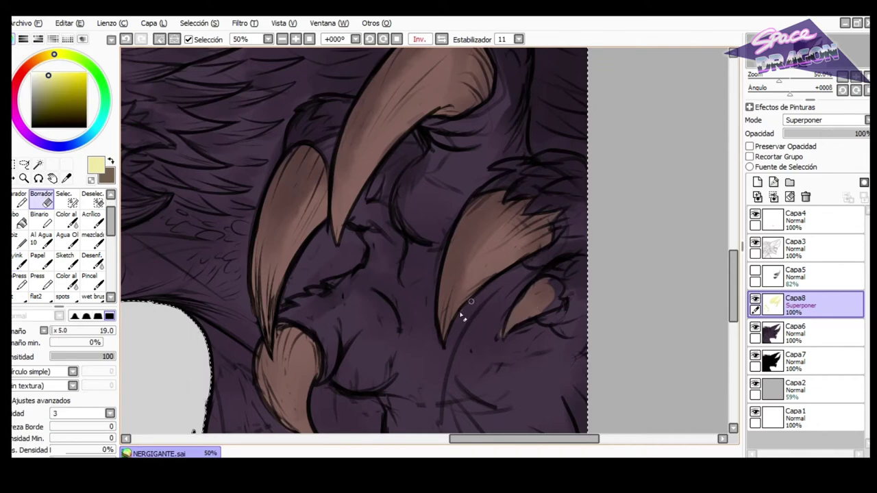
pyautogui.press('n')
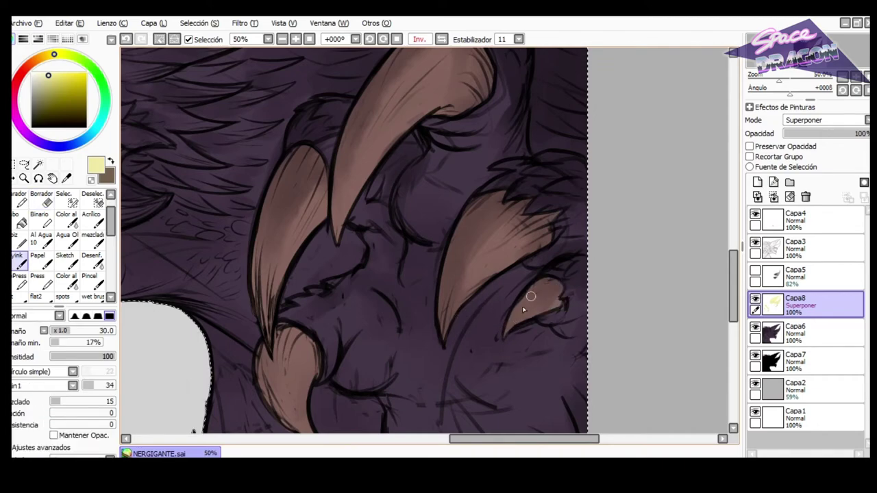
pyautogui.press('e')
pyautogui.press('n')
pyautogui.scroll(-3, 548, 313)
pyautogui.scroll(1, 470, 295)
pyautogui.scroll(-1, 381, 282)
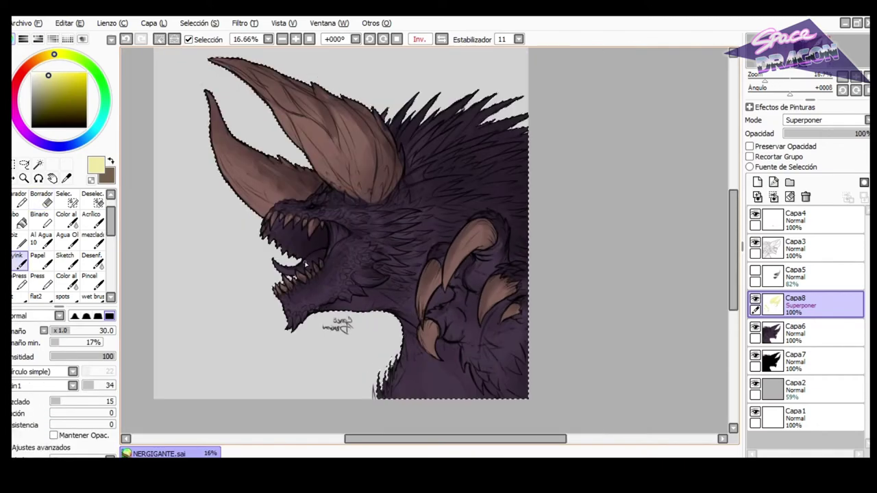
pyautogui.scroll(1, 306, 266)
pyautogui.scroll(-1, 314, 270)
pyautogui.scroll(1, 527, 193)
# Add a new layer above Capa8 and set its blending mode to Superponer.
pyautogui.click(757, 183)
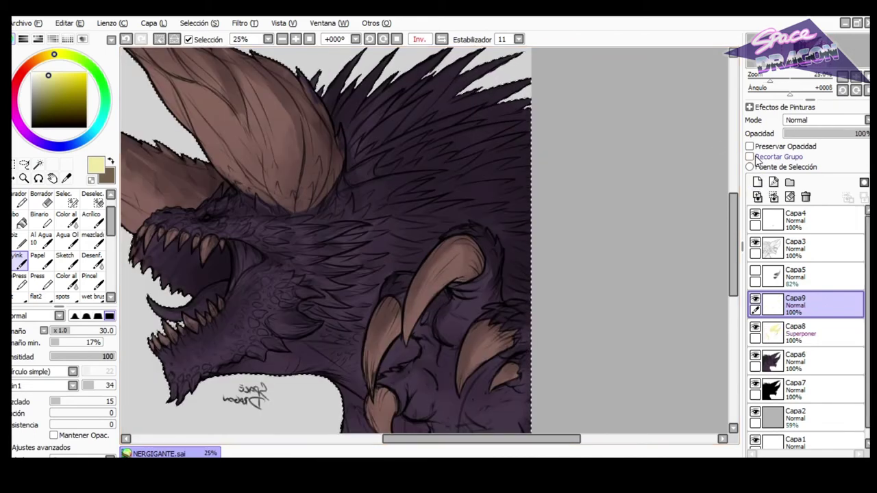
pyautogui.click(823, 120)
pyautogui.click(798, 149)
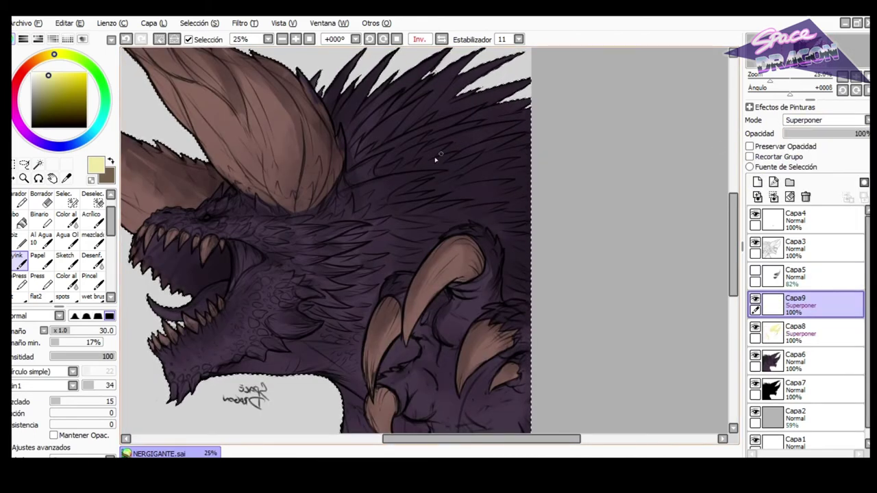
# Try tinting the back spikes and neck fur on Capa9 with a dark tone and pale yellow, and clear the layer.
pyautogui.press('x')
pyautogui.click(35, 118)
pyautogui.click(27, 296)
pyautogui.scroll(1, 356, 112)
pyautogui.moveTo(356, 112)
pyautogui.mouseDown()
pyautogui.moveTo(399, 95)
pyautogui.moveTo(430, 130)
pyautogui.moveTo(466, 121)
pyautogui.moveTo(541, 184)
pyautogui.mouseUp()
pyautogui.hotkey('ctrl', 'z')
pyautogui.press('x')
pyautogui.moveTo(521, 196); pyautogui.dragTo(381, 208)
pyautogui.moveTo(295, 270)
pyautogui.mouseDown()
pyautogui.moveTo(351, 293)
pyautogui.moveTo(327, 241)
pyautogui.mouseUp()
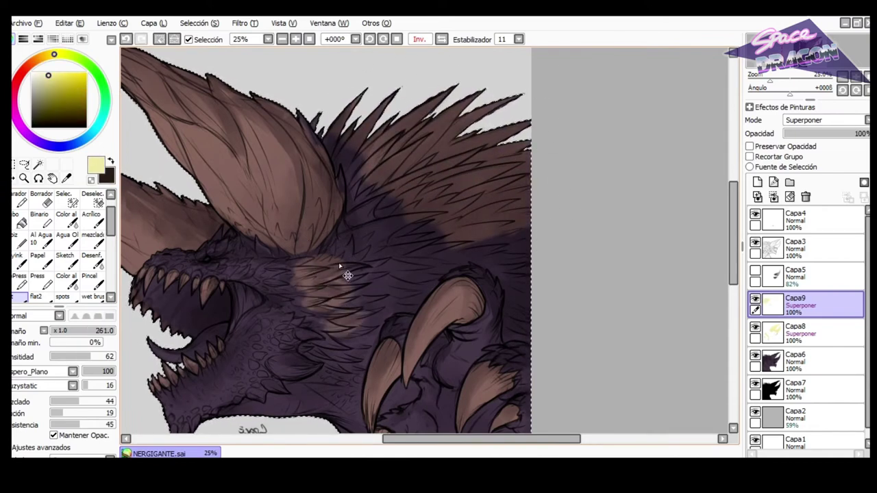
pyautogui.press('Delete')
# Touch up the large horn's base on Capa8 with the ink brush and a textured brush at size 165, and return to Capa9.
pyautogui.click(801, 333)
pyautogui.click(19, 261)
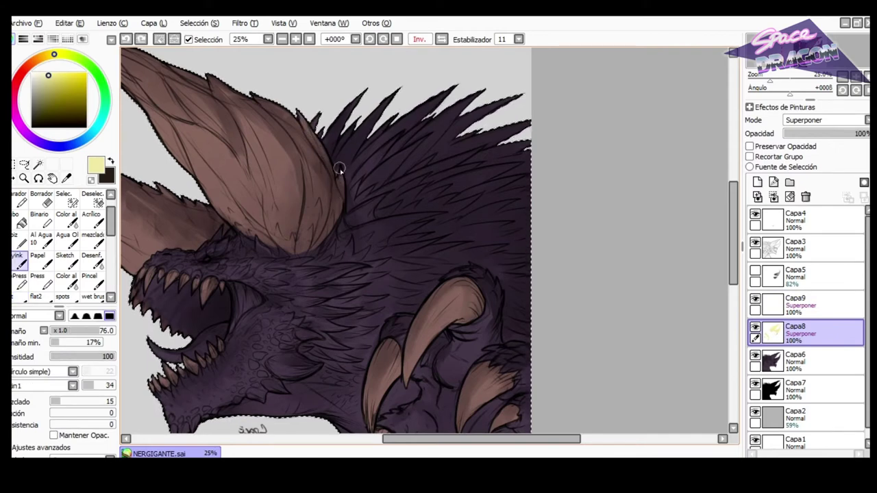
pyautogui.press('c')
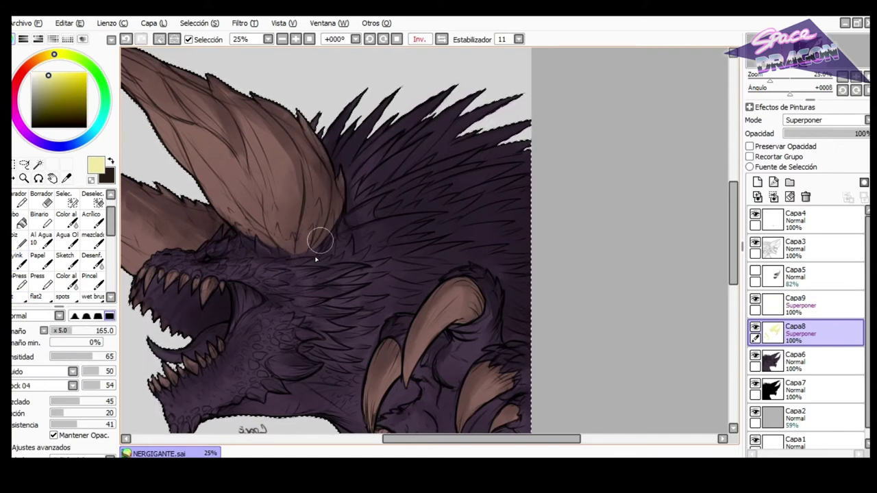
pyautogui.click(795, 305)
pyautogui.click(19, 260)
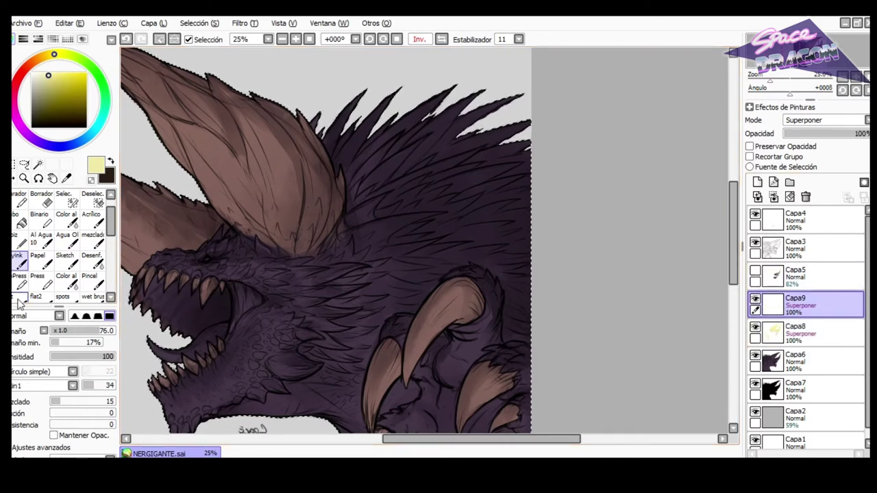
pyautogui.hotkey('ctrl', 't')
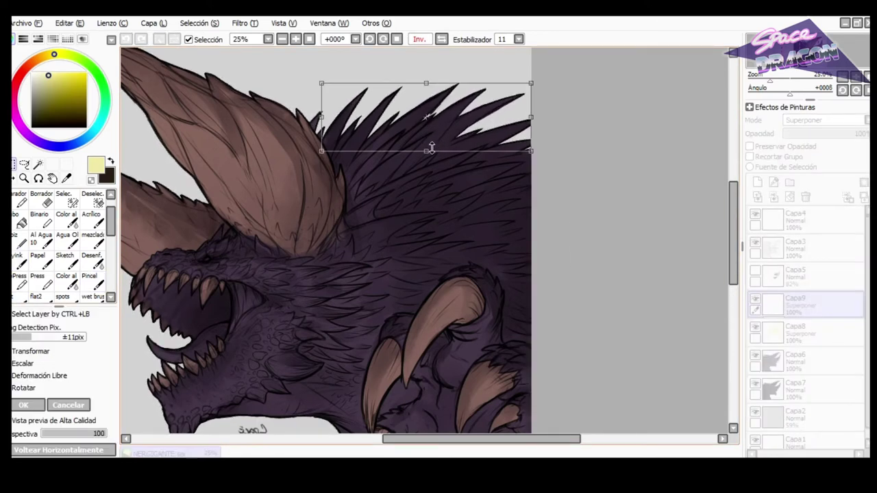
pyautogui.press('Return')
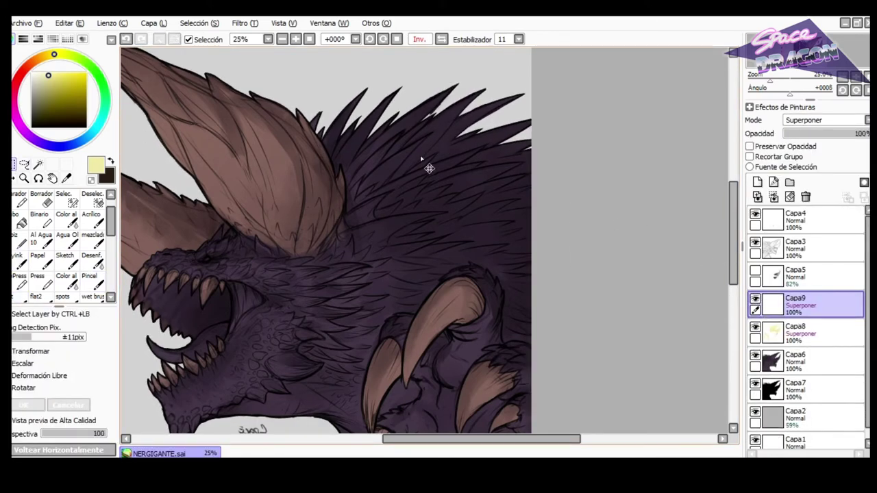
pyautogui.hotkey('ctrl', 'z')
pyautogui.hotkey('ctrl', 'z')
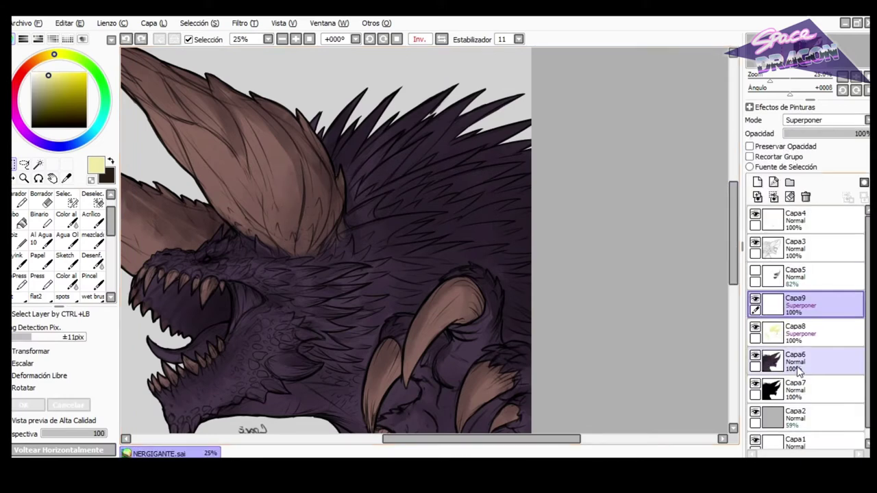
pyautogui.hotkey('ctrl', 't')
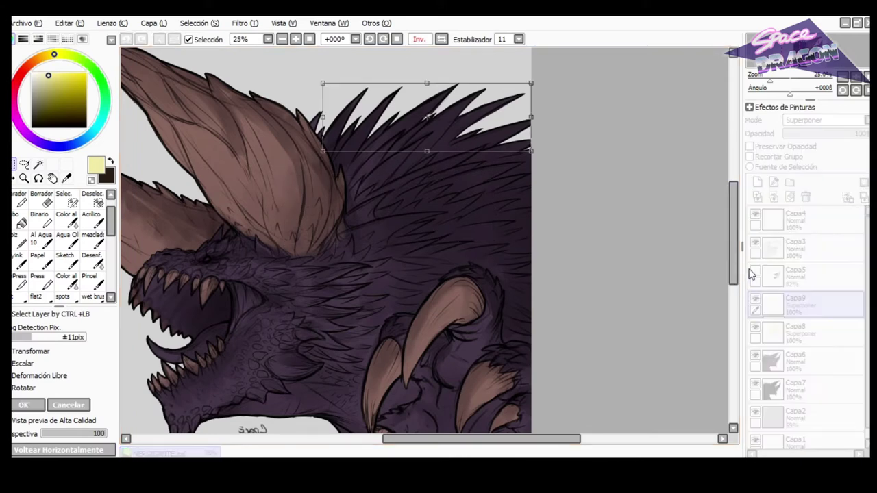
pyautogui.press('Return')
# Try the textured flat brush in pale yellow on the back spikes, undo the trial and set the brush density to 46.
pyautogui.click(18, 300)
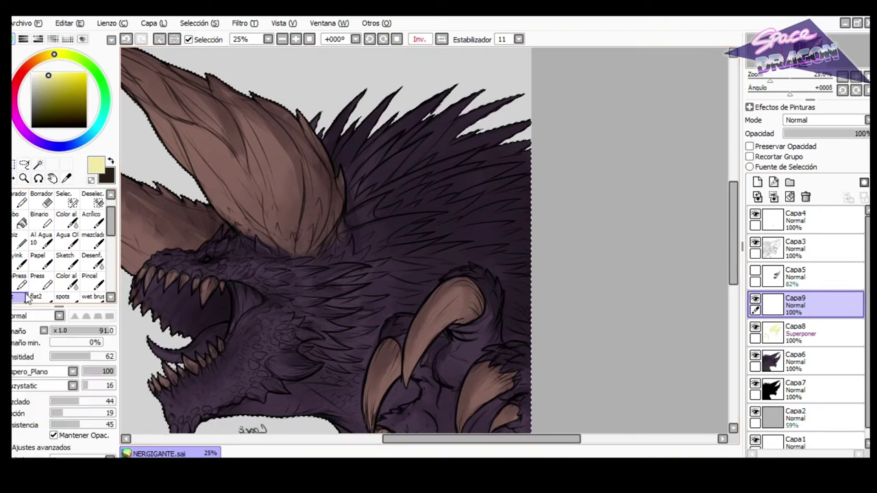
pyautogui.moveTo(454, 89); pyautogui.dragTo(403, 126)
pyautogui.click(826, 120)
pyautogui.click(816, 161)
pyautogui.hotkey('ctrl', 'z')
pyautogui.click(80, 356)
# Tint the rear back spikes pale yellow on Capa9 and set the layer's blending mode to Superponer.
pyautogui.moveTo(452, 89); pyautogui.dragTo(392, 134)
pyautogui.moveTo(482, 92); pyautogui.dragTo(436, 131)
pyautogui.moveTo(519, 97); pyautogui.dragTo(458, 134)
pyautogui.moveTo(522, 132); pyautogui.dragTo(473, 144)
pyautogui.click(809, 122)
pyautogui.click(808, 161)
pyautogui.press('e')
pyautogui.press('e')
# Tint the back spikes nearest the large horn pale yellow and adjust the eraser's density.
pyautogui.moveTo(364, 94); pyautogui.dragTo(336, 159)
pyautogui.moveTo(396, 94); pyautogui.dragTo(348, 154)
pyautogui.moveTo(428, 117)
pyautogui.mouseDown()
pyautogui.moveTo(359, 180)
pyautogui.moveTo(374, 174)
pyautogui.mouseUp()
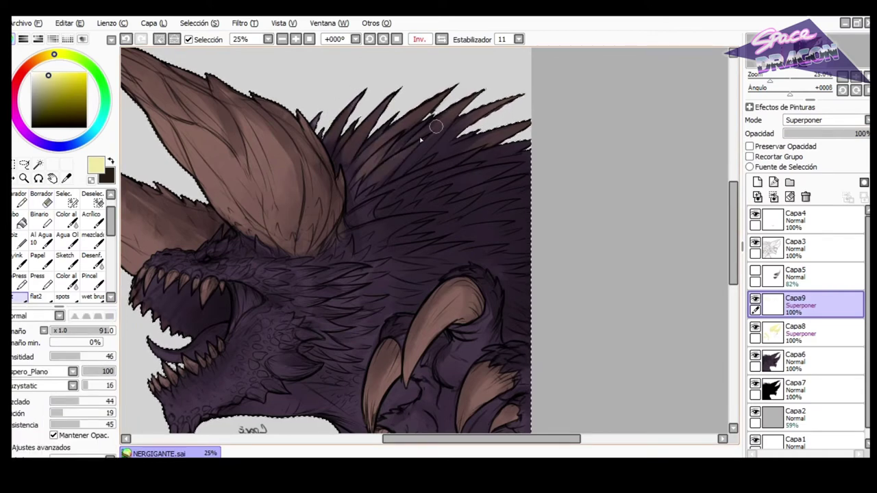
pyautogui.press('e')
pyautogui.click(91, 358)
pyautogui.press('e')
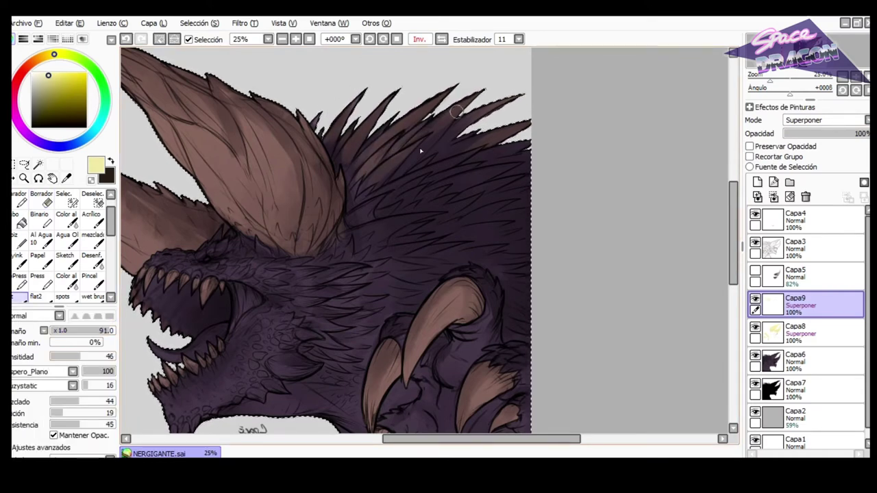
# Cover the fur along the upper back with pale yellow tint, enlarging the brush to size 255.
pyautogui.moveTo(442, 122); pyautogui.dragTo(402, 164)
pyautogui.moveTo(466, 132); pyautogui.dragTo(410, 169)
pyautogui.moveTo(526, 137); pyautogui.dragTo(453, 171)
pyautogui.moveTo(522, 168)
pyautogui.mouseDown()
pyautogui.moveTo(563, 163)
pyautogui.moveTo(431, 195)
pyautogui.mouseUp()
pyautogui.moveTo(548, 176); pyautogui.dragTo(524, 184)
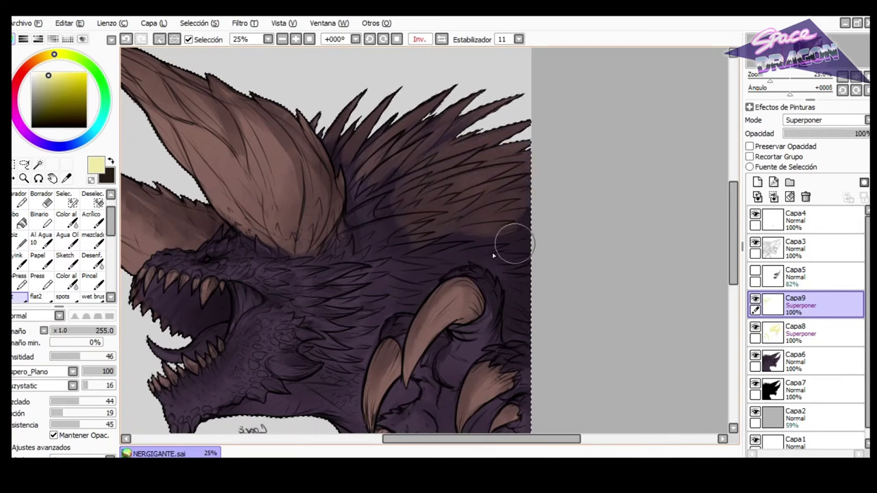
pyautogui.moveTo(526, 236); pyautogui.dragTo(488, 243)
# Tint the fur just behind the large horn pale yellow with a smaller brush.
pyautogui.press('[')
pyautogui.press('[')
pyautogui.press('[')
pyautogui.moveTo(397, 225); pyautogui.dragTo(352, 240)
pyautogui.moveTo(405, 240); pyautogui.dragTo(363, 245)
pyautogui.moveTo(383, 199); pyautogui.dragTo(354, 223)
pyautogui.moveTo(377, 180); pyautogui.dragTo(352, 211)
# Tint the cheek spines below the large horn pale yellow at brush size 40 and undo the last two strokes.
pyautogui.press('[')
pyautogui.press('[')
pyautogui.moveTo(322, 270); pyautogui.dragTo(292, 275)
pyautogui.moveTo(345, 270)
pyautogui.mouseDown()
pyautogui.moveTo(317, 283)
pyautogui.moveTo(349, 286)
pyautogui.mouseUp()
pyautogui.scroll(1, 303, 340)
pyautogui.moveTo(385, 258)
pyautogui.mouseDown()
pyautogui.moveTo(346, 268)
pyautogui.moveTo(392, 245)
pyautogui.moveTo(385, 258)
pyautogui.moveTo(363, 251)
pyautogui.moveTo(344, 263)
pyautogui.mouseUp()
pyautogui.hotkey('ctrl', 'z')
pyautogui.hotkey('ctrl', 'z')
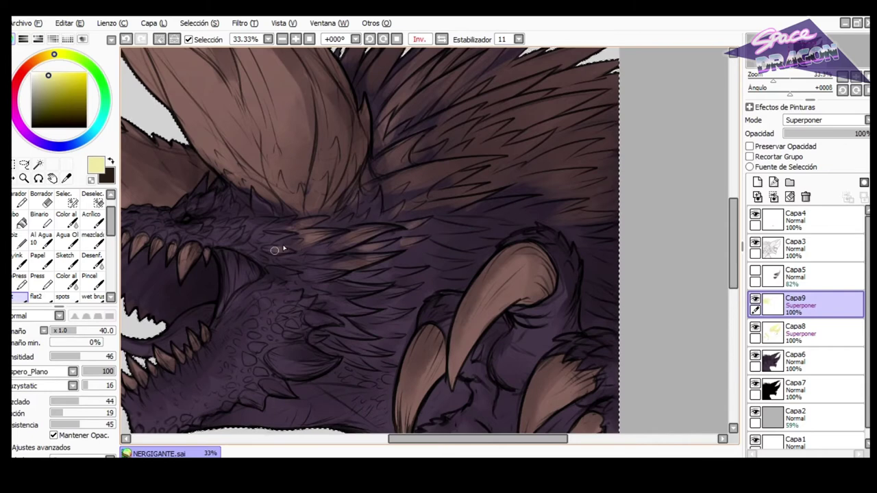
# Tint the jaw spikes and the lower cheek spines pale yellow and tidy the large jaw spike with the eraser.
pyautogui.moveTo(309, 306); pyautogui.dragTo(301, 300)
pyautogui.moveTo(289, 368); pyautogui.dragTo(279, 353)
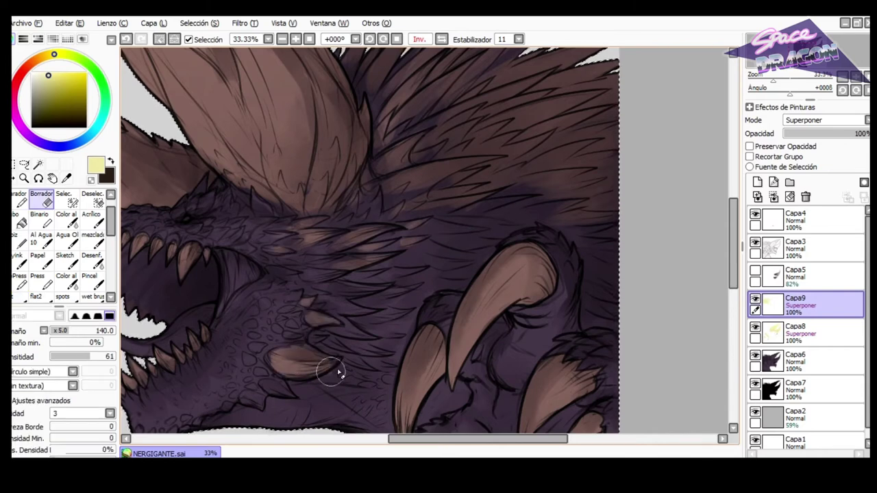
pyautogui.moveTo(269, 385)
pyautogui.mouseDown()
pyautogui.moveTo(281, 389)
pyautogui.moveTo(262, 395)
pyautogui.mouseUp()
pyautogui.moveTo(366, 337)
pyautogui.mouseDown()
pyautogui.moveTo(342, 329)
pyautogui.moveTo(337, 305)
pyautogui.mouseUp()
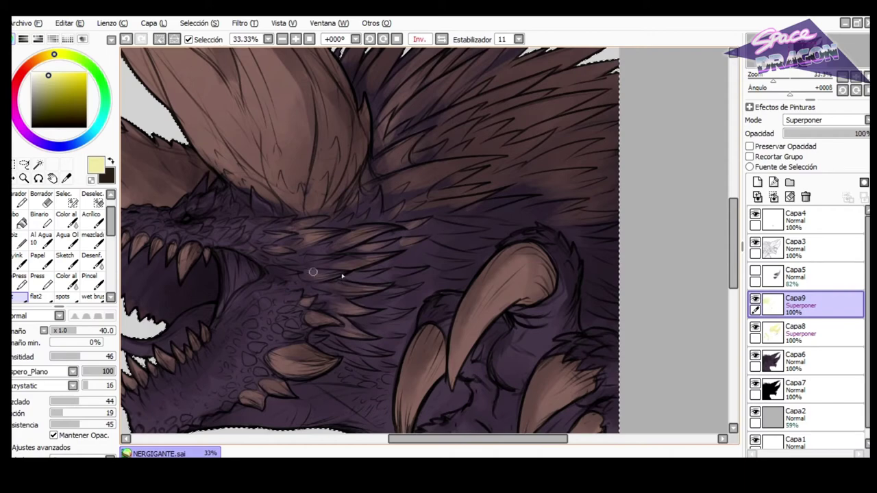
# Check the drawing mirrored and set the size 71 brush to density 44, shape intensity 26 and texture intensity 28.
pyautogui.press('h')
pyautogui.scroll(-1, 562, 165)
pyautogui.moveTo(558, 215); pyautogui.dragTo(460, 166)
pyautogui.scroll(1, 460, 178)
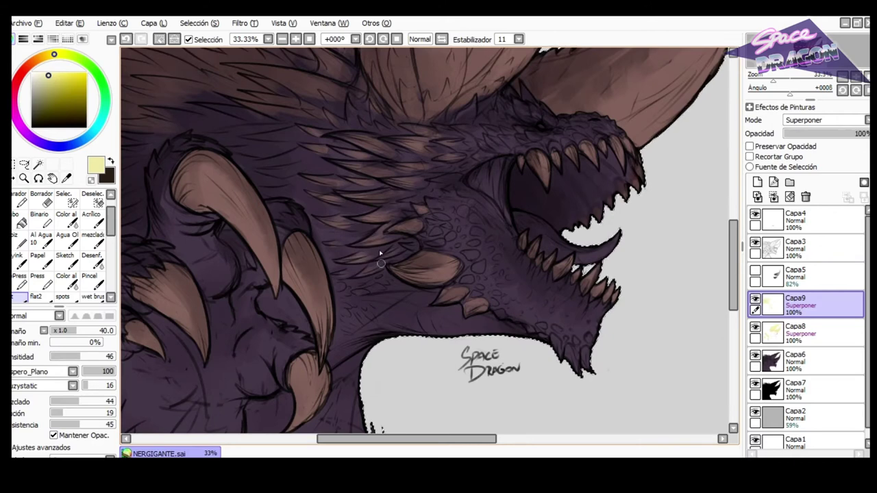
pyautogui.press('b')
pyautogui.click(79, 356)
pyautogui.click(90, 372)
pyautogui.click(92, 385)
# Restore the flipped view and softly tint the neck and shoulder fur above the claws pale yellow.
pyautogui.click(441, 39)
pyautogui.moveTo(592, 170); pyautogui.dragTo(575, 171)
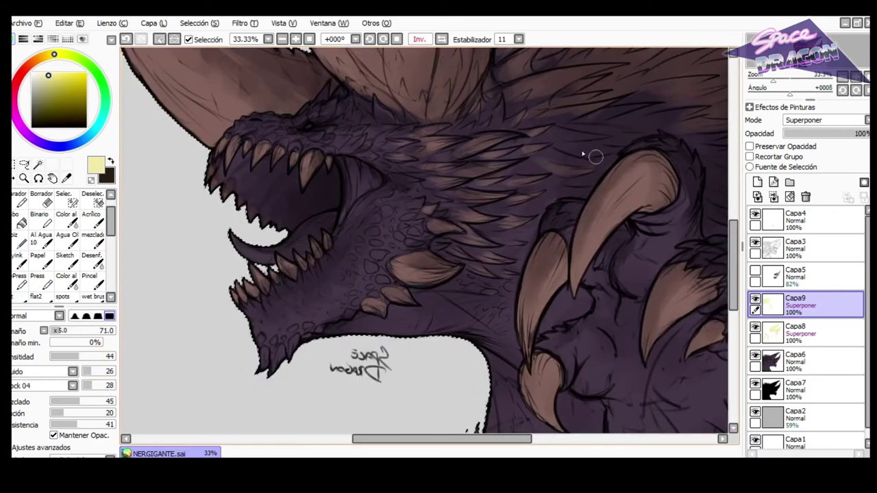
pyautogui.moveTo(672, 164); pyautogui.dragTo(518, 213)
pyautogui.scroll(-1, 517, 212)
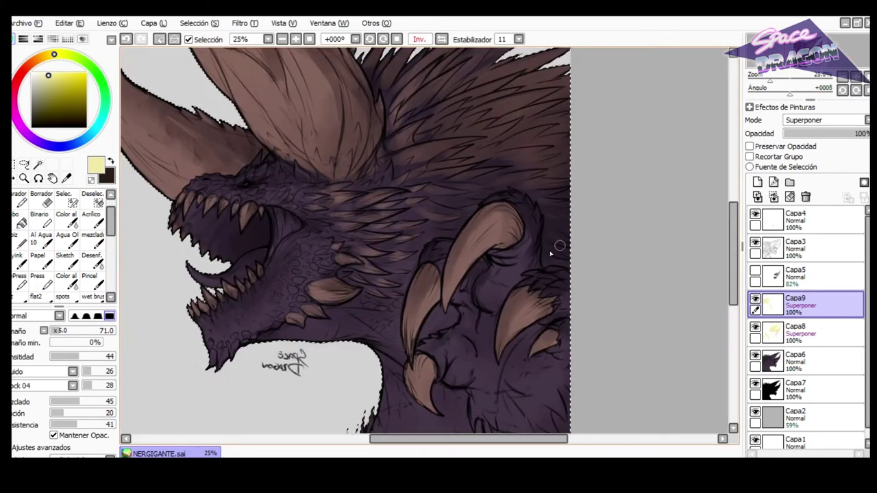
pyautogui.moveTo(522, 176); pyautogui.dragTo(523, 231)
# Darken the back spike tips with the dark colour at density 58, shape intensity 46 and texture intensity 50.
pyautogui.press('x')
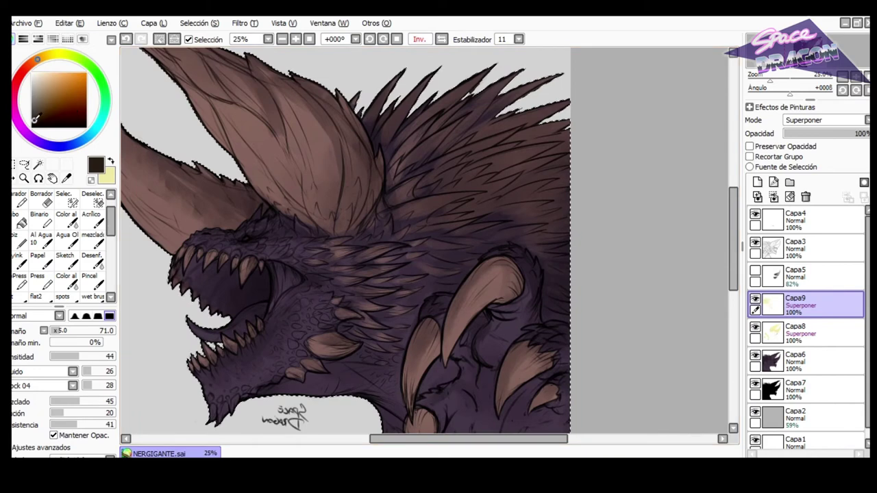
pyautogui.click(97, 371)
pyautogui.click(99, 386)
pyautogui.click(88, 357)
pyautogui.moveTo(491, 69); pyautogui.dragTo(466, 90)
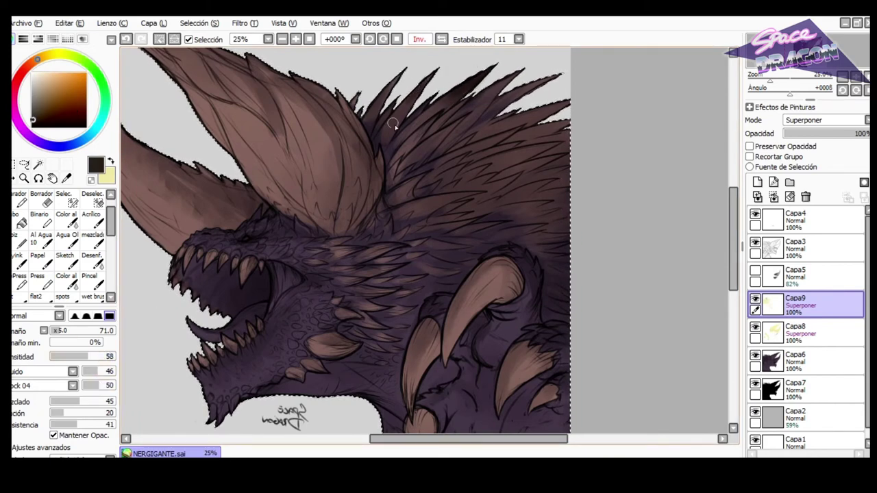
pyautogui.moveTo(388, 93)
pyautogui.mouseDown()
pyautogui.moveTo(517, 72)
pyautogui.moveTo(551, 81)
pyautogui.moveTo(562, 106)
pyautogui.mouseUp()
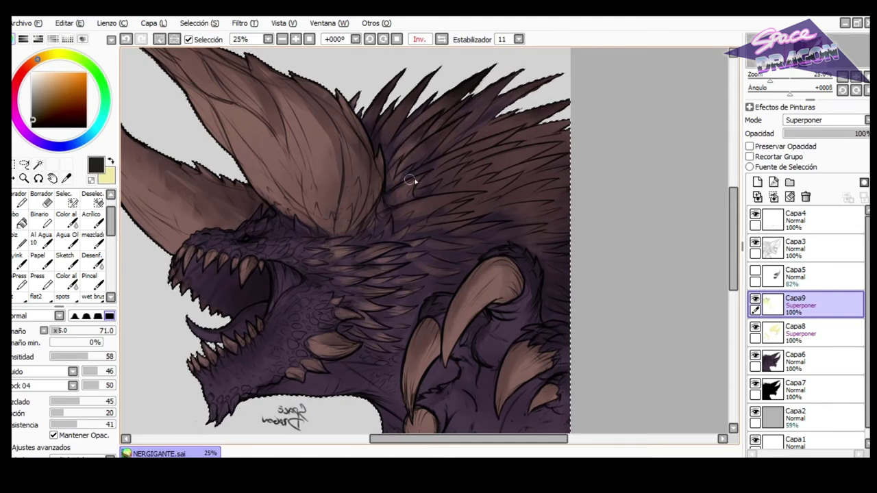
# Shade the cheek spines and jaw spikes with the dark colour at brush size 41.
pyautogui.scroll(1, 501, 183)
pyautogui.press('[')
pyautogui.press('[')
pyautogui.press('[')
pyautogui.moveTo(345, 266); pyautogui.dragTo(359, 268)
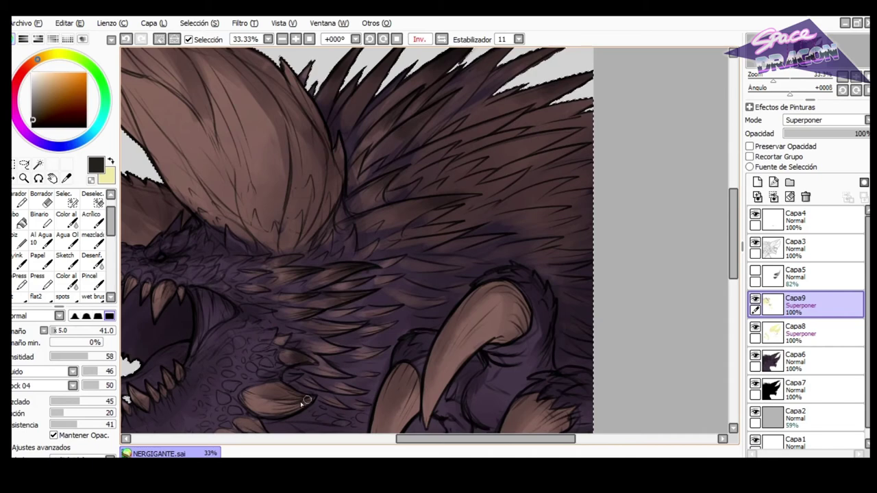
pyautogui.scroll(-1, 302, 366)
pyautogui.moveTo(252, 408); pyautogui.dragTo(324, 315)
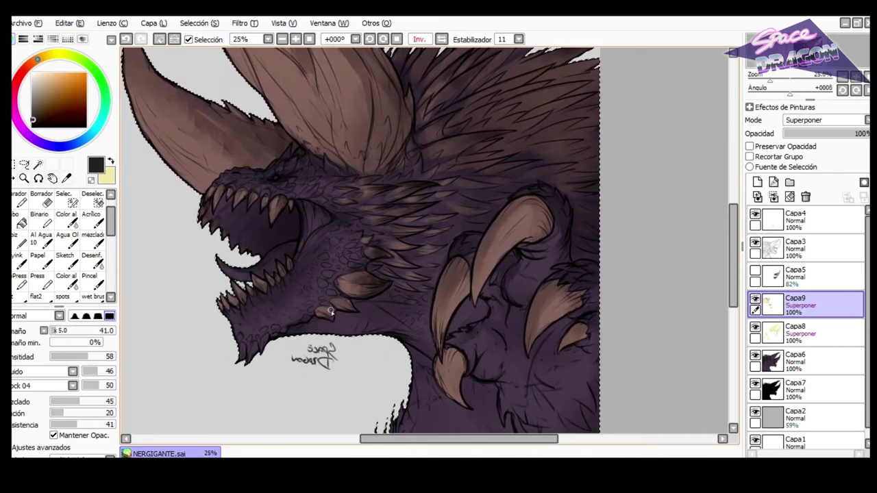
# Try darkening the base of the largest claw on Capa9 with the brush at size 122.
pyautogui.scroll(1, 324, 315)
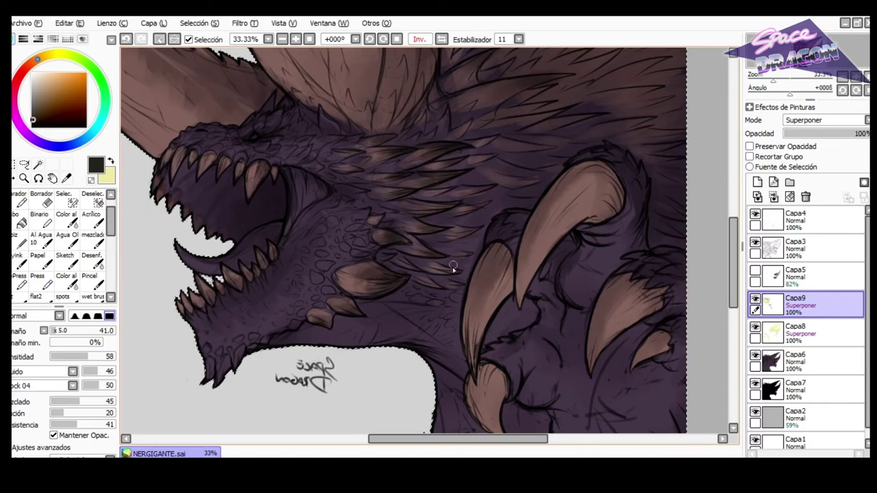
pyautogui.moveTo(736, 239); pyautogui.dragTo(736, 240)
pyautogui.press(']')
pyautogui.moveTo(593, 206)
pyautogui.mouseDown()
pyautogui.moveTo(609, 186)
pyautogui.moveTo(591, 193)
pyautogui.moveTo(596, 209)
pyautogui.mouseUp()
pyautogui.press('x')
pyautogui.hotkey('ctrl', 'z')
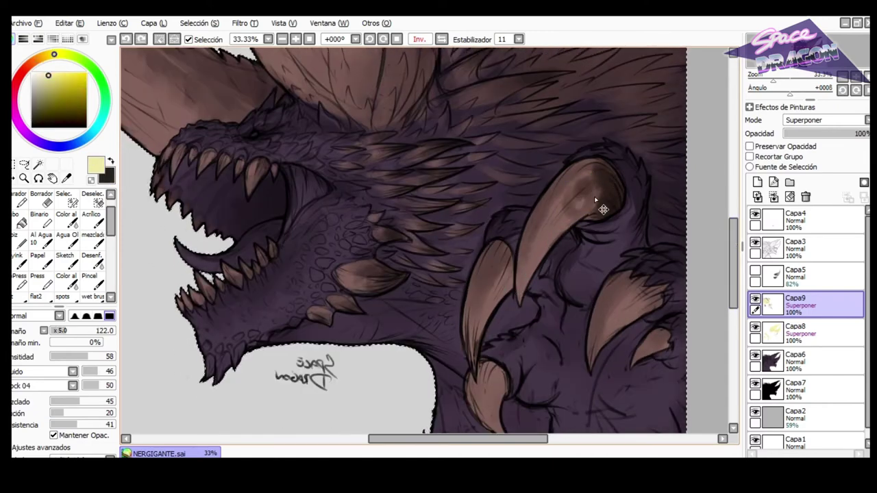
# Darken the bases of the claws on Capa8 with the dark colour, reducing the brush to size 45.
pyautogui.click(788, 334)
pyautogui.press('x')
pyautogui.moveTo(620, 205)
pyautogui.mouseDown()
pyautogui.moveTo(607, 170)
pyautogui.moveTo(576, 176)
pyautogui.mouseUp()
pyautogui.moveTo(657, 335); pyautogui.dragTo(662, 335)
pyautogui.press('x')
pyautogui.press('x')
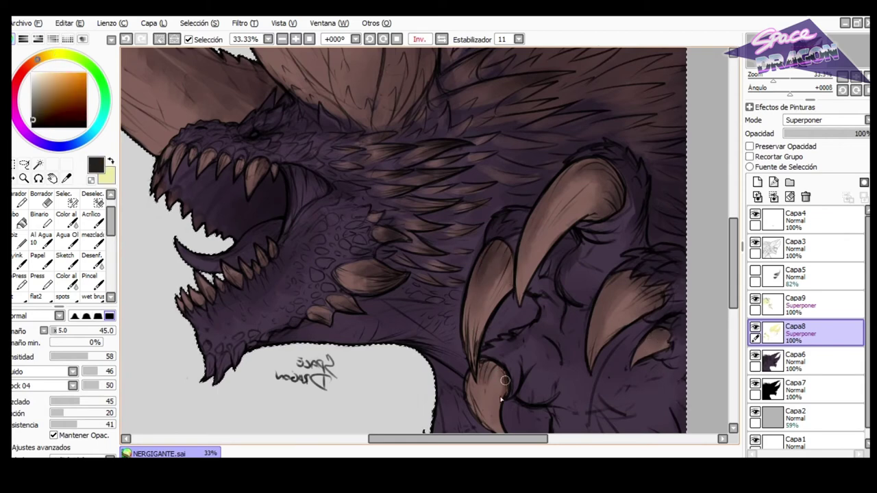
# Paint pale yellow light on the lowest claw on the Capa8 overlay layer.
pyautogui.press('x')
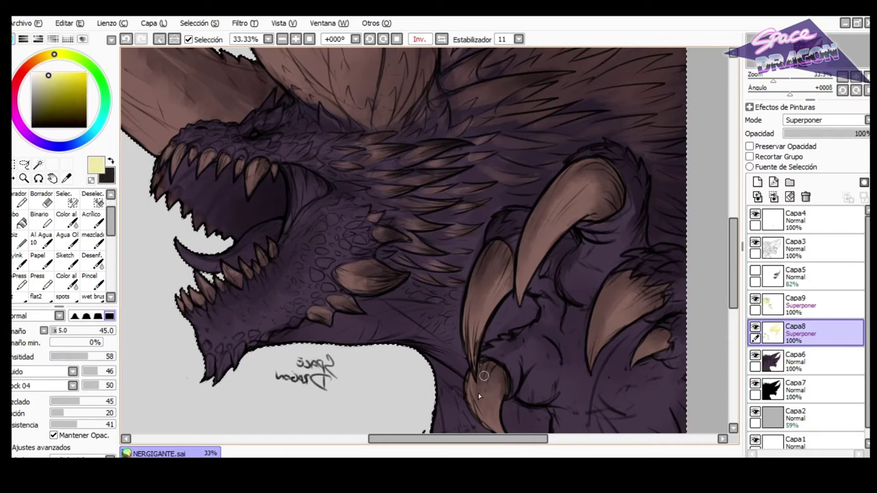
pyautogui.scroll(-1, 475, 368)
pyautogui.moveTo(554, 71); pyautogui.dragTo(537, 184)
# Shade the creature's back spikes on the Capa9 overlay layer, alternating between the dark and pale yellow colors.
pyautogui.press('x')
pyautogui.click(799, 307)
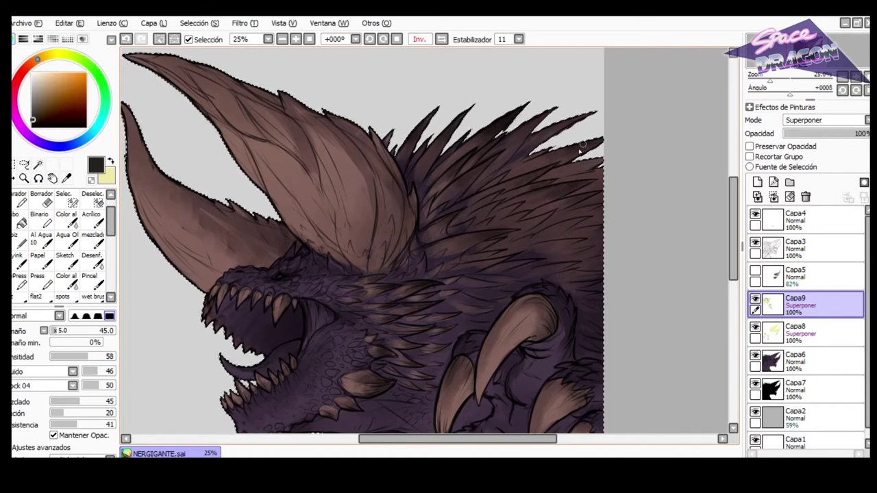
pyautogui.press('x')
pyautogui.press('x')
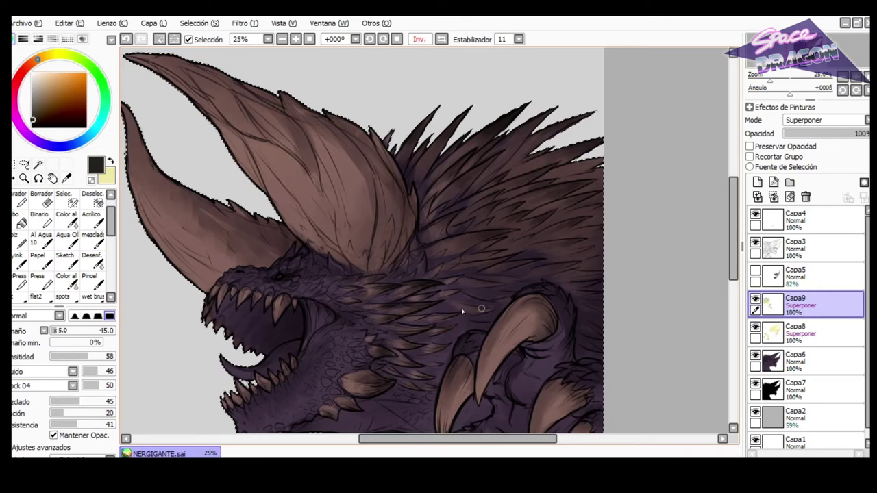
pyautogui.scroll(-1, 558, 139)
pyautogui.scroll(1, 572, 209)
pyautogui.press('x')
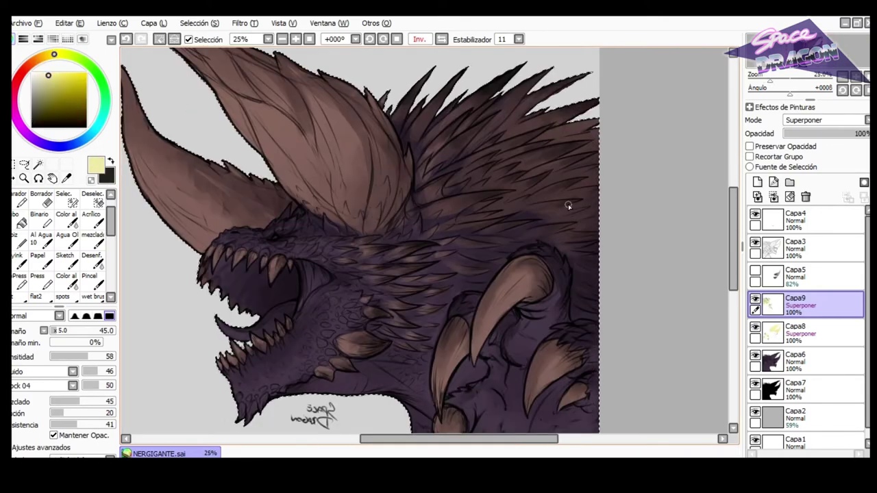
pyautogui.click(39, 72)
pyautogui.click(19, 298)
pyautogui.click(109, 357)
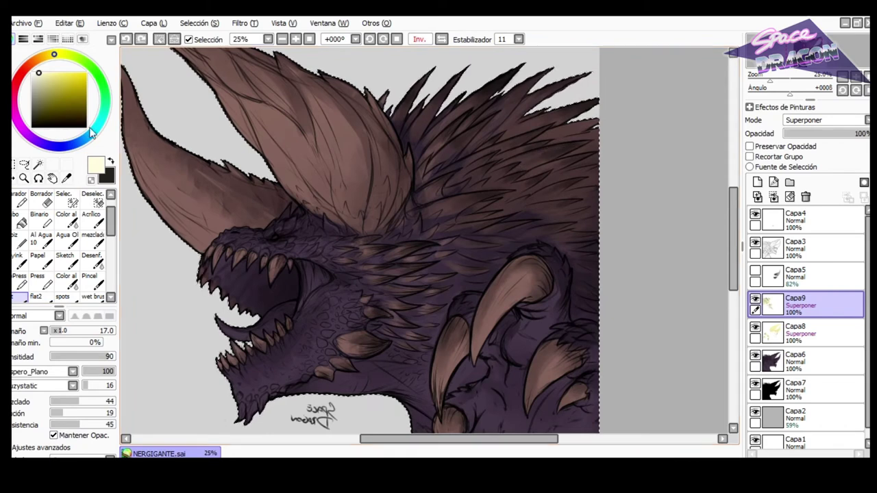
pyautogui.click(21, 261)
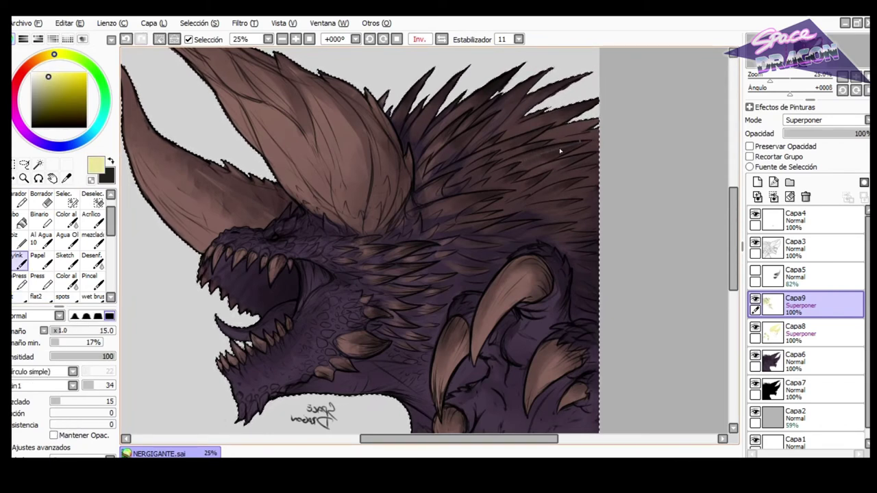
# Add a new Normal layer above Capa9 and paint pale peach highlights on the upper back spikes with a size 17 brush.
pyautogui.click(757, 184)
pyautogui.click(36, 63)
pyautogui.click(19, 299)
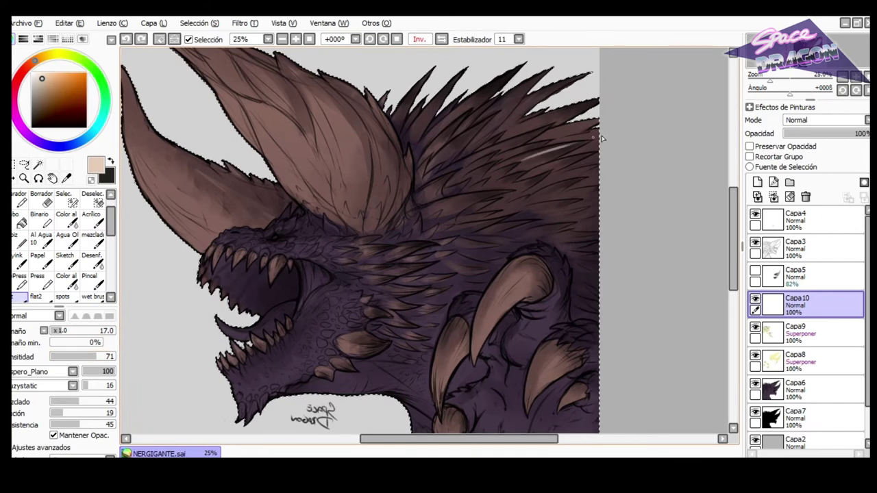
# Darken the back spikes on Capa9, and paint peach highlights on the upper spikes on Capa10 with a size 40 brush.
pyautogui.click(795, 330)
pyautogui.press('x')
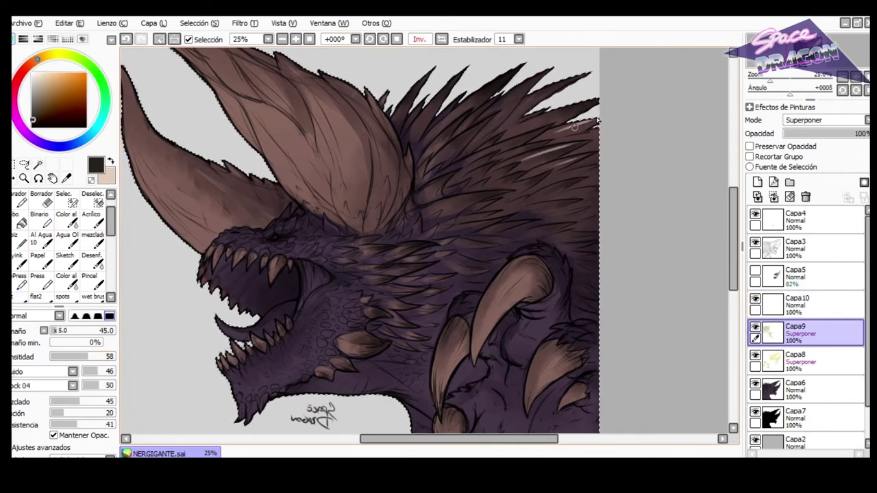
pyautogui.click(797, 310)
pyautogui.press('x')
pyautogui.click(18, 301)
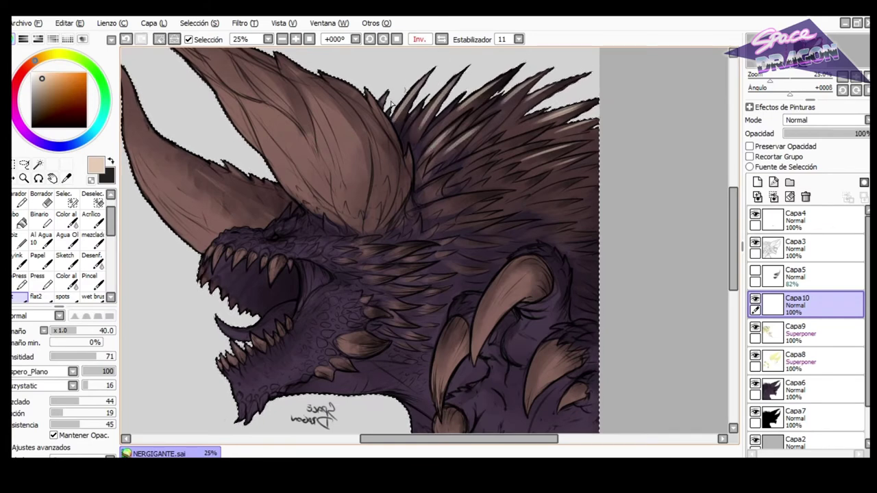
# Undo the last highlight, reduce the brush to size 14 and paint thin highlights on the spikes behind the horn.
pyautogui.hotkey('ctrl', 'z')
pyautogui.press('[')
pyautogui.press('[')
pyautogui.press('[')
pyautogui.press('[')
pyautogui.press('[')
pyautogui.press('[')
pyautogui.moveTo(420, 174); pyautogui.dragTo(427, 167)
pyautogui.hotkey('ctrl', 'z')
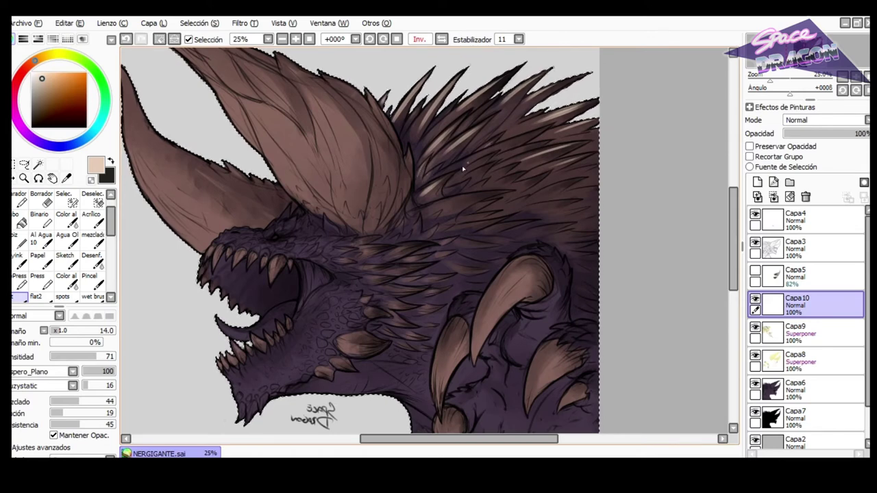
# Enlarge the brush to size 24 and add peach highlights to the spikes across the middle of the back.
pyautogui.press(']')
pyautogui.press(']')
pyautogui.press(']')
pyautogui.press(']')
pyautogui.press(']')
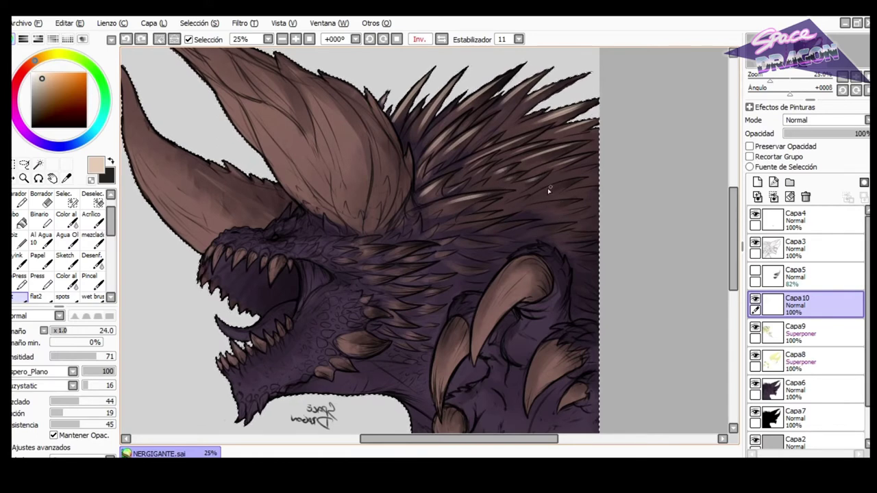
# Paint peach highlights on the spikes behind the jaw, undoing and redrawing the strokes that miss.
pyautogui.press('Delete')
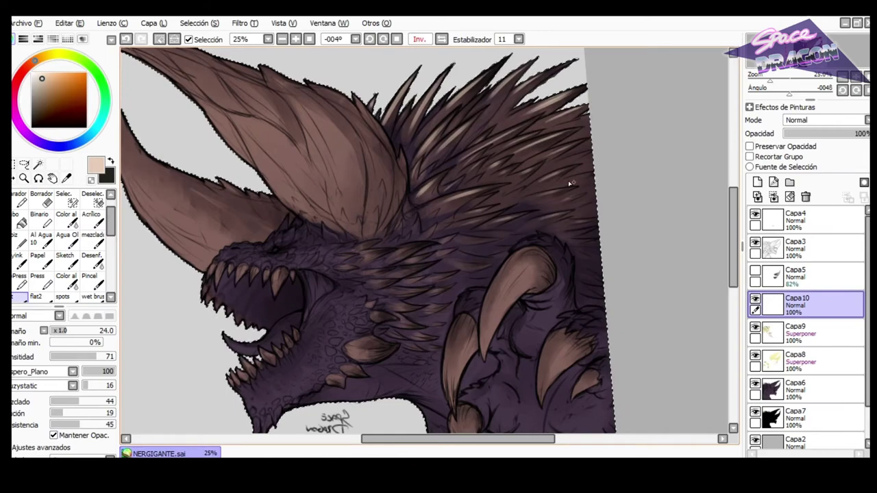
pyautogui.moveTo(397, 260); pyautogui.dragTo(427, 243)
pyautogui.hotkey('ctrl', 'z')
pyautogui.scroll(2, 410, 258)
pyautogui.moveTo(381, 265); pyautogui.dragTo(455, 232)
pyautogui.hotkey('ctrl', 'z')
pyautogui.moveTo(378, 267); pyautogui.dragTo(453, 233)
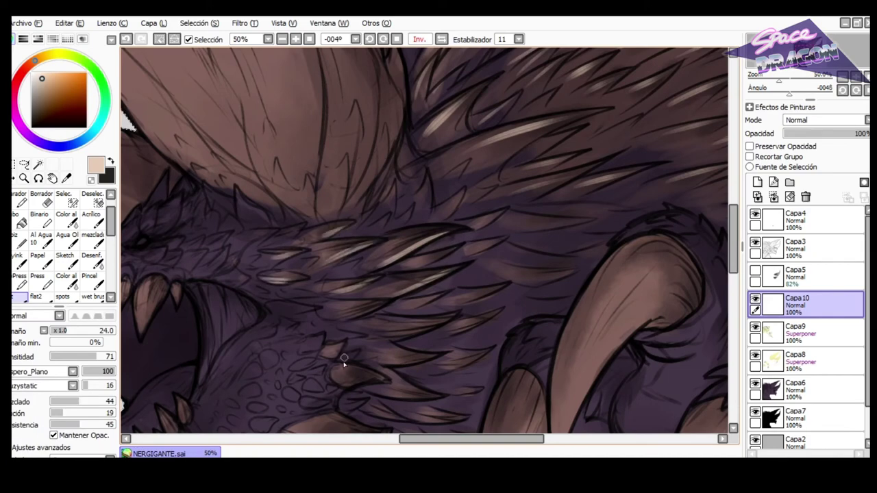
pyautogui.moveTo(340, 385); pyautogui.dragTo(356, 381)
# Highlight the remaining neck and cheek spikes with short tapered peach strokes on a rotated canvas.
pyautogui.moveTo(421, 345)
pyautogui.mouseDown()
pyautogui.moveTo(361, 274)
pyautogui.moveTo(405, 188)
pyautogui.mouseUp()
pyautogui.moveTo(312, 133); pyautogui.dragTo(334, 119)
pyautogui.moveTo(293, 123); pyautogui.dragTo(325, 100)
pyautogui.moveTo(256, 129); pyautogui.dragTo(290, 103)
pyautogui.hotkey('ctrl', 'z')
pyautogui.moveTo(267, 151); pyautogui.dragTo(293, 123)
pyautogui.moveTo(247, 155); pyautogui.dragTo(257, 143)
pyautogui.moveTo(277, 189); pyautogui.dragTo(289, 171)
pyautogui.hotkey('ctrl', 'z')
pyautogui.moveTo(304, 207)
pyautogui.mouseDown()
pyautogui.moveTo(314, 172)
pyautogui.moveTo(288, 169)
pyautogui.mouseUp()
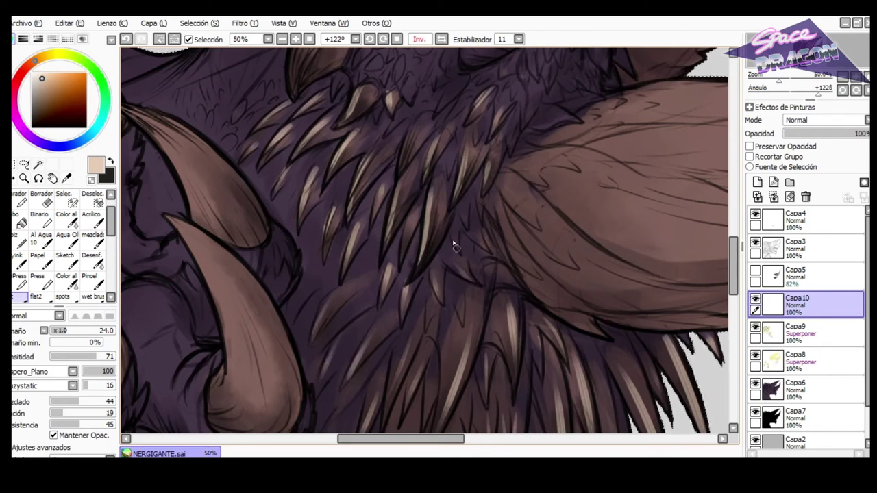
# Reset the canvas rotation and lower the Capa10 layer's opacity to 63%.
pyautogui.click(396, 40)
pyautogui.scroll(-3, 417, 52)
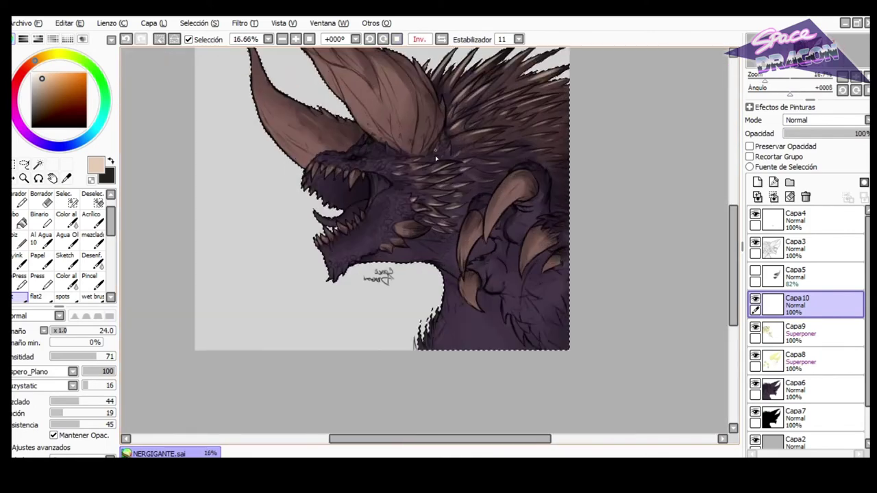
pyautogui.scroll(1, 440, 137)
pyautogui.click(840, 136)
# Paint peach highlights along the large claws, varying the brush size as needed.
pyautogui.moveTo(496, 277); pyautogui.dragTo(484, 257)
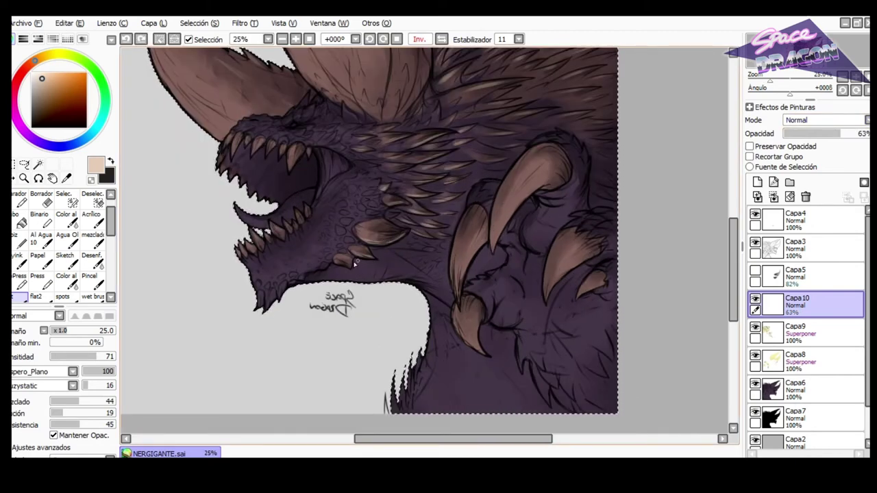
pyautogui.moveTo(486, 273); pyautogui.dragTo(466, 275)
pyautogui.moveTo(461, 288); pyautogui.dragTo(469, 253)
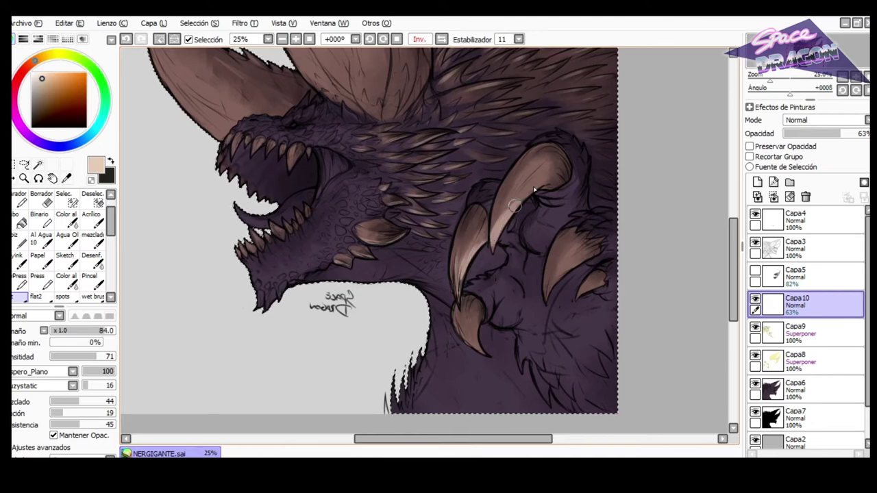
pyautogui.keyDown('ctrl'); pyautogui.keyDown('alt'); pyautogui.moveTo(528, 198); pyautogui.dragTo(557, 304); pyautogui.keyUp('alt'); pyautogui.keyUp('ctrl')
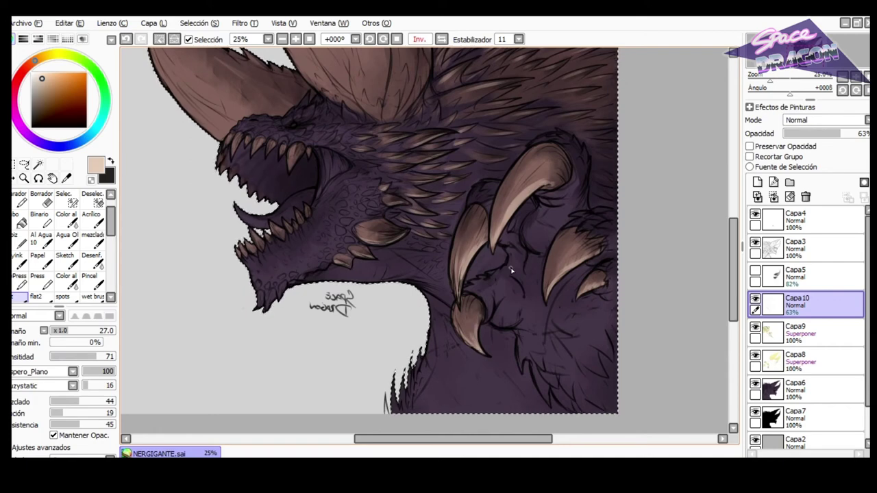
# Highlight the upper teeth with a size 12 peach brush.
pyautogui.scroll(2, 329, 299)
pyautogui.moveTo(301, 246); pyautogui.dragTo(291, 245)
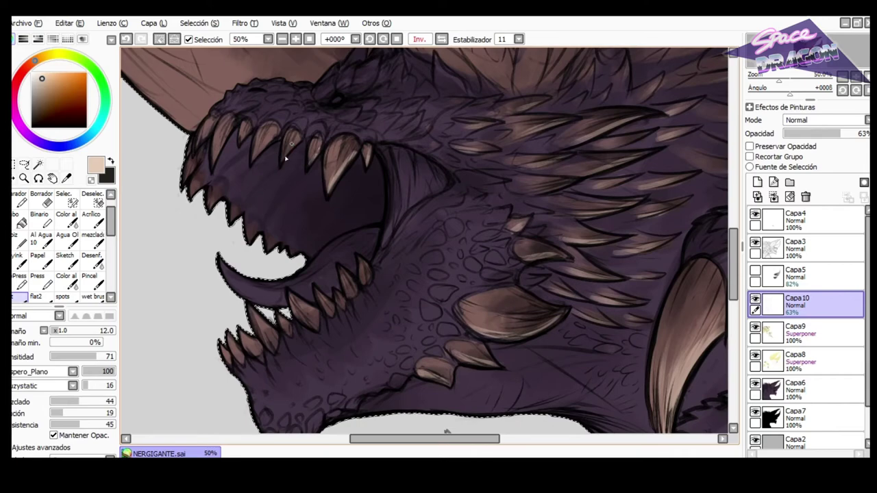
pyautogui.moveTo(277, 151); pyautogui.dragTo(270, 137)
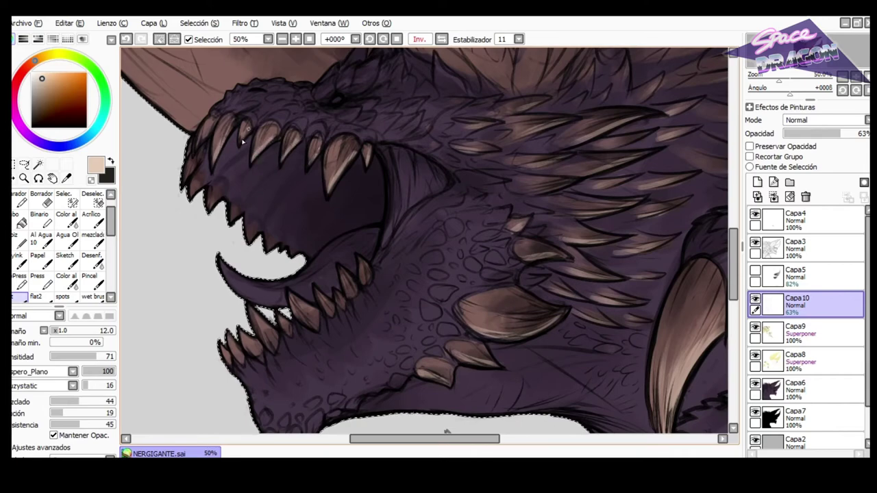
# Mirror the view, highlight the lower teeth in peach and soften the strokes with the Desenf. brush at size 53.
pyautogui.press('h')
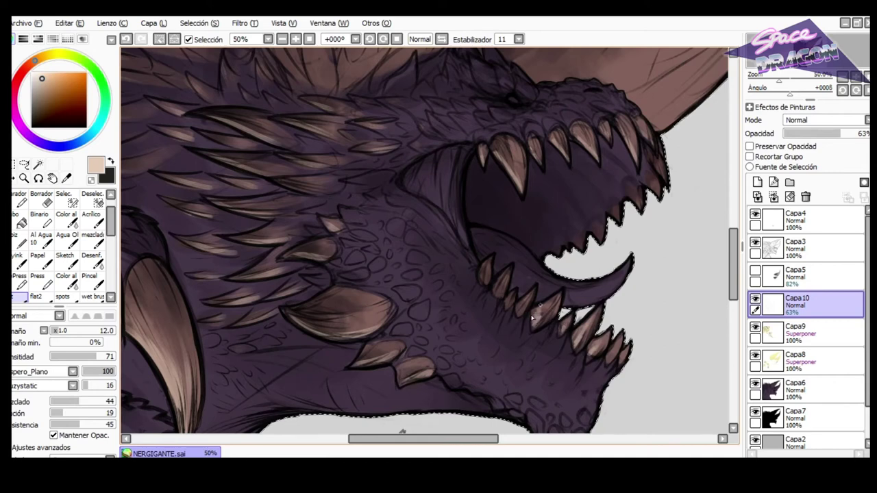
pyautogui.click(93, 261)
pyautogui.click(85, 330)
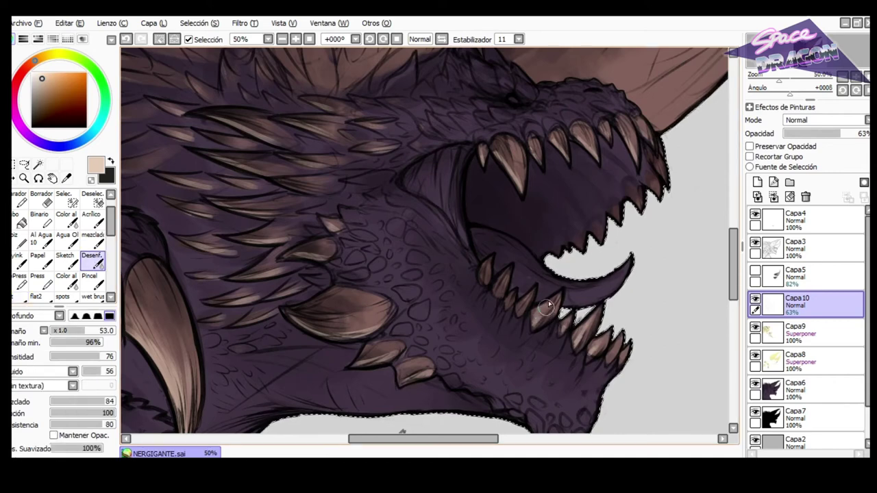
pyautogui.click(21, 298)
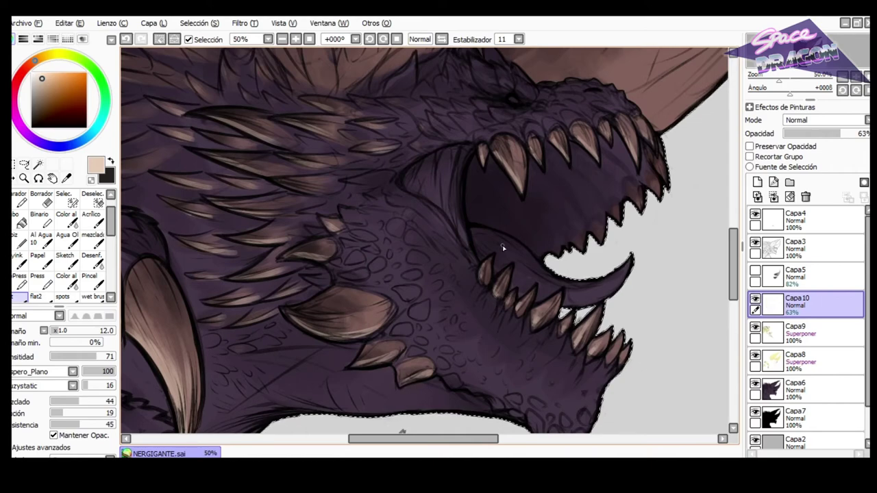
# Set the highlight brush to size 33 and density 43 and paint peach streaks on the large horn.
pyautogui.scroll(-3, 483, 266)
pyautogui.scroll(1, 421, 218)
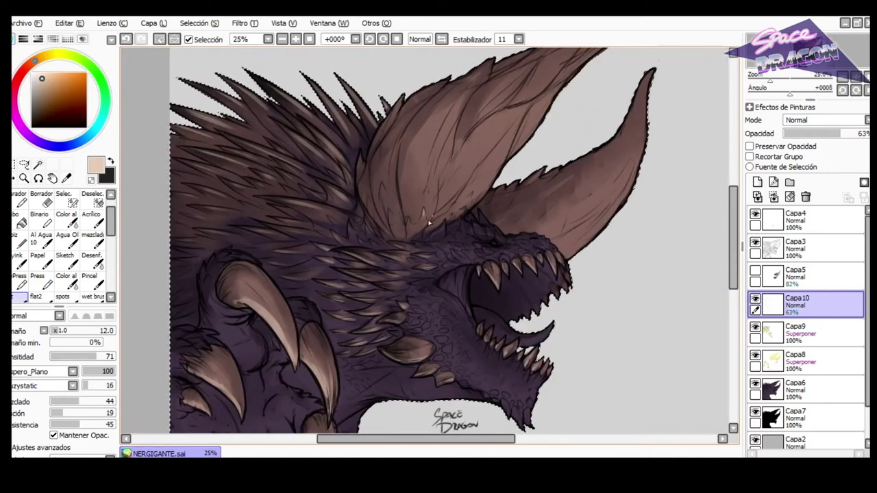
pyautogui.press('h')
pyautogui.click(81, 331)
pyautogui.click(78, 357)
pyautogui.click(72, 331)
pyautogui.moveTo(449, 170); pyautogui.dragTo(452, 163)
pyautogui.moveTo(422, 221)
pyautogui.mouseDown()
pyautogui.moveTo(413, 180)
pyautogui.moveTo(385, 160)
pyautogui.mouseUp()
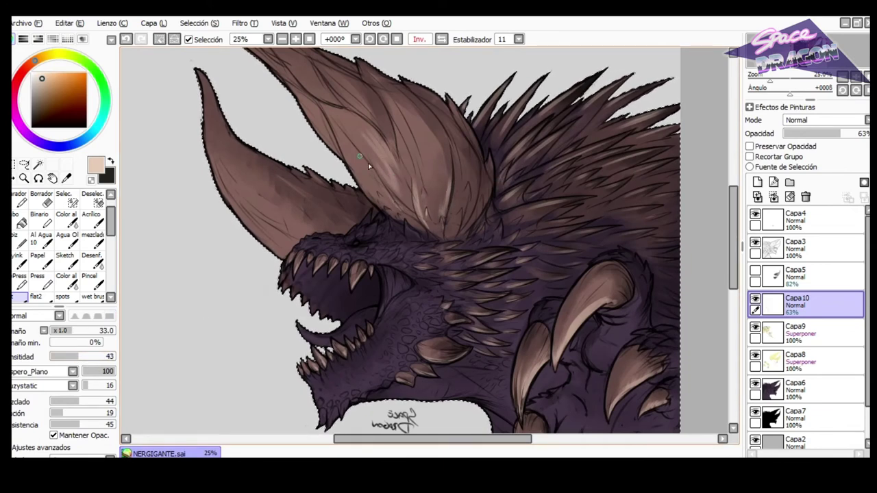
# Mirror the view and extend the peach streaks over the large horn, adding finer strokes at its base with size 11.
pyautogui.press('h')
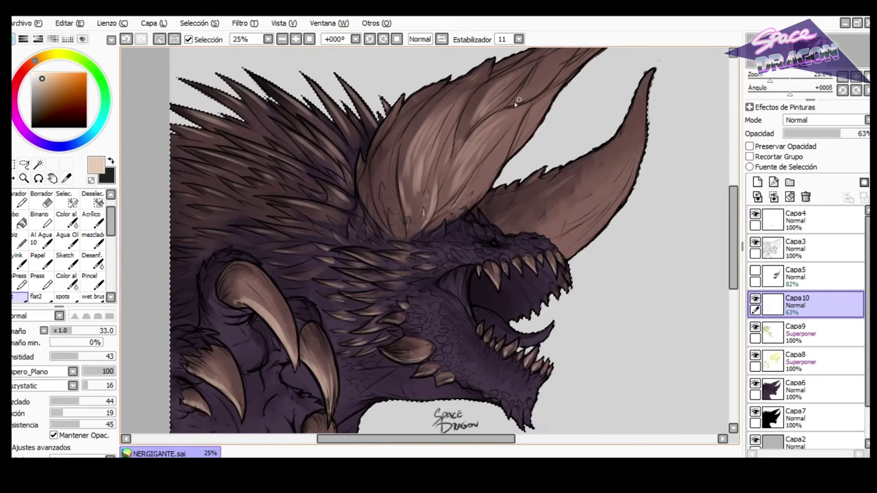
pyautogui.moveTo(506, 150); pyautogui.dragTo(481, 178)
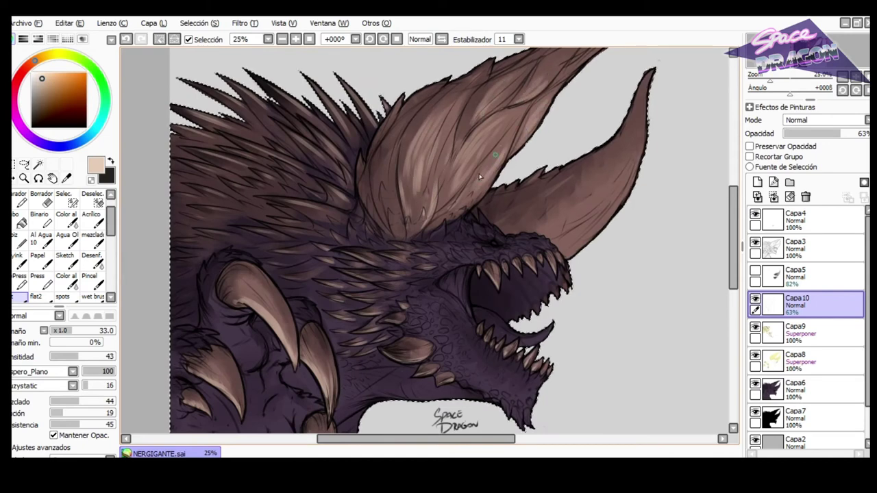
pyautogui.moveTo(439, 217); pyautogui.dragTo(393, 217)
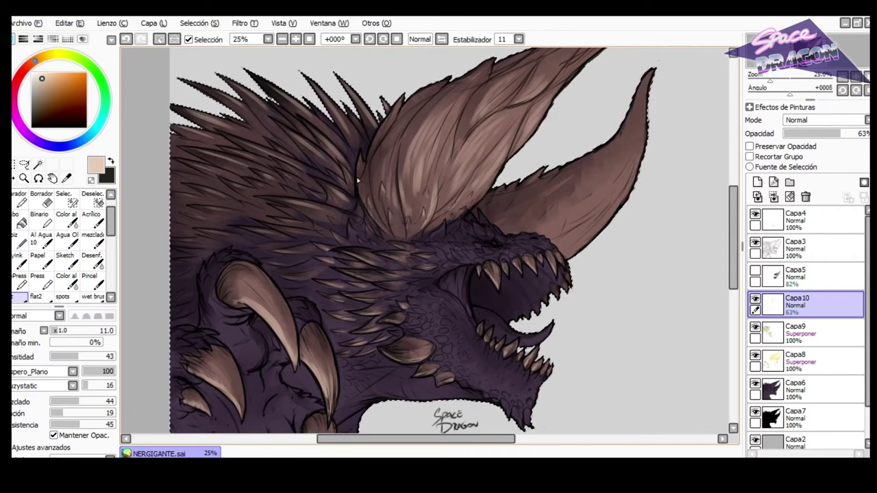
# Flip the view back and blend the highlights along the large horn's edge with the Desenf. brush at size 35.
pyautogui.click(442, 39)
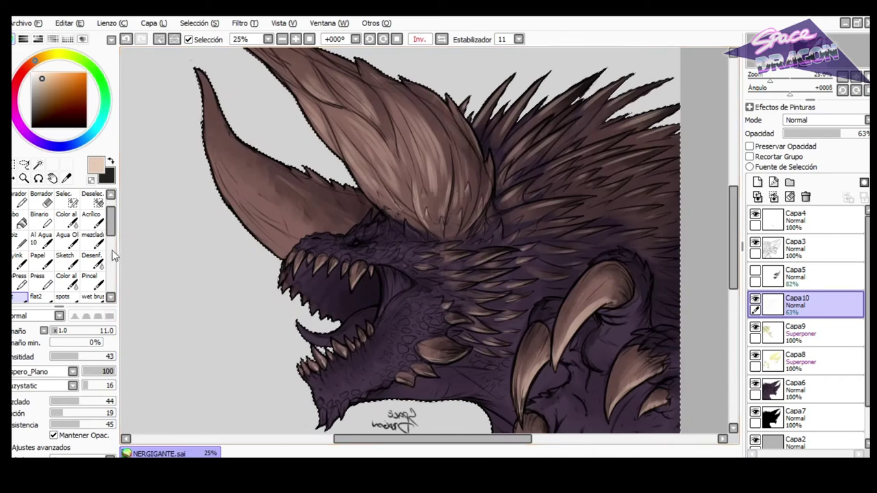
pyautogui.click(92, 257)
pyautogui.moveTo(509, 124); pyautogui.dragTo(499, 140)
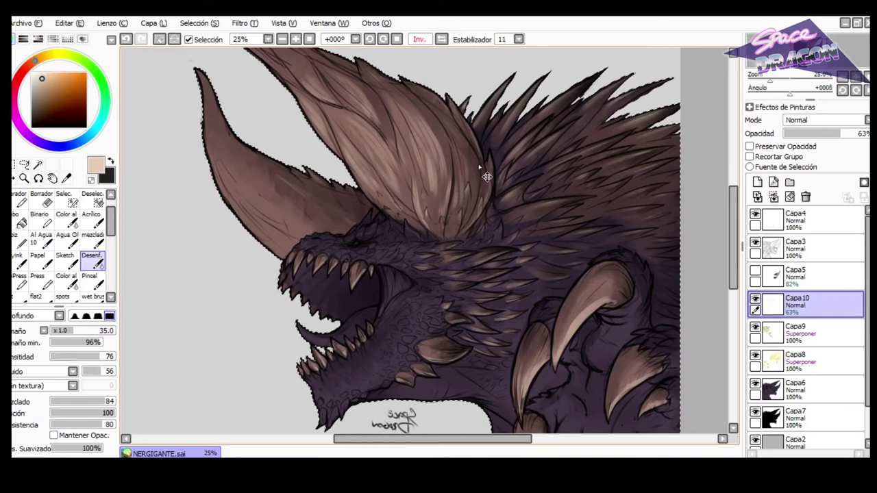
# Mirror the view and paint a broad soft peach glow on the large horn with a size 180 brush.
pyautogui.scroll(-1, 503, 176)
pyautogui.scroll(1, 502, 176)
pyautogui.click(442, 39)
pyautogui.scroll(-1, 474, 176)
pyautogui.scroll(1, 480, 220)
pyautogui.press('v')
pyautogui.press(']')
pyautogui.press(']')
pyautogui.press(']')
pyautogui.press(']')
pyautogui.press(']')
pyautogui.press(']')
pyautogui.moveTo(434, 103); pyautogui.dragTo(452, 101)
pyautogui.moveTo(411, 177); pyautogui.dragTo(423, 104)
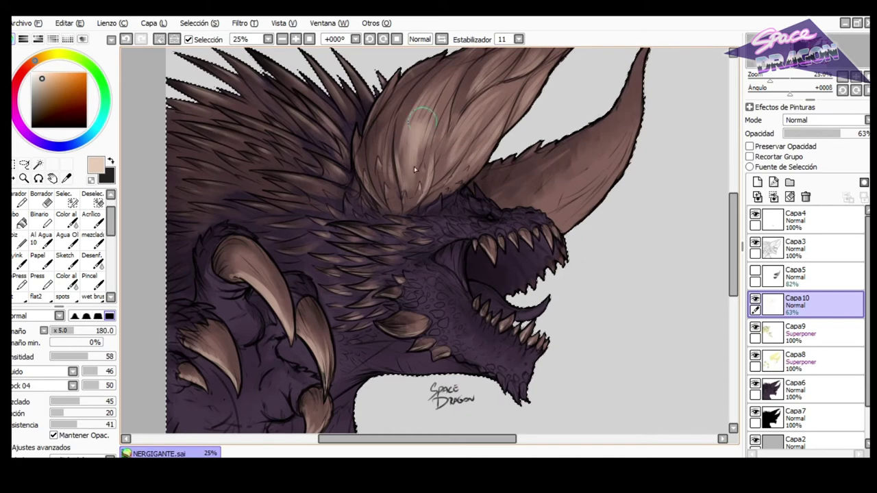
# Blend the large horn's glow with the Desenf. brush at size 103 and density 27, flip the view back and reselect the highlight brush.
pyautogui.click(91, 259)
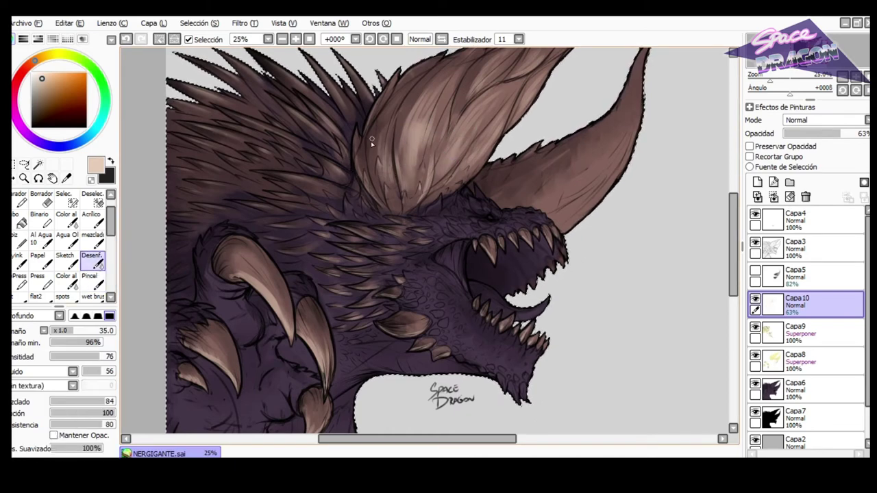
pyautogui.moveTo(334, 175); pyautogui.dragTo(336, 175)
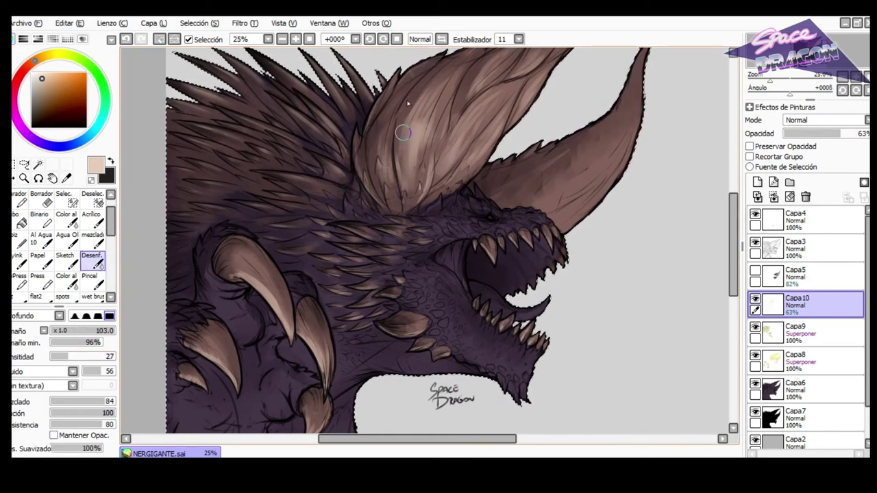
pyautogui.click(442, 40)
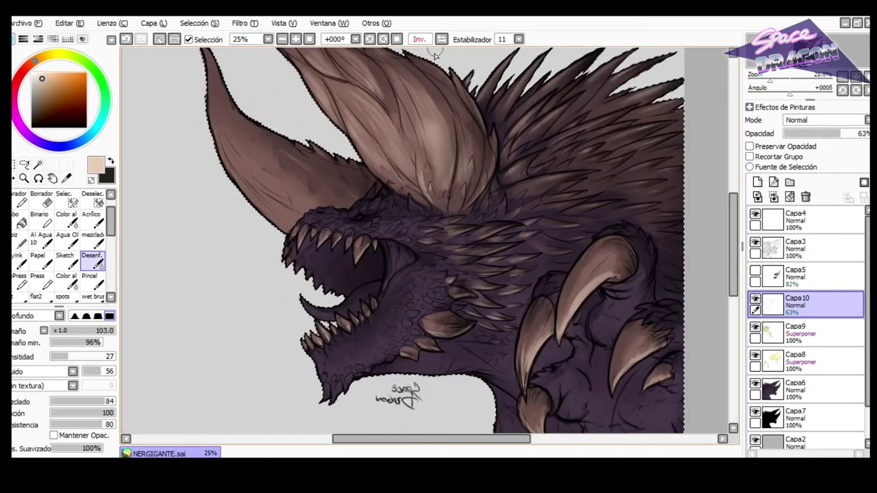
pyautogui.click(18, 297)
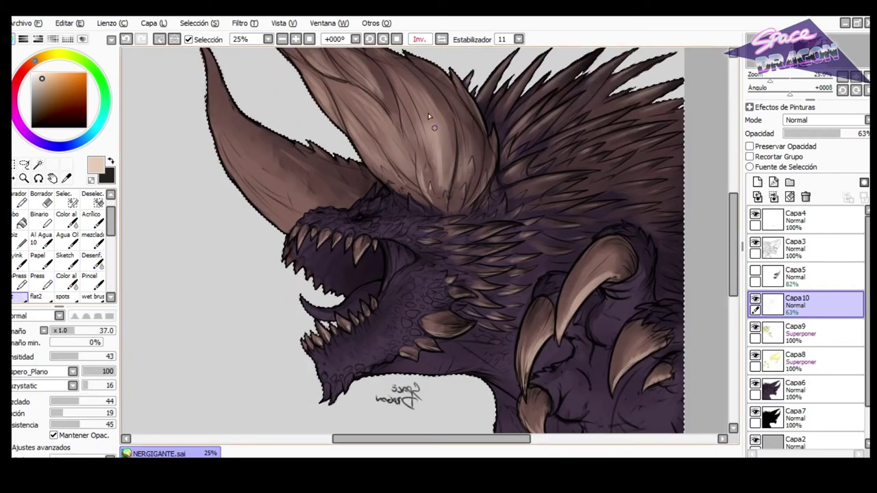
# Paint peach highlight strokes at the base of the large horn with the size 37 brush and flip the view back.
pyautogui.moveTo(424, 163)
pyautogui.mouseDown()
pyautogui.moveTo(434, 205)
pyautogui.moveTo(466, 168)
pyautogui.mouseUp()
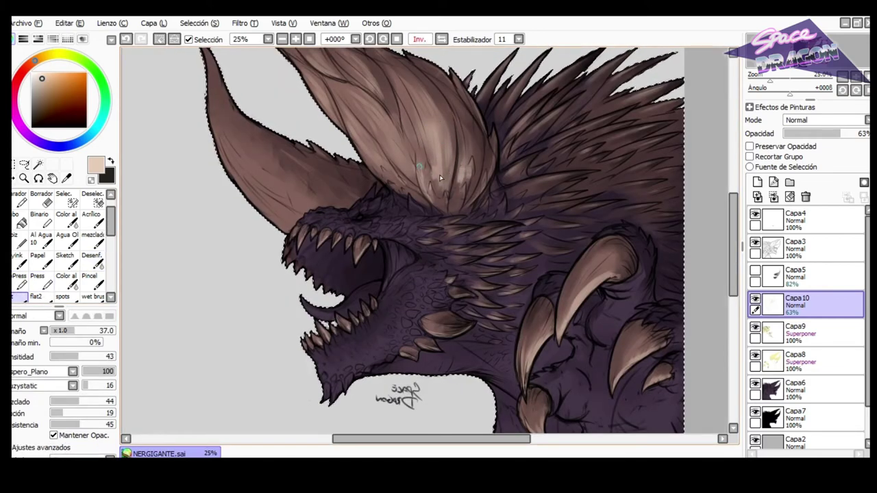
pyautogui.press('h')
pyautogui.scroll(1, 553, 254)
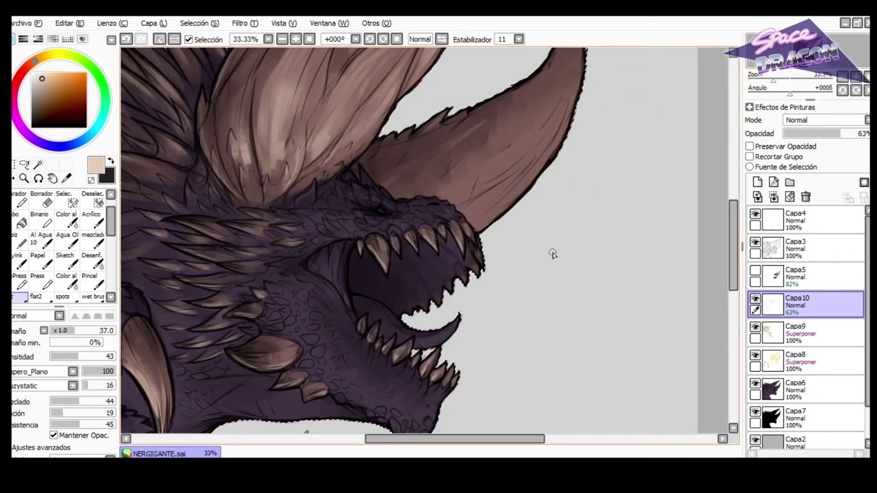
# Mirror the view to highlight the small horn's outer edge in peach, then flip back and extend the highlights with brush size 45.
pyautogui.click(441, 39)
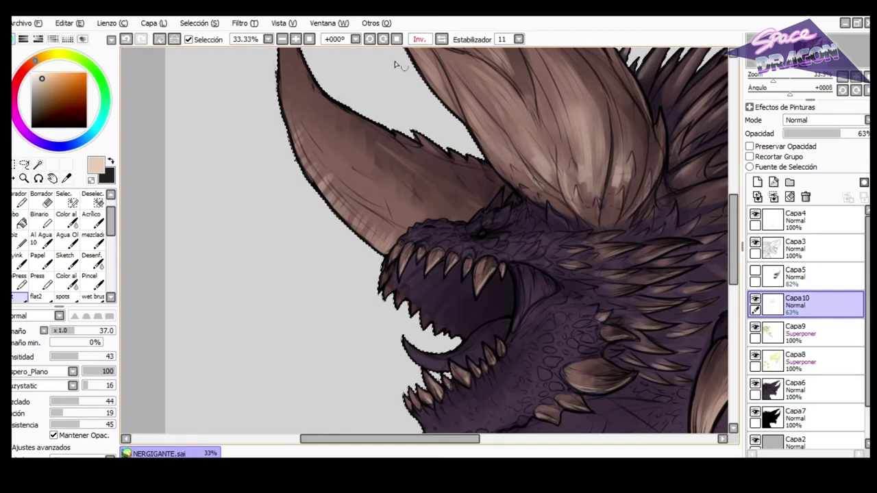
pyautogui.click(442, 40)
pyautogui.moveTo(479, 262)
pyautogui.mouseDown()
pyautogui.moveTo(455, 260)
pyautogui.moveTo(472, 219)
pyautogui.mouseUp()
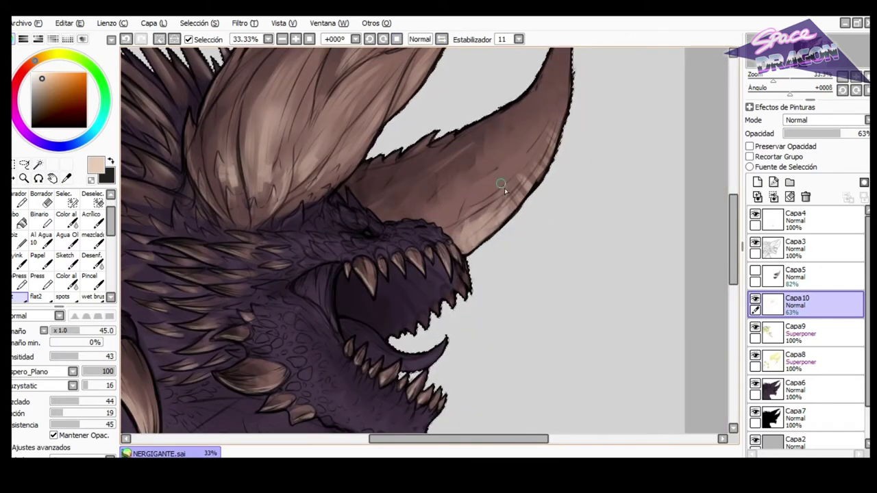
pyautogui.moveTo(560, 110); pyautogui.dragTo(566, 78)
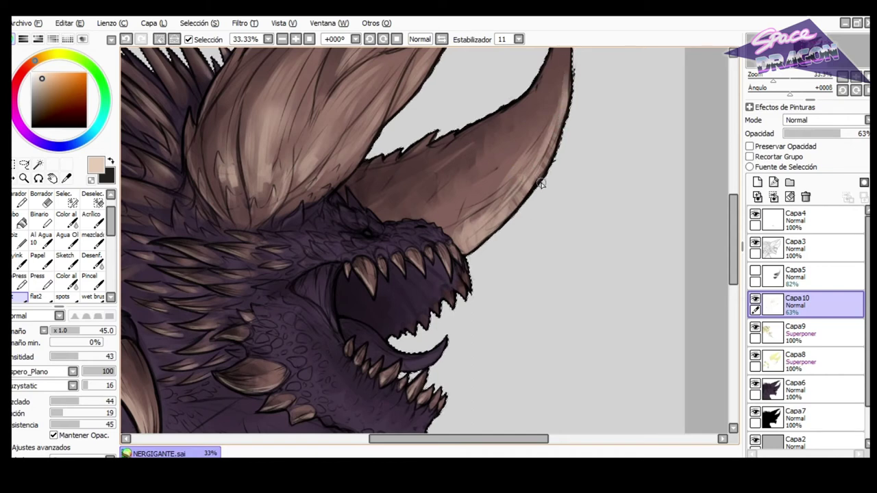
pyautogui.scroll(-2, 542, 180)
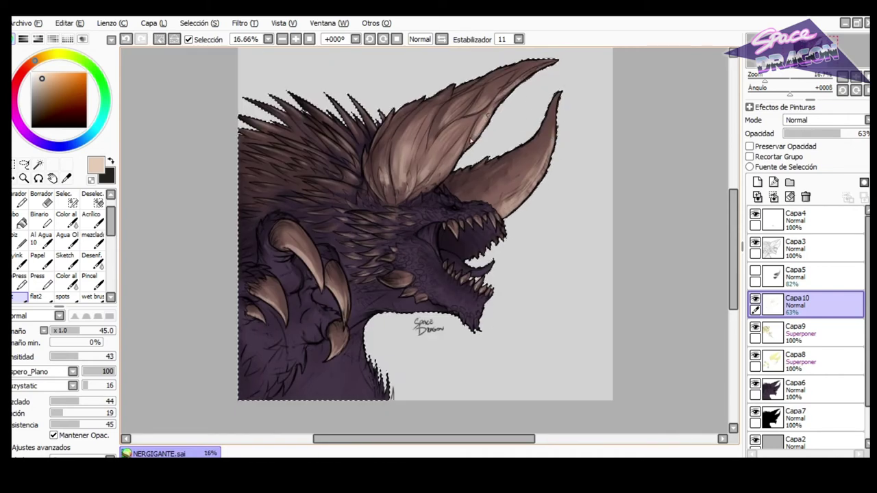
# Lighten the large horn's highlights with the size 140 eraser and brush peach strokes from its tip along the lower edge.
pyautogui.press('e')
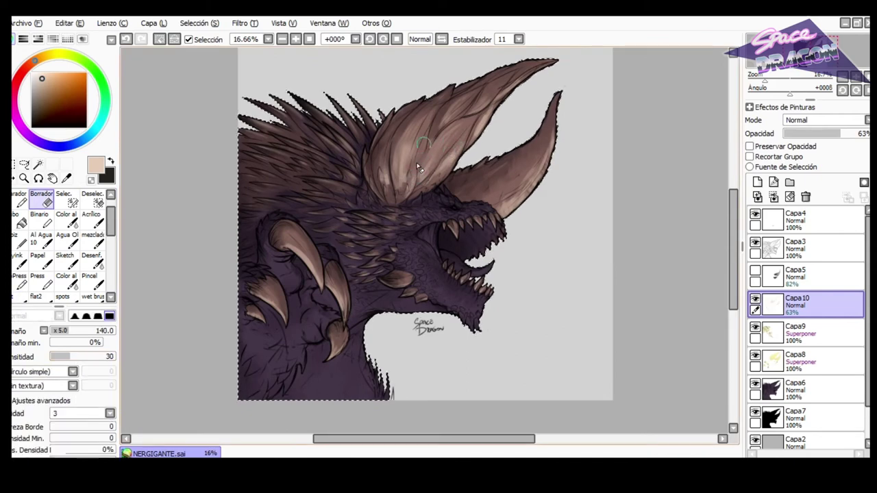
pyautogui.press('e')
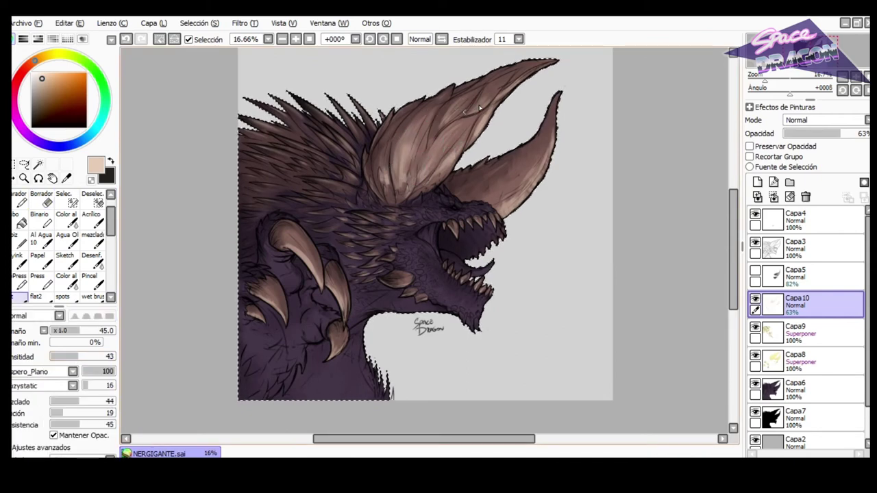
pyautogui.moveTo(546, 68); pyautogui.dragTo(474, 108)
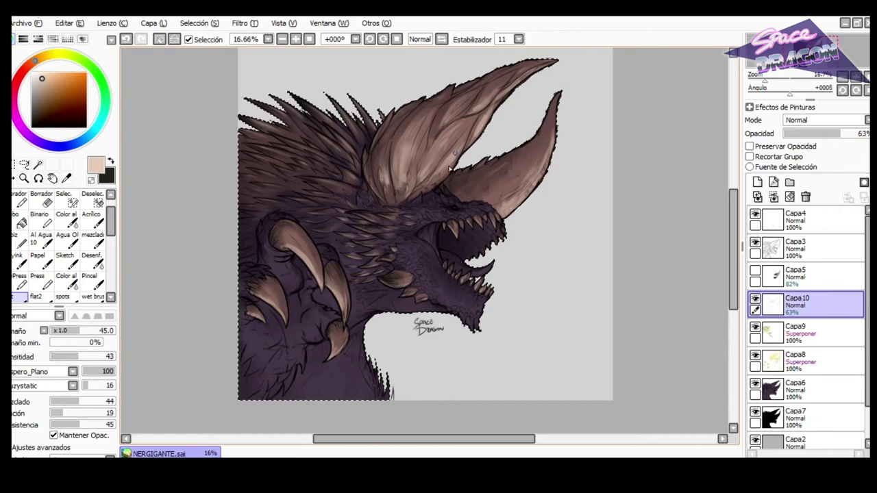
pyautogui.moveTo(440, 179); pyautogui.dragTo(447, 173)
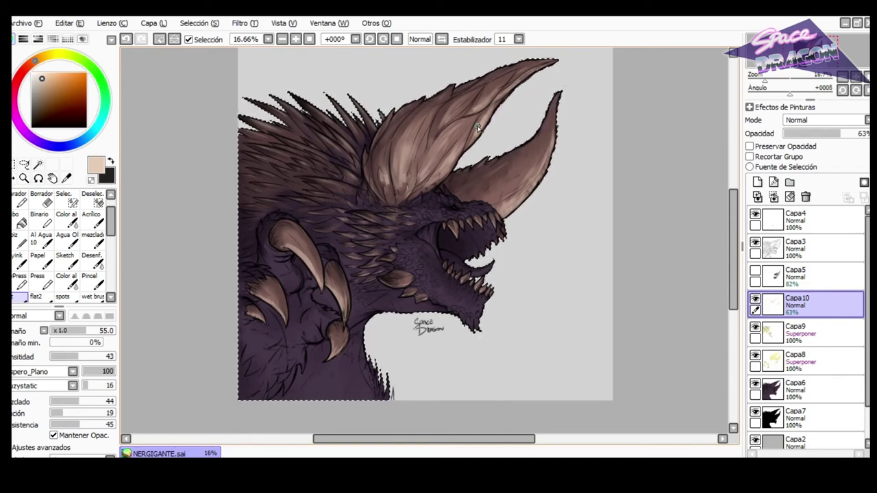
# Add a new layer and move it down the stack to sit directly above Capa6.
pyautogui.scroll(3, 474, 192)
pyautogui.click(757, 182)
pyautogui.scroll(-1, 500, 288)
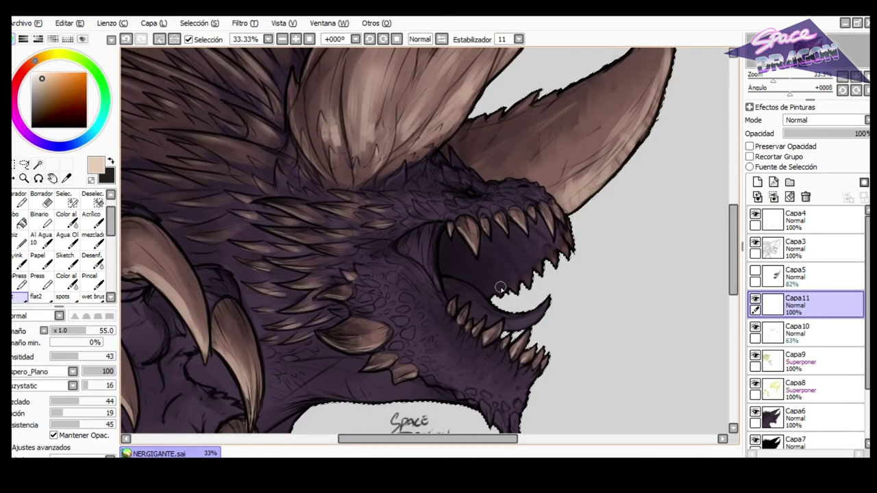
pyautogui.scroll(-2, 501, 288)
pyautogui.moveTo(795, 305); pyautogui.dragTo(794, 405)
# Swap the active colors and set the painting color to a saturated orange.
pyautogui.click(110, 161)
pyautogui.rightClick(308, 329)
pyautogui.click(44, 58)
pyautogui.click(60, 89)
pyautogui.click(33, 63)
pyautogui.click(66, 83)
# Mirror the view and block in orange on the chest and palm with brush size 125 and texture strength 50.
pyautogui.click(442, 40)
pyautogui.click(110, 331)
pyautogui.click(100, 386)
pyautogui.moveTo(466, 381); pyautogui.dragTo(512, 377)
pyautogui.moveTo(528, 319)
pyautogui.mouseDown()
pyautogui.moveTo(520, 317)
pyautogui.moveTo(541, 312)
pyautogui.mouseUp()
pyautogui.click(519, 314)
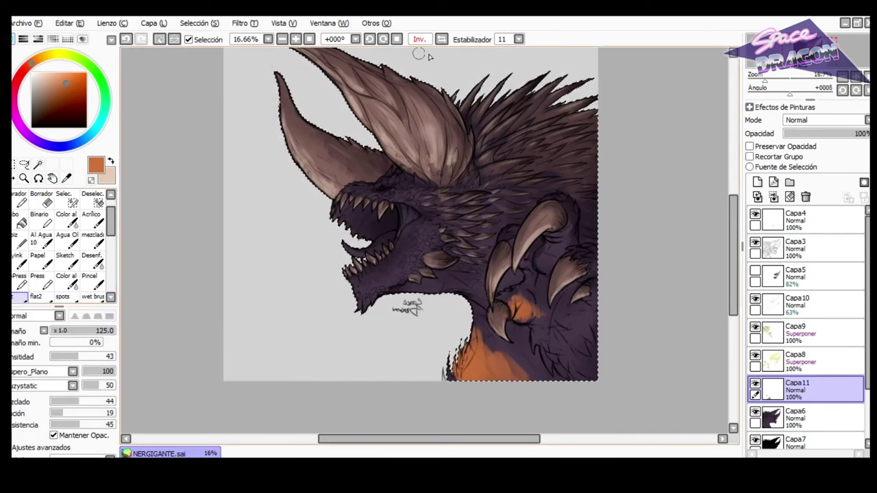
# Flip the view back and paint the throat, neck and chest orange, undoing one stray stroke.
pyautogui.click(442, 40)
pyautogui.moveTo(385, 287); pyautogui.dragTo(453, 291)
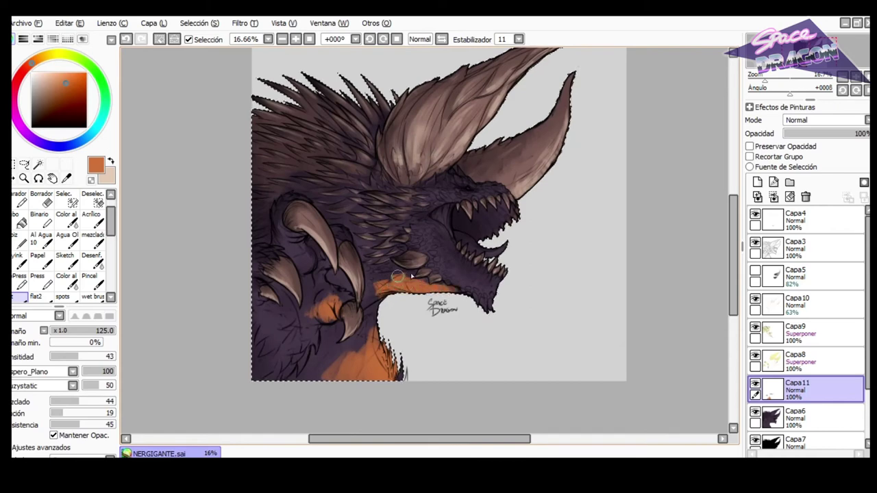
pyautogui.moveTo(359, 333); pyautogui.dragTo(351, 266)
pyautogui.hotkey('ctrl', 'z')
pyautogui.moveTo(331, 356)
pyautogui.mouseDown()
pyautogui.moveTo(315, 376)
pyautogui.moveTo(348, 367)
pyautogui.moveTo(384, 334)
pyautogui.mouseUp()
pyautogui.press('e')
pyautogui.press('b')
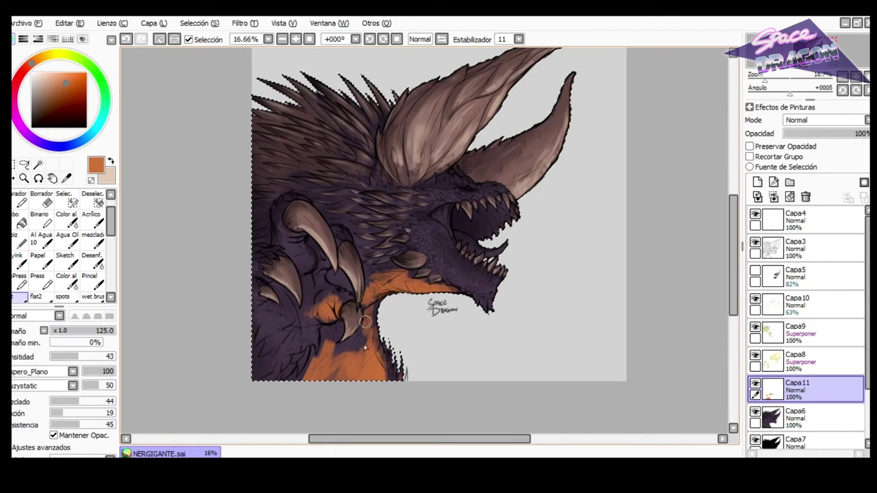
# Paint the palm between the claws orange, then mirror the view and extend orange toward the neck spikes with brush size 48.
pyautogui.moveTo(316, 307); pyautogui.dragTo(310, 277)
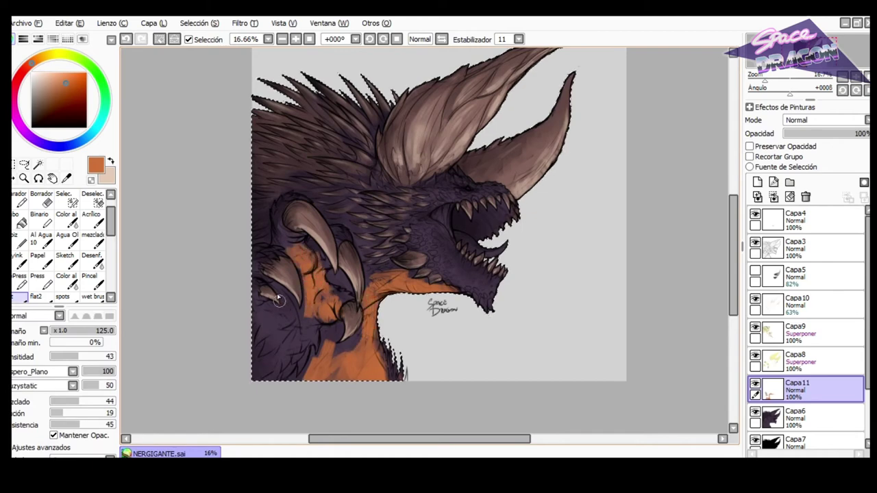
pyautogui.scroll(1, 357, 250)
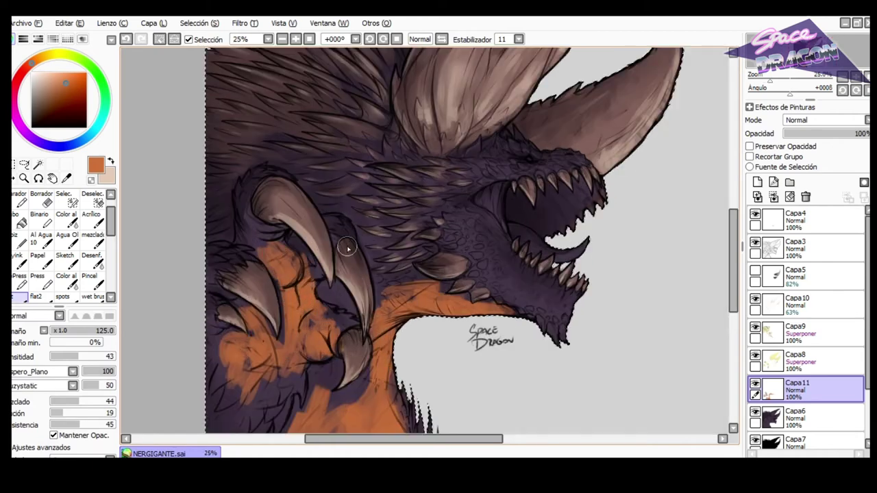
pyautogui.press('h')
pyautogui.moveTo(442, 306); pyautogui.dragTo(399, 305)
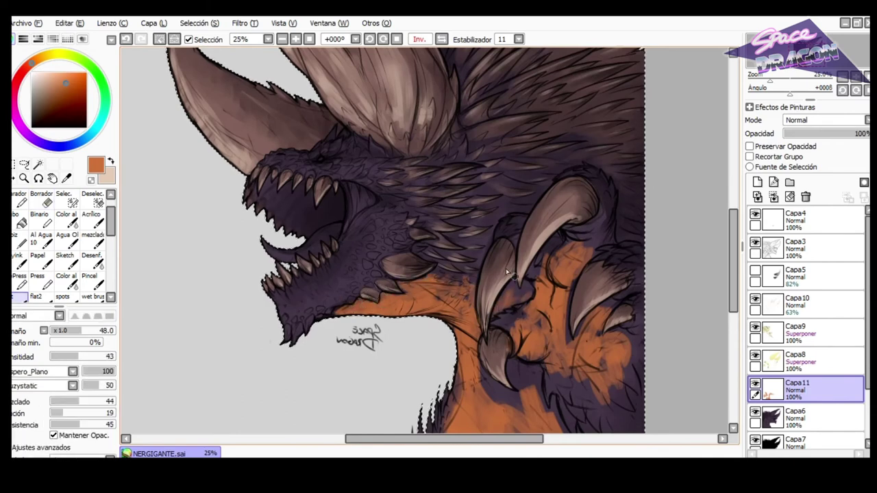
# Flip the view back, fade orange into the neck spikes with the Block 04 textured brush and fill around the claws at size 48.
pyautogui.press('b')
pyautogui.press('h')
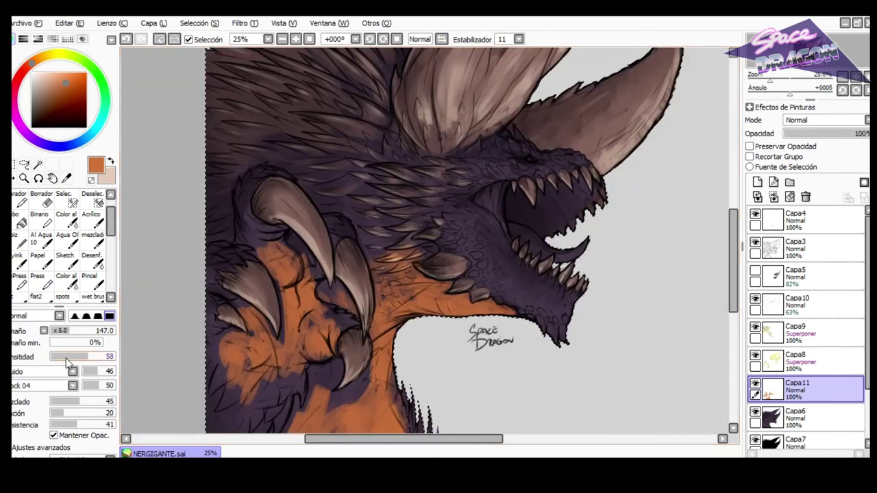
pyautogui.press('e')
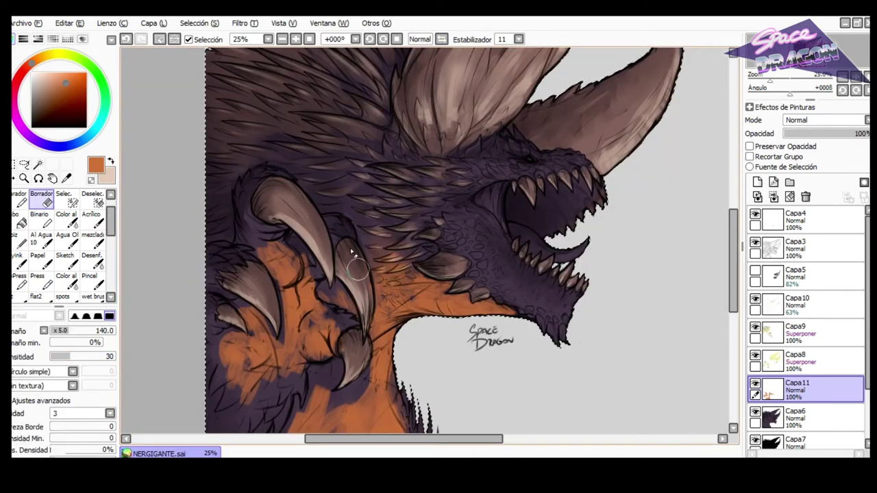
pyautogui.press('b')
pyautogui.click(93, 262)
pyautogui.click(19, 297)
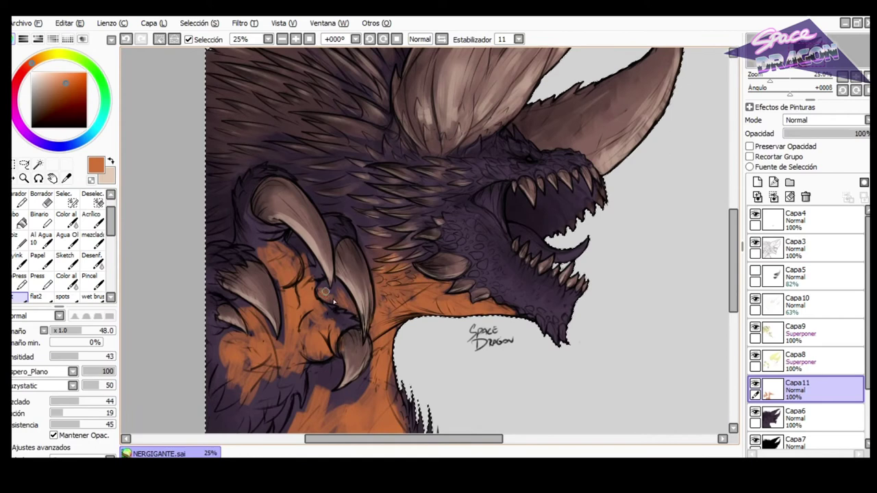
pyautogui.moveTo(283, 333); pyautogui.dragTo(277, 285)
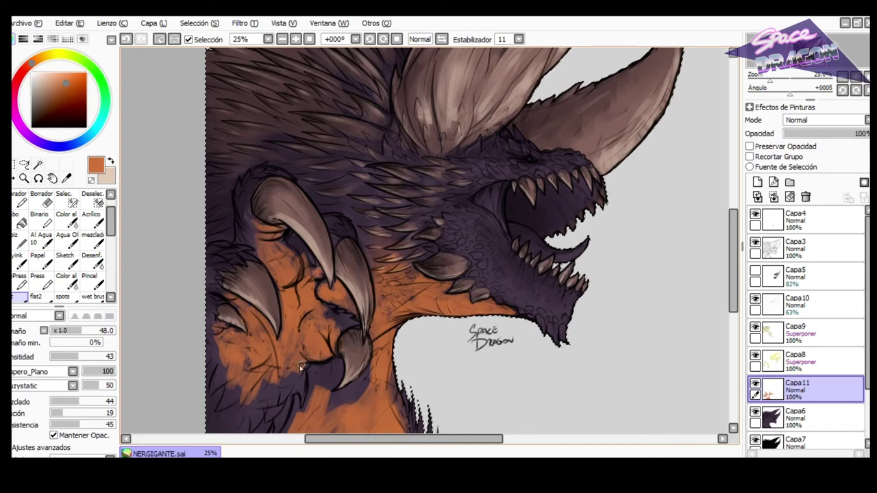
# Mirror the view and fill the remaining purple gaps on the chest and wrist with orange, using brush size 51.
pyautogui.click(441, 39)
pyautogui.scroll(-3, 596, 281)
pyautogui.press(']')
pyautogui.moveTo(477, 315)
pyautogui.mouseDown()
pyautogui.moveTo(519, 313)
pyautogui.moveTo(525, 277)
pyautogui.moveTo(544, 286)
pyautogui.mouseUp()
pyautogui.press('[')
pyautogui.hotkey('ctrl', 'z')
pyautogui.moveTo(542, 283)
pyautogui.mouseDown()
pyautogui.moveTo(540, 290)
pyautogui.moveTo(540, 275)
pyautogui.mouseUp()
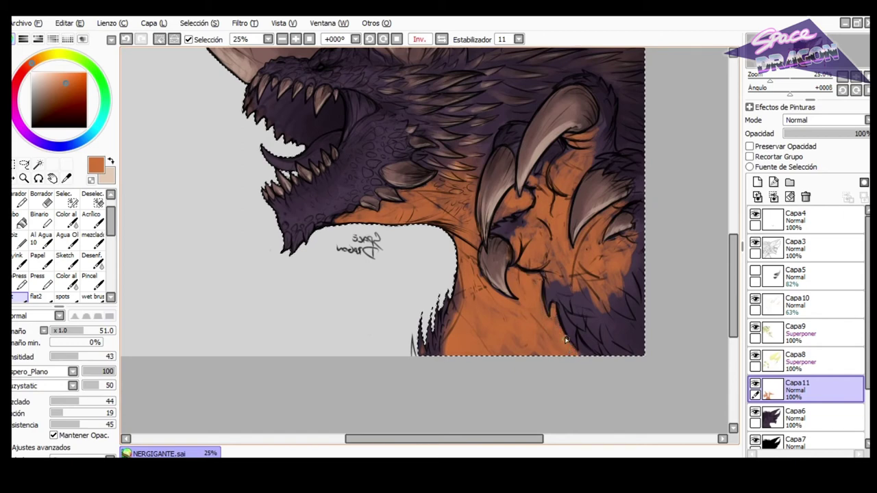
# Flip the view back, set the painting color to bright magenta and enlarge the brush to size 95.
pyautogui.click(442, 39)
pyautogui.moveTo(733, 247); pyautogui.dragTo(733, 233)
pyautogui.press('x')
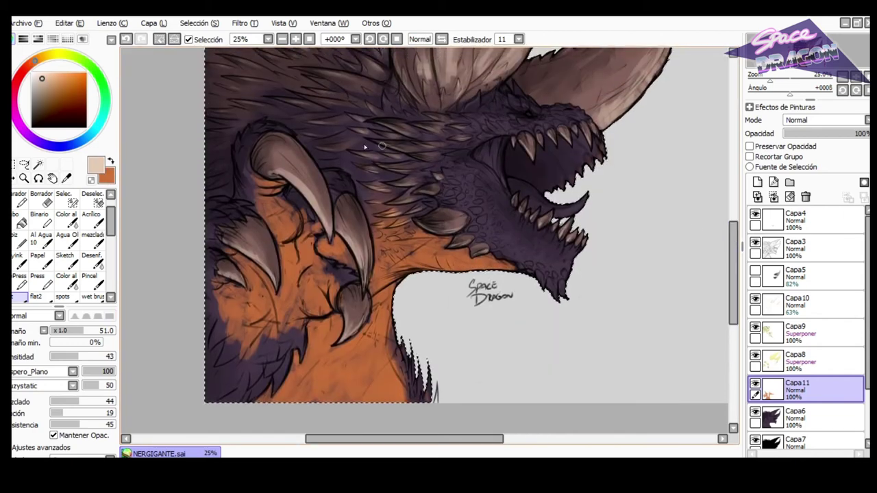
pyautogui.press('x')
pyautogui.click(14, 111)
pyautogui.click(65, 84)
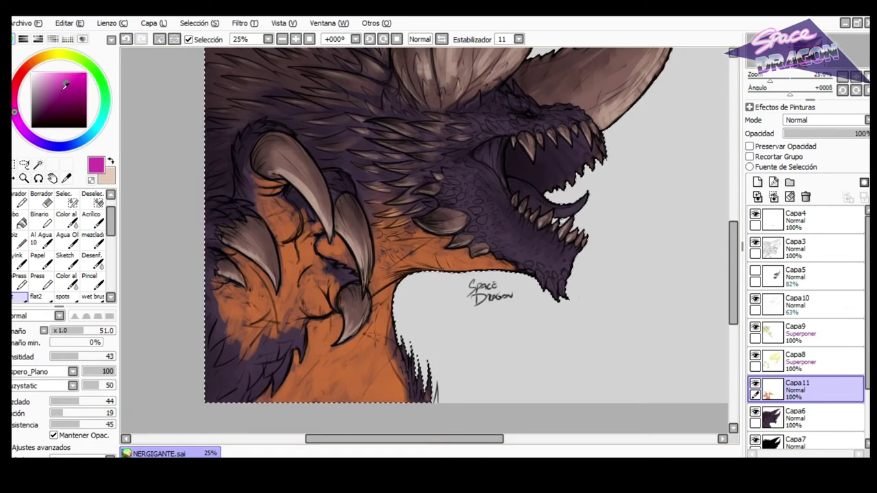
pyautogui.click(112, 331)
# Try bright magenta and then muted purple strokes on the border between the orange palm and the purple forearm.
pyautogui.moveTo(257, 353); pyautogui.dragTo(300, 322)
pyautogui.click(43, 100)
pyautogui.click(17, 121)
pyautogui.hotkey('ctrl', 'z')
pyautogui.hotkey('ctrl', 'z')
pyautogui.moveTo(259, 351); pyautogui.dragTo(271, 338)
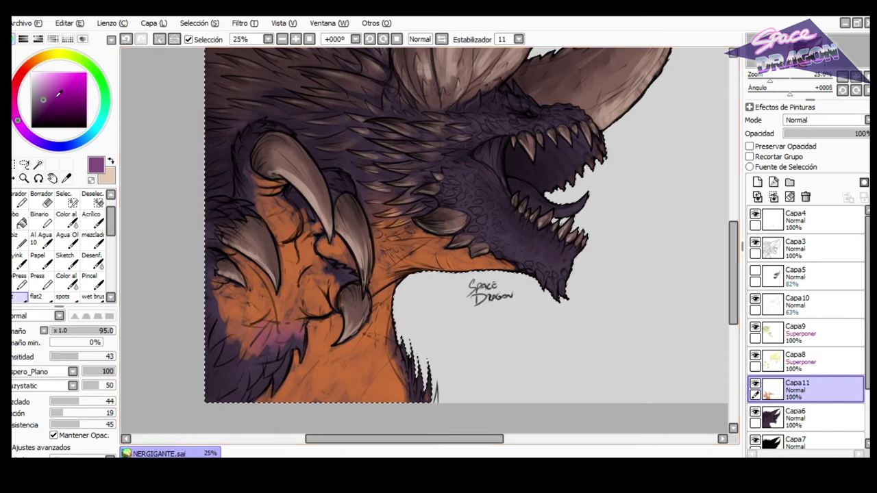
# Undo the purple strokes, choose a dark magenta and paint it along the border between the orange palm and the forearm.
pyautogui.click(13, 104)
pyautogui.click(55, 99)
pyautogui.hotkey('ctrl', 'z')
pyautogui.hotkey('ctrl', 'z')
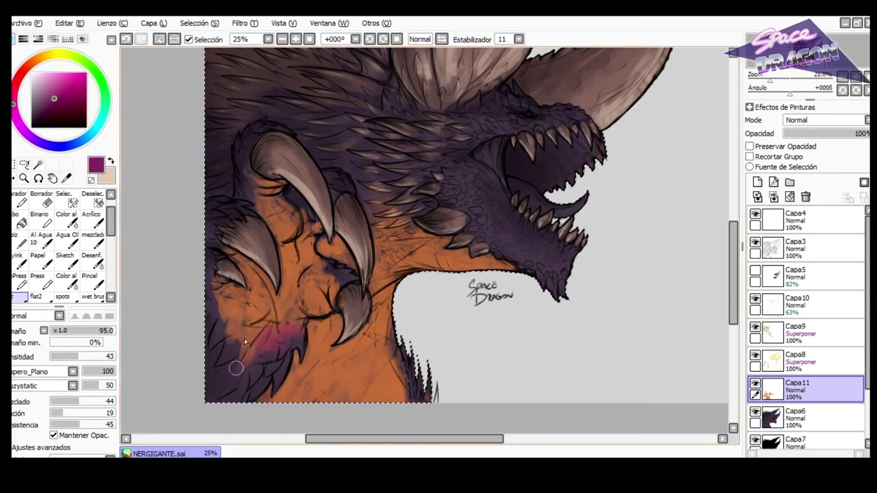
pyautogui.moveTo(219, 315); pyautogui.dragTo(211, 301)
# Add a new layer above Capa11 and set the Block 04 brush's noise and texture strengths to 100.
pyautogui.click(757, 182)
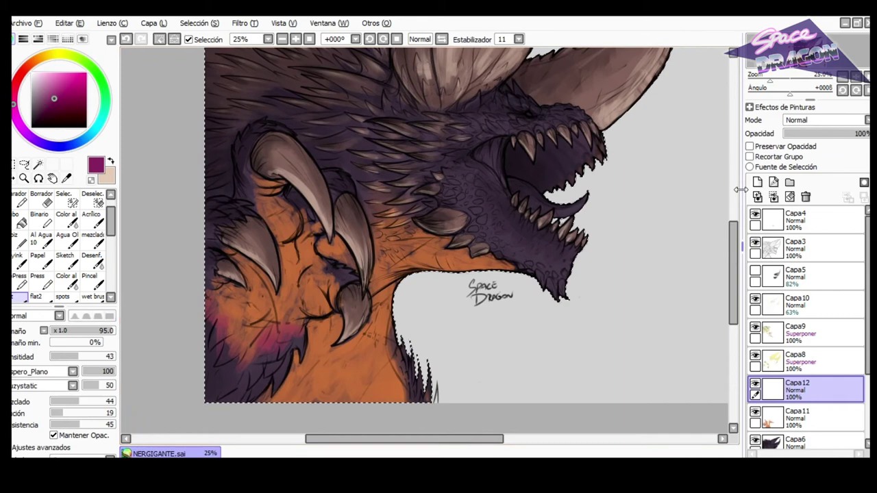
pyautogui.press('b')
pyautogui.click(115, 370)
pyautogui.click(114, 386)
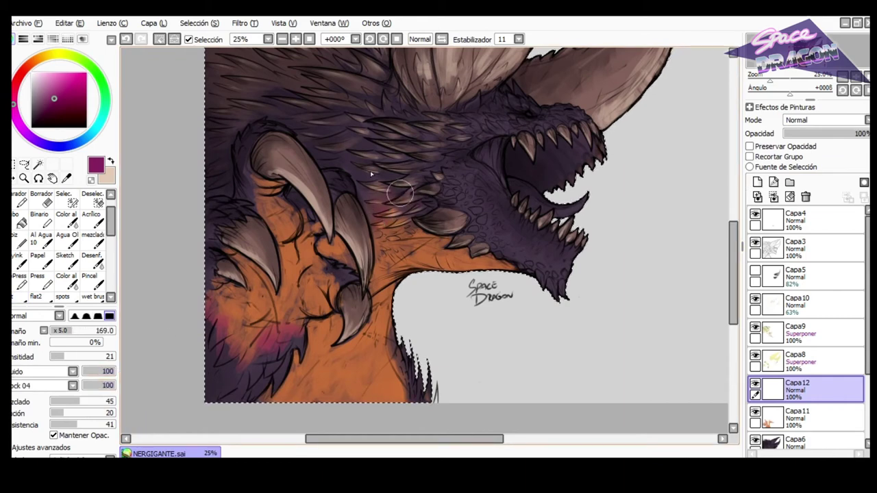
# Paint soft magenta over the neck spikes and the skin around the claws, then mirror the view.
pyautogui.moveTo(335, 139); pyautogui.dragTo(301, 141)
pyautogui.moveTo(249, 177); pyautogui.dragTo(259, 206)
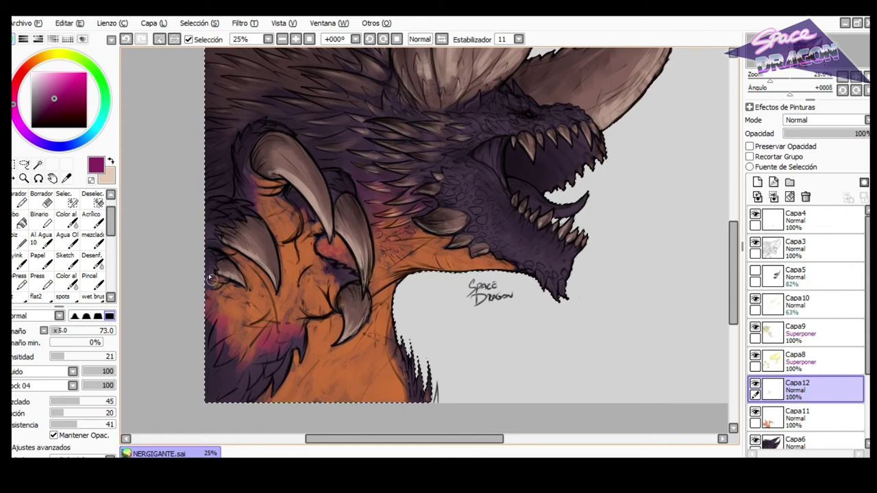
pyautogui.press('h')
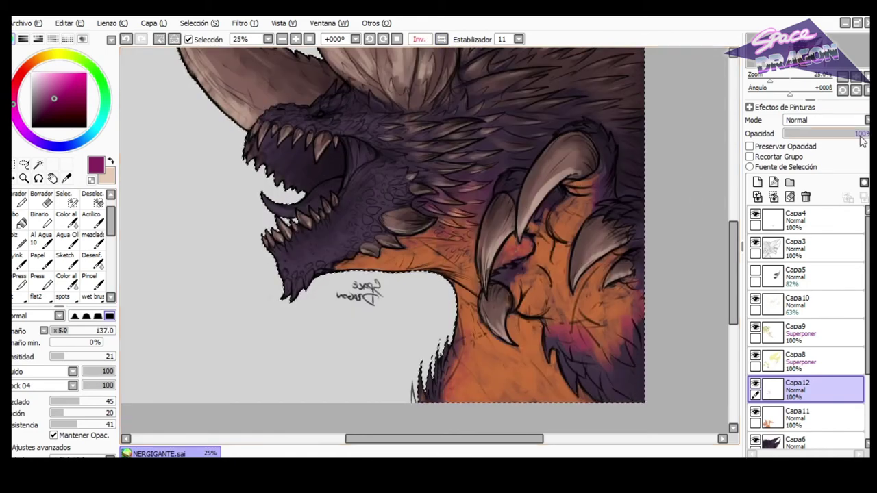
# Merge Capa12 down into Capa11 and tint the neck with noise strength 66 and Block 04 texture 64, then flip the view back.
pyautogui.hotkey('ctrl', 'e')
pyautogui.click(104, 372)
pyautogui.moveTo(446, 236)
pyautogui.mouseDown()
pyautogui.moveTo(468, 218)
pyautogui.moveTo(452, 243)
pyautogui.mouseUp()
pyautogui.click(103, 385)
pyautogui.press('x')
pyautogui.press('x')
pyautogui.click(441, 39)
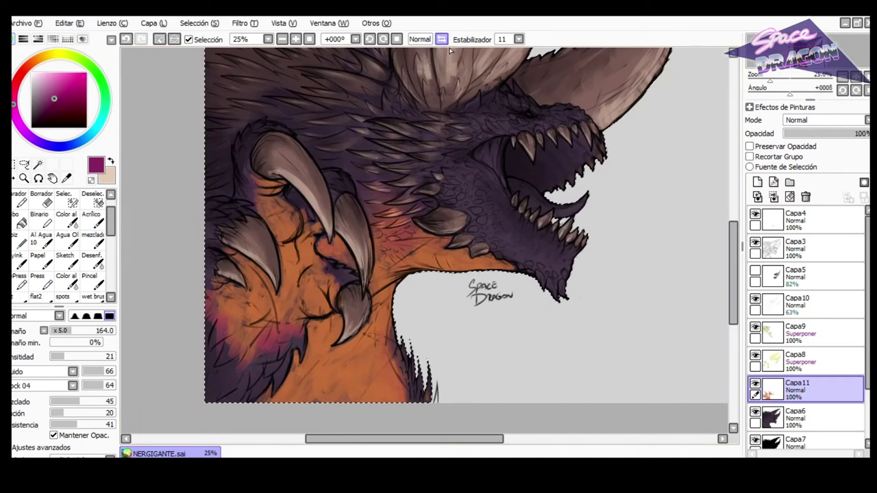
# Brush magenta tints onto the jaw scales behind the mouth and the scales around the eye.
pyautogui.scroll(1, 571, 109)
pyautogui.moveTo(490, 172)
pyautogui.mouseDown()
pyautogui.moveTo(434, 181)
pyautogui.moveTo(416, 220)
pyautogui.mouseUp()
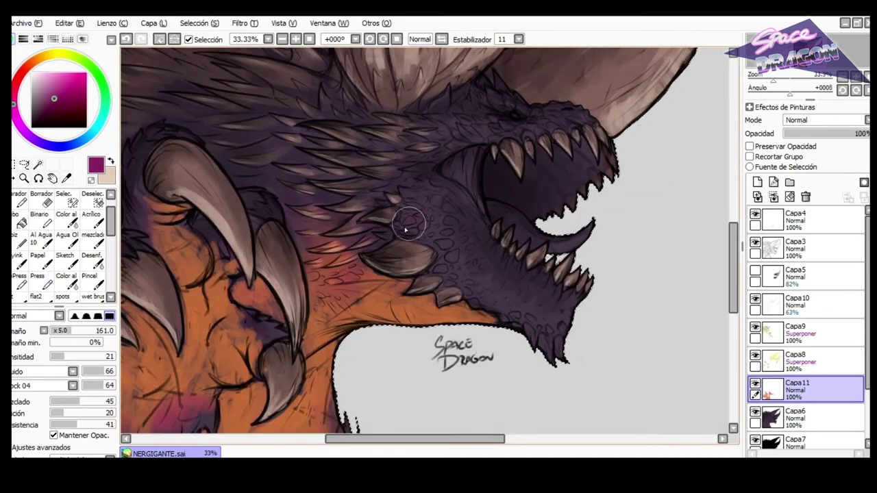
pyautogui.moveTo(483, 180); pyautogui.dragTo(503, 115)
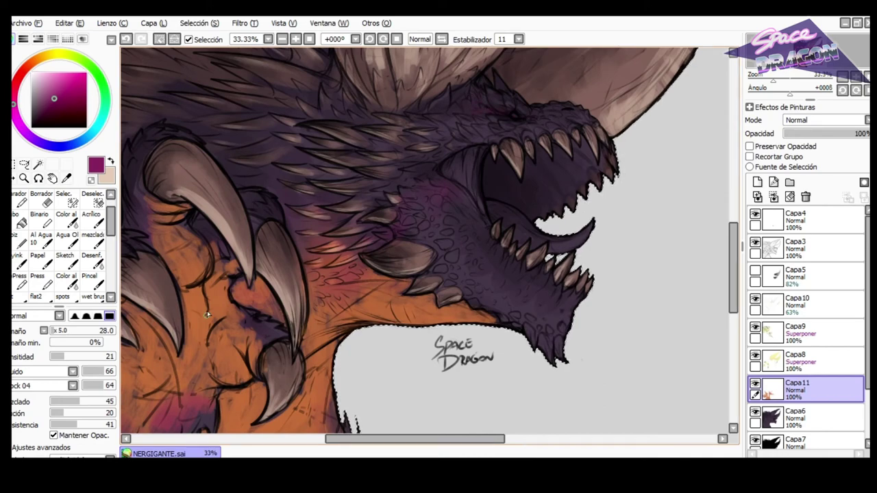
# Sample the orange from the neck and paint faint fine strokes on the scales below the eye with brush size 13.
pyautogui.rightClick(348, 255)
pyautogui.scroll(3, 565, 75)
pyautogui.moveTo(362, 207); pyautogui.dragTo(344, 211)
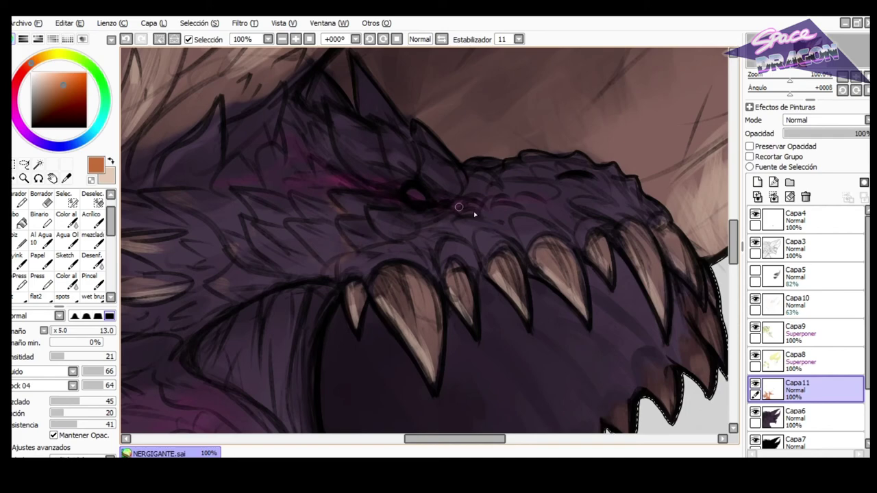
pyautogui.scroll(-3, 547, 200)
pyautogui.scroll(2, 404, 265)
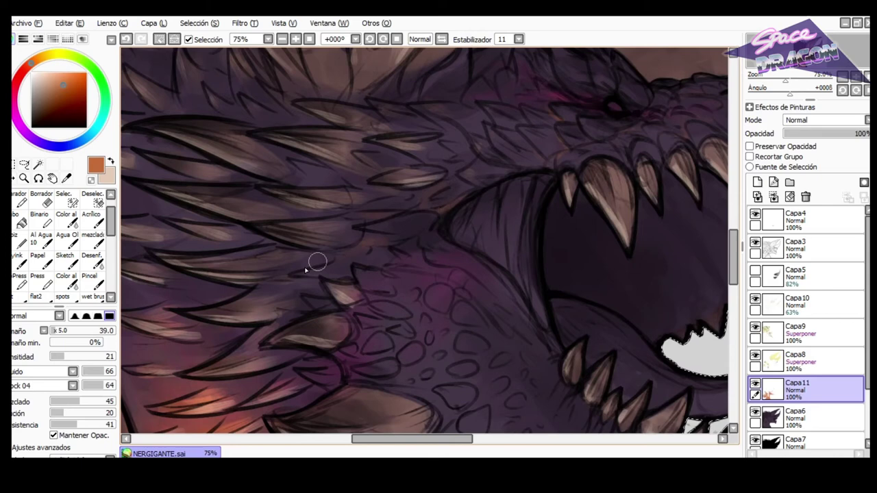
# Paint orange strokes between the scales of the throat and lower jaw with brush density 36 and size 26.
pyautogui.moveTo(373, 315); pyautogui.dragTo(391, 332)
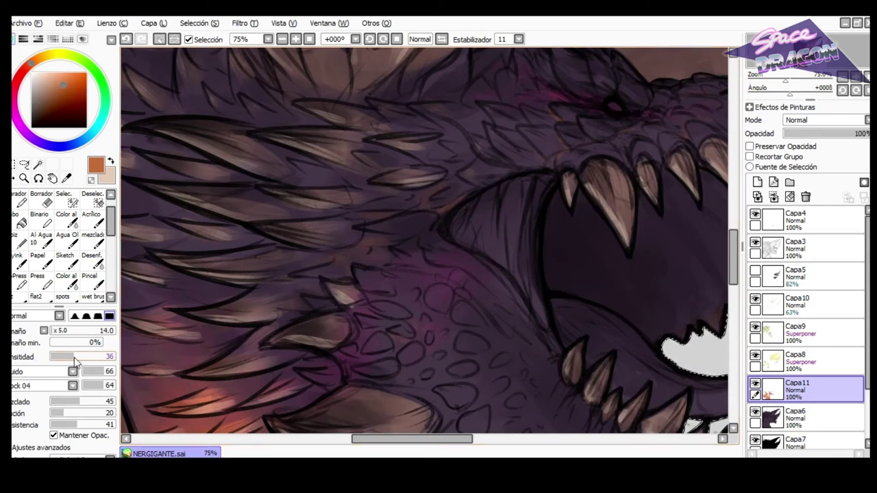
pyautogui.moveTo(427, 359); pyautogui.dragTo(395, 386)
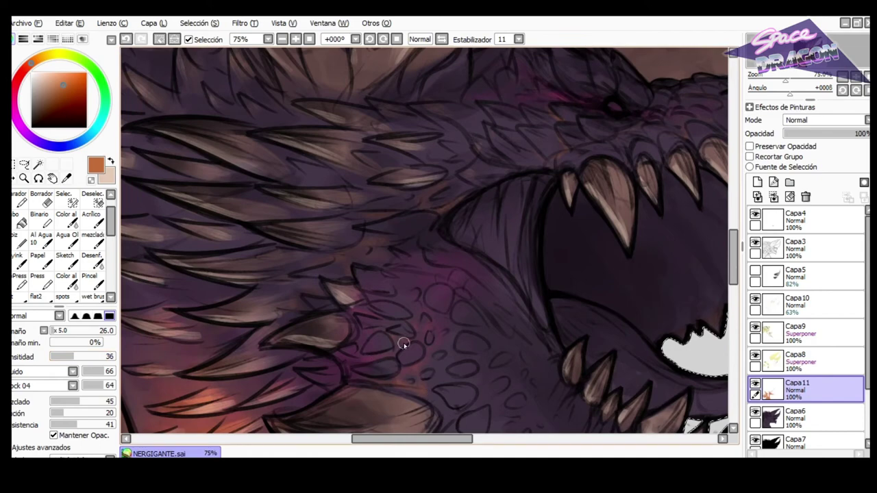
pyautogui.scroll(-1, 404, 344)
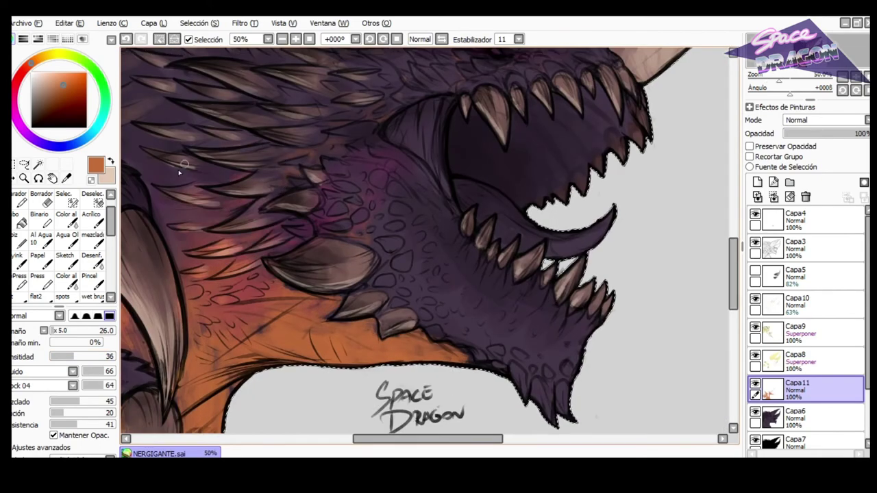
pyautogui.press('h')
pyautogui.hotkey('ctrl', 'z')
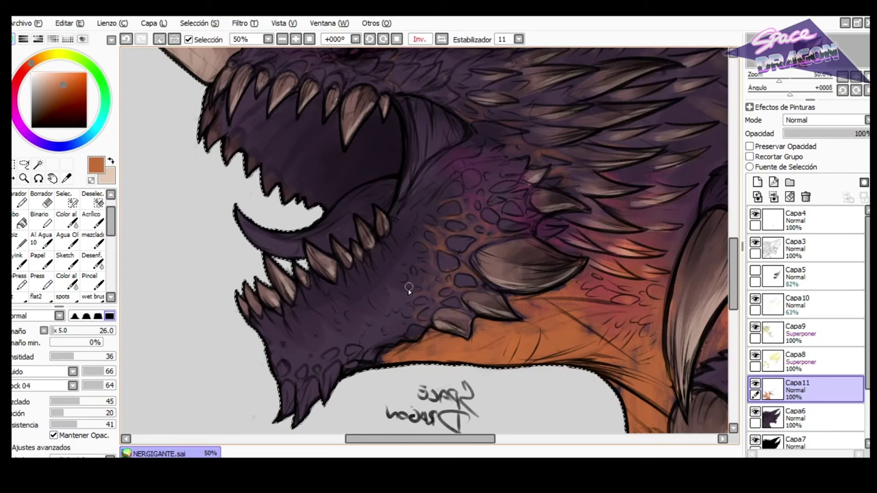
pyautogui.scroll(-2, 431, 265)
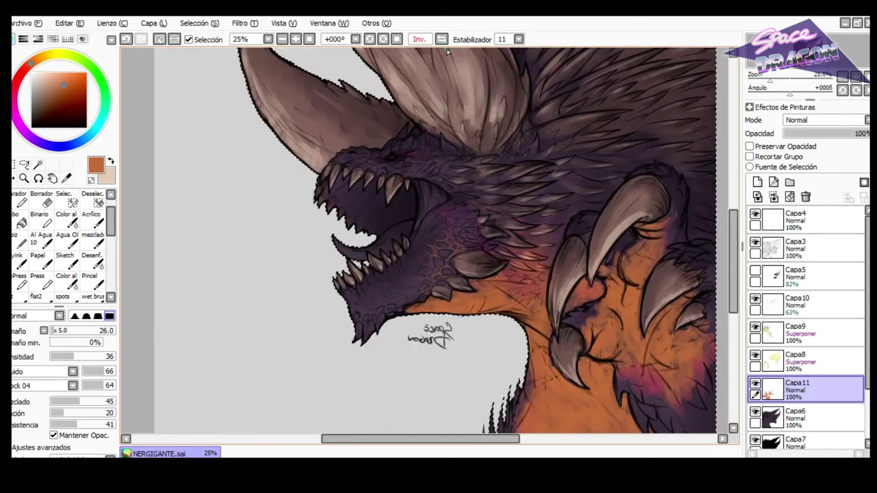
pyautogui.click(442, 39)
pyautogui.moveTo(312, 279); pyautogui.dragTo(362, 235)
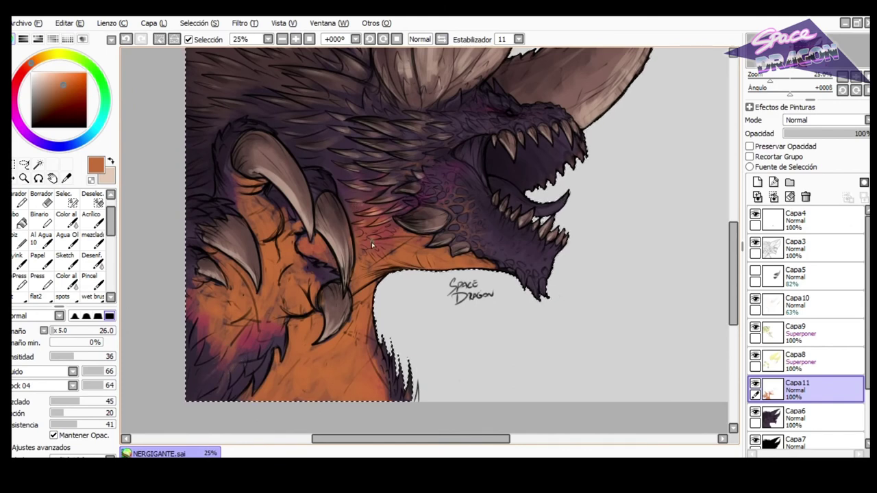
# Set the eraser to the scale-pattern shape at strength 100 and try it at size 250 over the lower neck spikes.
pyautogui.scroll(1, 368, 229)
pyautogui.press('e')
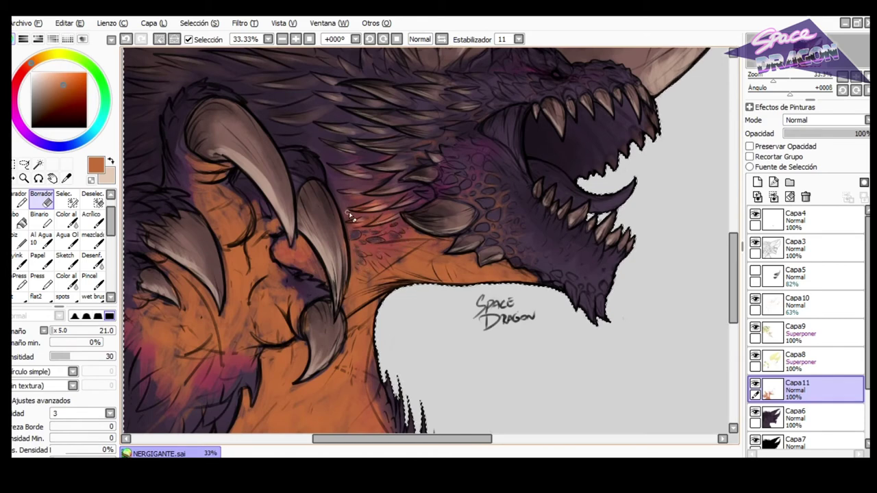
pyautogui.click(42, 371)
pyautogui.click(37, 408)
pyautogui.moveTo(101, 371); pyautogui.dragTo(118, 374)
pyautogui.click(95, 330)
pyautogui.moveTo(374, 222)
pyautogui.mouseDown()
pyautogui.moveTo(425, 240)
pyautogui.moveTo(418, 202)
pyautogui.mouseUp()
pyautogui.hotkey('ctrl', 'z')
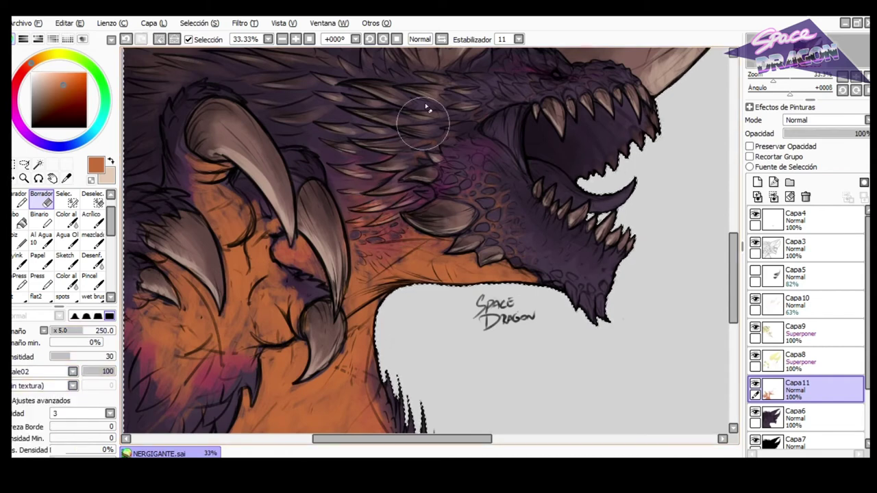
# Erase a scale texture into the orange of the palm and neck with the eraser at size 138.
pyautogui.click(67, 330)
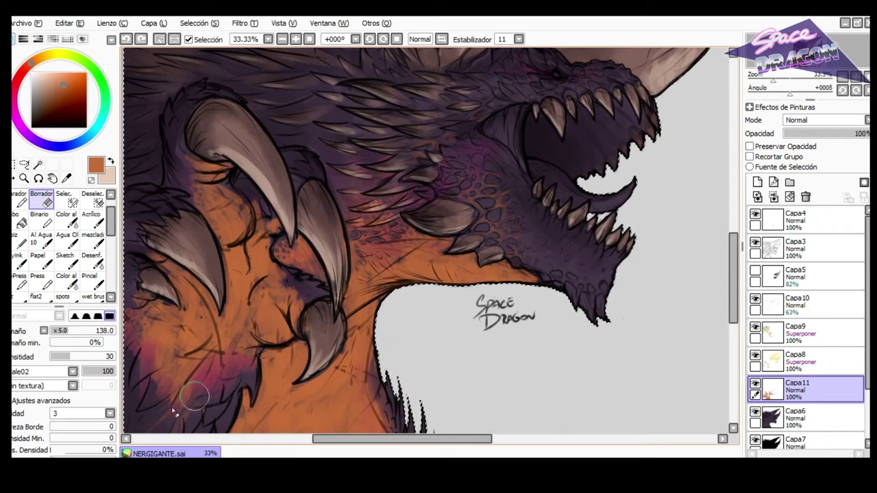
pyautogui.click(51, 373)
pyautogui.click(45, 392)
pyautogui.click(46, 373)
pyautogui.click(46, 384)
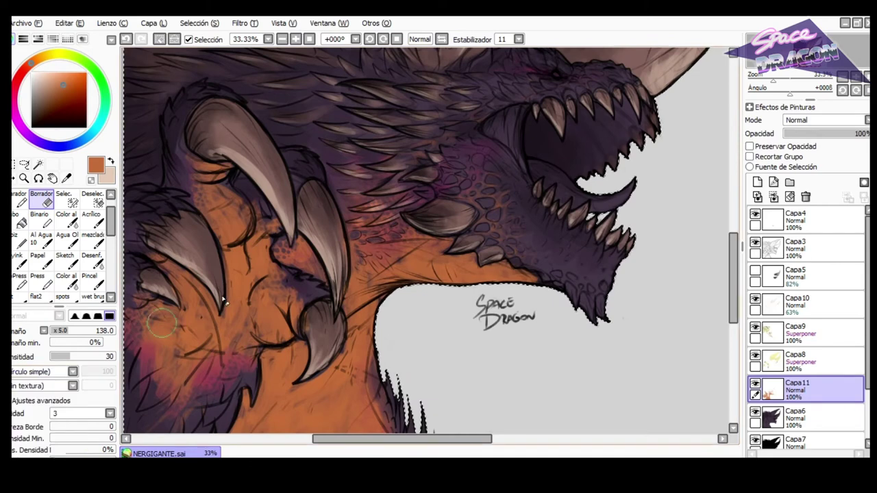
pyautogui.click(41, 373)
pyautogui.click(34, 392)
pyautogui.click(41, 372)
pyautogui.click(46, 401)
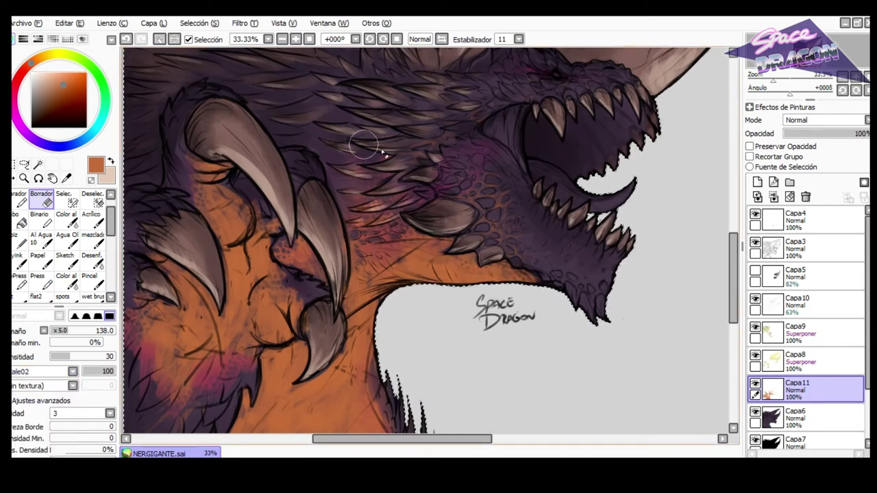
# Mirror the view and reduce the opacity of layer Capa11 to 83%.
pyautogui.scroll(-2, 418, 288)
pyautogui.scroll(1, 439, 267)
pyautogui.click(441, 39)
pyautogui.scroll(-1, 426, 192)
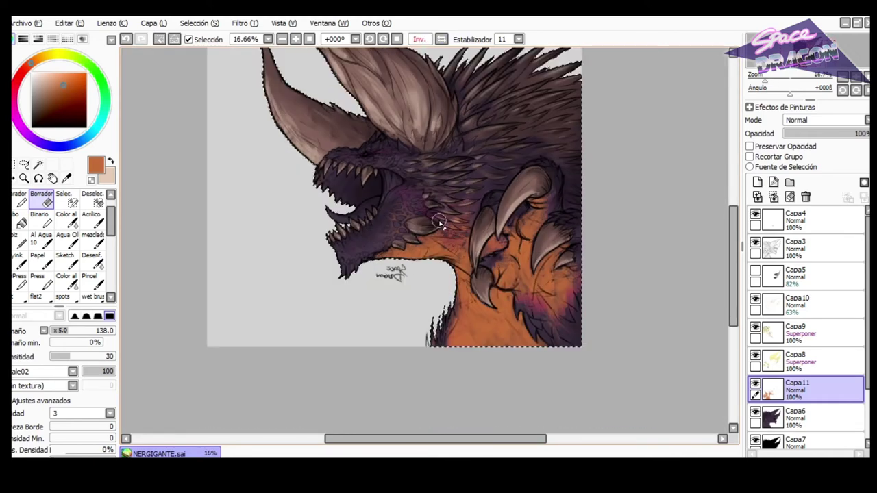
pyautogui.click(859, 134)
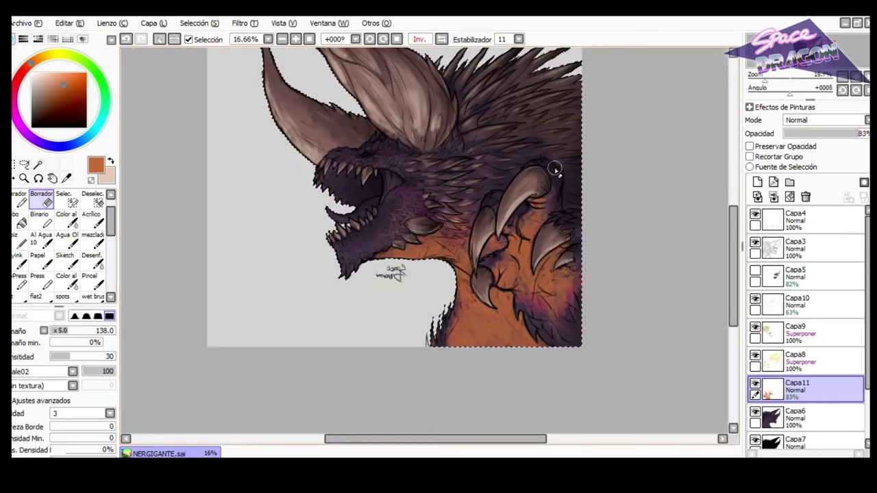
# Adjust the hue and saturation of Capa11, shifting its orange tones slightly toward red.
pyautogui.scroll(1, 556, 168)
pyautogui.click(441, 39)
pyautogui.scroll(-1, 456, 102)
pyautogui.scroll(1, 535, 147)
pyautogui.hotkey('ctrl', 'u')
pyautogui.moveTo(194, 328)
pyautogui.mouseDown()
pyautogui.moveTo(205, 331)
pyautogui.moveTo(192, 332)
pyautogui.moveTo(207, 349)
pyautogui.mouseUp()
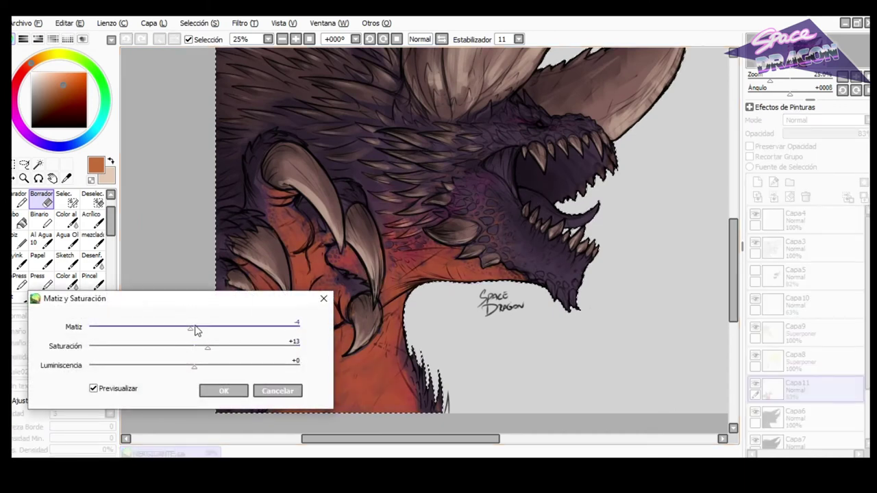
pyautogui.click(224, 391)
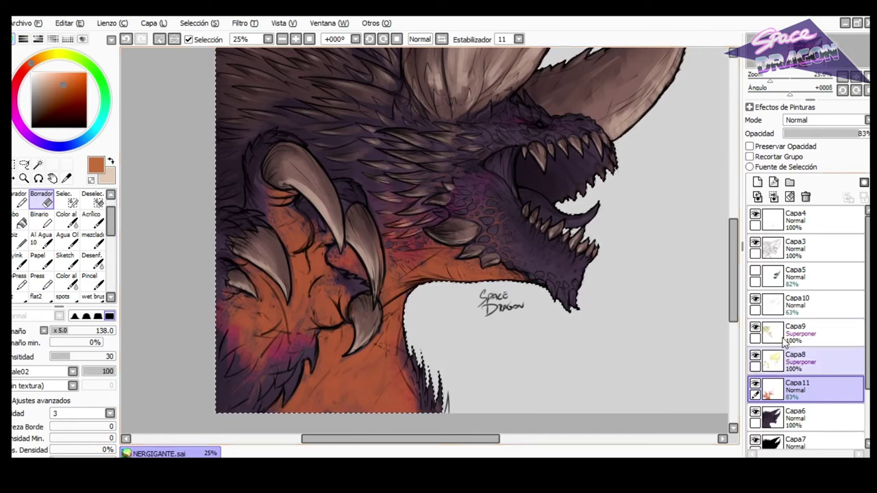
# Add layer Capa12 above Capa11 and select the mouth interior and tongue from the Capa3 line art with the Magic Wand.
pyautogui.click(758, 182)
pyautogui.click(441, 39)
pyautogui.scroll(1, 306, 131)
pyautogui.click(13, 164)
pyautogui.click(155, 250)
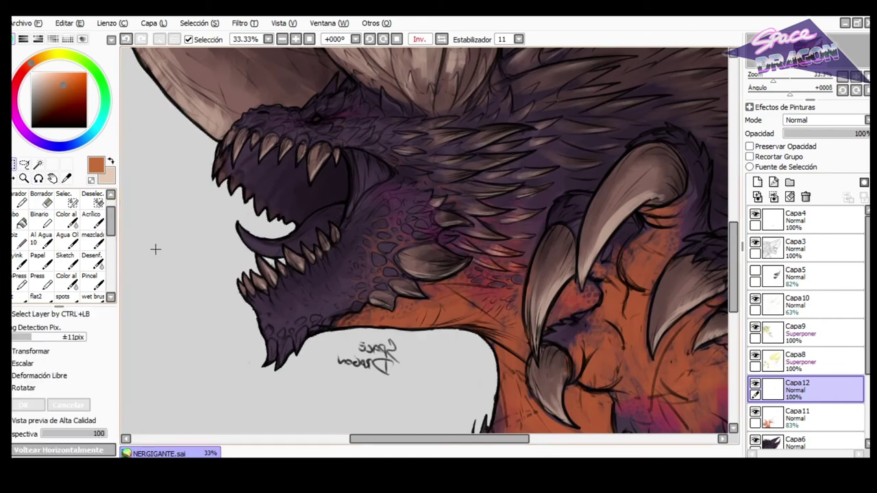
pyautogui.click(39, 166)
pyautogui.click(798, 248)
pyautogui.click(312, 212)
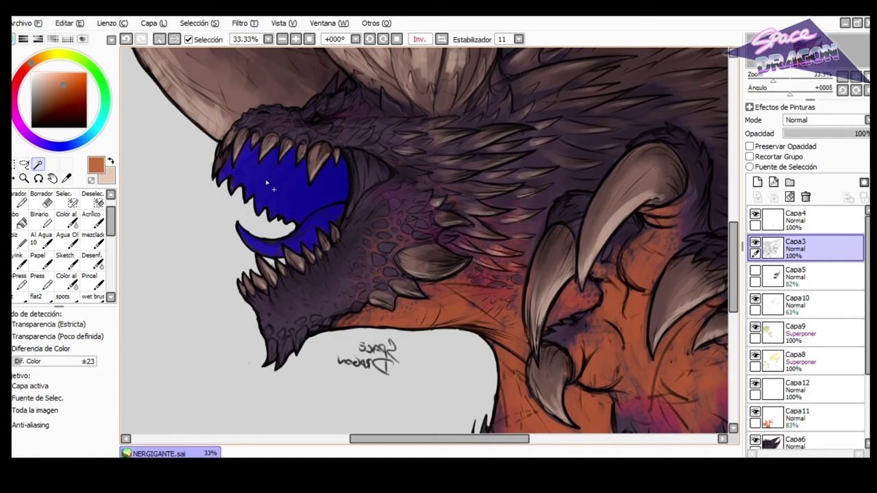
pyautogui.scroll(1, 267, 181)
pyautogui.scroll(3, 363, 282)
pyautogui.scroll(-2, 397, 210)
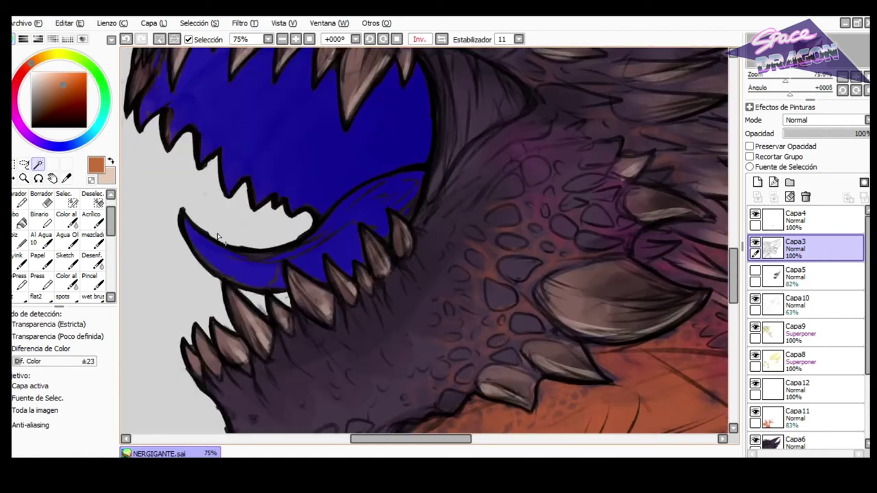
pyautogui.scroll(2, 218, 237)
pyautogui.scroll(-3, 452, 235)
pyautogui.scroll(-1, 799, 343)
# Add layer Capa13 and fill the selected mouth and tongue with dusty pink using the Acrílico brush at size 452, clearing the selection.
pyautogui.click(798, 381)
pyautogui.click(757, 183)
pyautogui.moveTo(681, 212); pyautogui.dragTo(653, 231)
pyautogui.click(93, 220)
pyautogui.scroll(-1, 437, 216)
pyautogui.press('x')
pyautogui.moveTo(374, 182)
pyautogui.mouseDown()
pyautogui.moveTo(338, 231)
pyautogui.moveTo(425, 223)
pyautogui.mouseUp()
pyautogui.click(44, 84)
pyautogui.click(26, 68)
pyautogui.moveTo(370, 158); pyautogui.dragTo(303, 155)
pyautogui.click(420, 39)
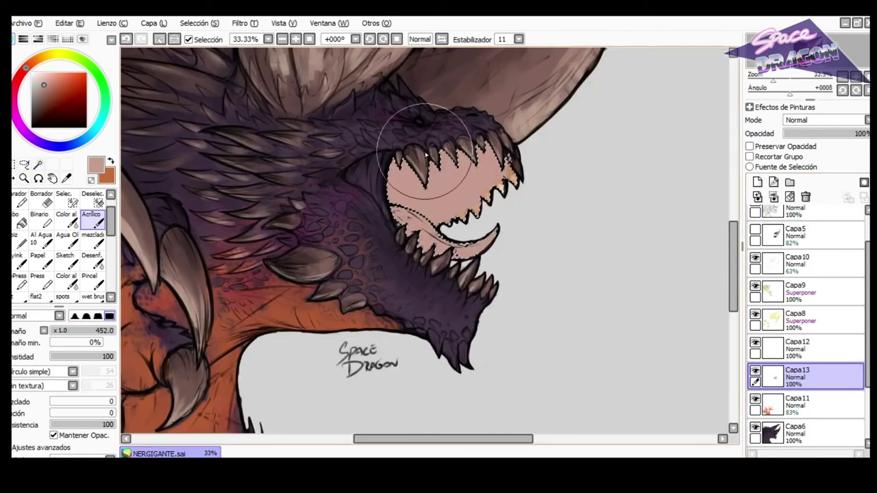
pyautogui.hotkey('ctrl', 'd')
# Clean up the pink fill along the teeth and tongue, using the eraser with a simple circle shape and density 100.
pyautogui.scroll(1, 555, 209)
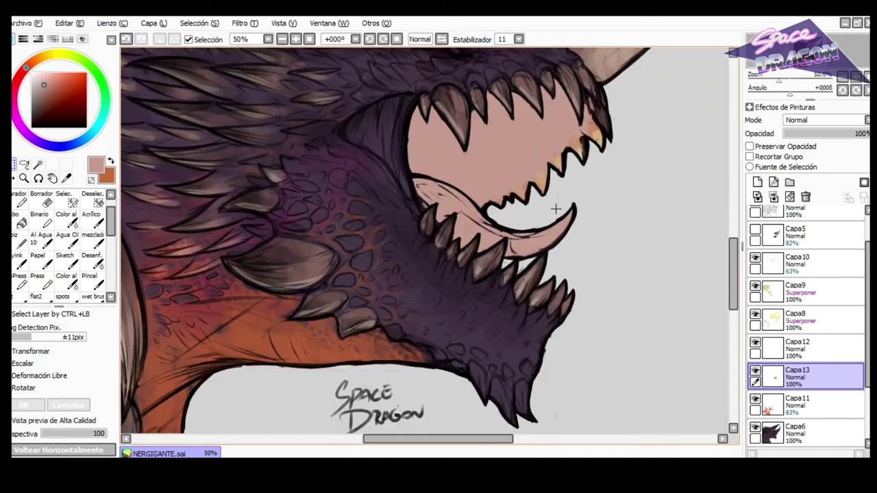
pyautogui.press('Return')
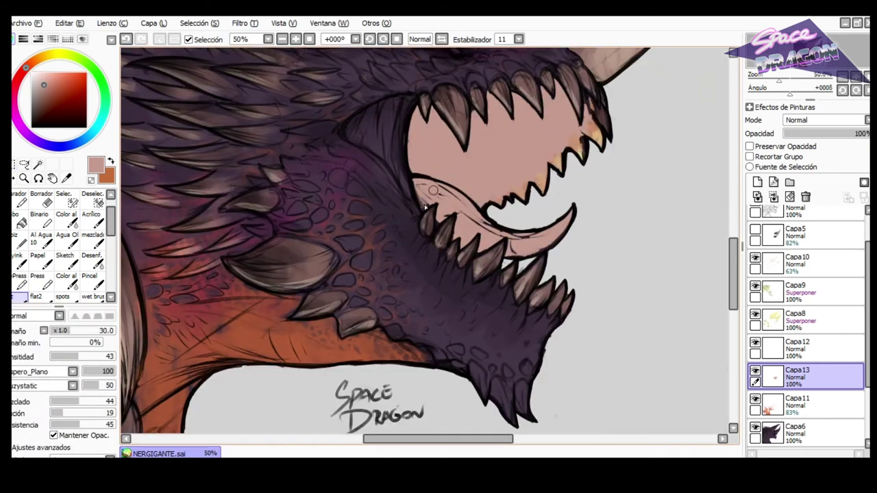
pyautogui.press('b')
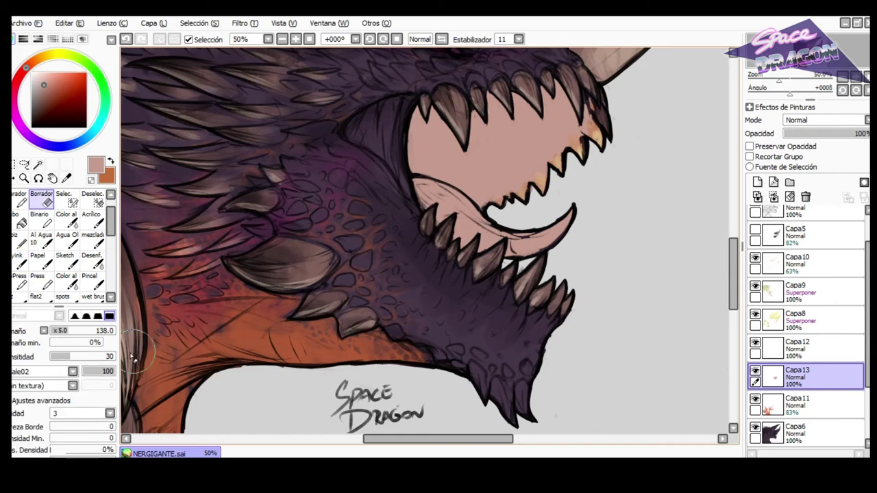
pyautogui.press('e')
pyautogui.press('n')
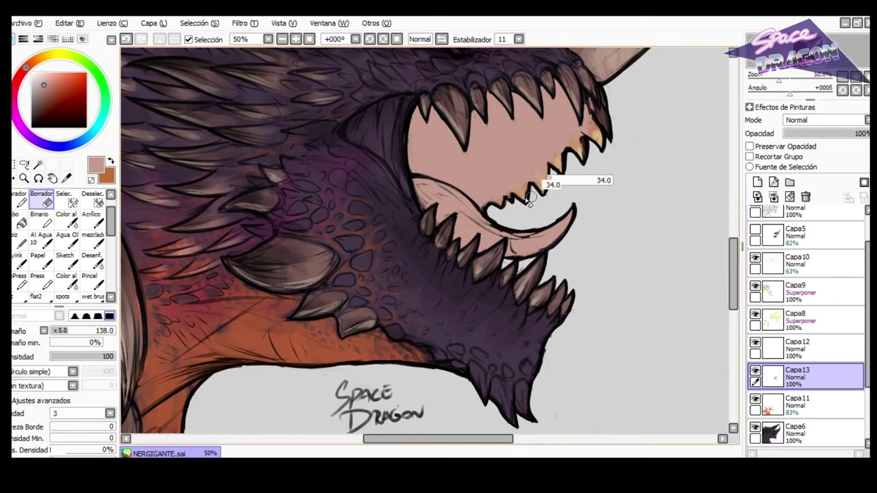
pyautogui.press('c')
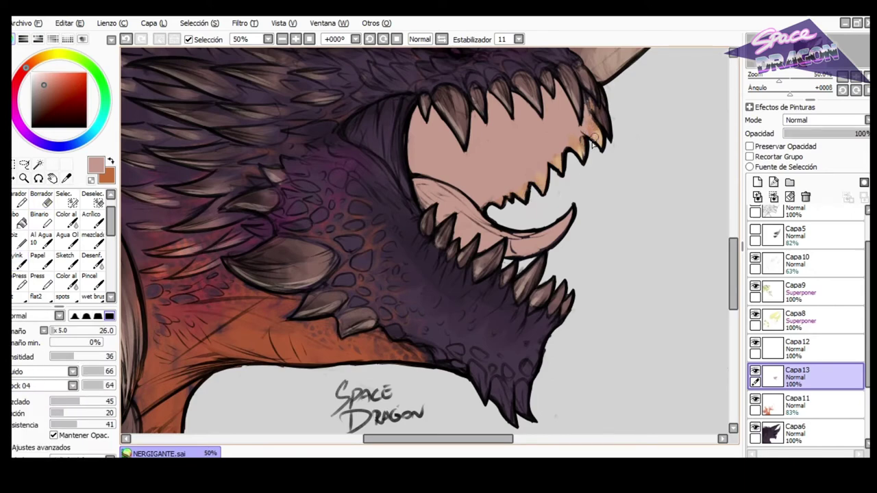
pyautogui.press('n')
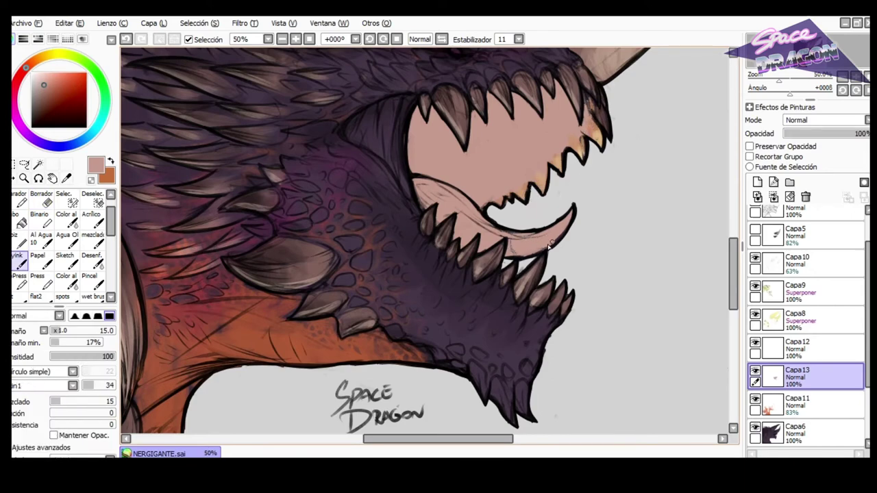
# Set the blending mode of Capa13 to Superponer and check the mouth color in mirrored view.
pyautogui.click(440, 39)
pyautogui.click(816, 121)
pyautogui.click(813, 162)
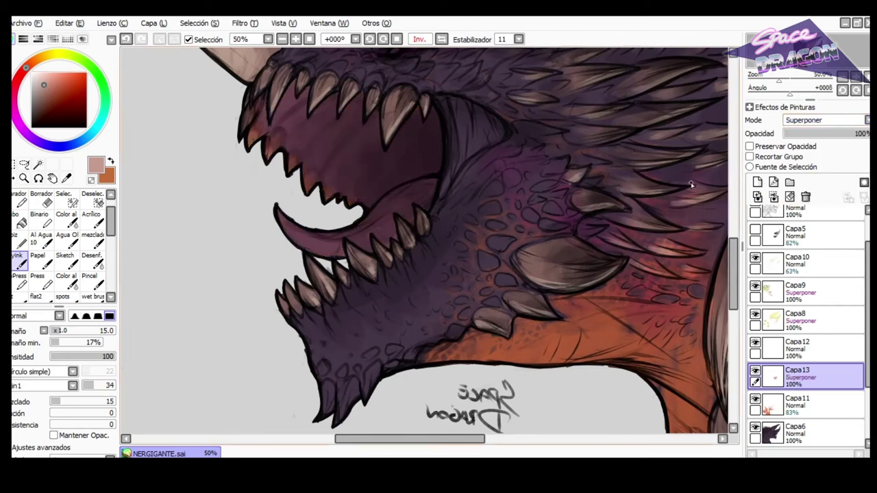
pyautogui.scroll(-3, 489, 304)
pyautogui.scroll(3, 461, 195)
pyautogui.click(441, 39)
# Try the Luminosidad and Multiplicar blending modes on Capa13 and return to Superponer.
pyautogui.click(822, 120)
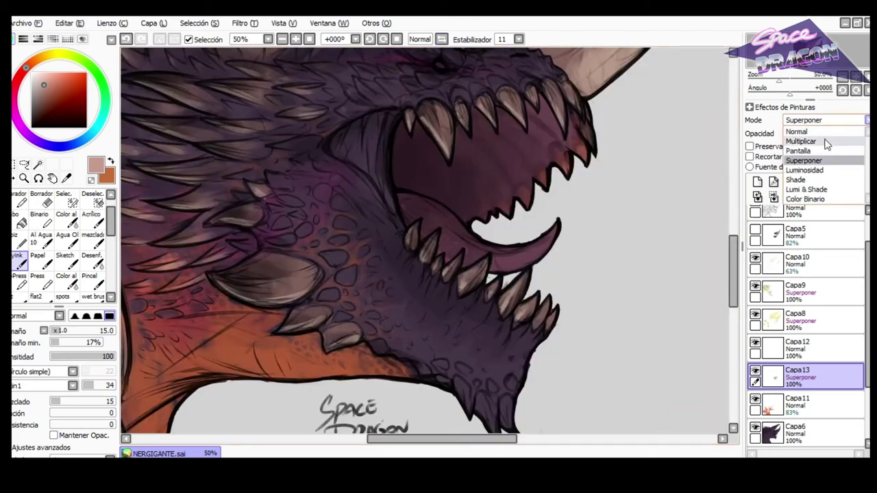
pyautogui.click(815, 171)
pyautogui.click(818, 120)
pyautogui.click(814, 161)
pyautogui.click(815, 121)
pyautogui.click(812, 141)
pyautogui.click(815, 120)
pyautogui.click(803, 161)
pyautogui.scroll(-3, 580, 205)
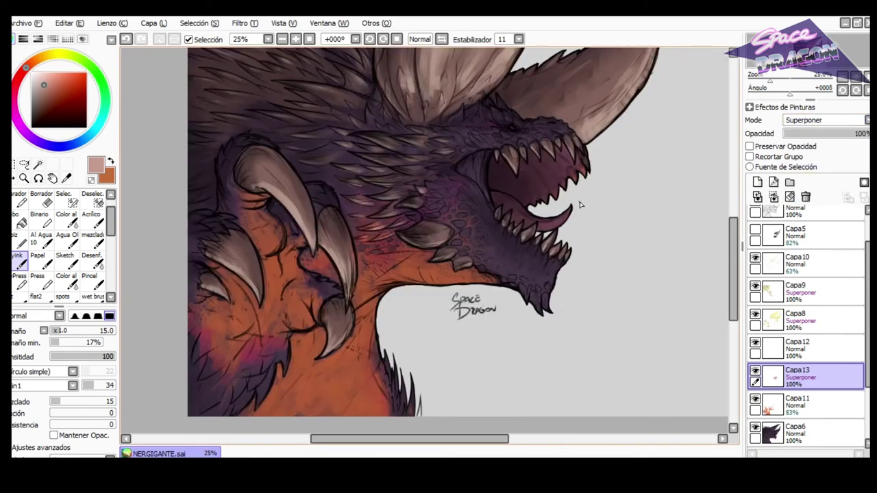
pyautogui.scroll(1, 580, 205)
pyautogui.click(758, 182)
pyautogui.click(750, 157)
pyautogui.click(440, 39)
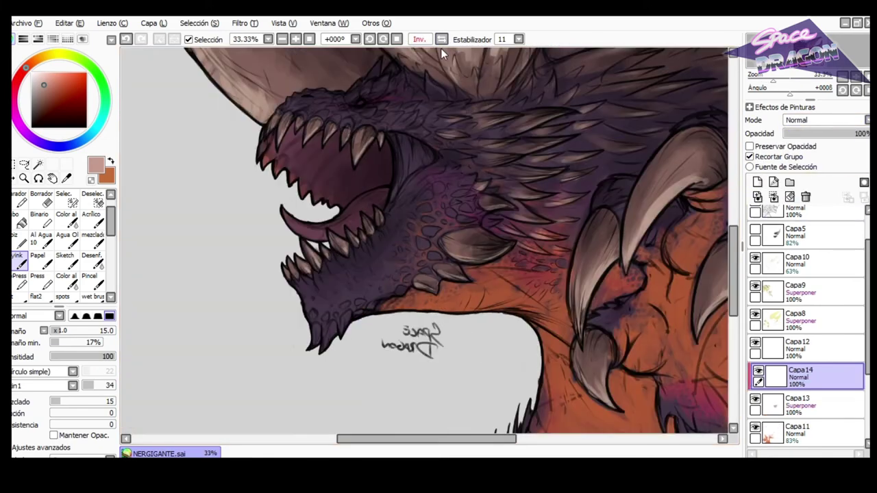
pyautogui.press('v')
pyautogui.click(805, 198)
# Load the mouth area of Capa13 as a selection, add layer Capa14, and lighten the tongue tip with pink at brush size 53.
pyautogui.keyDown('ctrl'); pyautogui.click(774, 235); pyautogui.keyUp('ctrl')
pyautogui.click(809, 376)
pyautogui.click(757, 183)
pyautogui.click(57, 331)
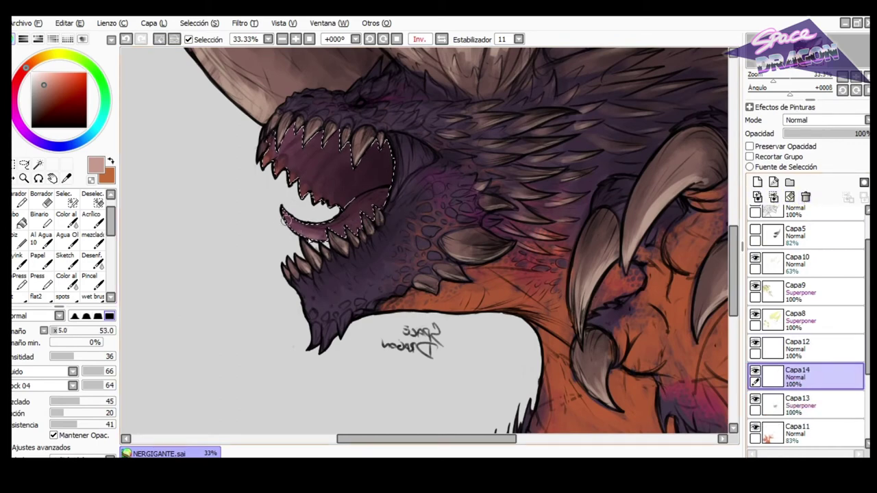
pyautogui.click(438, 40)
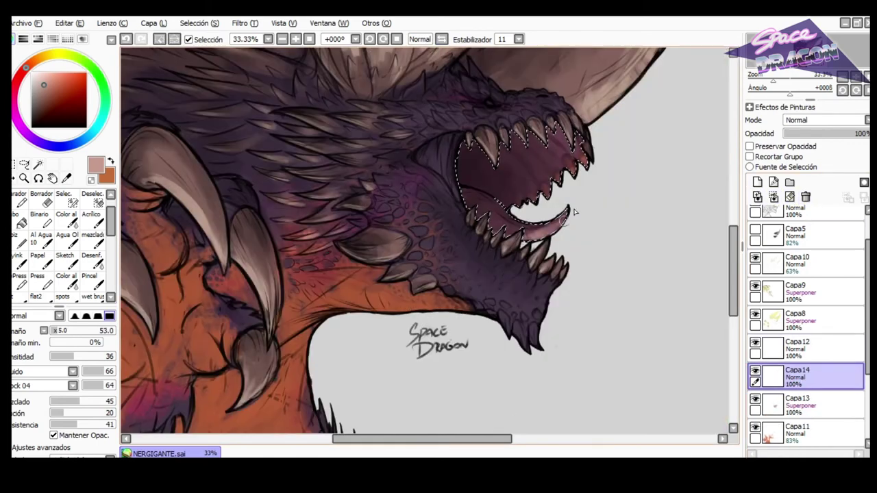
# Paint pale pink ridge highlights across the roof of the mouth with brush size 18 and density 23.
pyautogui.moveTo(547, 193); pyautogui.dragTo(538, 182)
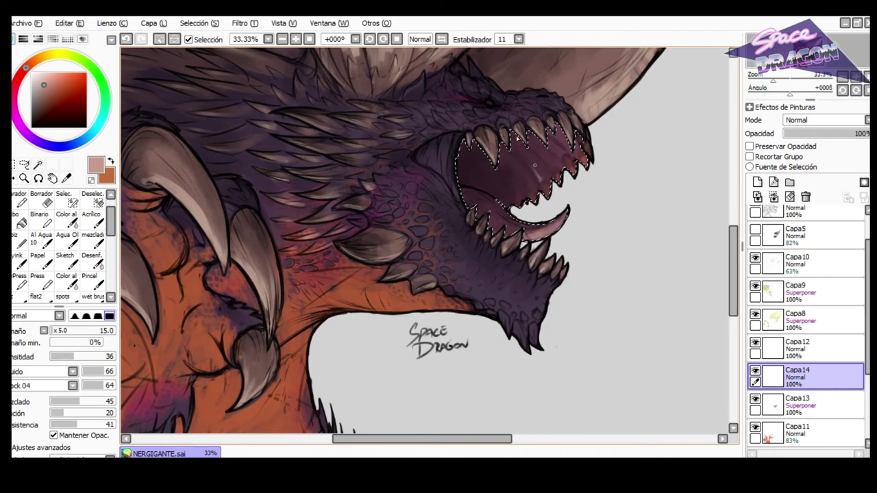
pyautogui.click(443, 39)
pyautogui.scroll(1, 311, 147)
pyautogui.click(19, 298)
pyautogui.hotkey('ctrl', 'z')
pyautogui.hotkey('ctrl', 'z')
pyautogui.moveTo(308, 196)
pyautogui.mouseDown()
pyautogui.moveTo(337, 159)
pyautogui.moveTo(309, 171)
pyautogui.moveTo(316, 149)
pyautogui.moveTo(288, 149)
pyautogui.moveTo(279, 137)
pyautogui.mouseUp()
pyautogui.moveTo(325, 211); pyautogui.dragTo(341, 186)
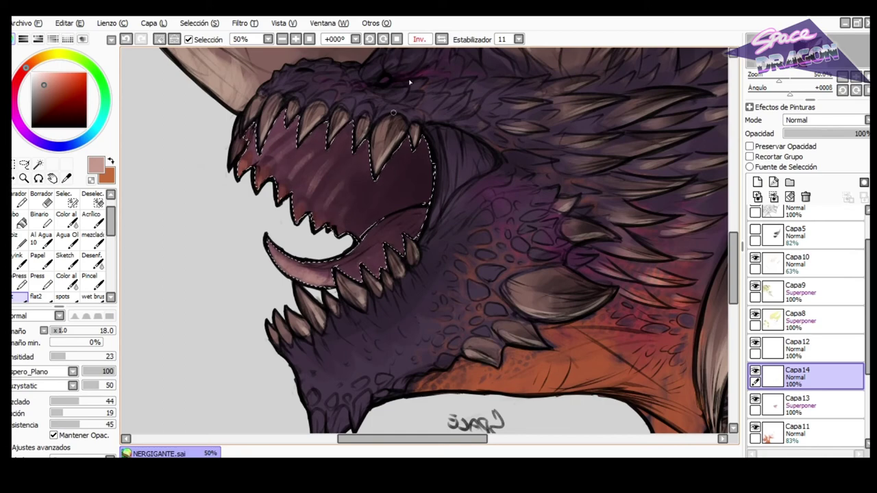
# Switch to a near-black red and paint shadows along the lower edge of the tongue behind the lower teeth.
pyautogui.click(442, 40)
pyautogui.press('x')
pyautogui.rightClick(442, 182)
pyautogui.click(37, 123)
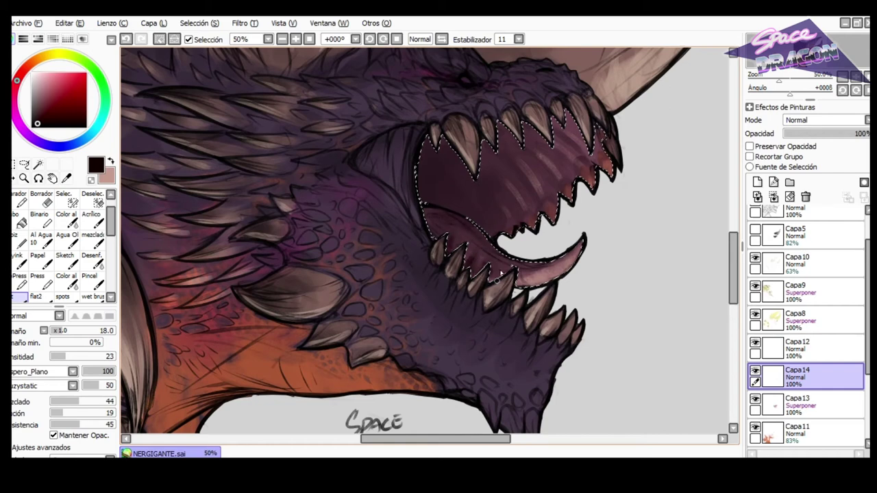
pyautogui.press('e')
pyautogui.moveTo(541, 281)
pyautogui.mouseDown()
pyautogui.moveTo(558, 276)
pyautogui.moveTo(520, 280)
pyautogui.mouseUp()
pyautogui.press('e')
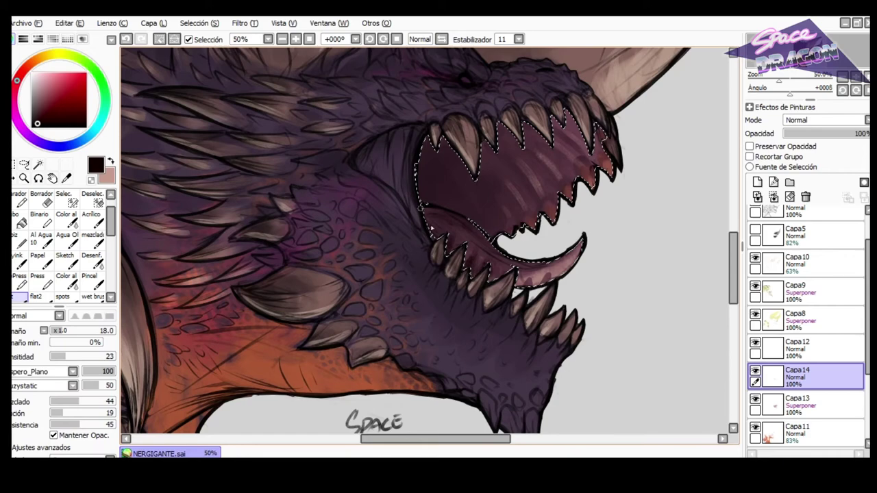
# Lighten the front of the mouth's roof with soft pink, using brush size 201 and density 16.
pyautogui.press('v')
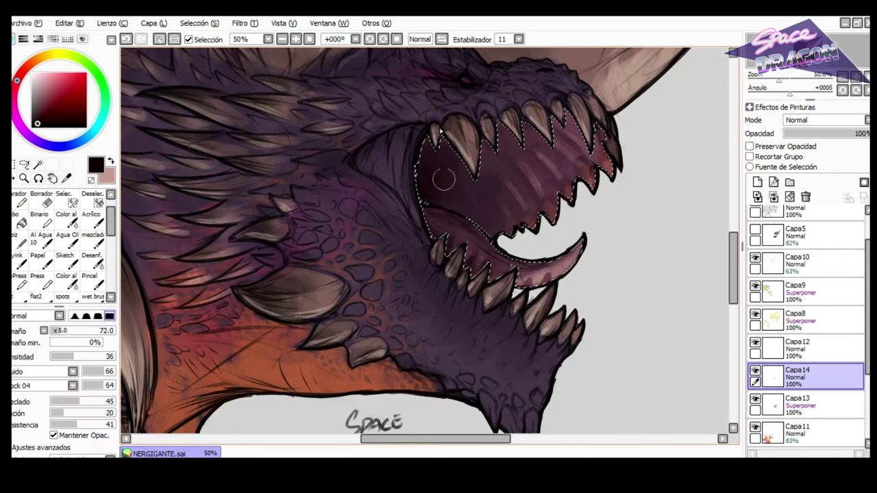
pyautogui.press('h')
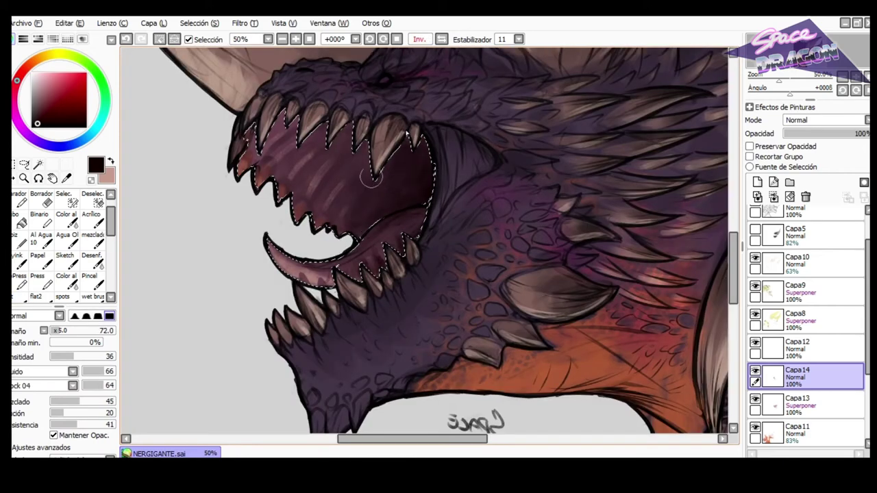
pyautogui.press('x')
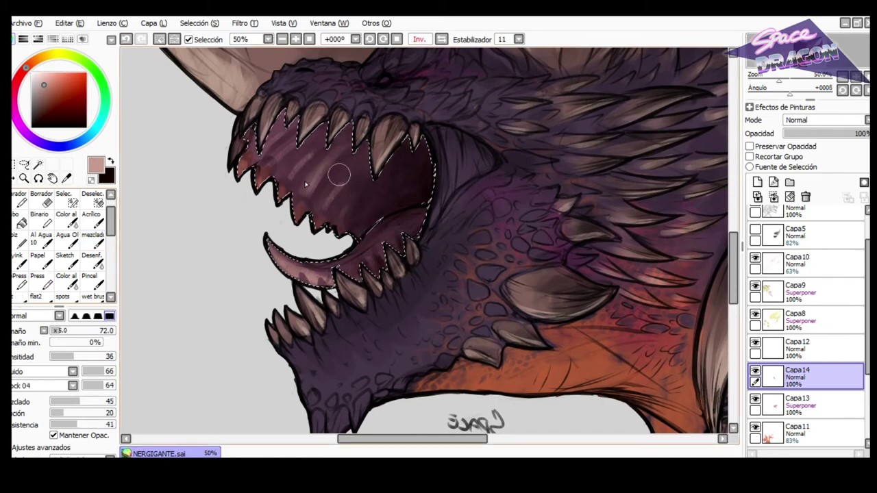
pyautogui.click(61, 357)
pyautogui.click(77, 331)
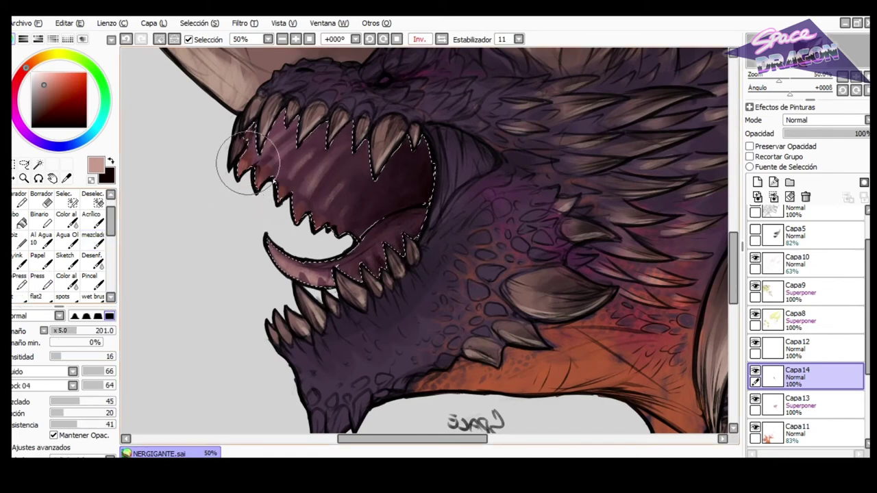
pyautogui.moveTo(286, 195); pyautogui.dragTo(295, 161)
# Blend the pink highlights inside the mouth with the Desenf. brush, working with sizes 285 and 31.
pyautogui.click(441, 39)
pyautogui.scroll(-1, 499, 135)
pyautogui.click(93, 261)
pyautogui.moveTo(499, 195); pyautogui.dragTo(506, 194)
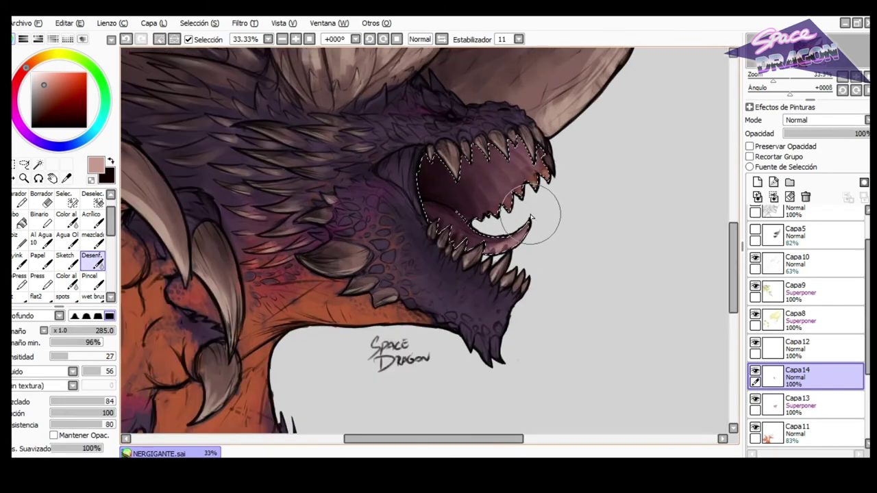
pyautogui.scroll(3, 497, 205)
pyautogui.scroll(-3, 510, 234)
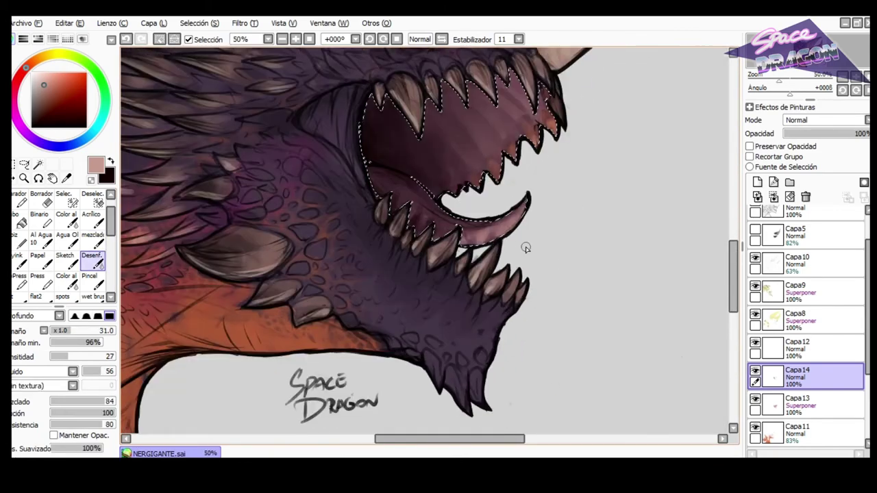
# Adjust Capa14's hue by +3 and saturation by +54, and clear the mouth selection.
pyautogui.hotkey('ctrl', 'u')
pyautogui.moveTo(202, 336)
pyautogui.mouseDown()
pyautogui.moveTo(180, 334)
pyautogui.moveTo(197, 337)
pyautogui.mouseUp()
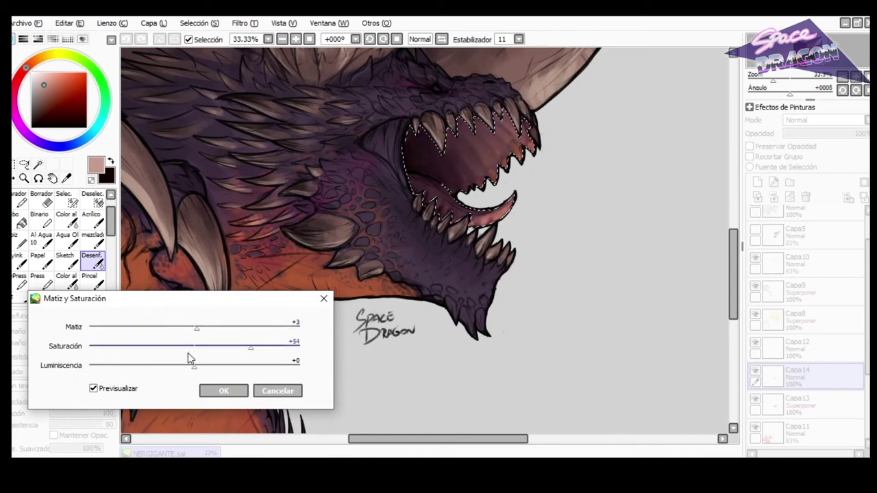
pyautogui.click(219, 390)
pyautogui.scroll(-1, 471, 276)
pyautogui.hotkey('ctrl', 'd')
pyautogui.press('m')
# Examine the mouth colors in the mirrored view, both close up and against the whole illustration.
pyautogui.scroll(-2, 451, 204)
pyautogui.scroll(2, 449, 206)
pyautogui.press('h')
pyautogui.scroll(2, 429, 147)
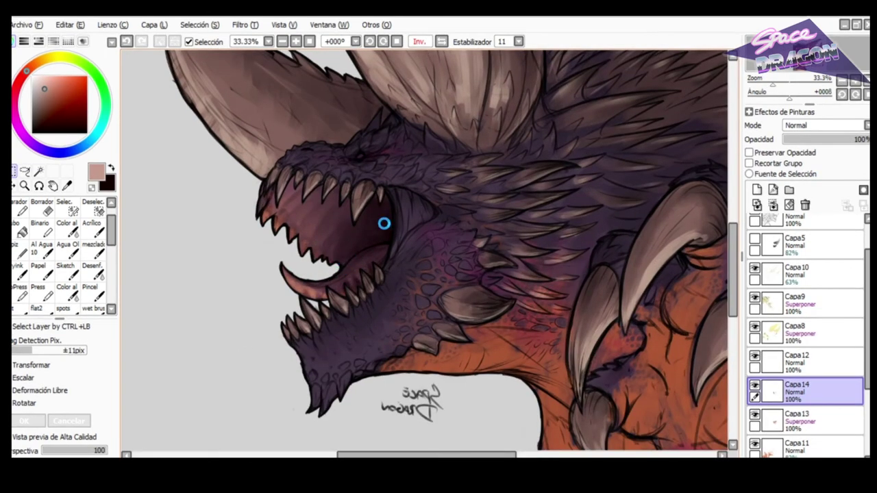
pyautogui.scroll(-1, 384, 223)
pyautogui.scroll(1, 384, 223)
pyautogui.scroll(1, 387, 226)
pyautogui.scroll(-1, 480, 220)
pyautogui.scroll(1, 466, 226)
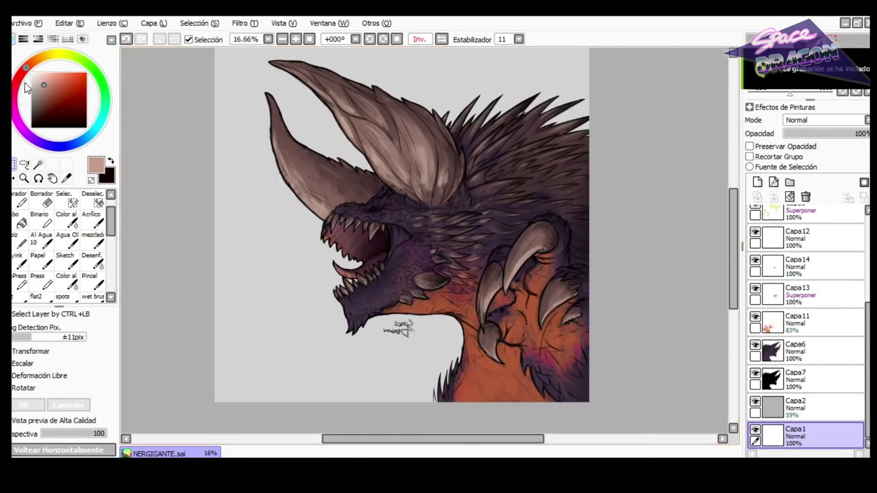
# Choose a fully saturated red and fill a new background layer, Capa15, placed directly above Capa2.
pyautogui.click(20, 74)
pyautogui.moveTo(59, 85); pyautogui.dragTo(94, 94)
pyautogui.click(17, 81)
pyautogui.click(21, 220)
pyautogui.click(270, 256)
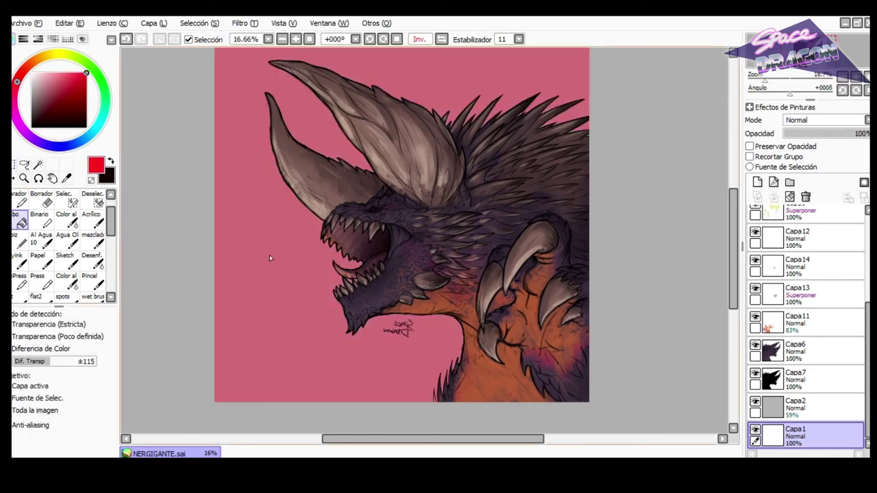
pyautogui.hotkey('ctrl', 'z')
pyautogui.click(781, 408)
pyautogui.click(757, 183)
pyautogui.click(473, 245)
pyautogui.scroll(3, 463, 245)
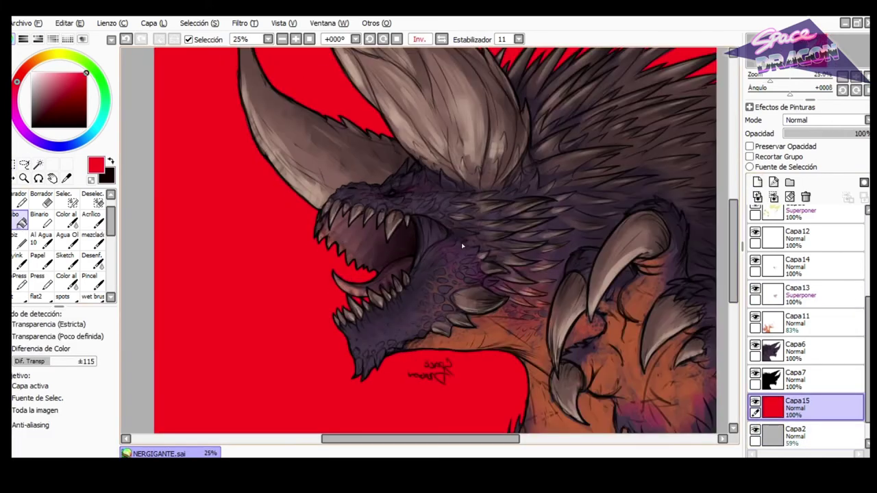
# On Capa12, paint the skin membrane at the corner of the mouth with muted pink sampled from the tongue, brush size 31.
pyautogui.scroll(1, 768, 248)
pyautogui.click(768, 258)
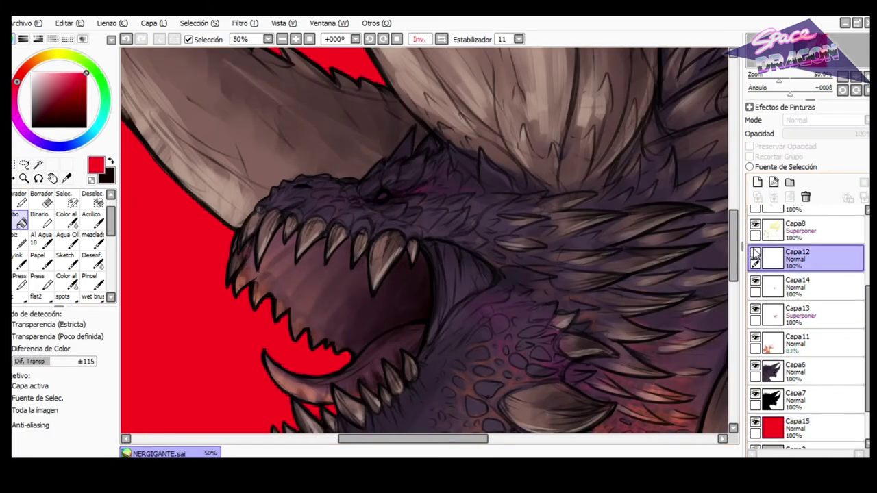
pyautogui.hotkey('ctrl', 't')
pyautogui.moveTo(428, 318); pyautogui.dragTo(425, 299)
pyautogui.keyDown('alt'); pyautogui.click(294, 368); pyautogui.keyUp('alt')
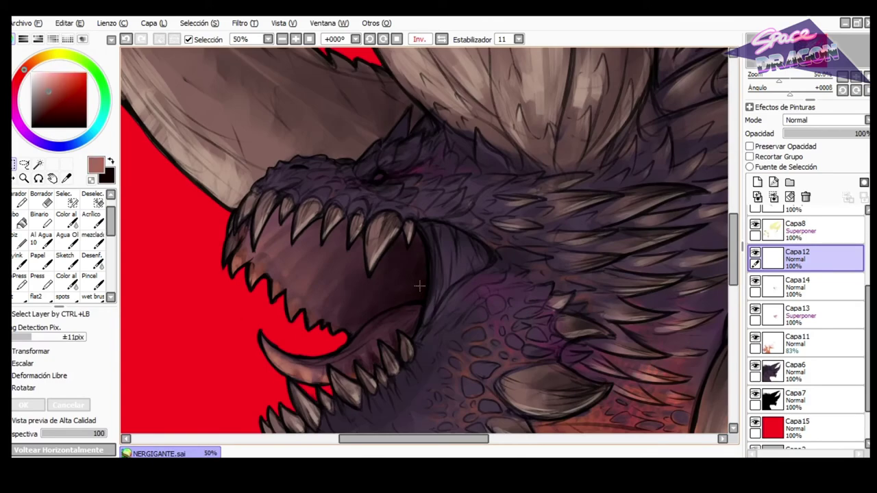
pyautogui.press('b')
pyautogui.click(15, 299)
pyautogui.press('v')
pyautogui.moveTo(442, 246); pyautogui.dragTo(474, 260)
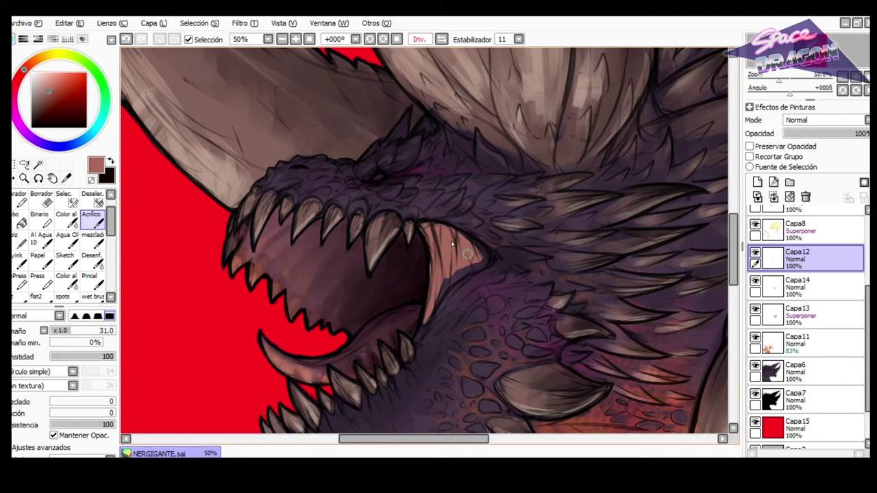
pyautogui.moveTo(467, 254); pyautogui.dragTo(476, 259)
pyautogui.hotkey('ctrl', 'z')
pyautogui.moveTo(426, 306); pyautogui.dragTo(482, 260)
# Refine the edges of the pink mouth-corner membrane with an inking brush at size 20.
pyautogui.click(441, 39)
pyautogui.press('[')
pyautogui.press('[')
pyautogui.press('[')
pyautogui.press('[')
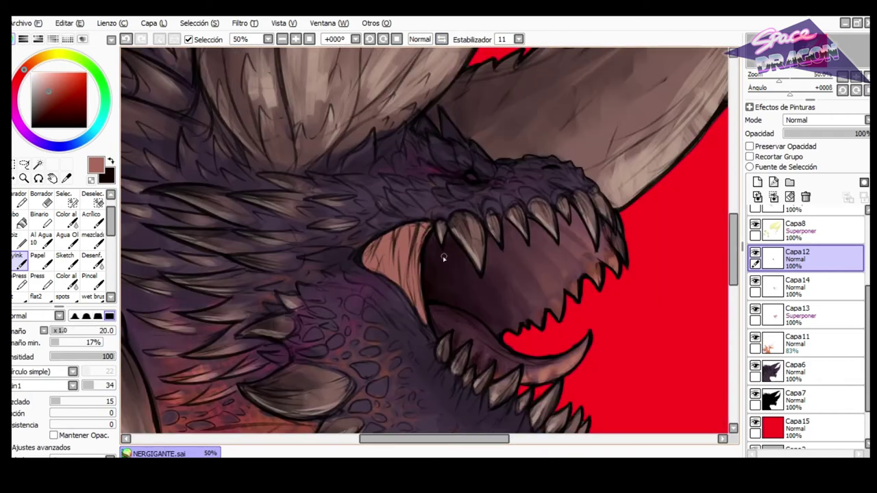
pyautogui.scroll(5, 445, 257)
pyautogui.scroll(-4, 375, 223)
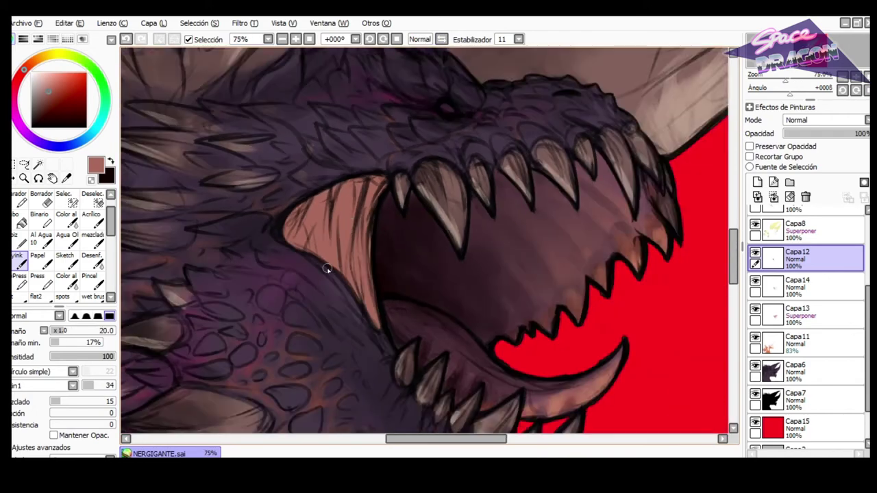
# Load Capa12's membrane as a selection and shade its upper area with dark red, brush size 41, raising density to 51.
pyautogui.scroll(1, 334, 266)
pyautogui.click(20, 297)
pyautogui.press('[')
pyautogui.press('[')
pyautogui.press('[')
pyautogui.press('[')
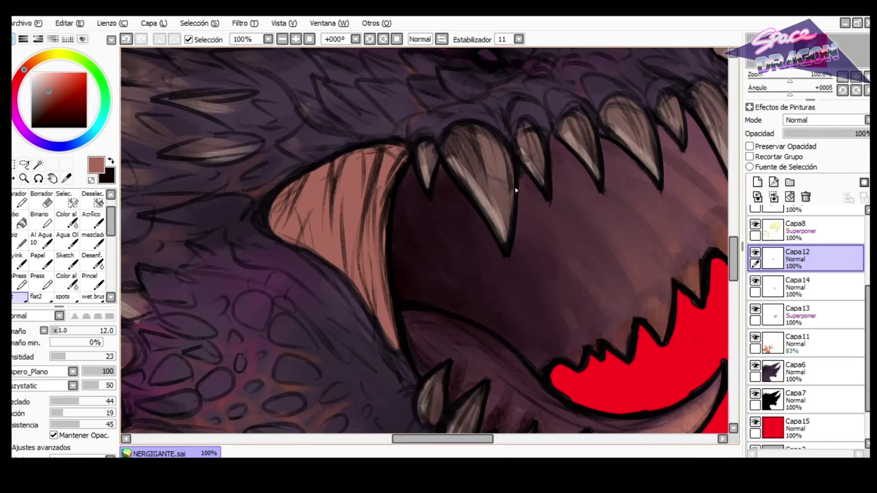
pyautogui.keyDown('ctrl'); pyautogui.click(773, 259); pyautogui.keyUp('ctrl')
pyautogui.click(41, 113)
pyautogui.click(18, 79)
pyautogui.click(77, 331)
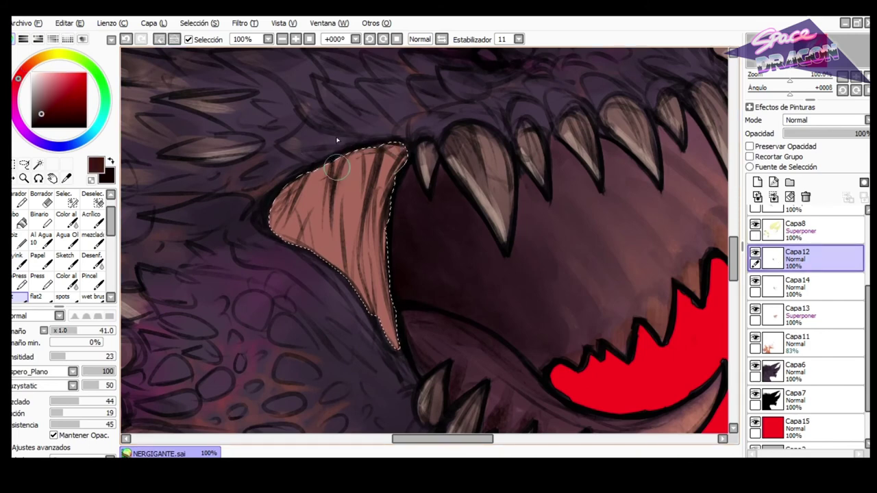
pyautogui.moveTo(285, 199); pyautogui.dragTo(331, 165)
pyautogui.moveTo(325, 202); pyautogui.dragTo(359, 154)
pyautogui.click(83, 356)
pyautogui.moveTo(342, 200)
pyautogui.mouseDown()
pyautogui.moveTo(371, 153)
pyautogui.moveTo(377, 179)
pyautogui.mouseUp()
# Darken the inner and outer edges of the membrane with dark red strokes at brush size 20.
pyautogui.press('[')
pyautogui.press('[')
pyautogui.press('[')
pyautogui.press('[')
pyautogui.press('[')
pyautogui.moveTo(423, 153)
pyautogui.mouseDown()
pyautogui.moveTo(388, 167)
pyautogui.moveTo(357, 265)
pyautogui.mouseUp()
pyautogui.moveTo(326, 196); pyautogui.dragTo(327, 222)
pyautogui.moveTo(264, 214)
pyautogui.mouseDown()
pyautogui.moveTo(294, 246)
pyautogui.moveTo(343, 274)
pyautogui.moveTo(396, 344)
pyautogui.mouseUp()
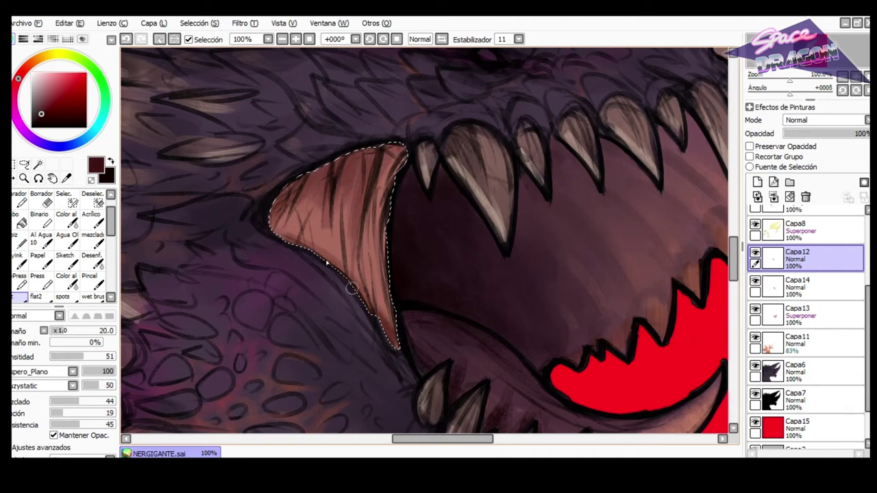
pyautogui.moveTo(267, 230); pyautogui.dragTo(288, 184)
# Deepen the membrane's dark red shading with a softer brush at density 47, using sizes 65 and 10.
pyautogui.press('b')
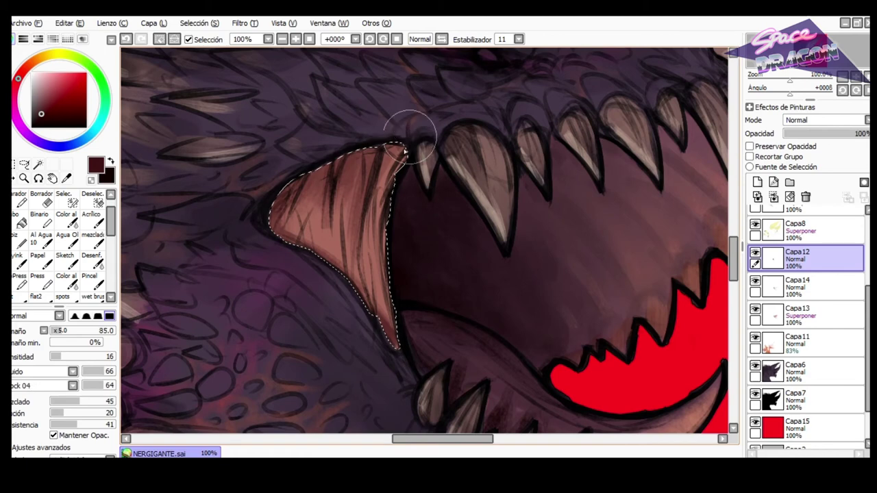
pyautogui.press('[')
pyautogui.press('[')
pyautogui.press('[')
pyautogui.press('[')
pyautogui.click(81, 357)
pyautogui.moveTo(259, 225); pyautogui.dragTo(285, 218)
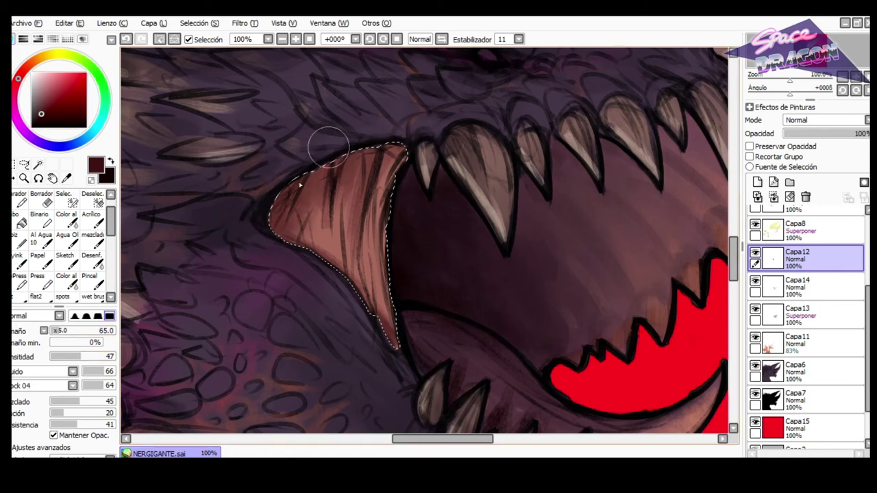
pyautogui.moveTo(350, 213); pyautogui.dragTo(331, 235)
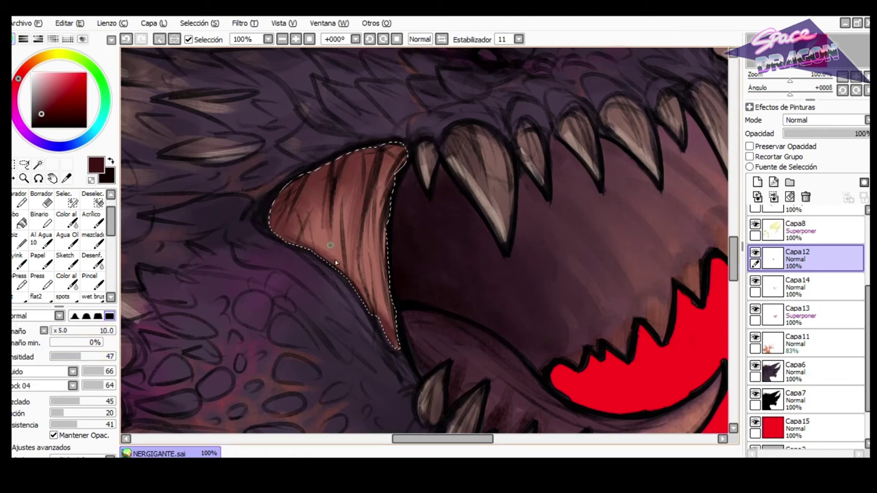
pyautogui.moveTo(379, 296); pyautogui.dragTo(381, 304)
# Add near-black shadows around the membrane's border, using brush sizes 29 and 64.
pyautogui.rightClick(413, 167)
pyautogui.moveTo(429, 160)
pyautogui.mouseDown()
pyautogui.moveTo(397, 148)
pyautogui.moveTo(385, 152)
pyautogui.moveTo(405, 166)
pyautogui.moveTo(380, 142)
pyautogui.moveTo(360, 153)
pyautogui.moveTo(370, 146)
pyautogui.moveTo(376, 181)
pyautogui.moveTo(364, 220)
pyautogui.moveTo(341, 199)
pyautogui.moveTo(344, 150)
pyautogui.moveTo(267, 216)
pyautogui.moveTo(303, 175)
pyautogui.moveTo(285, 238)
pyautogui.mouseUp()
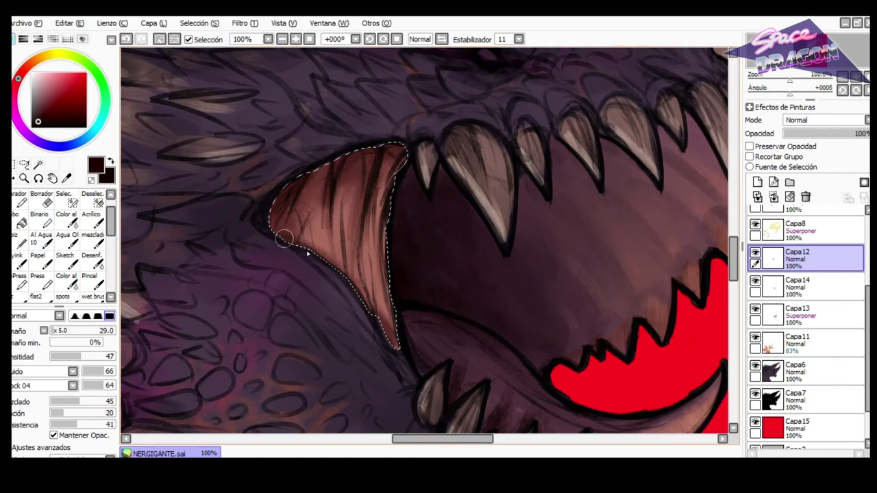
pyautogui.moveTo(288, 206); pyautogui.dragTo(301, 238)
pyautogui.rightClick(407, 146)
pyautogui.moveTo(407, 137); pyautogui.dragTo(415, 123)
pyautogui.moveTo(415, 123)
pyautogui.mouseDown()
pyautogui.moveTo(390, 151)
pyautogui.moveTo(352, 129)
pyautogui.moveTo(333, 209)
pyautogui.moveTo(294, 205)
pyautogui.moveTo(354, 219)
pyautogui.moveTo(324, 257)
pyautogui.mouseUp()
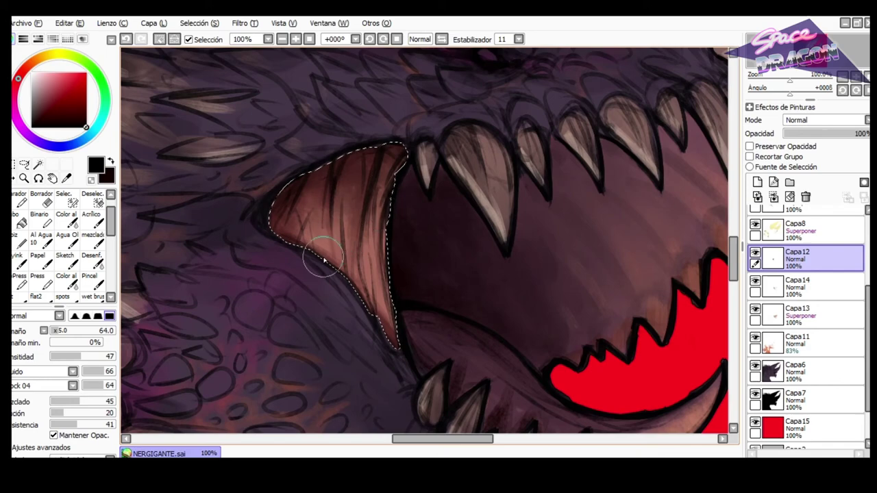
# Deselect the membrane and lower Capa12's opacity to 75%.
pyautogui.scroll(-3, 411, 152)
pyautogui.click(13, 164)
pyautogui.click(393, 143)
pyautogui.scroll(-2, 393, 144)
pyautogui.click(442, 39)
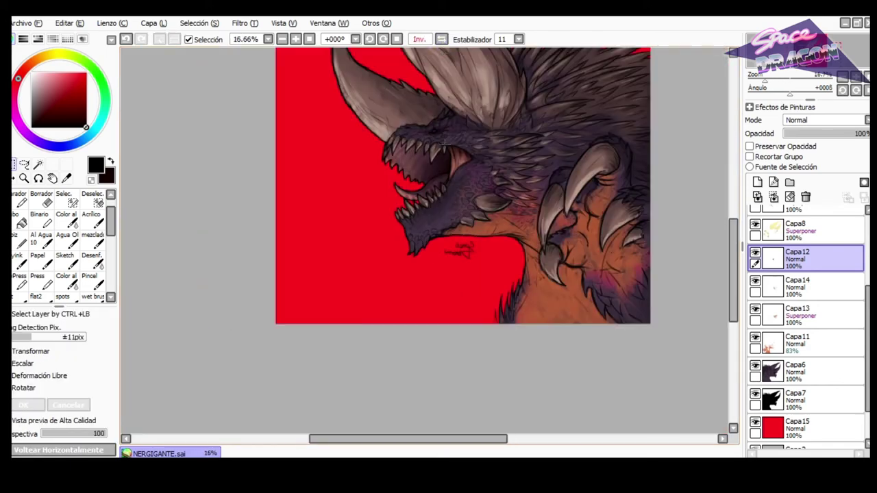
pyautogui.scroll(1, 444, 140)
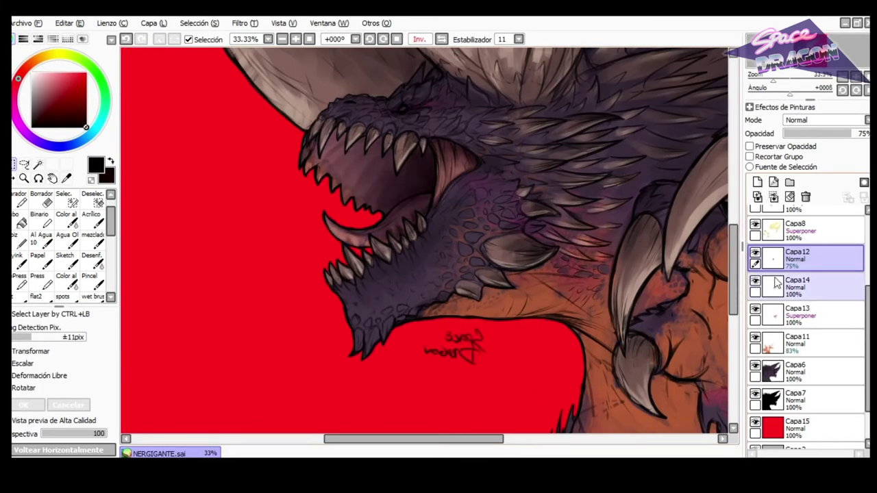
# Set Capa13's blending mode to Normal and merge Capa14 down into it.
pyautogui.click(774, 288)
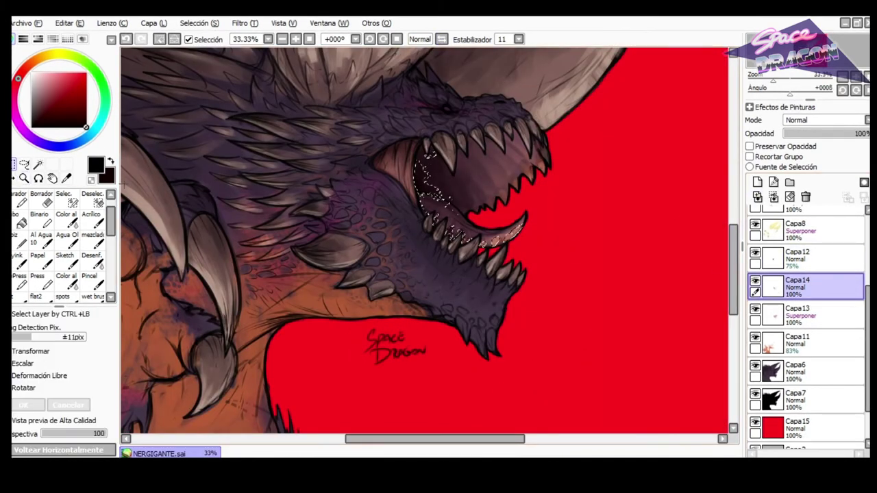
pyautogui.hotkey('ctrl', 'd')
pyautogui.click(774, 314)
pyautogui.click(822, 120)
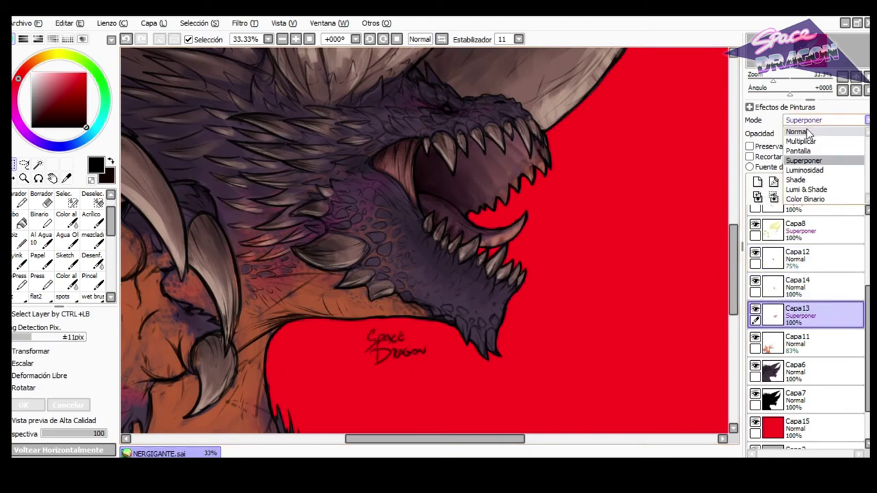
pyautogui.click(798, 130)
pyautogui.click(442, 39)
pyautogui.click(777, 288)
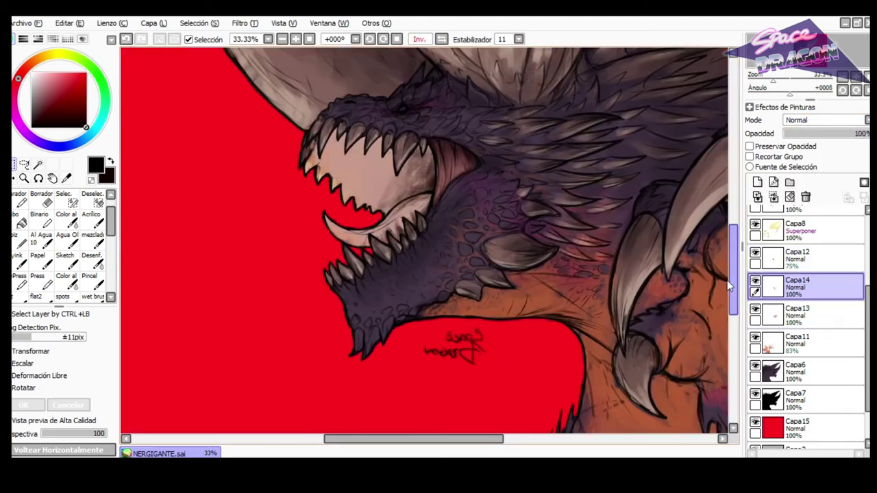
pyautogui.hotkey('ctrl', 'e')
# Add layer Capa16 clipped to Capa13 with Recortar Grupo and paint the roof of the mouth in muted reddish tones.
pyautogui.rightClick(447, 177)
pyautogui.press('x')
pyautogui.rightClick(455, 156)
pyautogui.press('v')
pyautogui.click(757, 181)
pyautogui.click(750, 156)
pyautogui.press('x')
pyautogui.moveTo(438, 168); pyautogui.dragTo(371, 198)
pyautogui.click(18, 298)
pyautogui.moveTo(415, 175); pyautogui.dragTo(446, 171)
pyautogui.moveTo(423, 164)
pyautogui.mouseDown()
pyautogui.moveTo(396, 165)
pyautogui.moveTo(385, 199)
pyautogui.mouseUp()
# Build up the throat and palate shading on Capa16, alternating muted pink and near-black red.
pyautogui.press('h')
pyautogui.press('x')
pyautogui.moveTo(493, 151)
pyautogui.mouseDown()
pyautogui.moveTo(495, 180)
pyautogui.moveTo(475, 198)
pyautogui.moveTo(504, 190)
pyautogui.mouseUp()
pyautogui.press('v')
pyautogui.moveTo(868, 135); pyautogui.dragTo(869, 135)
pyautogui.press('x')
pyautogui.moveTo(449, 164); pyautogui.dragTo(422, 155)
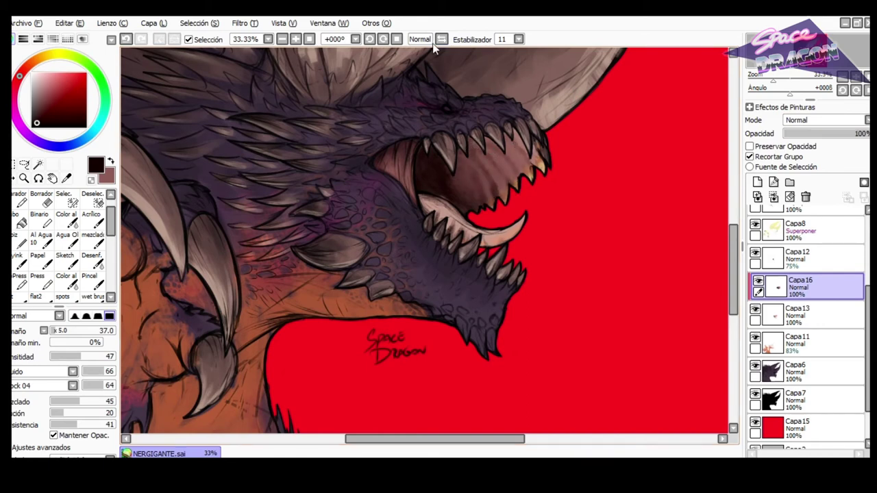
# Smooth the light and dark transitions across the palate in the mirrored view, using brush sizes 37 and 64.
pyautogui.press('h')
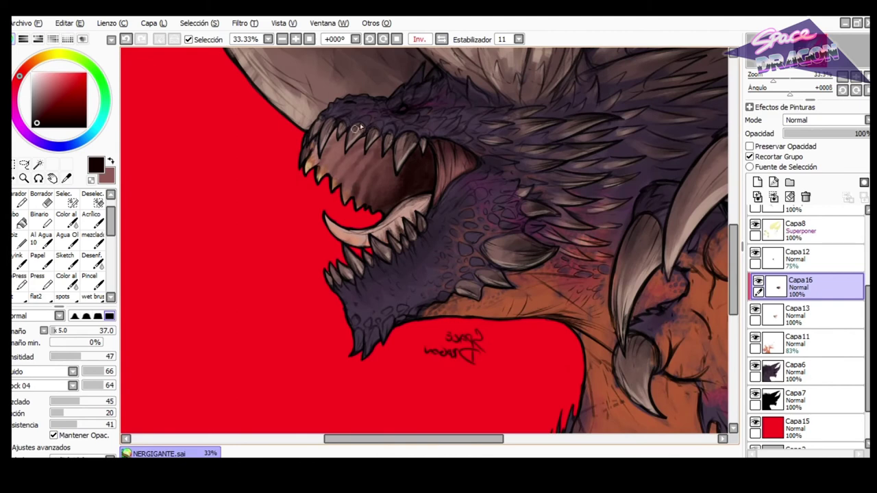
pyautogui.press('x')
pyautogui.press('x')
pyautogui.press('x')
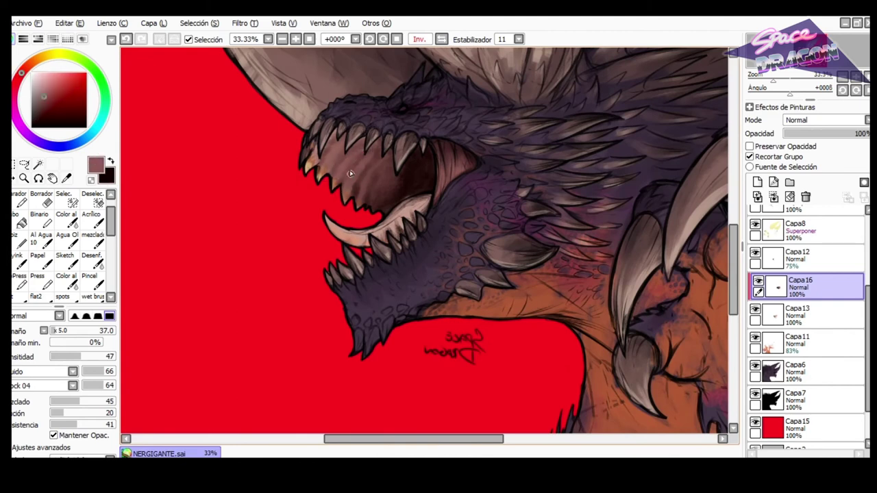
pyautogui.press('x')
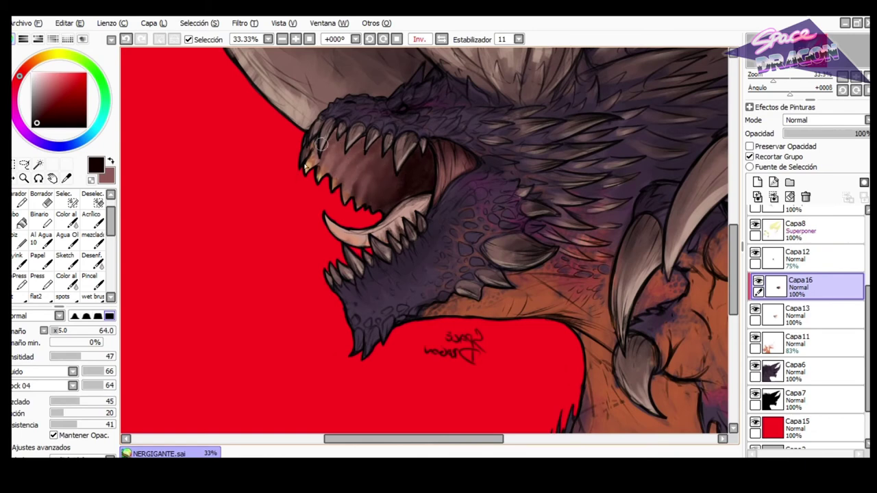
# Lightly erase the mouth interior on Capa13 with the eraser density at 23, working unmirrored, and return to Capa16.
pyautogui.click(441, 41)
pyautogui.press('e')
pyautogui.moveTo(531, 167)
pyautogui.mouseDown()
pyautogui.moveTo(665, 259)
pyautogui.moveTo(539, 200)
pyautogui.mouseUp()
pyautogui.hotkey('ctrl', 'z')
pyautogui.click(763, 309)
pyautogui.hotkey('ctrl', 'z')
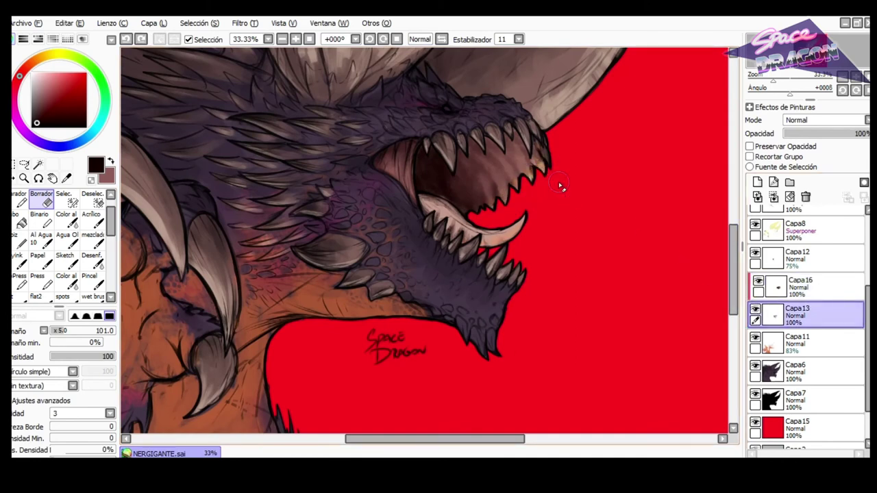
pyautogui.moveTo(75, 357); pyautogui.dragTo(64, 357)
pyautogui.scroll(1, 551, 168)
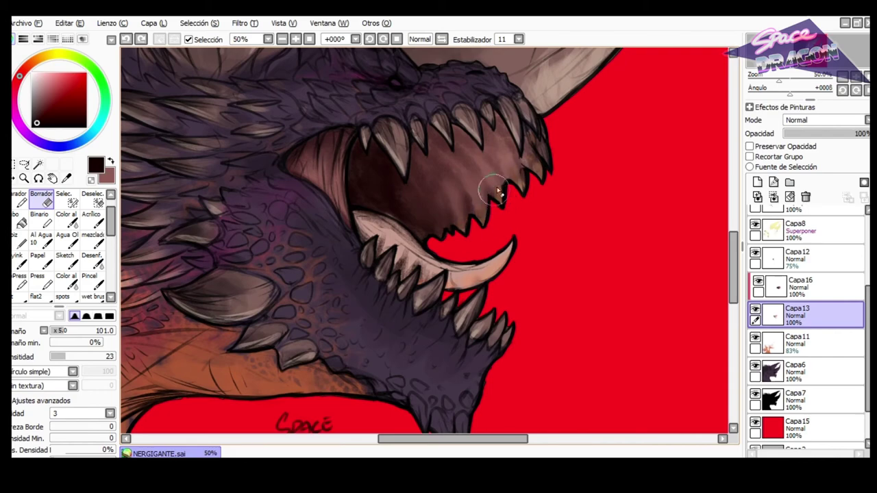
pyautogui.scroll(-2, 573, 193)
pyautogui.click(800, 287)
pyautogui.scroll(-2, 567, 191)
pyautogui.scroll(3, 552, 187)
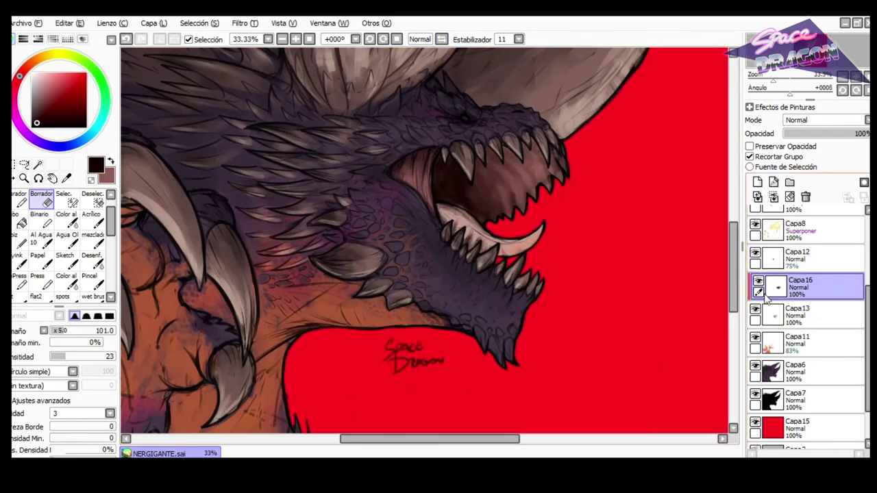
pyautogui.hotkey('ctrl', 'e')
pyautogui.click(757, 282)
pyautogui.click(757, 281)
pyautogui.click(442, 39)
pyautogui.hotkey('ctrl', 'z')
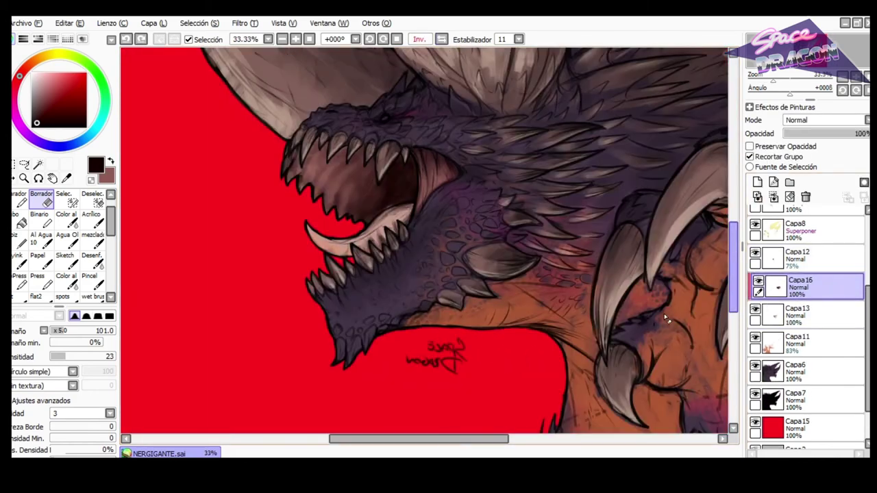
# Paint over the tongue on Capa16 in muted pink and darken its base near-black, using the textured brush at size 43.
pyautogui.press('b')
pyautogui.moveTo(412, 199)
pyautogui.mouseDown()
pyautogui.moveTo(368, 223)
pyautogui.moveTo(406, 213)
pyautogui.mouseUp()
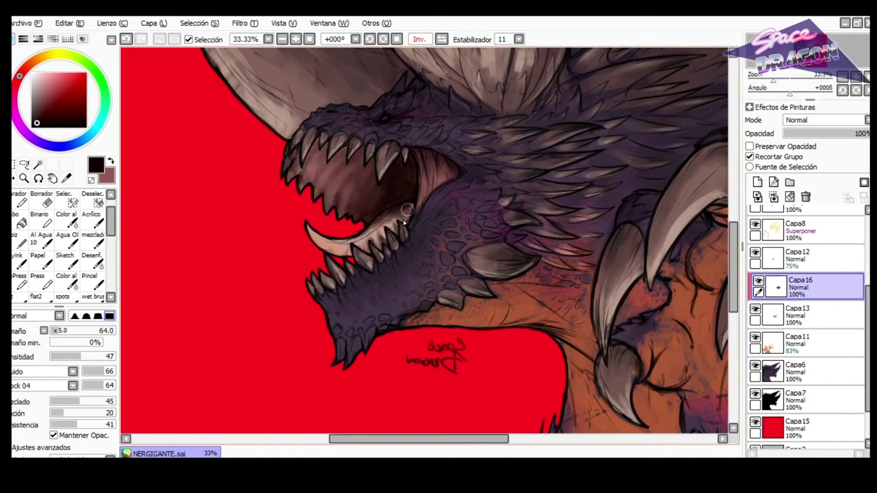
pyautogui.click(23, 297)
pyautogui.press('x')
pyautogui.moveTo(317, 239); pyautogui.dragTo(371, 232)
pyautogui.press('x')
pyautogui.moveTo(446, 204); pyautogui.dragTo(417, 208)
pyautogui.press('x')
pyautogui.moveTo(361, 250)
pyautogui.mouseDown()
pyautogui.moveTo(316, 236)
pyautogui.moveTo(350, 243)
pyautogui.moveTo(329, 240)
pyautogui.mouseUp()
pyautogui.press('x')
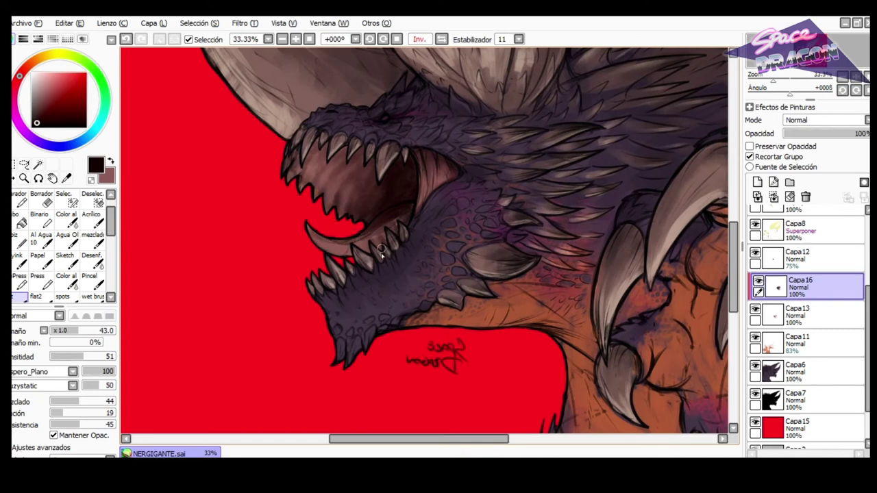
pyautogui.press('x')
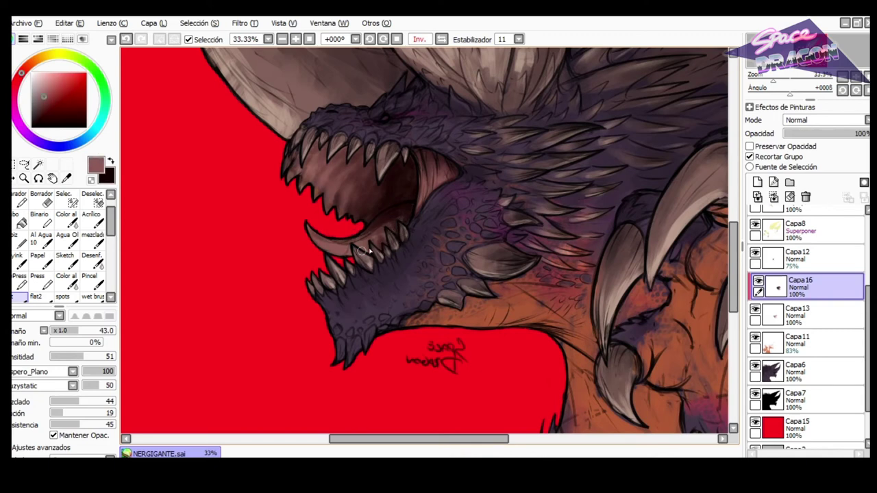
pyautogui.press('x')
# Merge Capa16 down into Capa13 and set the merged layer's opacity to 87%.
pyautogui.click(441, 39)
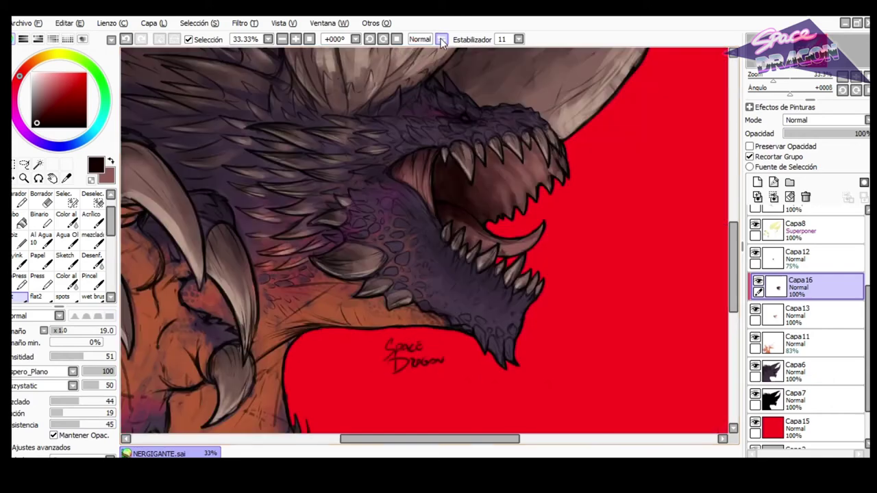
pyautogui.scroll(-2, 531, 130)
pyautogui.scroll(1, 541, 137)
pyautogui.hotkey('ctrl', 'e')
pyautogui.click(757, 282)
pyautogui.click(757, 282)
pyautogui.moveTo(548, 205); pyautogui.dragTo(527, 207)
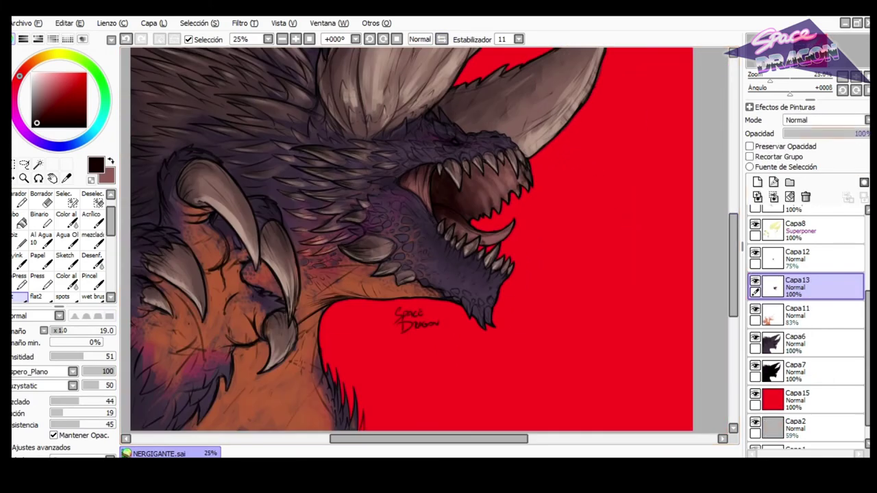
pyautogui.scroll(-1, 568, 130)
pyautogui.scroll(1, 566, 121)
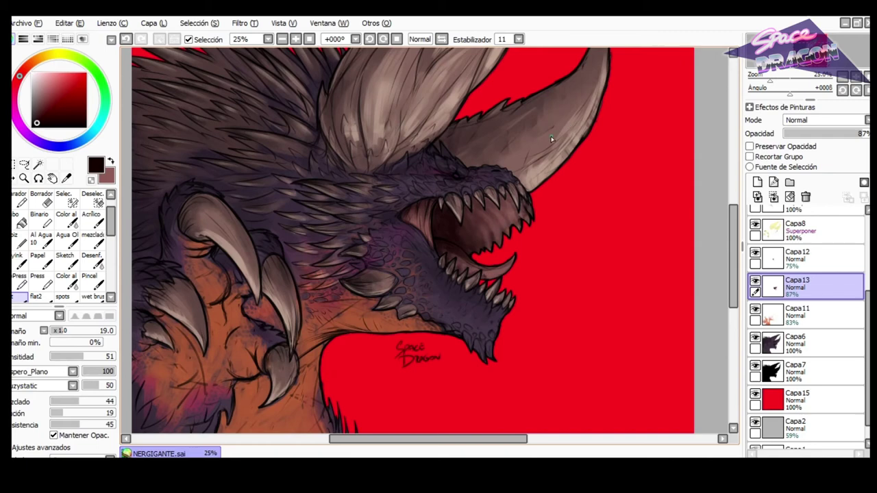
# Make the dark shading layer Capa5 visible and select it.
pyautogui.scroll(4, 477, 179)
pyautogui.scroll(2, 801, 295)
pyautogui.click(786, 251)
pyautogui.click(756, 222)
pyautogui.scroll(-4, 576, 250)
pyautogui.scroll(1, 575, 250)
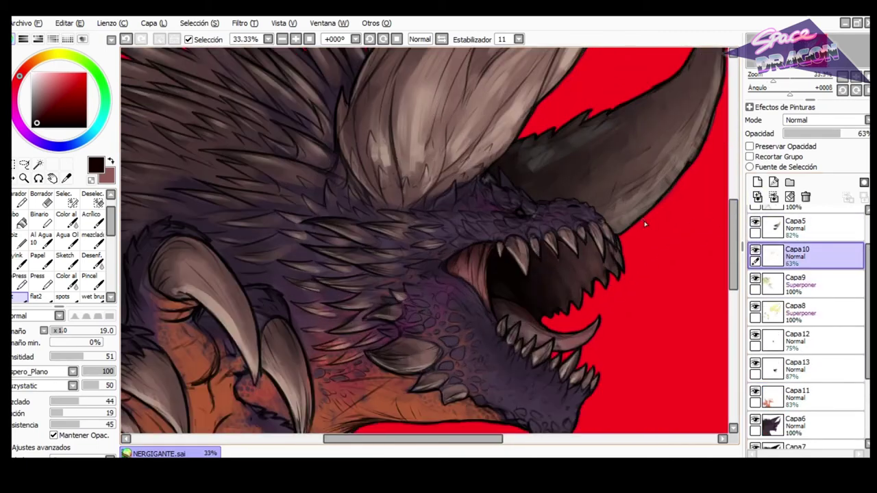
pyautogui.click(788, 226)
pyautogui.scroll(-1, 633, 212)
pyautogui.scroll(1, 644, 209)
pyautogui.click(825, 124)
pyautogui.click(825, 141)
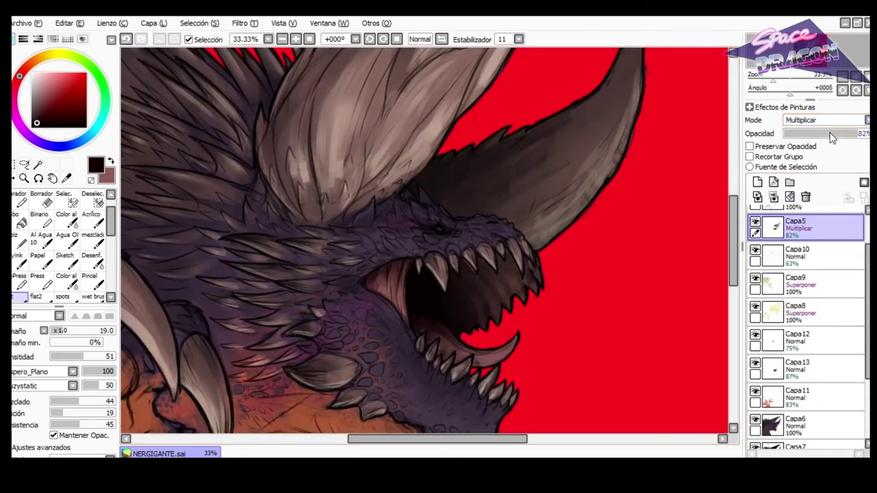
pyautogui.click(803, 122)
pyautogui.click(802, 132)
pyautogui.click(803, 122)
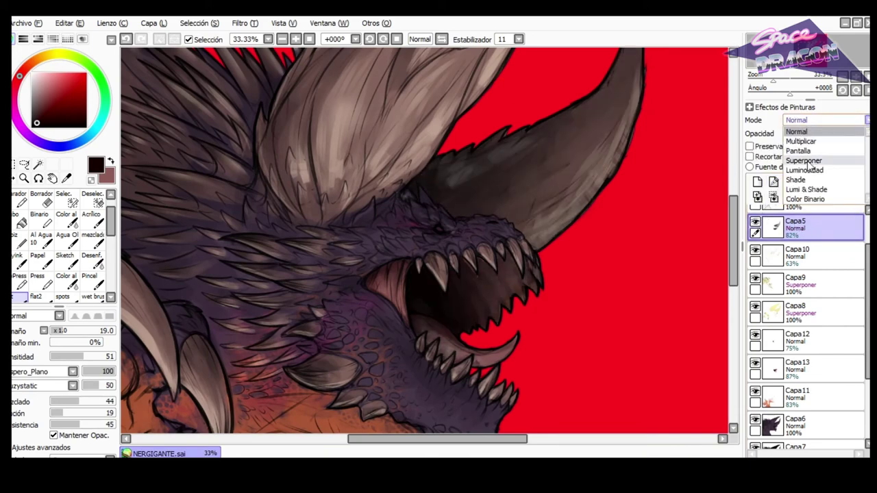
pyautogui.click(803, 130)
# Set Capa5's opacity to 100% and erase its stray shading around the eye, snout and teeth with the eraser density at 100.
pyautogui.moveTo(839, 132); pyautogui.dragTo(868, 133)
pyautogui.scroll(2, 555, 184)
pyautogui.press('e')
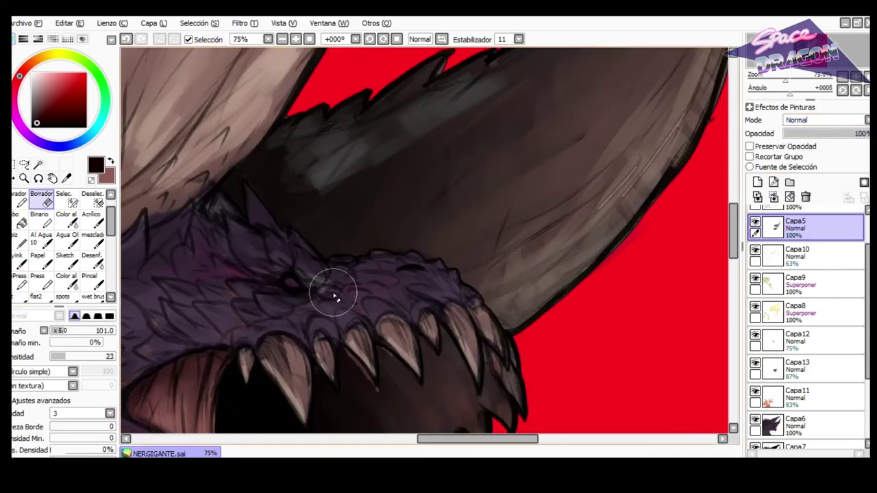
pyautogui.moveTo(80, 357); pyautogui.dragTo(115, 357)
pyautogui.moveTo(181, 209); pyautogui.dragTo(208, 205)
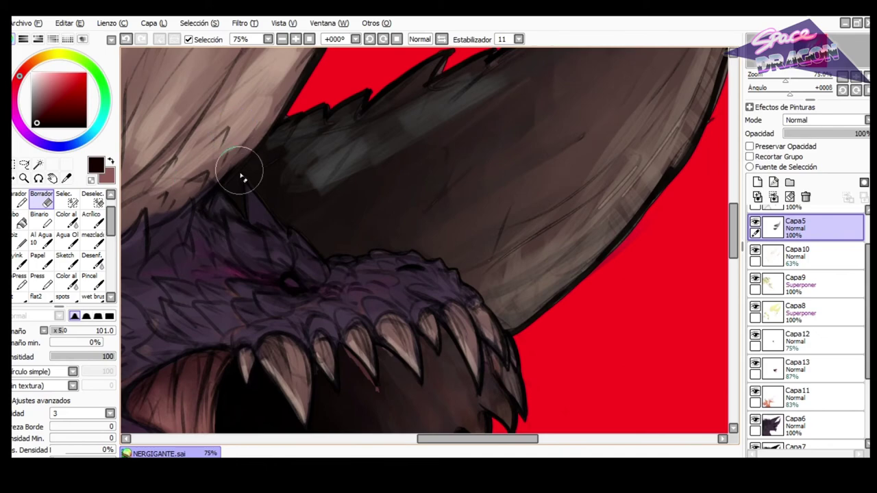
pyautogui.moveTo(336, 422); pyautogui.dragTo(296, 269)
pyautogui.click(442, 39)
pyautogui.moveTo(675, 262); pyautogui.dragTo(601, 225)
# Desaturate the Capa5 shading with the hue and saturation adjustment.
pyautogui.scroll(1, 602, 224)
pyautogui.scroll(-5, 438, 234)
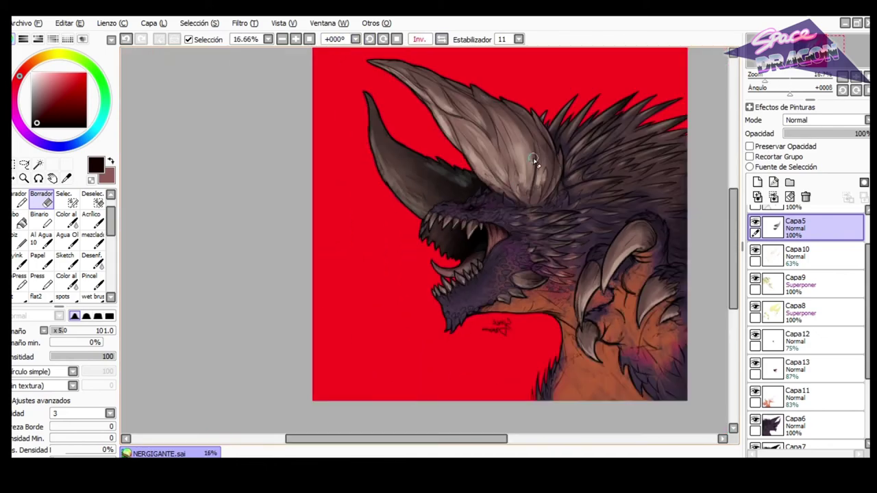
pyautogui.hotkey('ctrl', 'u')
pyautogui.moveTo(194, 366); pyautogui.dragTo(51, 365)
pyautogui.click(225, 391)
pyautogui.click(442, 39)
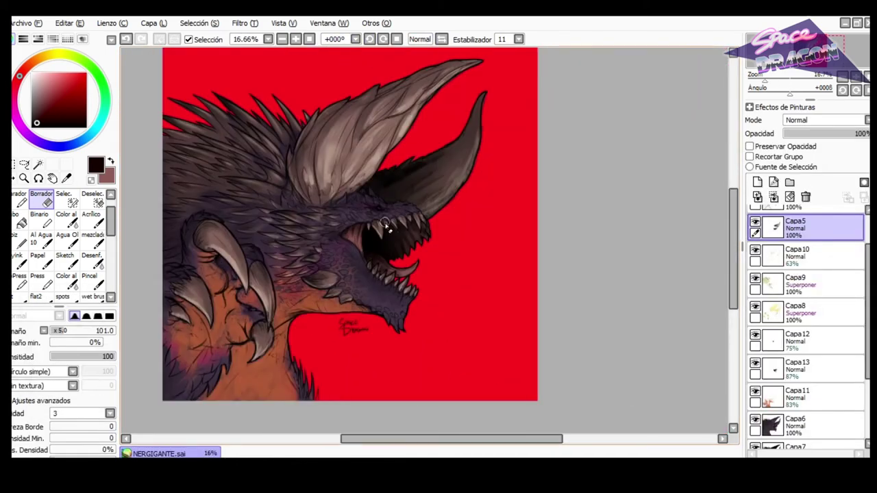
# Sample black from the mouth interior and soften the palate shading with the Desenf. brush at size 31.
pyautogui.scroll(5, 343, 218)
pyautogui.scroll(-5, 404, 208)
pyautogui.scroll(5, 404, 207)
pyautogui.click(19, 297)
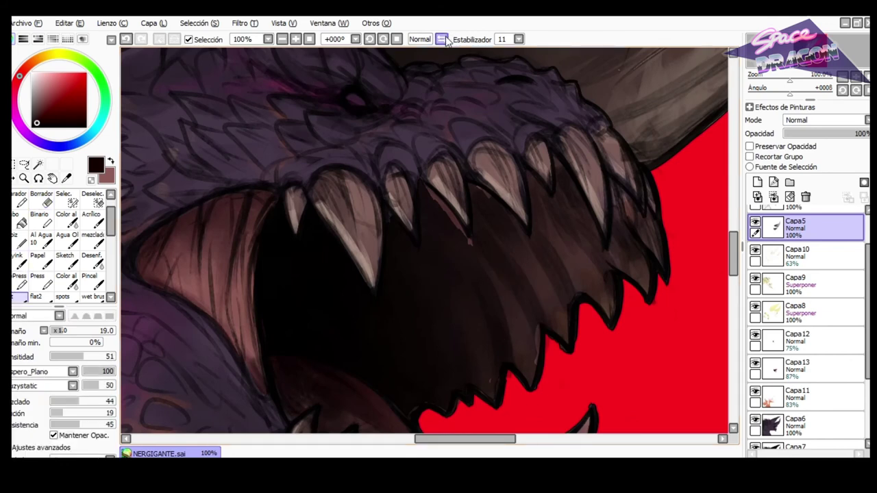
pyautogui.click(442, 39)
pyautogui.moveTo(383, 239)
pyautogui.mouseDown()
pyautogui.moveTo(428, 185)
pyautogui.moveTo(384, 240)
pyautogui.mouseUp()
pyautogui.hotkey('ctrl', 'z')
pyautogui.hotkey('ctrl', 'z')
pyautogui.rightClick(415, 231)
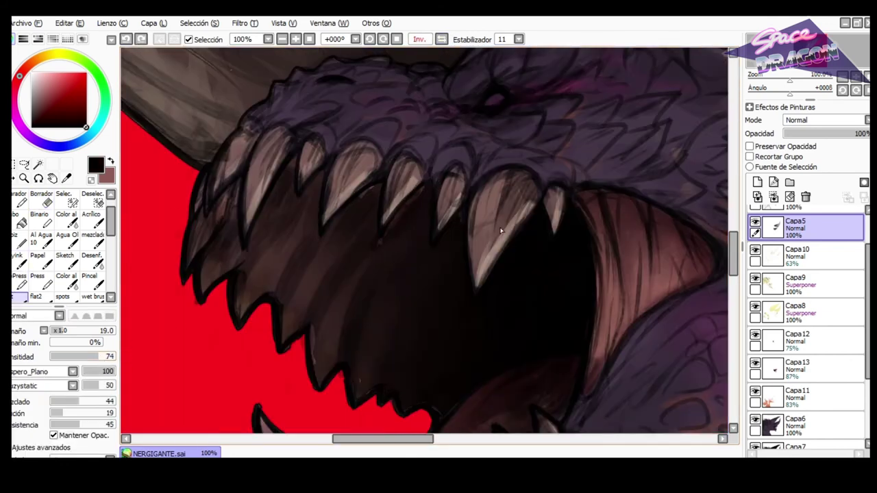
pyautogui.click(91, 259)
pyautogui.click(320, 362)
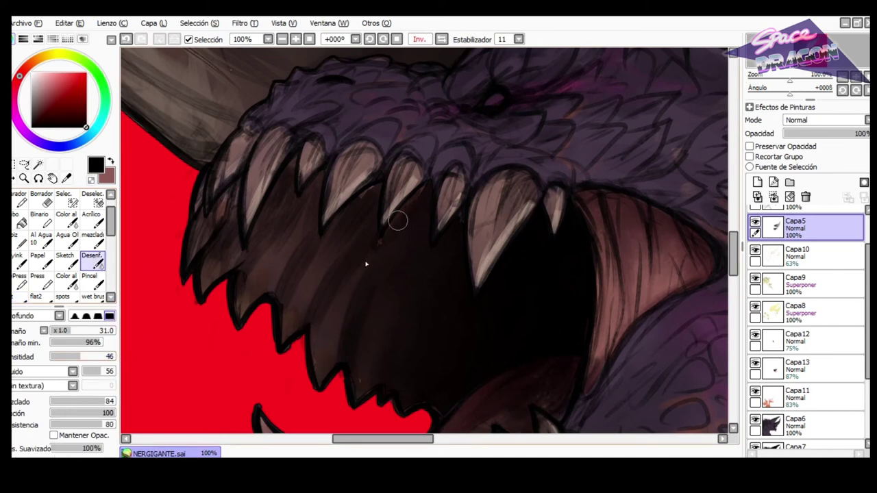
# Paint black shadows between and behind the upper teeth on Capa5 with the brush at size 21.
pyautogui.press('b')
pyautogui.moveTo(236, 196); pyautogui.dragTo(231, 220)
pyautogui.press('[')
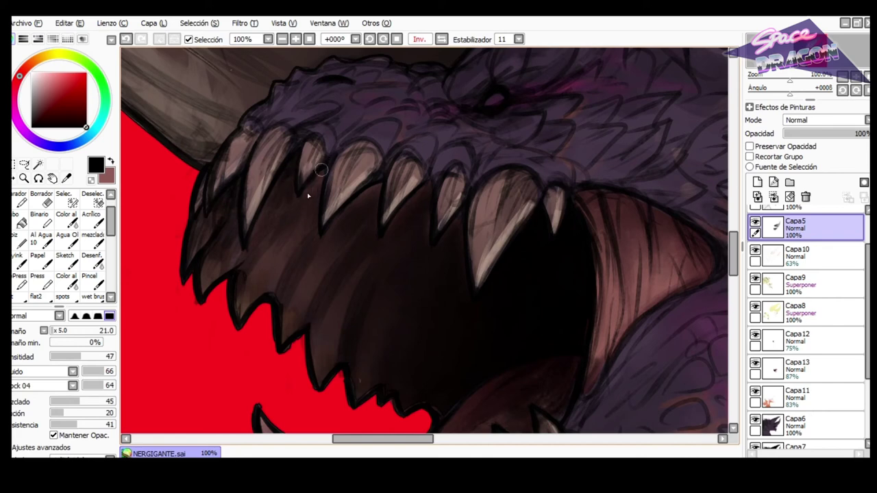
pyautogui.moveTo(468, 204); pyautogui.dragTo(455, 231)
pyautogui.press('e')
pyautogui.press('b')
pyautogui.hotkey('ctrl', 'z')
pyautogui.moveTo(534, 224)
pyautogui.mouseDown()
pyautogui.moveTo(579, 206)
pyautogui.moveTo(568, 190)
pyautogui.moveTo(516, 181)
pyautogui.moveTo(482, 194)
pyautogui.moveTo(519, 171)
pyautogui.moveTo(541, 192)
pyautogui.mouseUp()
pyautogui.press('h')
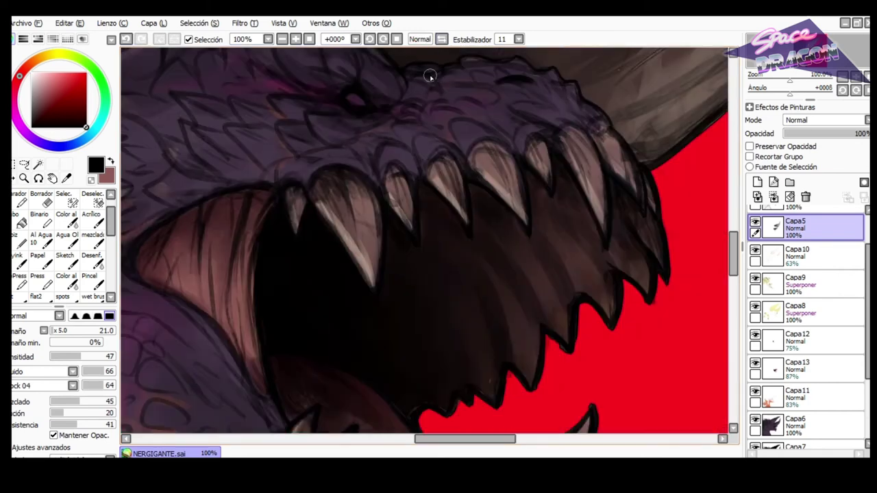
# Shade the roots of the upper teeth and the base of the far horn in black with the textured brush, size 26, density 28.
pyautogui.press('b')
pyautogui.moveTo(320, 151)
pyautogui.mouseDown()
pyautogui.moveTo(385, 150)
pyautogui.moveTo(448, 173)
pyautogui.moveTo(432, 149)
pyautogui.moveTo(473, 131)
pyautogui.moveTo(479, 148)
pyautogui.moveTo(545, 109)
pyautogui.moveTo(613, 162)
pyautogui.mouseUp()
pyautogui.scroll(-3, 603, 165)
pyautogui.scroll(1, 394, 176)
pyautogui.click(442, 39)
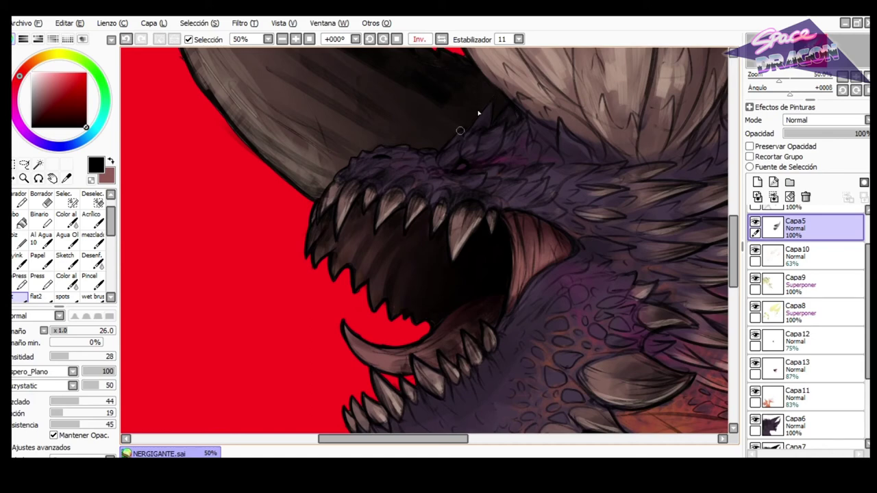
pyautogui.click(440, 40)
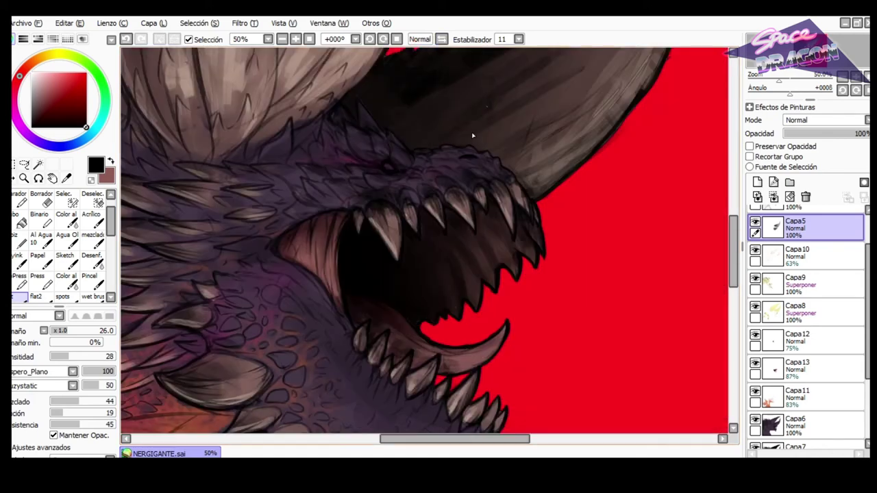
pyautogui.scroll(-1, 123, 253)
# Refine the shadows over the tongue and mouth-corner membrane, alternating the black brush with the eraser at size 101.
pyautogui.click(91, 259)
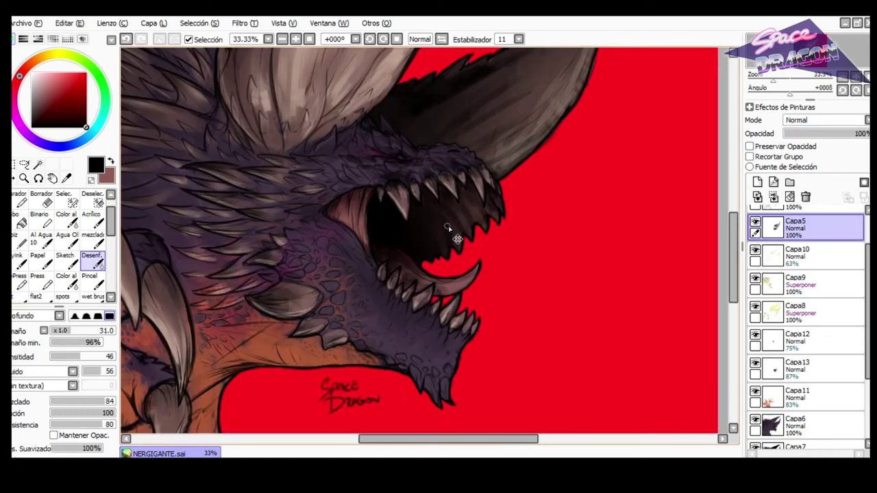
pyautogui.press('e')
pyautogui.hotkey('ctrl', 'z')
pyautogui.moveTo(444, 289)
pyautogui.mouseDown()
pyautogui.moveTo(408, 268)
pyautogui.moveTo(454, 283)
pyautogui.mouseUp()
pyautogui.press('b')
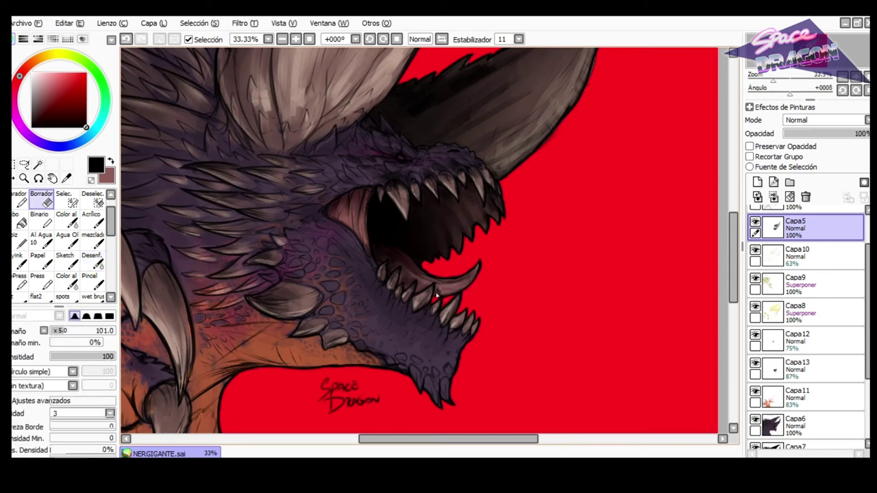
pyautogui.press('e')
pyautogui.press('b')
pyautogui.press('e')
pyautogui.press('b')
pyautogui.press('e')
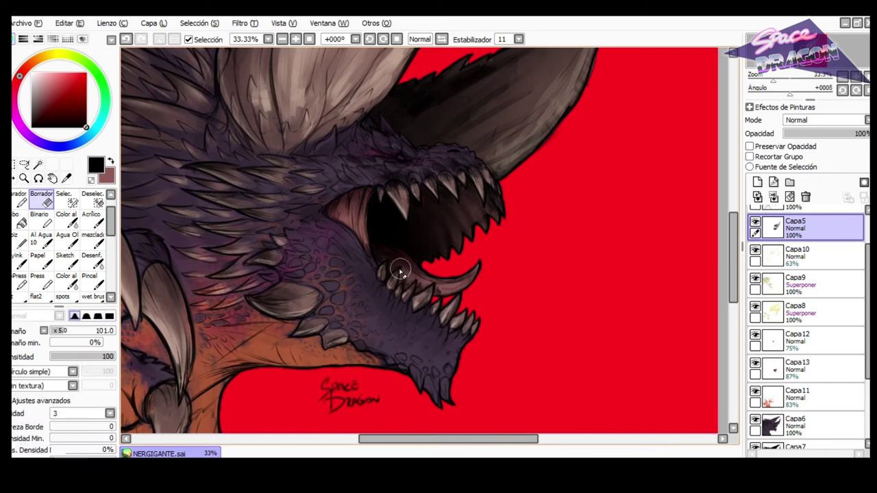
pyautogui.press('e')
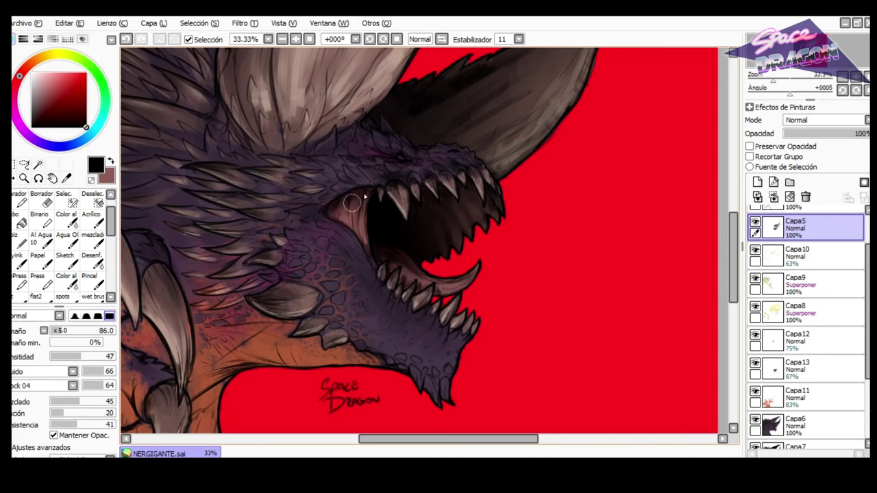
# Darken the purple scales of the head in the mirrored view with the black brush at size 116, density 26.
pyautogui.click(441, 39)
pyautogui.click(67, 357)
pyautogui.press(']')
pyautogui.press(']')
pyautogui.moveTo(515, 142); pyautogui.dragTo(491, 164)
pyautogui.scroll(1, 468, 165)
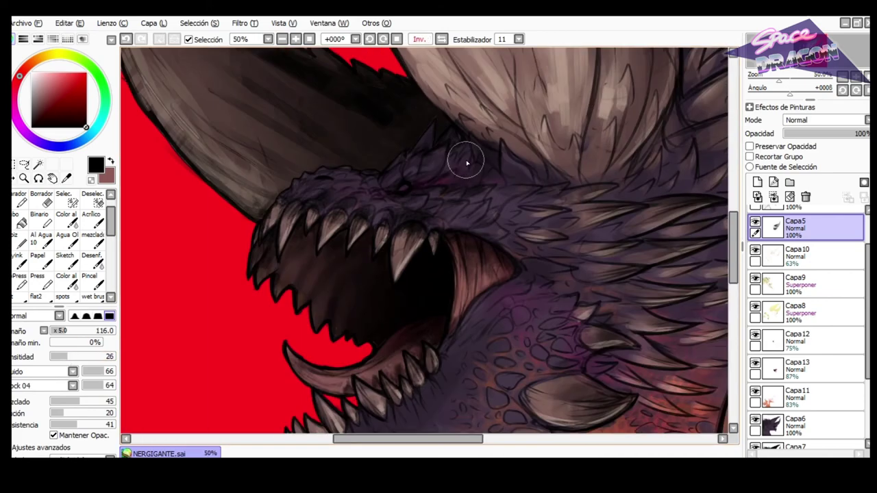
pyautogui.click(96, 220)
pyautogui.click(108, 244)
pyautogui.press(']')
pyautogui.press(']')
pyautogui.press(']')
pyautogui.moveTo(334, 192); pyautogui.dragTo(377, 201)
pyautogui.hotkey('ctrl', 'z')
# Blend the dark shading over the head and cheek scales with the mezclado brush, reducing its size to 42.2.
pyautogui.scroll(3, 110, 247)
pyautogui.click(92, 259)
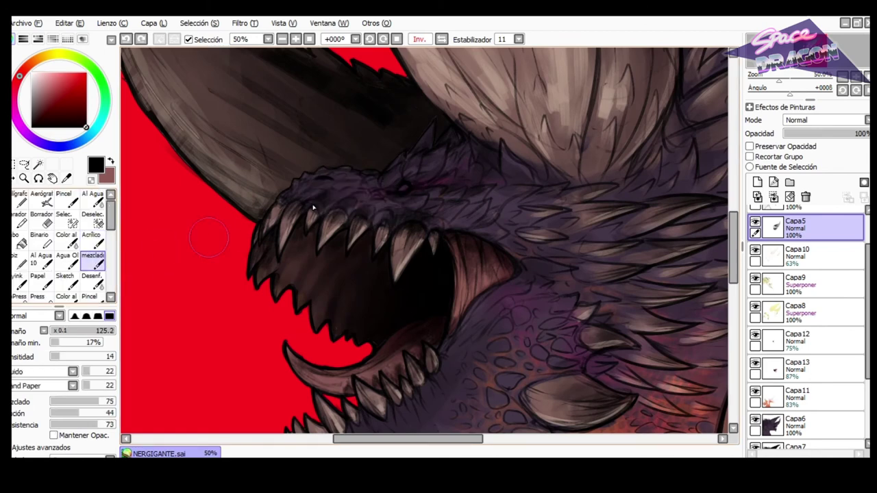
pyautogui.moveTo(533, 198); pyautogui.dragTo(545, 195)
pyautogui.press('[')
pyautogui.press('[')
pyautogui.press('[')
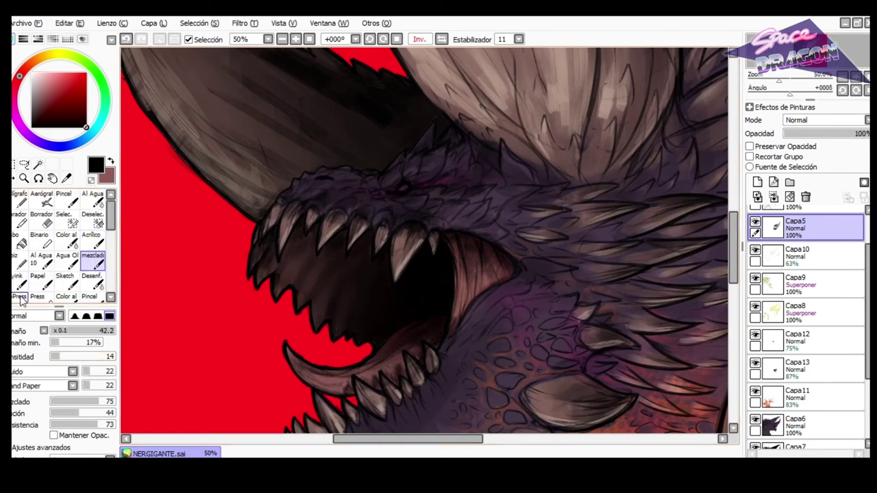
# Deepen the shadows among the spikes behind the mouth with the textured brush at size 26, density 28.
pyautogui.click(23, 296)
pyautogui.click(110, 297)
pyautogui.click(20, 297)
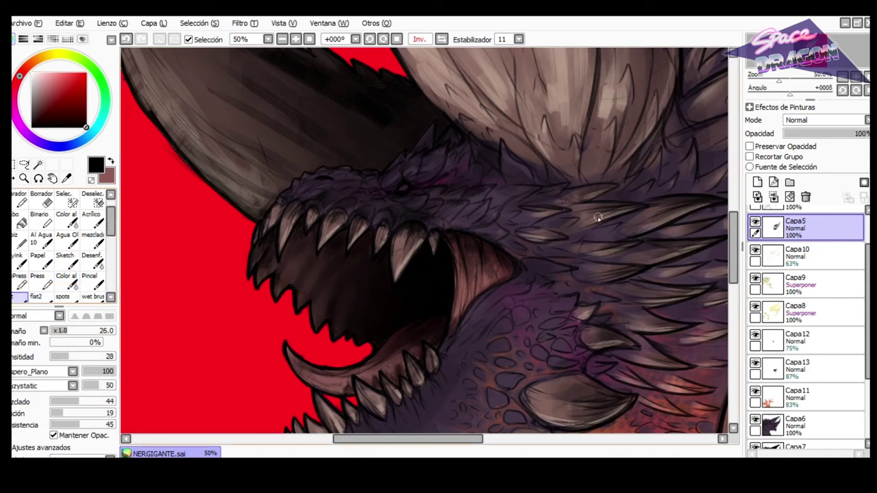
pyautogui.moveTo(602, 201); pyautogui.dragTo(573, 208)
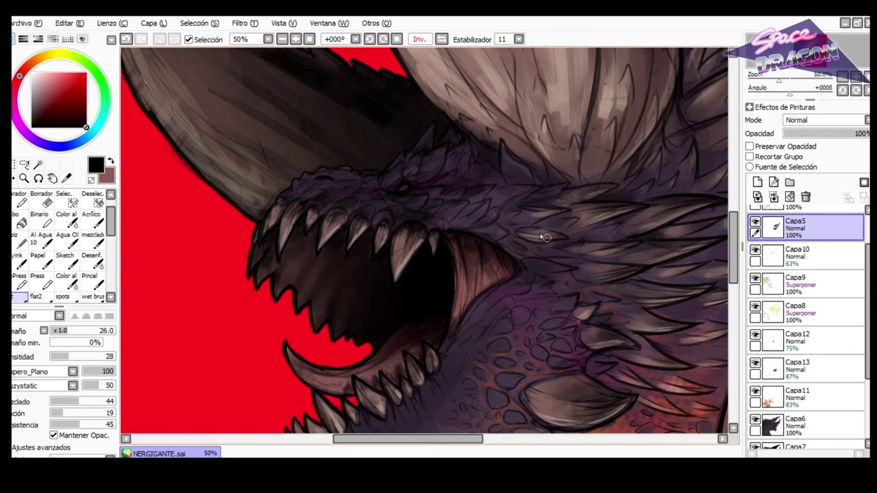
# Set Capa5's opacity to 70% and compare the unmirrored artwork with the layer hidden and shown.
pyautogui.scroll(-2, 560, 231)
pyautogui.click(850, 133)
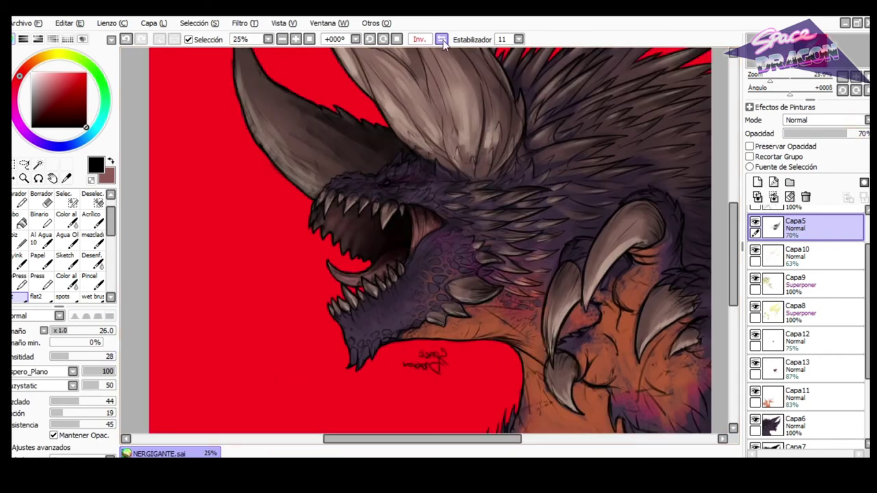
pyautogui.click(442, 39)
pyautogui.click(755, 222)
pyautogui.click(755, 222)
pyautogui.moveTo(582, 174); pyautogui.dragTo(570, 197)
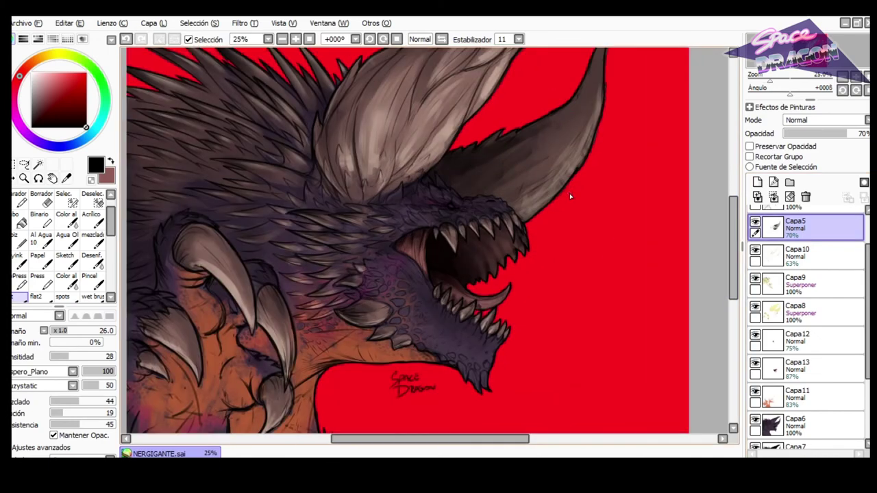
# Deepen the shadows among the back spikes on Capa5 in the mirrored view with the textured black brush at sizes 49 to 70, density 28.
pyautogui.click(442, 39)
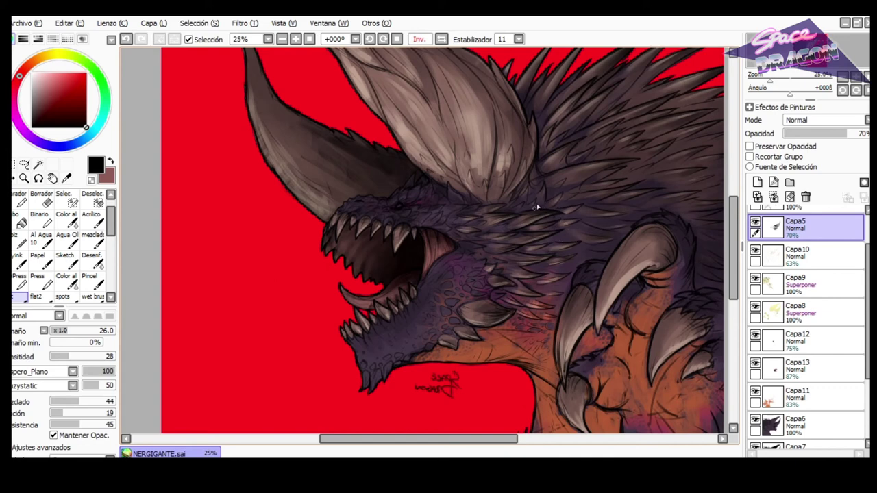
pyautogui.moveTo(734, 225); pyautogui.dragTo(733, 214)
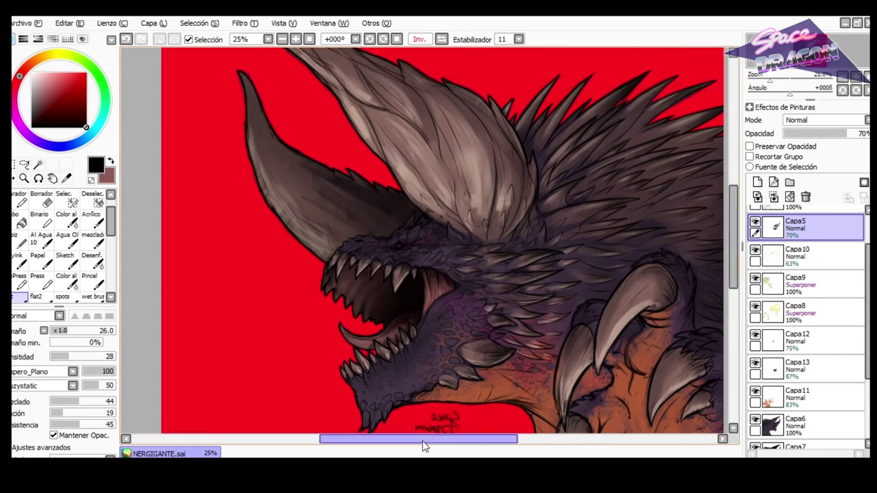
pyautogui.moveTo(423, 440); pyautogui.dragTo(451, 440)
pyautogui.moveTo(497, 170); pyautogui.dragTo(530, 170)
pyautogui.moveTo(556, 140); pyautogui.dragTo(541, 146)
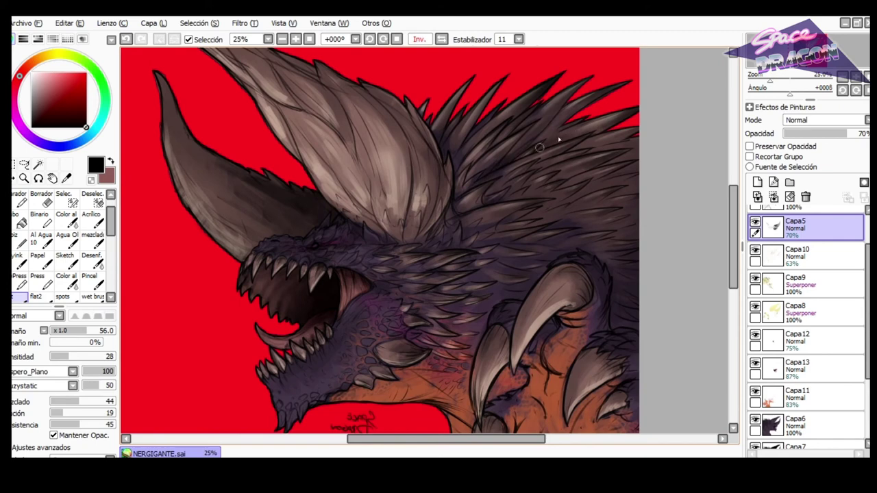
pyautogui.moveTo(459, 167); pyautogui.dragTo(466, 177)
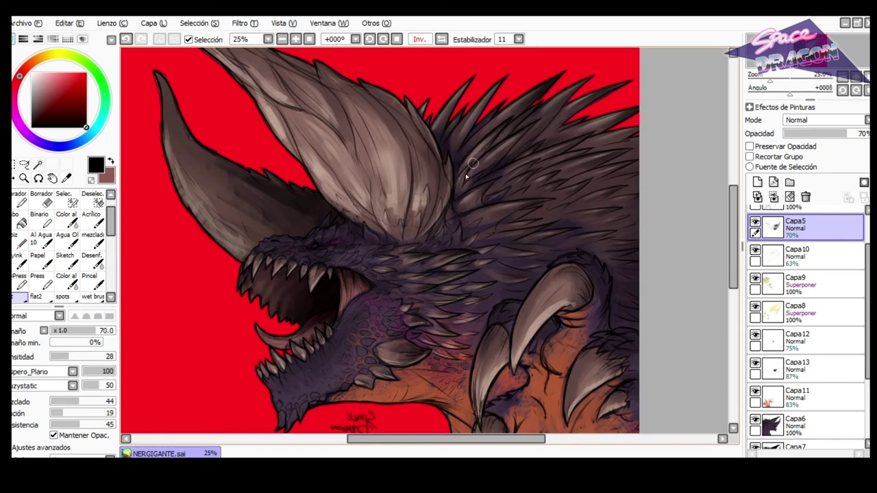
pyautogui.moveTo(574, 204); pyautogui.dragTo(578, 215)
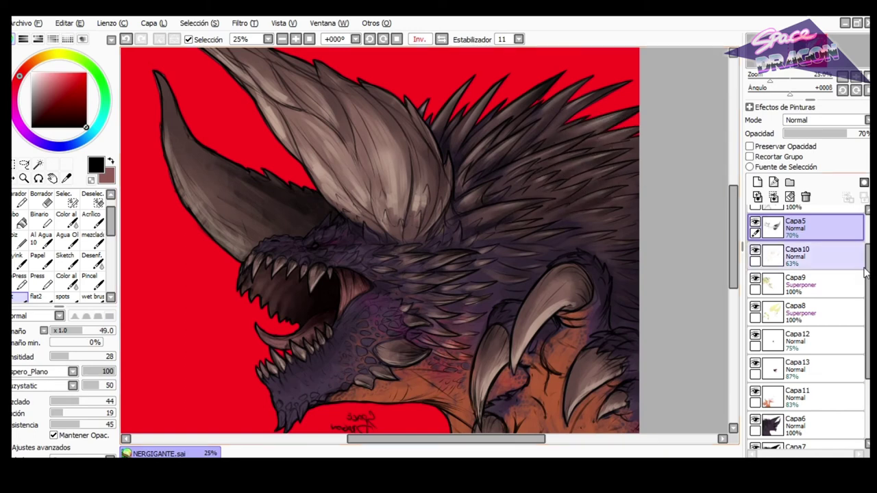
# Select Capa6's silhouette and darken the spikes directly behind the large horn with black brushes at sizes 116 and 142.
pyautogui.keyDown('ctrl'); pyautogui.click(821, 423); pyautogui.keyUp('ctrl')
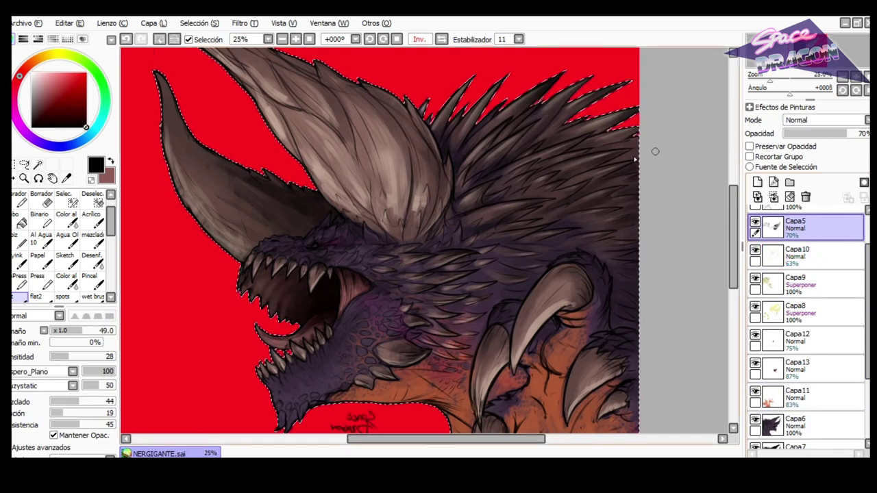
pyautogui.press('b')
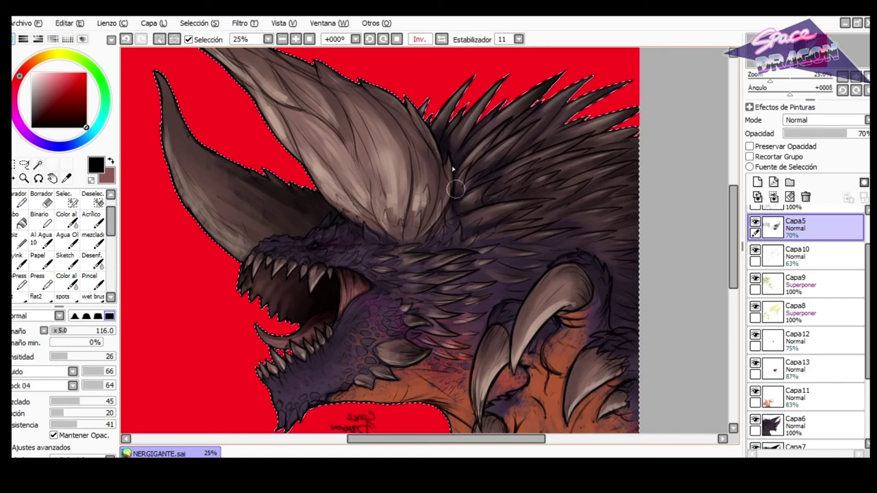
pyautogui.click(442, 39)
pyautogui.click(19, 282)
pyautogui.click(19, 297)
pyautogui.moveTo(451, 90); pyautogui.dragTo(467, 89)
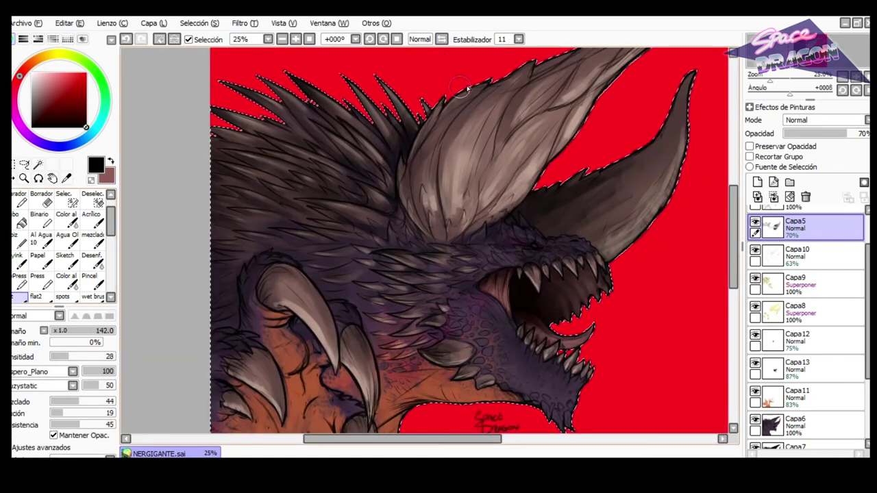
# Shade the neck spikes and the gaps around the raised claws in the mirrored view with the textured brush at sizes 47 to 91.
pyautogui.click(441, 39)
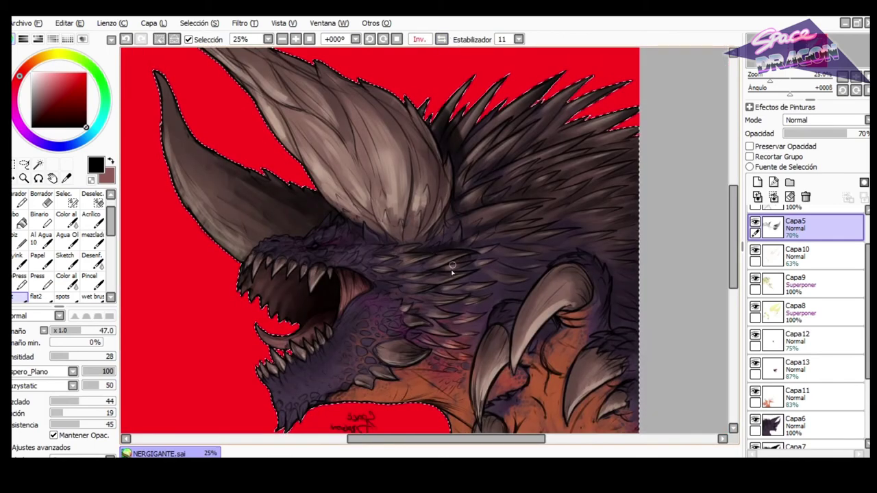
pyautogui.moveTo(670, 257); pyautogui.dragTo(691, 259)
pyautogui.moveTo(619, 334); pyautogui.dragTo(632, 297)
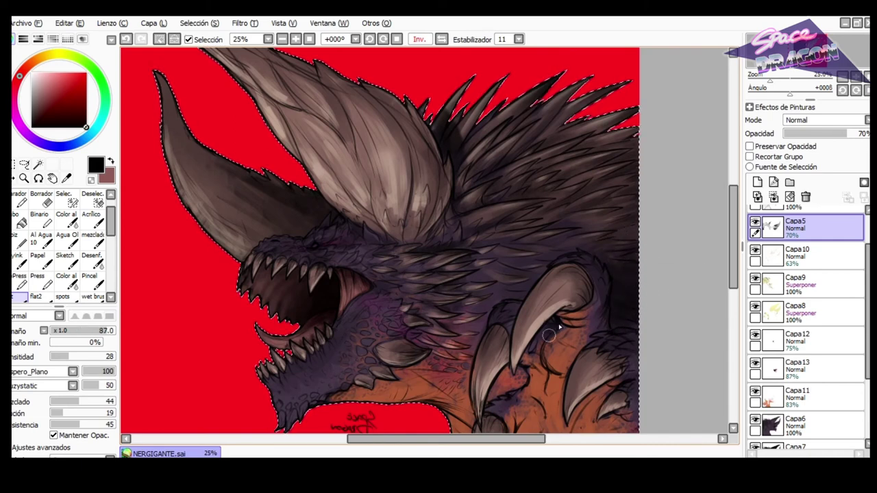
pyautogui.moveTo(583, 234); pyautogui.dragTo(582, 234)
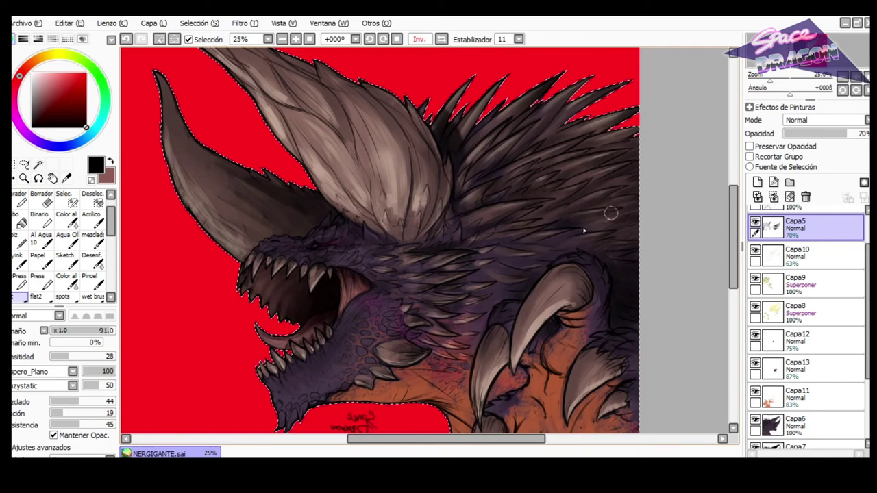
pyautogui.moveTo(631, 186); pyautogui.dragTo(617, 187)
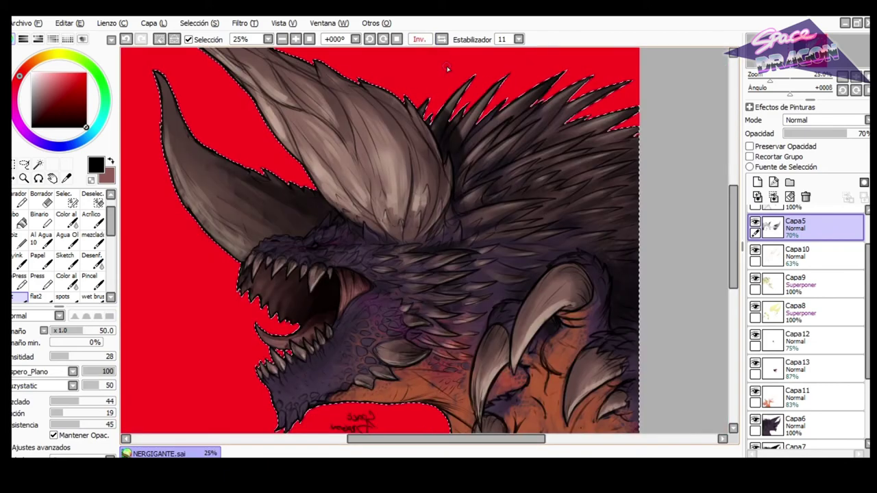
# Undo the last eraser stroke on the far horn, then reduce the eraser to size 59 and density 34.
pyautogui.click(442, 39)
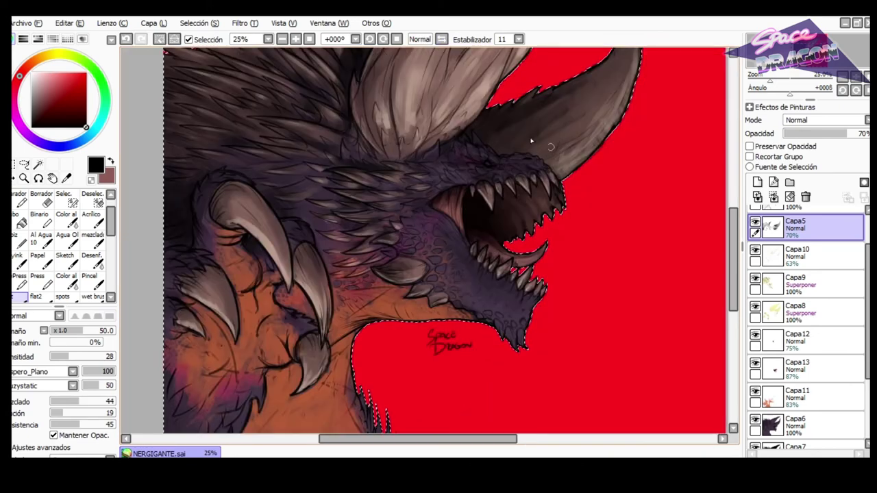
pyautogui.press('e')
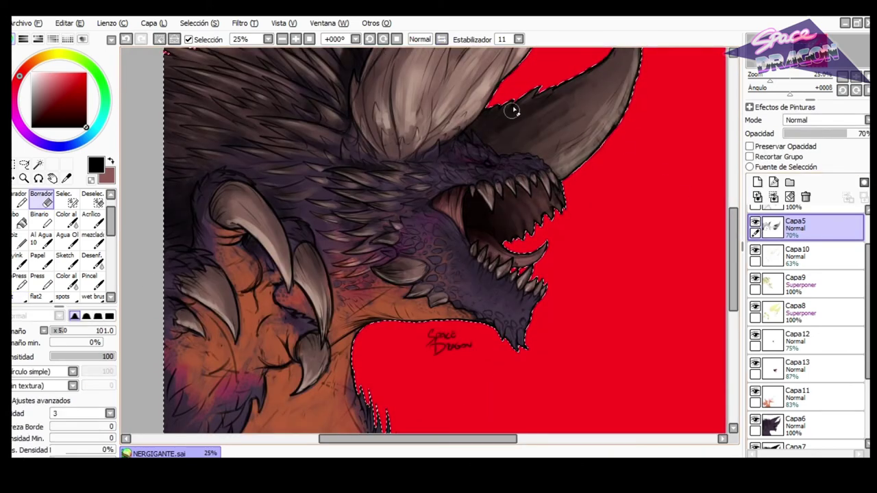
pyautogui.press('[')
pyautogui.press('[')
pyautogui.press('[')
pyautogui.press('[')
pyautogui.press('[')
pyautogui.hotkey('ctrl', 'z')
pyautogui.click(73, 357)
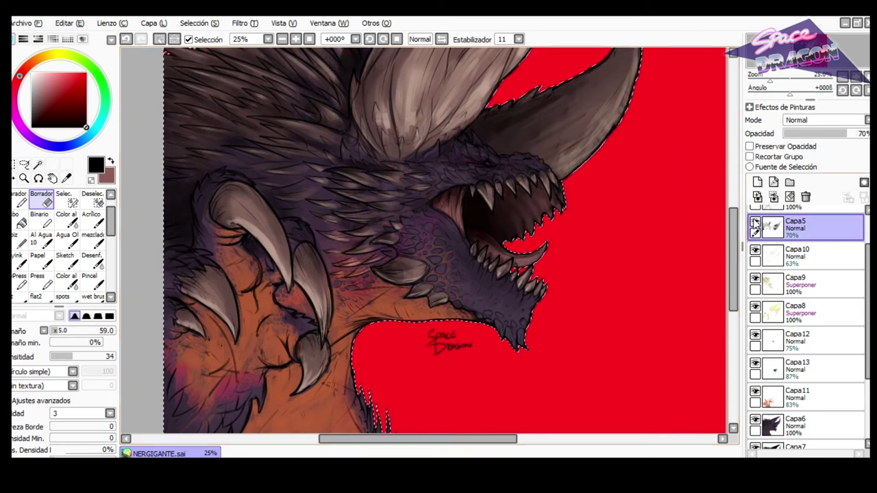
# Lighten the shading on the far horn with the eraser at size 158, density 34.
pyautogui.moveTo(732, 214); pyautogui.dragTo(732, 200)
pyautogui.press(']')
pyautogui.press(']')
pyautogui.press(']')
pyautogui.press(']')
pyautogui.press(']')
pyautogui.moveTo(623, 148); pyautogui.dragTo(569, 210)
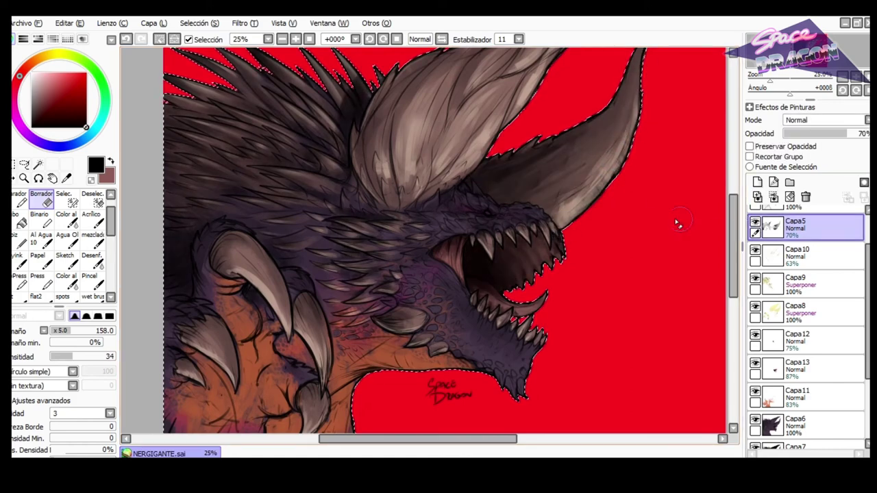
pyautogui.scroll(-1, 713, 212)
pyautogui.scroll(1, 709, 196)
# Shade the grooves of the large horn with the textured black brush at size 47, density 19.
pyautogui.click(20, 297)
pyautogui.click(101, 332)
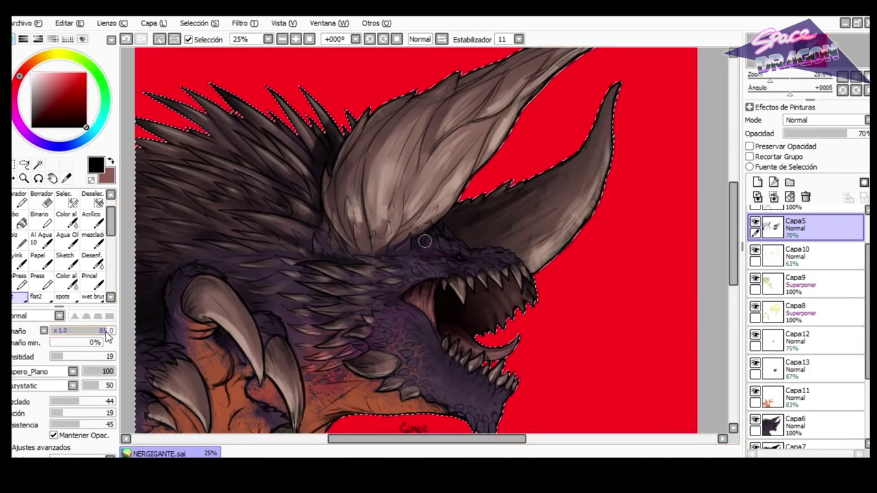
pyautogui.moveTo(734, 205); pyautogui.dragTo(734, 193)
pyautogui.press(']')
pyautogui.press(']')
pyautogui.press(']')
pyautogui.press(']')
pyautogui.moveTo(472, 128); pyautogui.dragTo(423, 180)
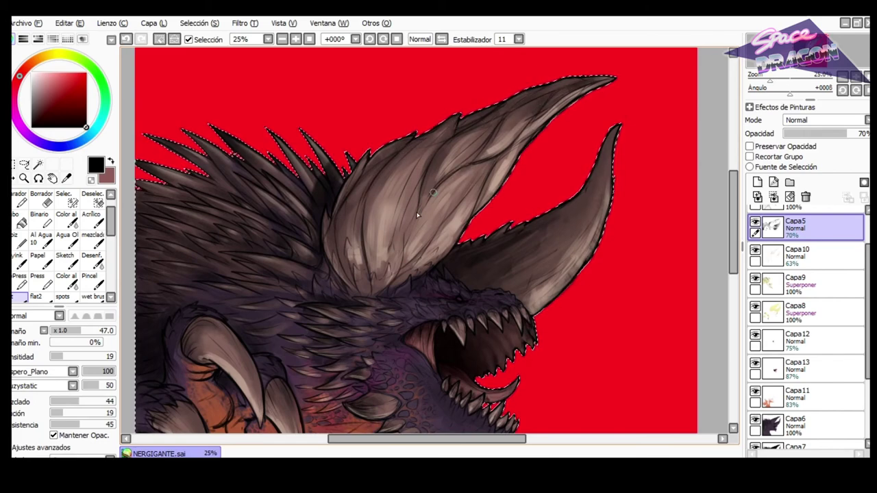
# Add soft shadows to the throat, chest fur and clawed arm in the mirrored view with the textured brush at size 42, density 19.
pyautogui.moveTo(403, 142); pyautogui.dragTo(409, 42)
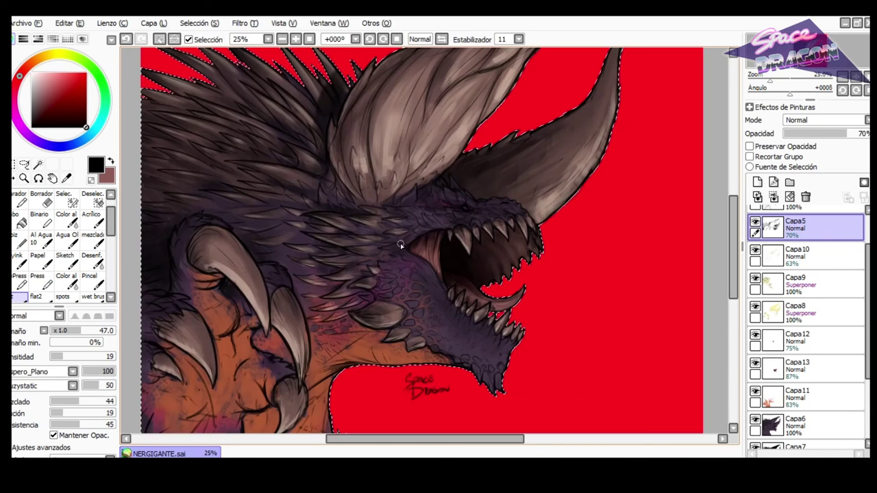
pyautogui.moveTo(732, 227); pyautogui.dragTo(731, 238)
pyautogui.click(420, 39)
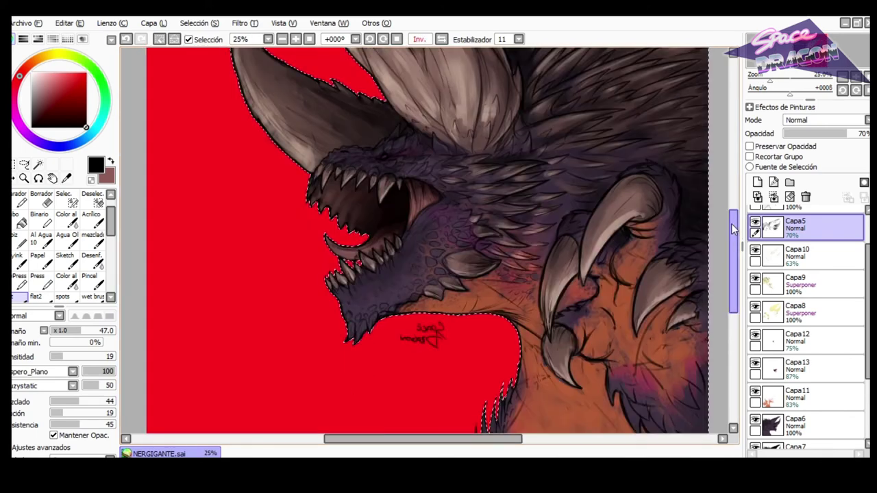
pyautogui.moveTo(503, 364); pyautogui.dragTo(495, 385)
pyautogui.moveTo(707, 351)
pyautogui.mouseDown()
pyautogui.moveTo(699, 348)
pyautogui.moveTo(708, 312)
pyautogui.mouseUp()
pyautogui.hotkey('ctrl', 'z')
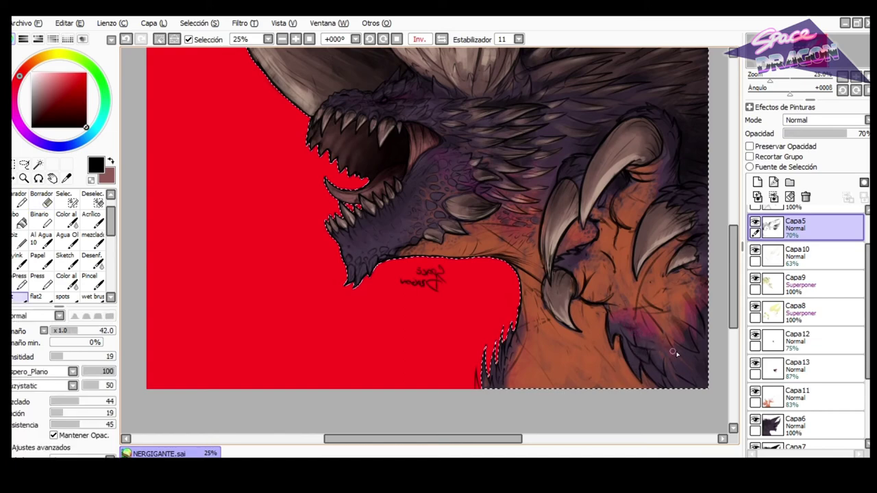
pyautogui.scroll(2, 603, 312)
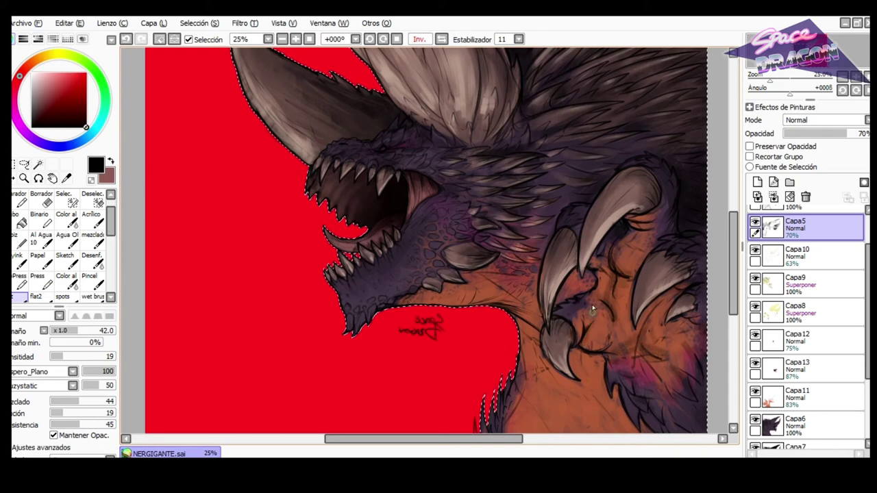
pyautogui.press('h')
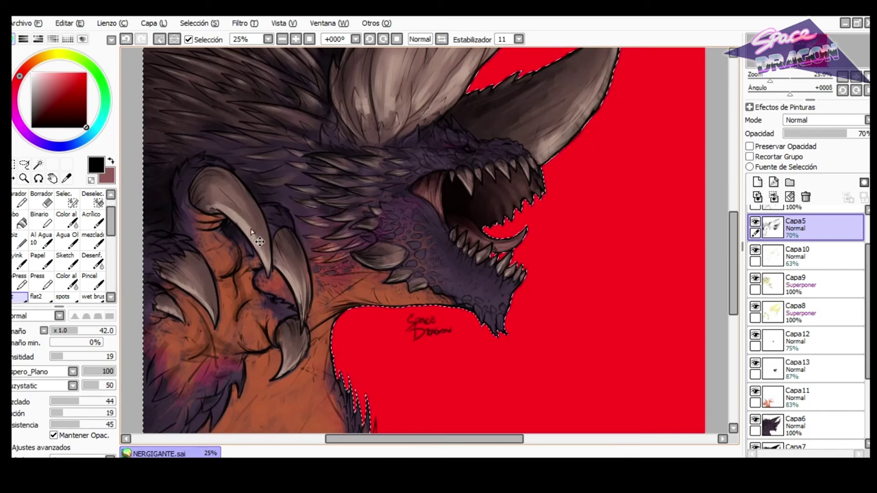
# Reduce the textured brush to size 25 and shade the cheek and jaw scales behind the mouth.
pyautogui.scroll(-1, 452, 275)
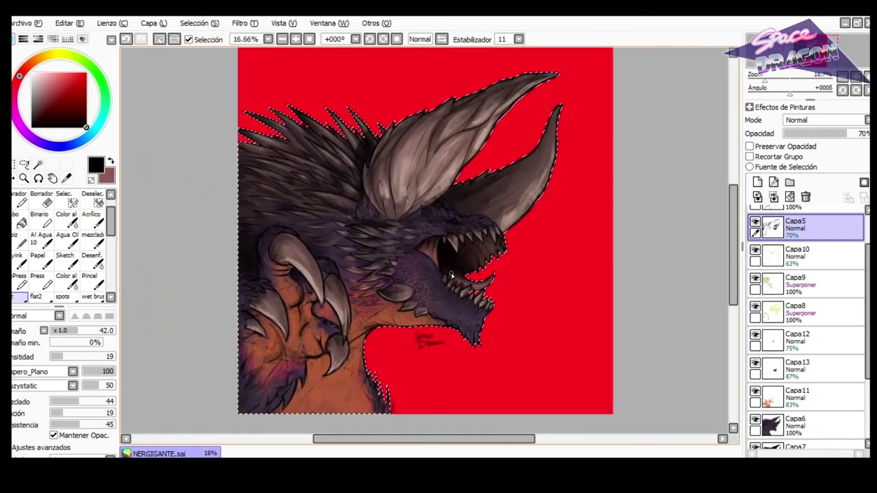
pyautogui.scroll(2, 421, 342)
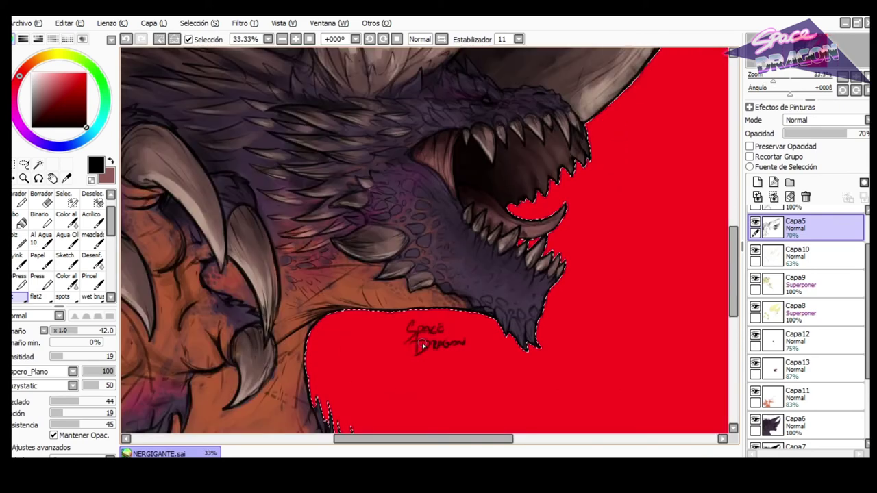
pyautogui.press('[')
pyautogui.press('[')
pyautogui.press('[')
pyautogui.press('[')
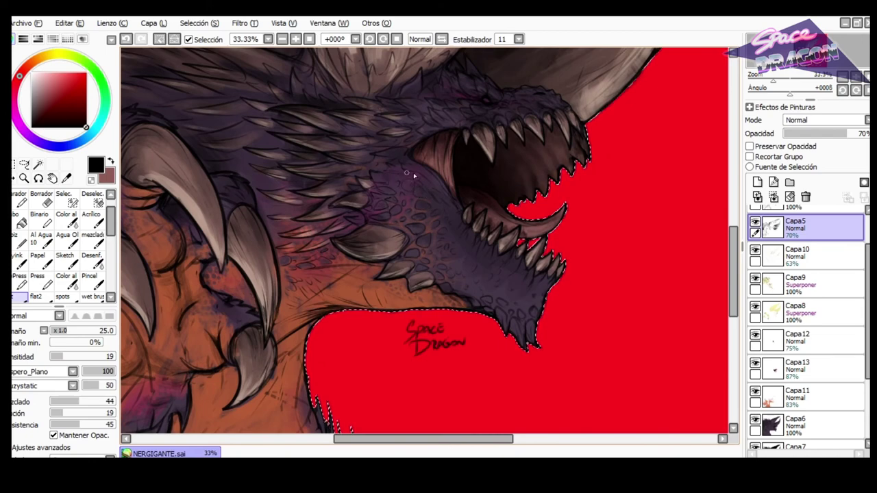
pyautogui.press('h')
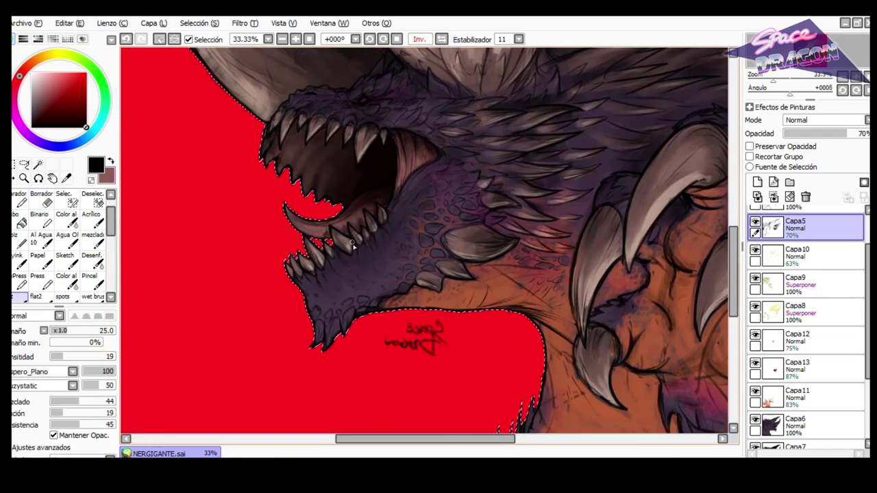
# Sample the jaw's purple on Capa6 and repaint the lower jaw beneath the teeth at size 25, density 19.
pyautogui.click(808, 426)
pyautogui.press('x')
pyautogui.rightClick(344, 274)
pyautogui.press('h')
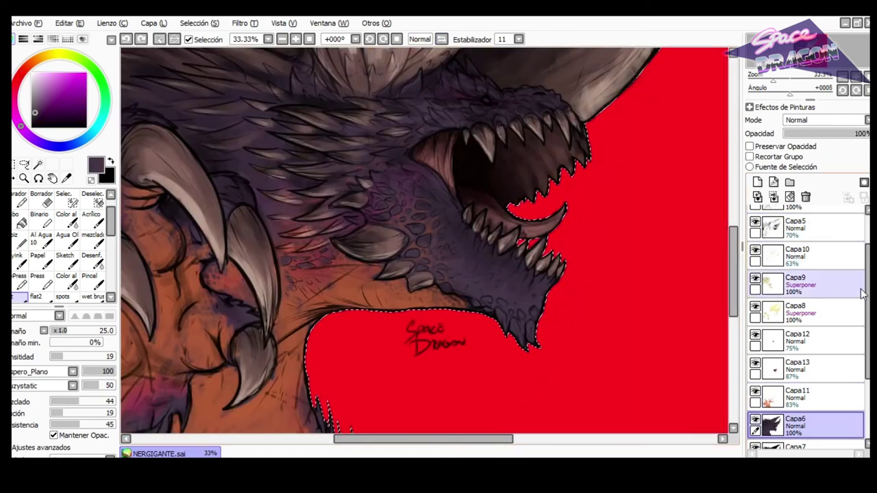
pyautogui.moveTo(524, 270); pyautogui.dragTo(490, 272)
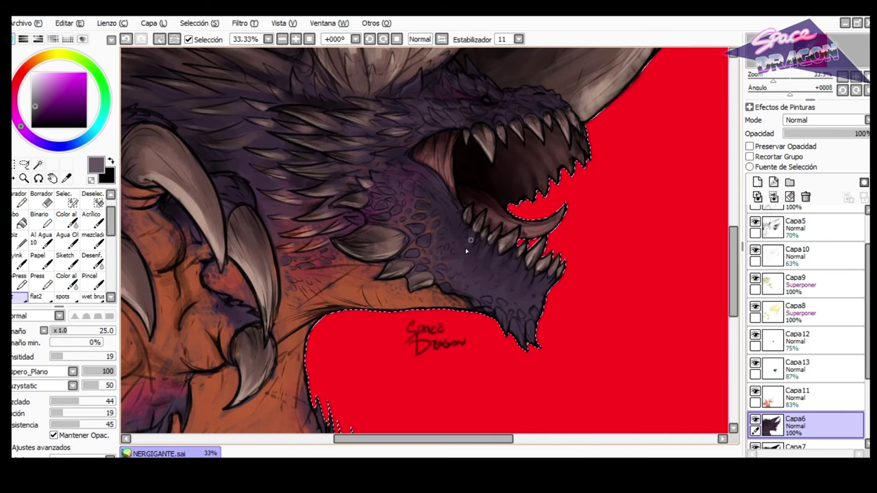
pyautogui.press('x')
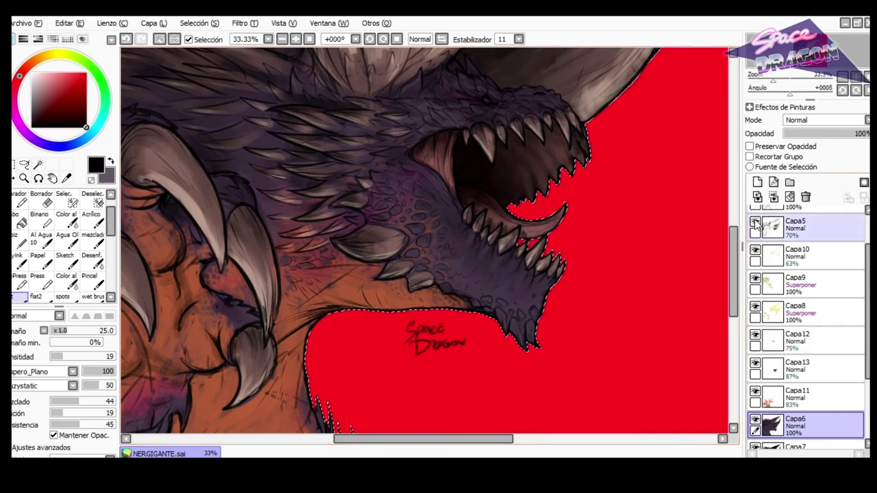
# Return to Capa5 with black and refine the shading around the chin spikes at size 25.
pyautogui.click(795, 228)
pyautogui.press('x')
pyautogui.press('x')
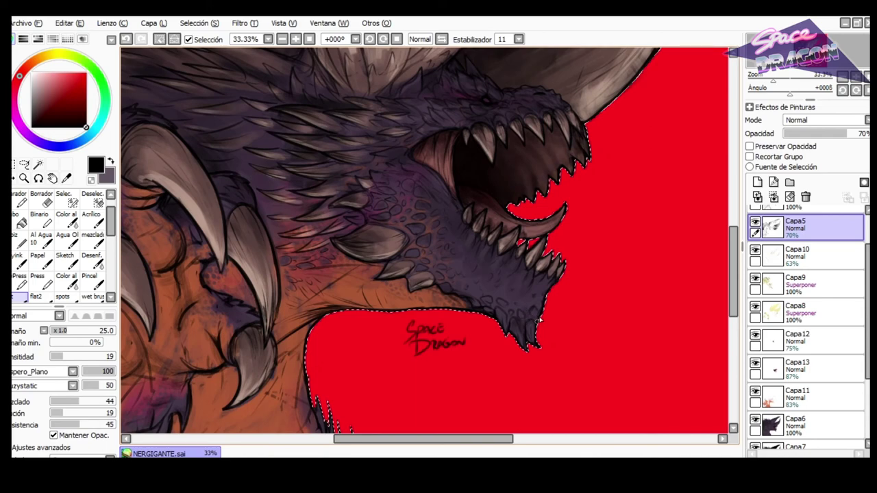
pyautogui.moveTo(626, 358); pyautogui.dragTo(608, 321)
pyautogui.scroll(2, 482, 283)
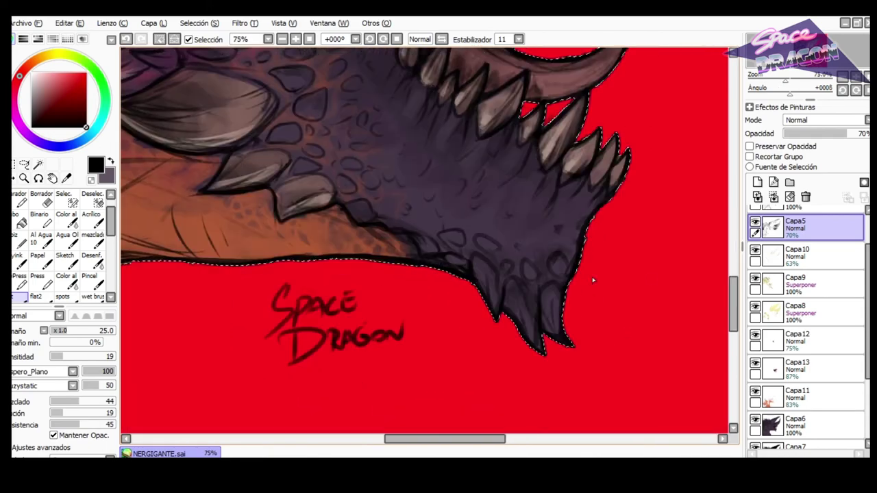
pyautogui.scroll(-2, 529, 261)
pyautogui.scroll(-2, 546, 271)
pyautogui.scroll(1, 560, 213)
pyautogui.scroll(2, 793, 236)
# Add a new layer, choose a bright red matching the background and set the textured brush's density to 69.
pyautogui.click(757, 183)
pyautogui.scroll(-1, 644, 195)
pyautogui.scroll(1, 548, 171)
pyautogui.click(441, 39)
pyautogui.click(78, 72)
pyautogui.click(20, 75)
pyautogui.click(98, 357)
pyautogui.moveTo(98, 355); pyautogui.dragTo(97, 355)
# Move the new layer above Capa3 and paint red rim light along the chin spikes and lower jaw edge at size 12.
pyautogui.press('[')
pyautogui.press('[')
pyautogui.press('[')
pyautogui.press('[')
pyautogui.moveTo(808, 276); pyautogui.dragTo(810, 241)
pyautogui.moveTo(356, 266)
pyautogui.mouseDown()
pyautogui.moveTo(371, 249)
pyautogui.moveTo(328, 284)
pyautogui.mouseUp()
pyautogui.scroll(1, 364, 250)
pyautogui.hotkey('ctrl', 'z')
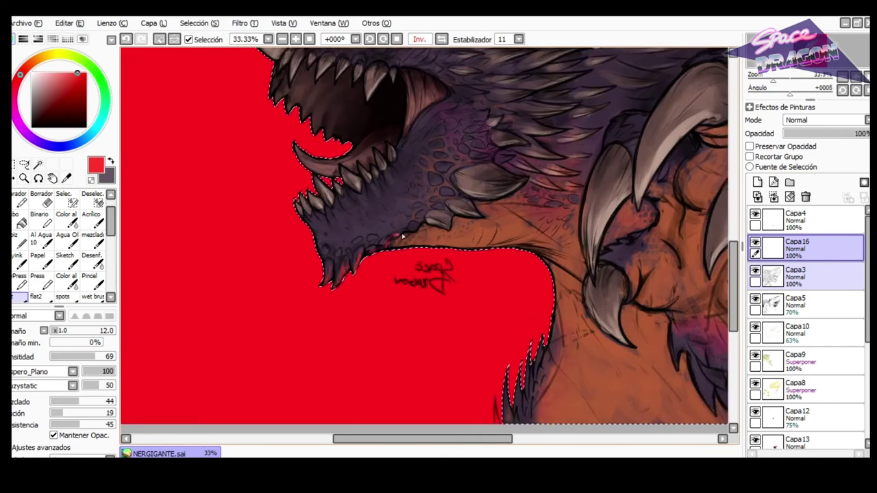
pyautogui.press('Insert')
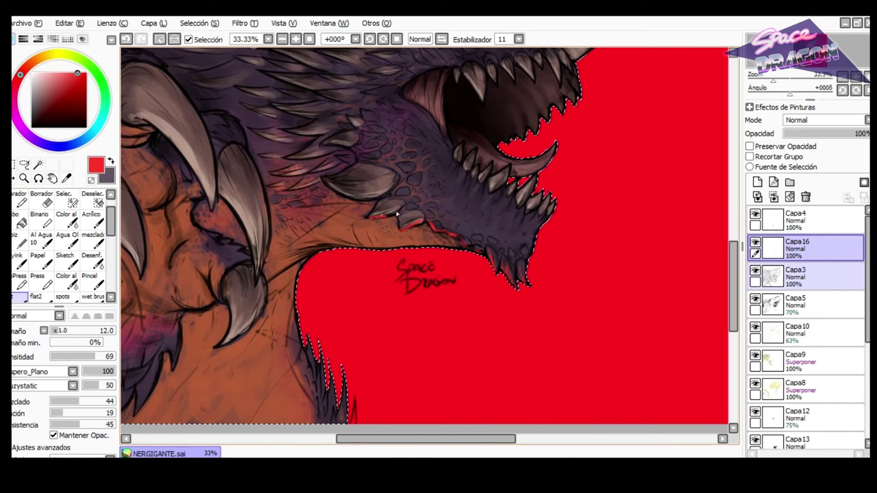
# Set the brush's texture strength to 28 and undo the trial red strokes around the cheek spikes.
pyautogui.moveTo(350, 169); pyautogui.dragTo(411, 181)
pyautogui.hotkey('ctrl', 'z')
pyautogui.click(68, 330)
pyautogui.click(92, 386)
pyautogui.moveTo(327, 181); pyautogui.dragTo(377, 199)
pyautogui.click(73, 331)
pyautogui.hotkey('ctrl', 'z')
# Paint red rim highlights along the undersides of the cheek spikes with the textured brush at size 21, density 43.
pyautogui.moveTo(322, 180)
pyautogui.mouseDown()
pyautogui.moveTo(304, 192)
pyautogui.moveTo(317, 180)
pyautogui.moveTo(277, 176)
pyautogui.mouseUp()
pyautogui.click(66, 331)
pyautogui.moveTo(325, 169)
pyautogui.mouseDown()
pyautogui.moveTo(348, 162)
pyautogui.moveTo(287, 163)
pyautogui.mouseUp()
pyautogui.moveTo(326, 143); pyautogui.dragTo(355, 145)
pyautogui.hotkey('ctrl', 'z')
pyautogui.press('h')
pyautogui.click(78, 356)
pyautogui.moveTo(431, 181); pyautogui.dragTo(442, 176)
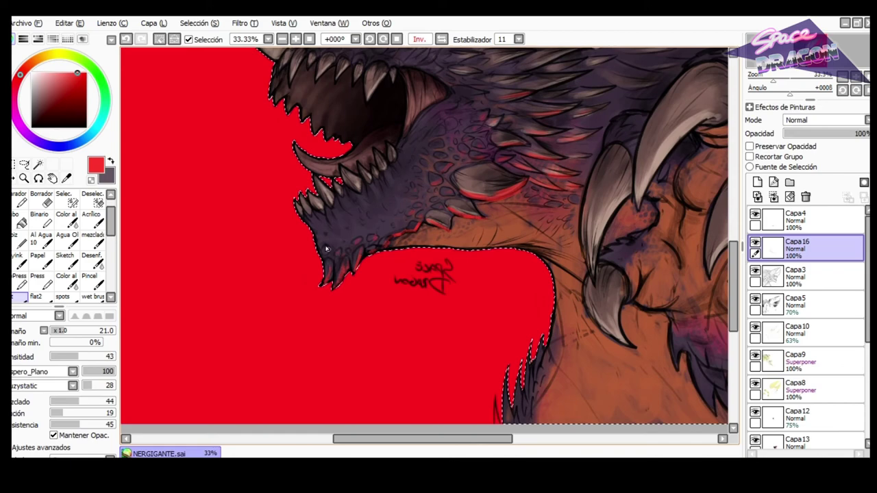
# Paint thin red rim highlights along the edges of the upper teeth with the textured brush at size 7.
pyautogui.moveTo(733, 250); pyautogui.dragTo(734, 230)
pyautogui.moveTo(370, 185); pyautogui.dragTo(391, 160)
pyautogui.press('h')
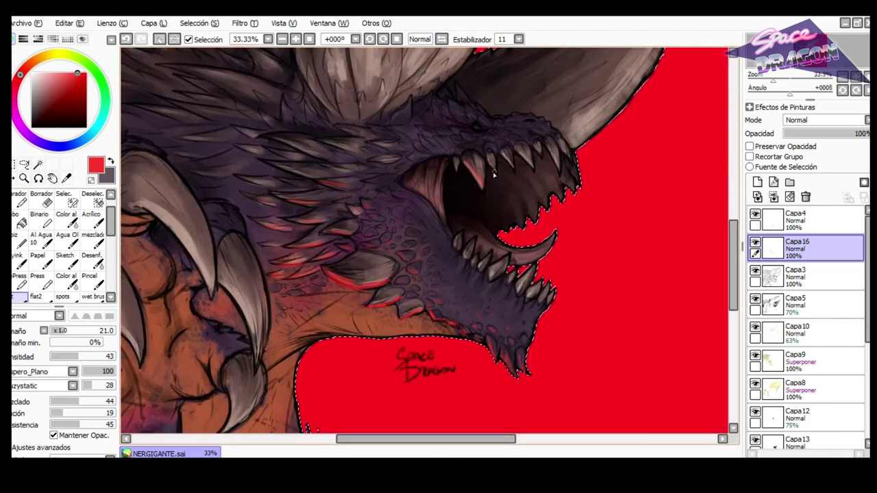
pyautogui.scroll(4, 519, 169)
pyautogui.hotkey('ctrl', 'z')
pyautogui.moveTo(449, 234); pyautogui.dragTo(433, 236)
pyautogui.moveTo(383, 161); pyautogui.dragTo(420, 211)
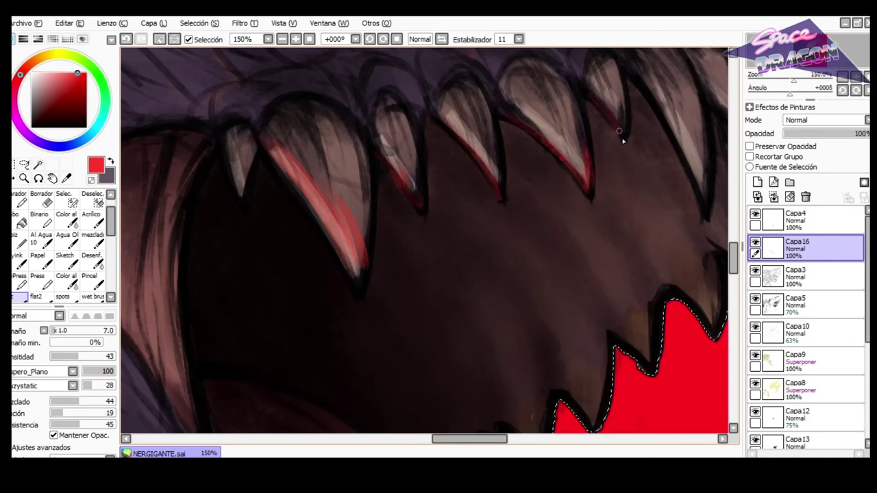
# Paint a soft red glow along the far side of the open mouth with the soft brush at density 26.
pyautogui.scroll(-3, 552, 194)
pyautogui.scroll(1, 634, 240)
pyautogui.press('c')
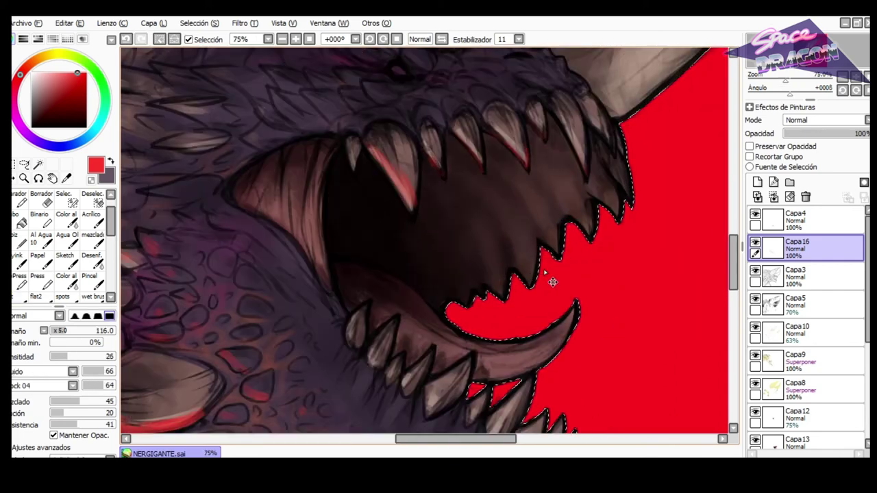
pyautogui.moveTo(612, 203); pyautogui.dragTo(503, 292)
pyautogui.scroll(-3, 515, 285)
pyautogui.press('h')
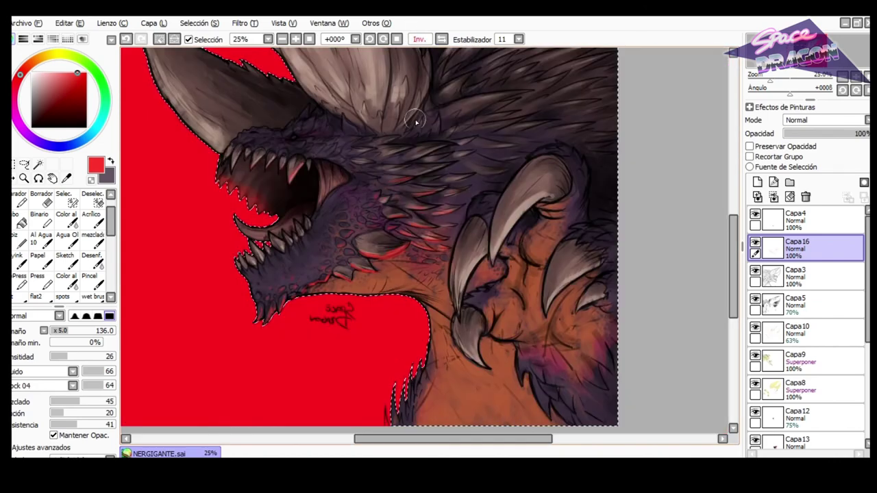
pyautogui.scroll(1, 126, 263)
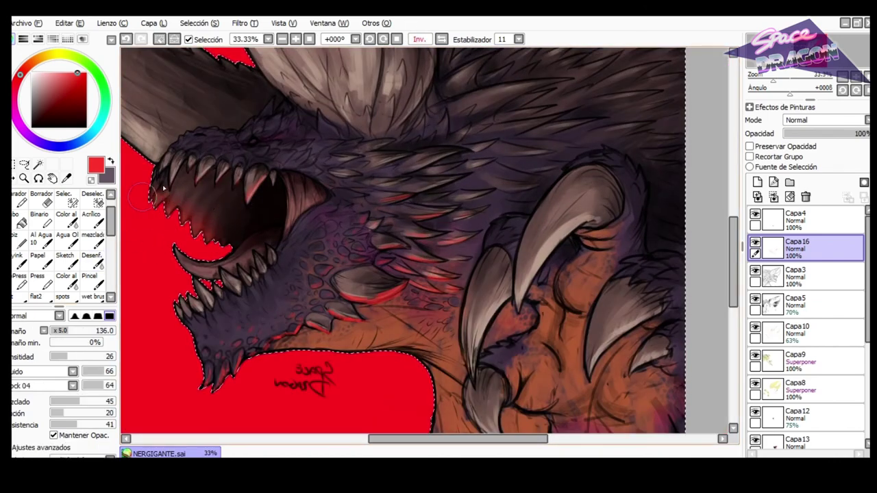
# Add a soft red glow to the claws and orange paw with the soft brush, ending at size 69.
pyautogui.click(97, 264)
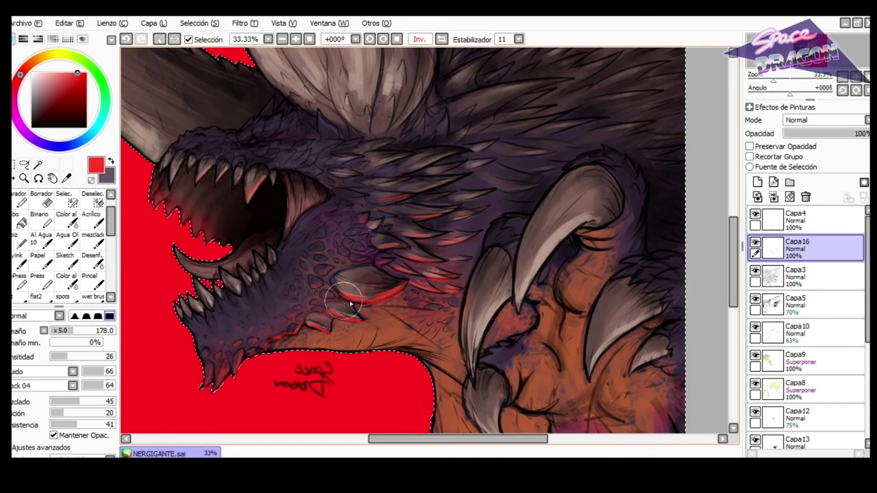
pyautogui.scroll(-1, 440, 254)
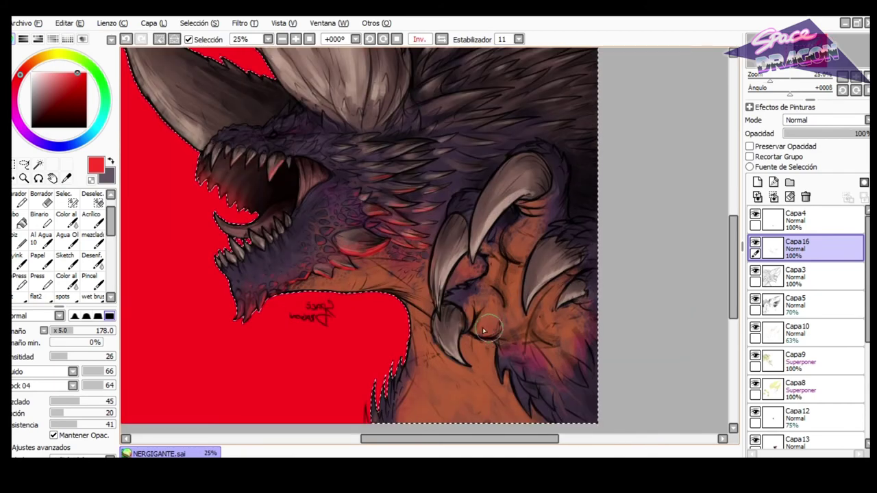
pyautogui.moveTo(559, 263); pyautogui.dragTo(540, 263)
pyautogui.moveTo(527, 302)
pyautogui.mouseDown()
pyautogui.moveTo(562, 269)
pyautogui.moveTo(541, 287)
pyautogui.moveTo(558, 251)
pyautogui.mouseUp()
pyautogui.hotkey('ctrl', 'z')
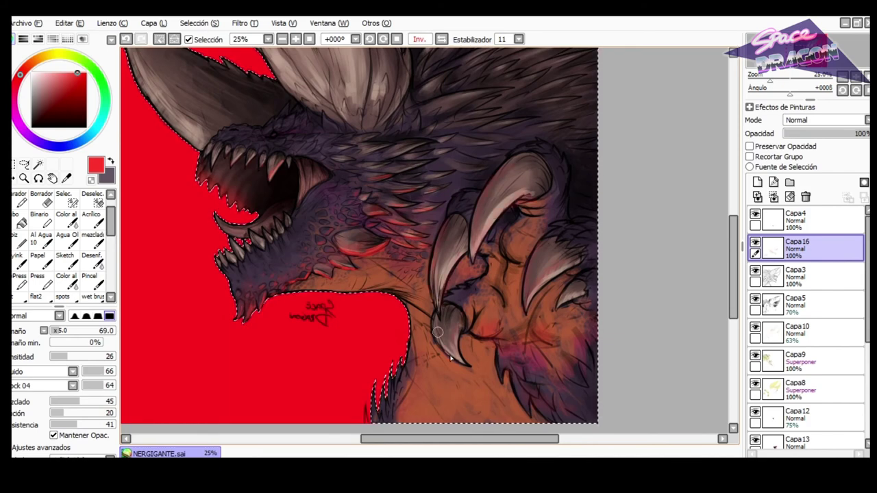
pyautogui.click(442, 39)
pyautogui.click(442, 39)
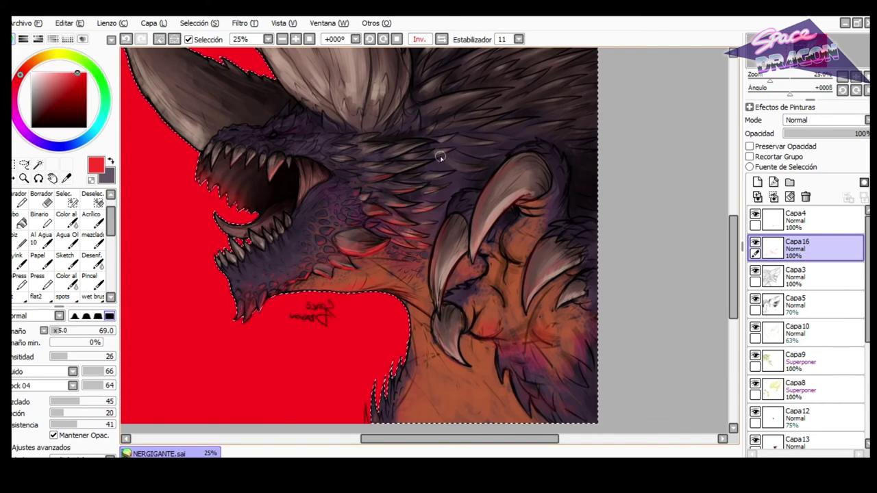
# Paint bright red rim light along the edges of the two front claws with the textured brush.
pyautogui.click(17, 283)
pyautogui.click(13, 299)
pyautogui.scroll(1, 495, 317)
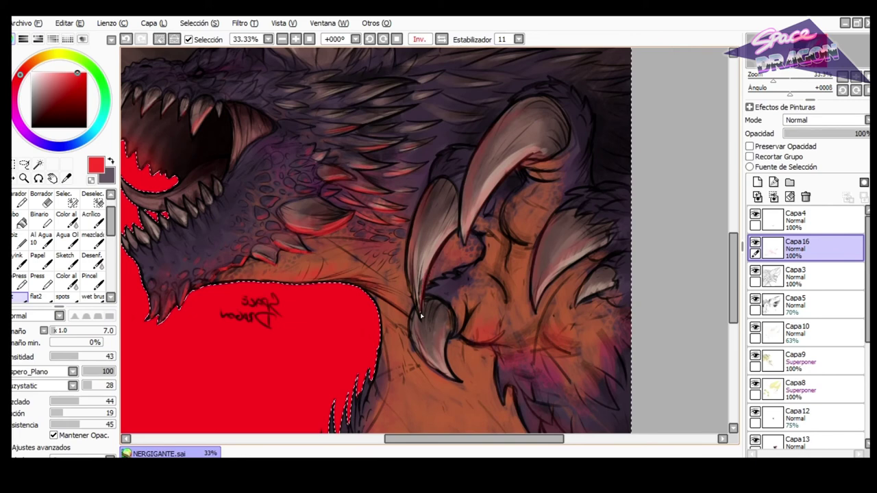
pyautogui.moveTo(450, 250); pyautogui.dragTo(420, 310)
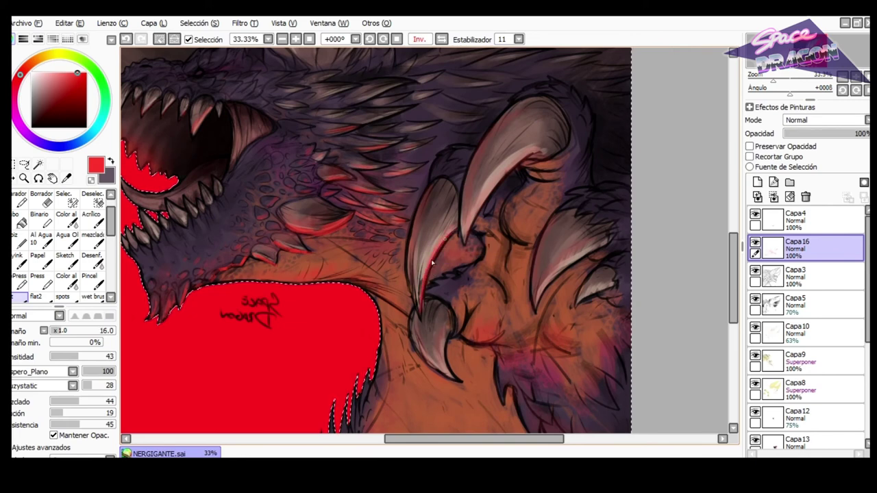
pyautogui.hotkey('ctrl', 'z')
pyautogui.moveTo(470, 231)
pyautogui.mouseDown()
pyautogui.moveTo(464, 248)
pyautogui.moveTo(484, 246)
pyautogui.mouseUp()
pyautogui.moveTo(499, 182); pyautogui.dragTo(519, 162)
# Set the textured brush's density to 65 and paint red rim light on the rear claws and surrounding fur at size 10.
pyautogui.click(93, 357)
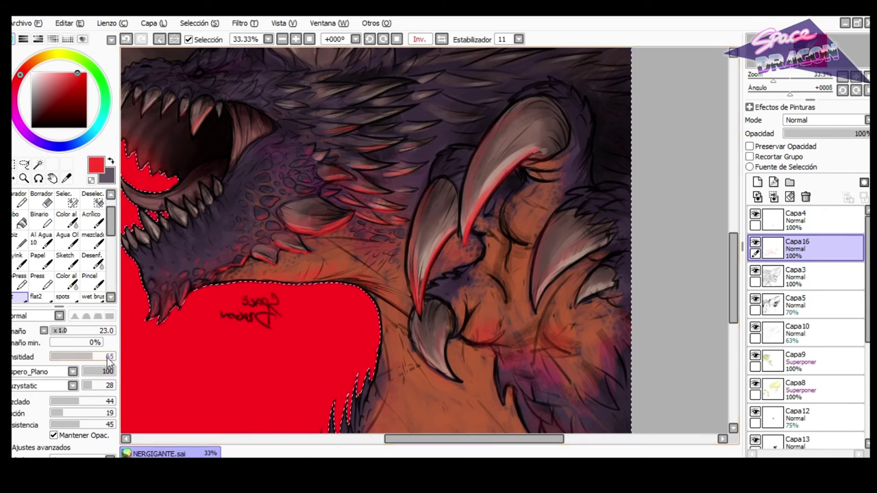
pyautogui.moveTo(555, 280); pyautogui.dragTo(586, 252)
pyautogui.hotkey('ctrl', 'z')
pyautogui.moveTo(552, 302); pyautogui.dragTo(544, 302)
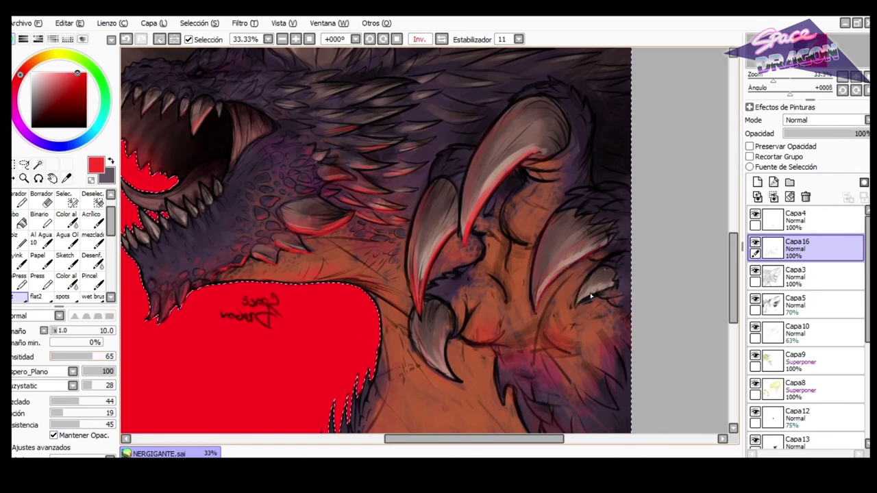
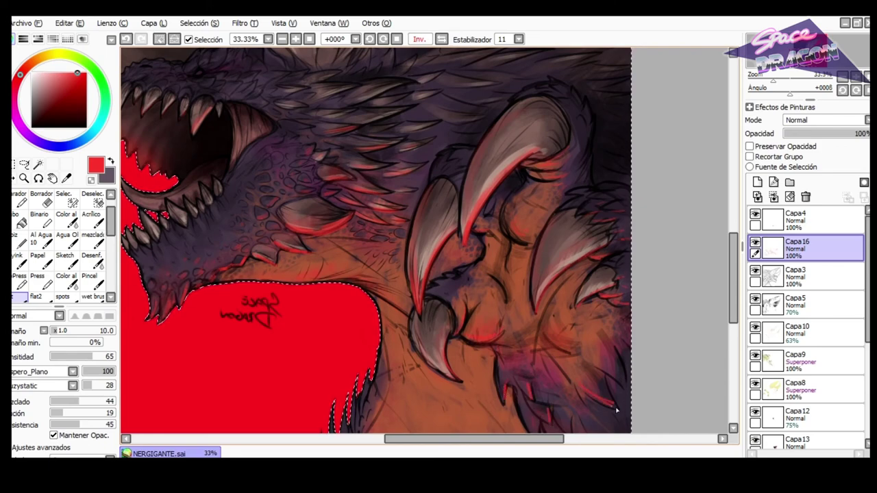
# Soften the red strokes on the lower arm fur with the eraser, and add textured red highlights to its tufts and the neck.
pyautogui.scroll(-2, 603, 412)
pyautogui.press('h')
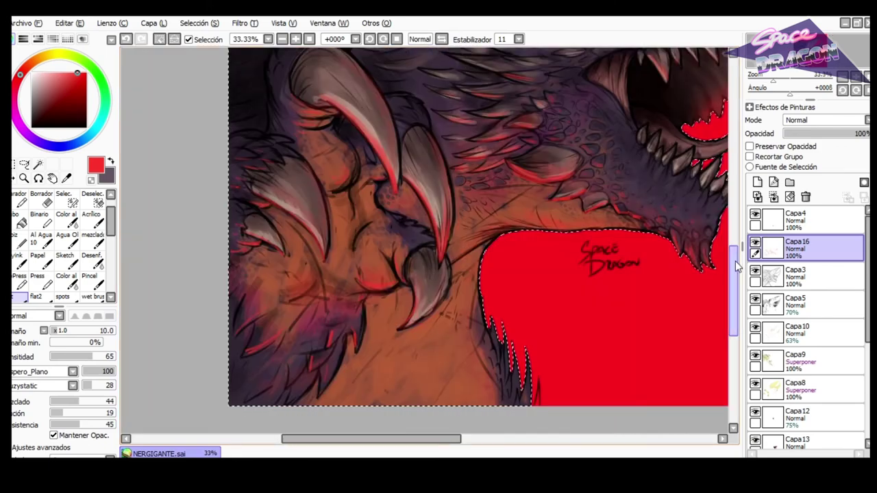
pyautogui.scroll(-1, 341, 296)
pyautogui.moveTo(259, 301)
pyautogui.mouseDown()
pyautogui.moveTo(250, 322)
pyautogui.moveTo(257, 306)
pyautogui.mouseUp()
pyautogui.press('c')
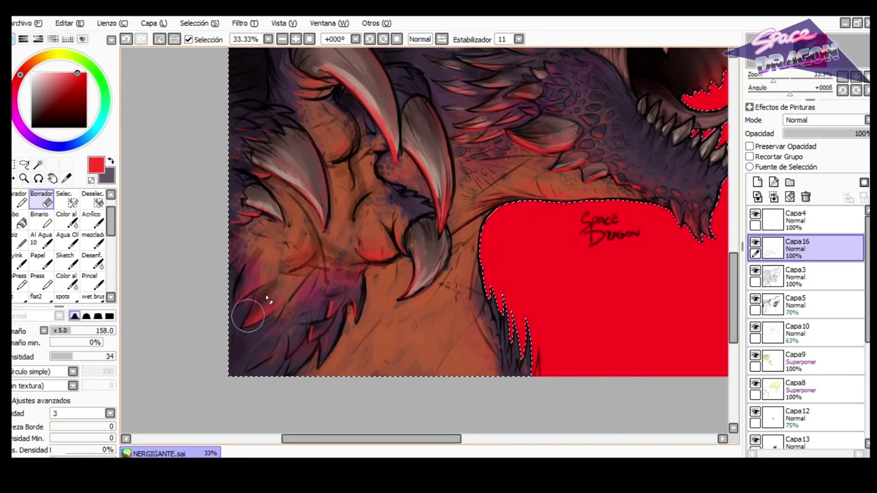
pyautogui.press('b')
pyautogui.moveTo(266, 335)
pyautogui.mouseDown()
pyautogui.moveTo(240, 348)
pyautogui.moveTo(255, 356)
pyautogui.mouseUp()
pyautogui.click(19, 297)
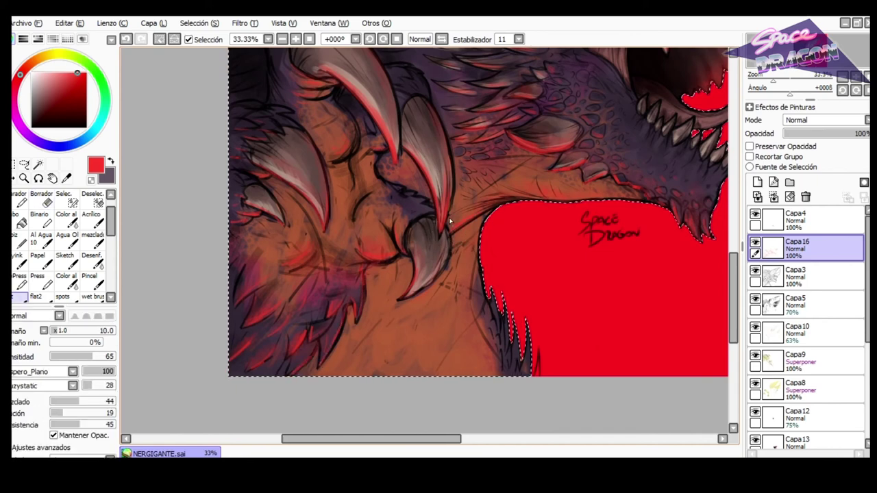
pyautogui.press('h')
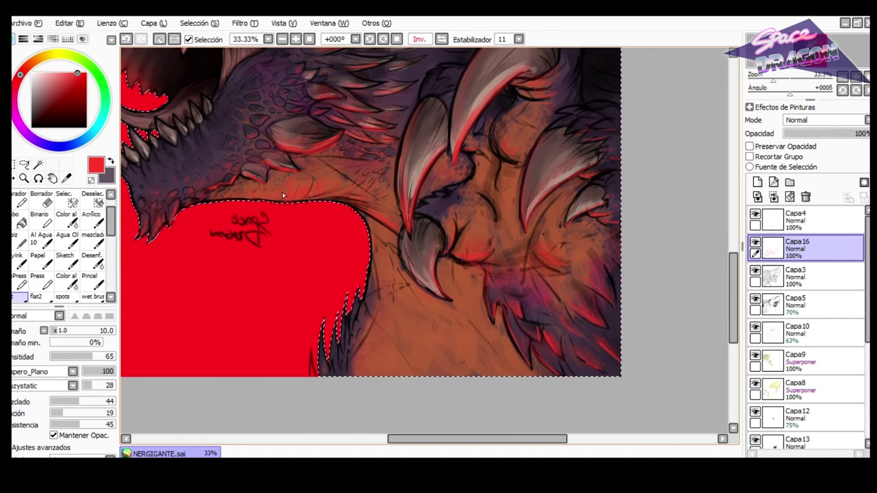
# Set the soft brush's shape strength to 20 and texture strength to 32, and paint a red glow across the orange chest.
pyautogui.press('h')
pyautogui.moveTo(501, 248)
pyautogui.mouseDown()
pyautogui.moveTo(505, 346)
pyautogui.moveTo(374, 384)
pyautogui.moveTo(403, 330)
pyautogui.moveTo(393, 337)
pyautogui.moveTo(431, 309)
pyautogui.moveTo(445, 267)
pyautogui.moveTo(421, 288)
pyautogui.moveTo(450, 266)
pyautogui.moveTo(391, 323)
pyautogui.mouseUp()
pyautogui.click(89, 372)
pyautogui.click(93, 385)
pyautogui.press('e')
pyautogui.press('e')
pyautogui.press('e')
pyautogui.press('e')
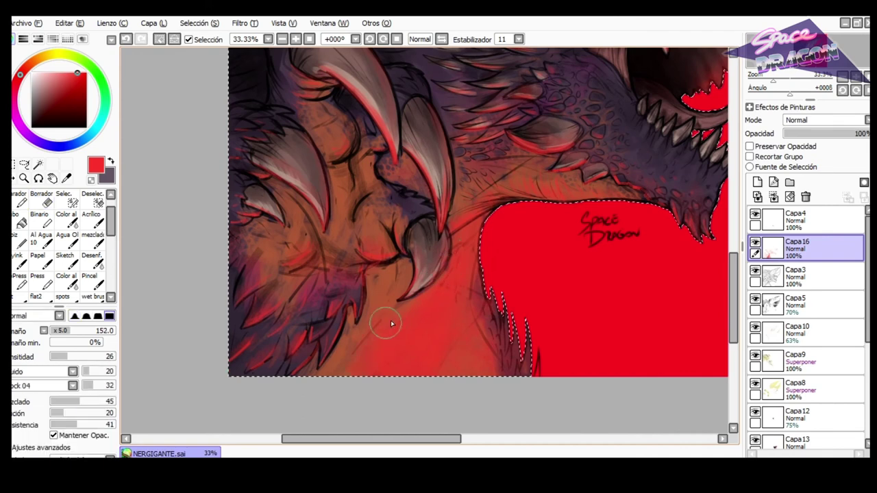
# Paint red highlights on the chest fur spikes with the textured brush at size 10, density 71.
pyautogui.click(442, 39)
pyautogui.press('c')
pyautogui.moveTo(325, 358); pyautogui.dragTo(322, 341)
pyautogui.hotkey('ctrl', 'z')
pyautogui.click(21, 296)
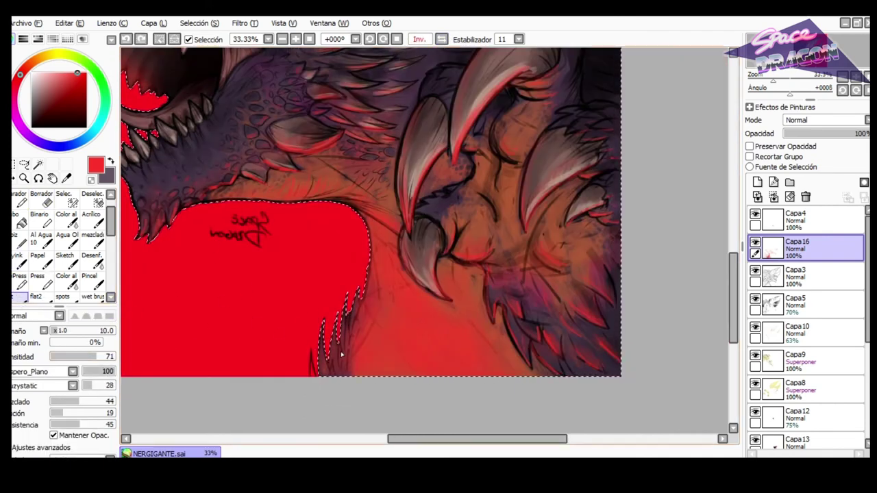
pyautogui.moveTo(337, 331); pyautogui.dragTo(350, 295)
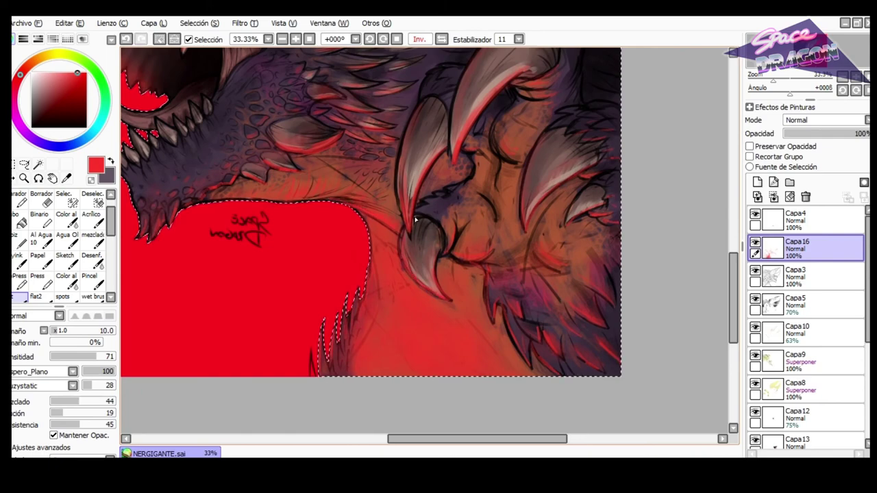
# Paint a soft red glow over the chin spikes and lower jaw with the soft brush at size 255.
pyautogui.scroll(-3, 415, 220)
pyautogui.scroll(1, 415, 225)
pyautogui.press('h')
pyautogui.press('c')
pyautogui.scroll(2, 496, 274)
pyautogui.moveTo(554, 300); pyautogui.dragTo(508, 252)
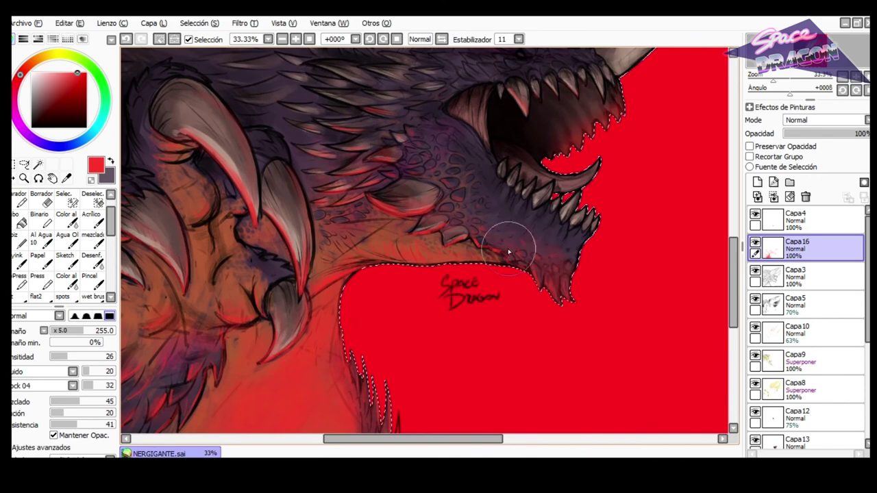
pyautogui.scroll(-2, 452, 214)
pyautogui.scroll(2, 526, 230)
# Paint soft red highlights on the upper teeth and the scales behind the eye with the soft brush at size 30.
pyautogui.scroll(3, 452, 185)
pyautogui.press('h')
pyautogui.moveTo(436, 170); pyautogui.dragTo(425, 173)
pyautogui.moveTo(471, 215); pyautogui.dragTo(453, 209)
pyautogui.moveTo(433, 208); pyautogui.dragTo(453, 192)
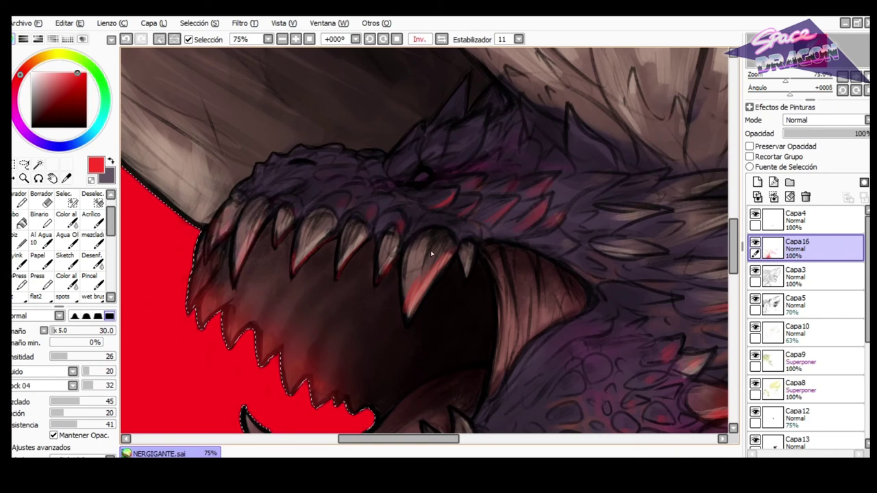
pyautogui.moveTo(673, 176); pyautogui.dragTo(657, 187)
pyautogui.moveTo(595, 162); pyautogui.dragTo(581, 158)
# Set the soft brush's density to 12 and paint faint red streaks on the large horn and neck spikes at size 62.
pyautogui.keyDown('ctrl'); pyautogui.keyDown('alt'); pyautogui.moveTo(425, 155); pyautogui.dragTo(397, 171); pyautogui.keyUp('alt'); pyautogui.keyUp('ctrl')
pyautogui.scroll(-4, 485, 150)
pyautogui.scroll(1, 525, 213)
pyautogui.press('h')
pyautogui.click(58, 357)
pyautogui.keyDown('ctrl'); pyautogui.keyDown('alt'); pyautogui.moveTo(332, 168); pyautogui.dragTo(368, 168); pyautogui.keyUp('alt'); pyautogui.keyUp('ctrl')
pyautogui.moveTo(307, 190)
pyautogui.mouseDown()
pyautogui.moveTo(349, 114)
pyautogui.moveTo(326, 181)
pyautogui.mouseUp()
pyautogui.moveTo(382, 172)
pyautogui.mouseDown()
pyautogui.moveTo(399, 100)
pyautogui.moveTo(366, 192)
pyautogui.mouseUp()
pyautogui.moveTo(288, 208)
pyautogui.mouseDown()
pyautogui.moveTo(277, 173)
pyautogui.moveTo(282, 141)
pyautogui.mouseUp()
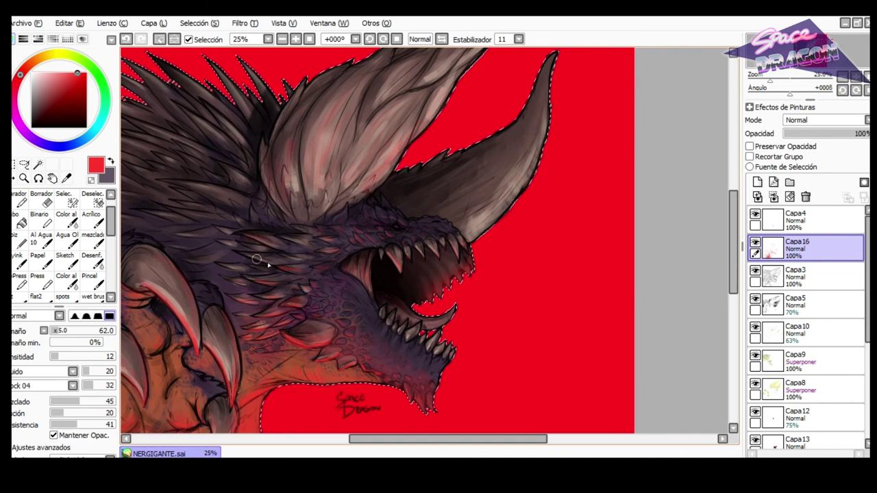
# Paint a soft red glow along the front edges of both horns with the soft brush at size 227.
pyautogui.press('h')
pyautogui.hotkey('ctrl', 'y')
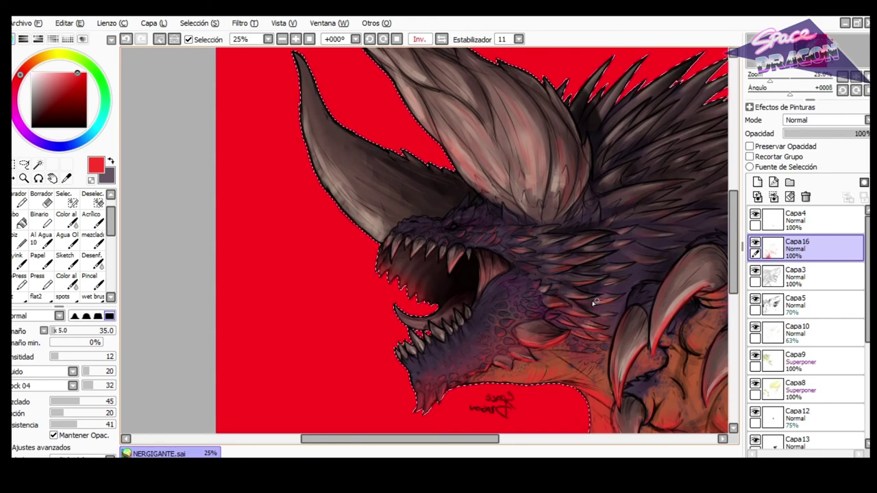
pyautogui.moveTo(621, 313); pyautogui.dragTo(527, 291)
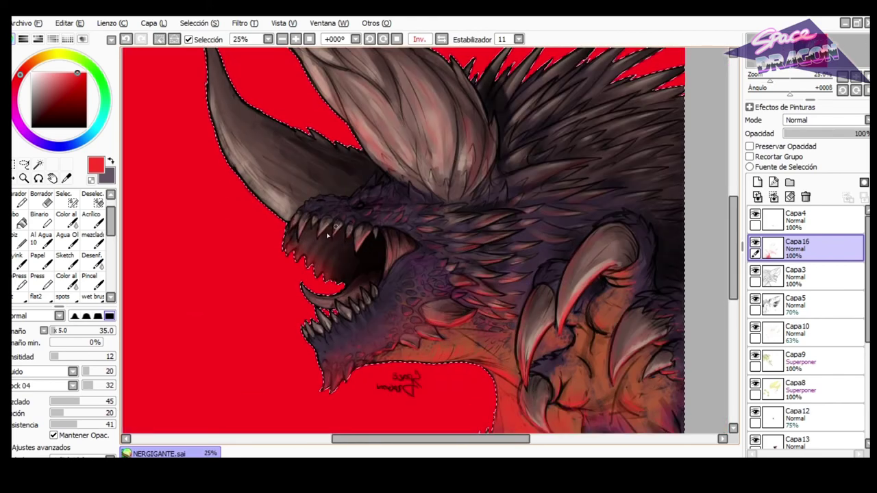
pyautogui.press('h')
pyautogui.moveTo(731, 237); pyautogui.dragTo(732, 224)
pyautogui.moveTo(518, 146); pyautogui.dragTo(540, 121)
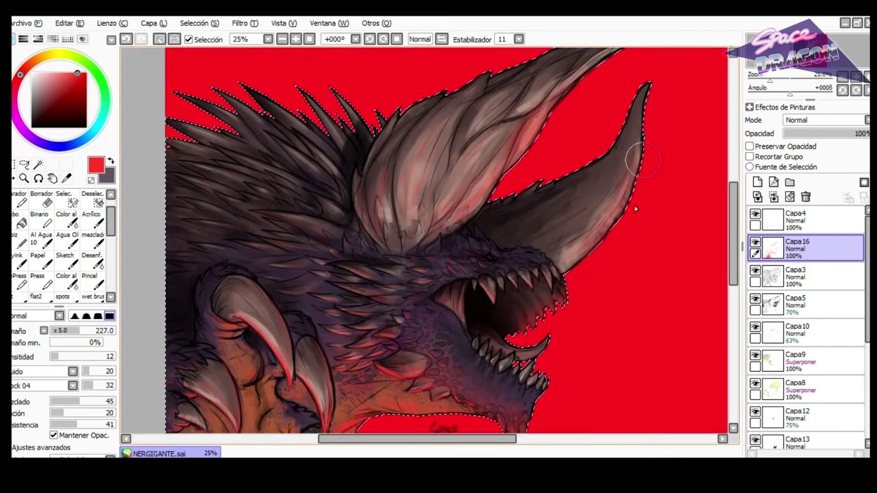
# Paint stronger red streaks along the horns' front edges and the large horn's base with the textured brush at size 31.
pyautogui.click(18, 297)
pyautogui.moveTo(585, 244); pyautogui.dragTo(585, 210)
pyautogui.moveTo(603, 237)
pyautogui.mouseDown()
pyautogui.moveTo(579, 252)
pyautogui.moveTo(578, 264)
pyautogui.moveTo(593, 244)
pyautogui.moveTo(574, 267)
pyautogui.mouseUp()
pyautogui.hotkey('ctrl', 'z')
pyautogui.hotkey('ctrl', 'z')
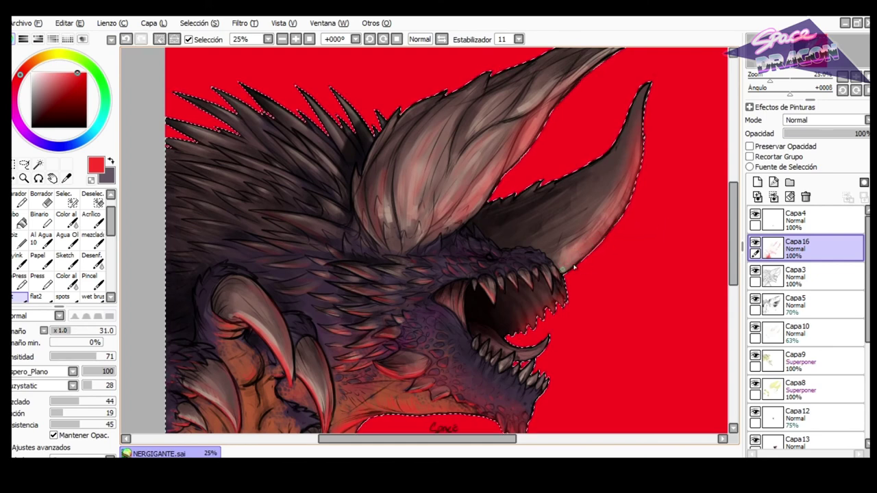
pyautogui.moveTo(605, 234); pyautogui.dragTo(632, 198)
pyautogui.scroll(2, 644, 101)
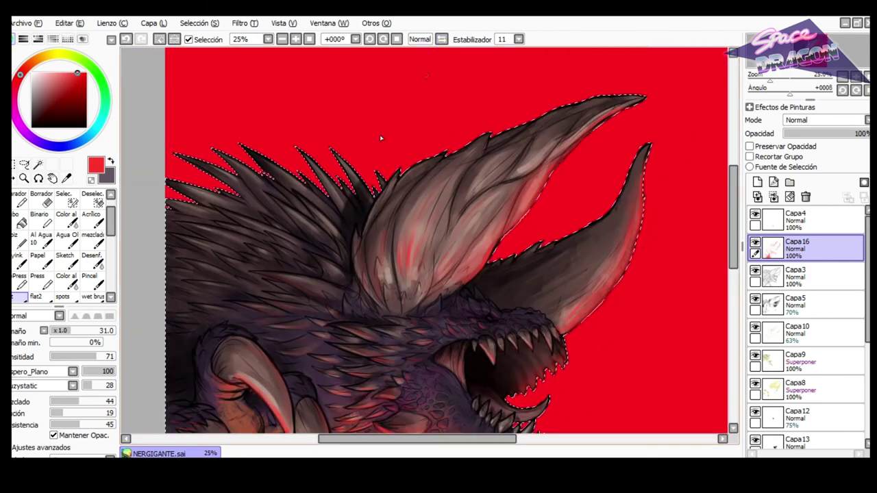
# Soften the red streaks at the large horn's base with a red glow from the soft brush at size 227.
pyautogui.click(93, 241)
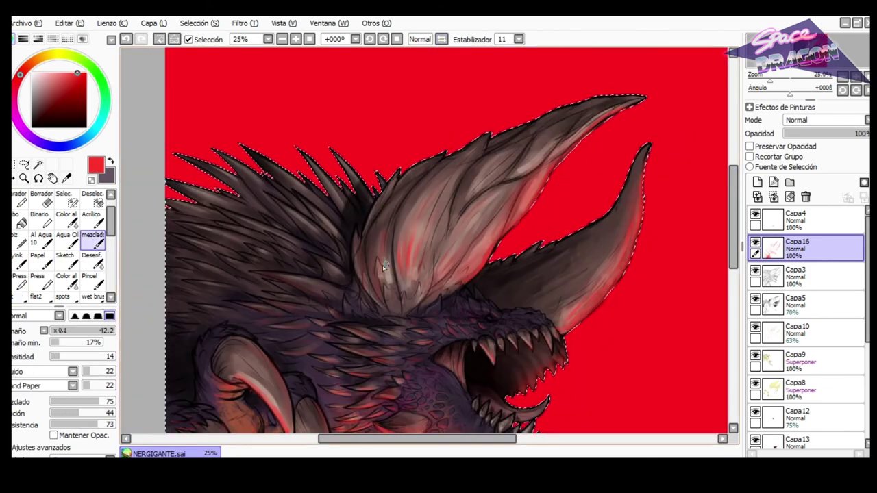
pyautogui.press('v')
pyautogui.moveTo(399, 233); pyautogui.dragTo(392, 273)
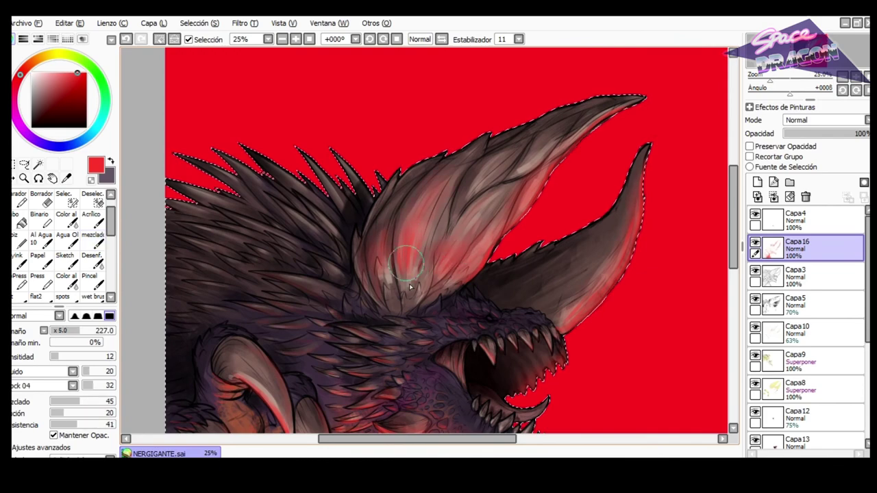
pyautogui.press('h')
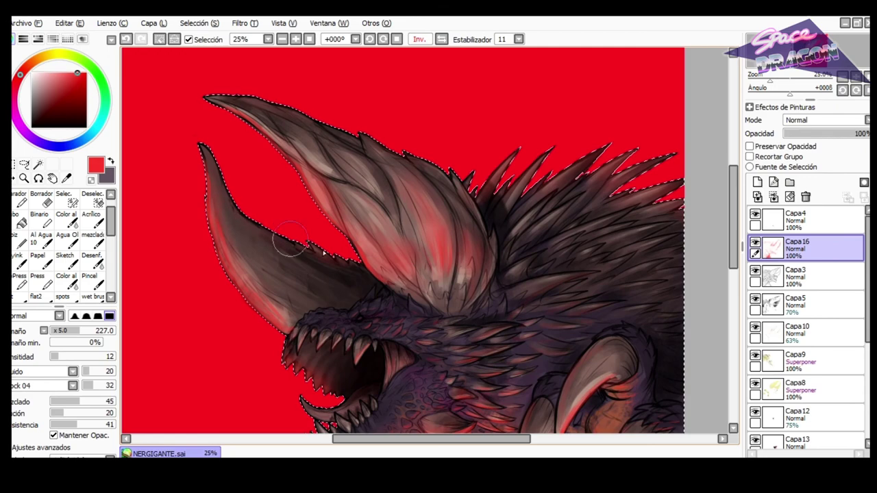
# Enlarge the soft brush to size 500 and paint a broad red glow over the chest and lower arm fur.
pyautogui.moveTo(335, 258); pyautogui.dragTo(381, 54)
pyautogui.scroll(1, 366, 365)
pyautogui.scroll(-1, 393, 297)
pyautogui.press(']')
pyautogui.press(']')
pyautogui.press(']')
pyautogui.press(']')
pyautogui.press(']')
pyautogui.press(']')
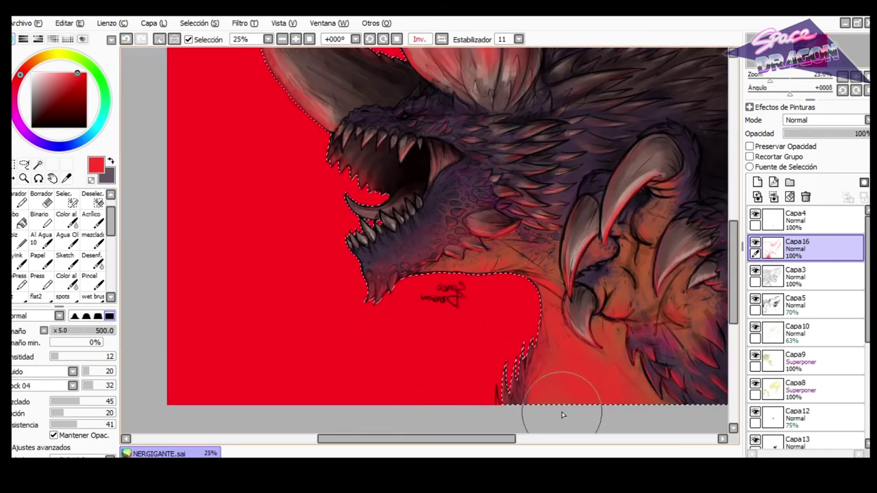
pyautogui.scroll(-1, 455, 308)
pyautogui.scroll(2, 620, 346)
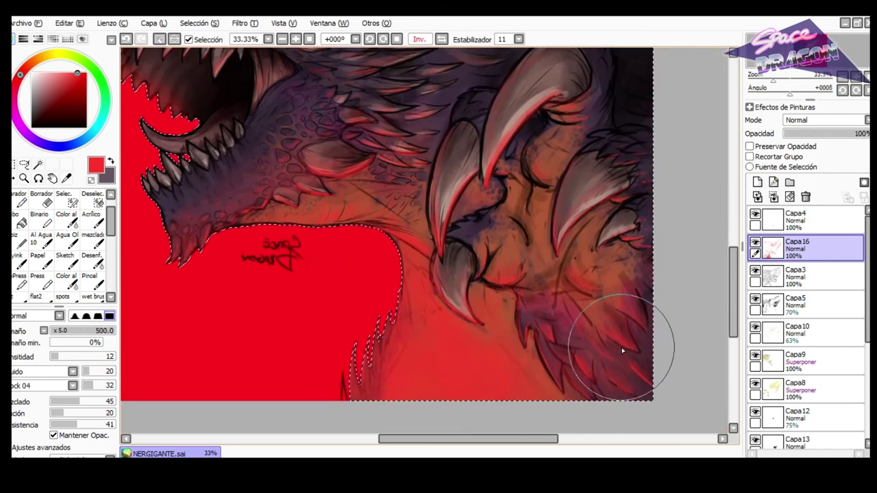
# Reduce the soft brush to size 90 and deepen the red glow on the paw around the claws.
pyautogui.press('[')
pyautogui.press('[')
pyautogui.press('[')
pyautogui.press('[')
pyautogui.press('[')
pyautogui.press('[')
pyautogui.press('[')
pyautogui.press('[')
pyautogui.press('[')
pyautogui.press('[')
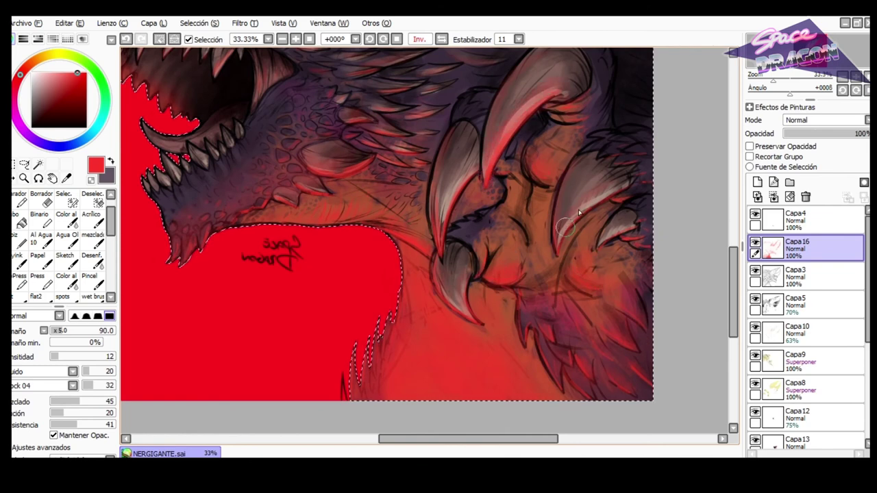
# Add a new layer above Capa16 and paint salmon highlights on the paw pads with the textured brush at size 31.
pyautogui.click(757, 181)
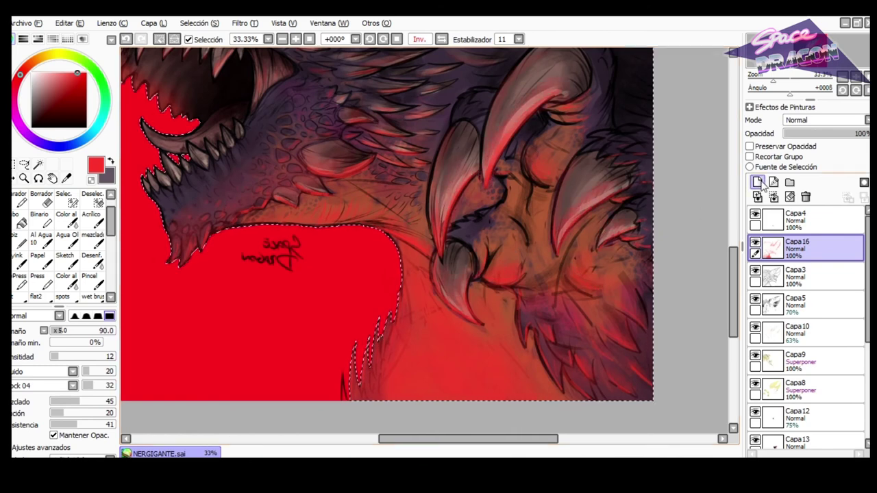
pyautogui.click(67, 72)
pyautogui.click(21, 296)
pyautogui.moveTo(497, 277); pyautogui.dragTo(521, 286)
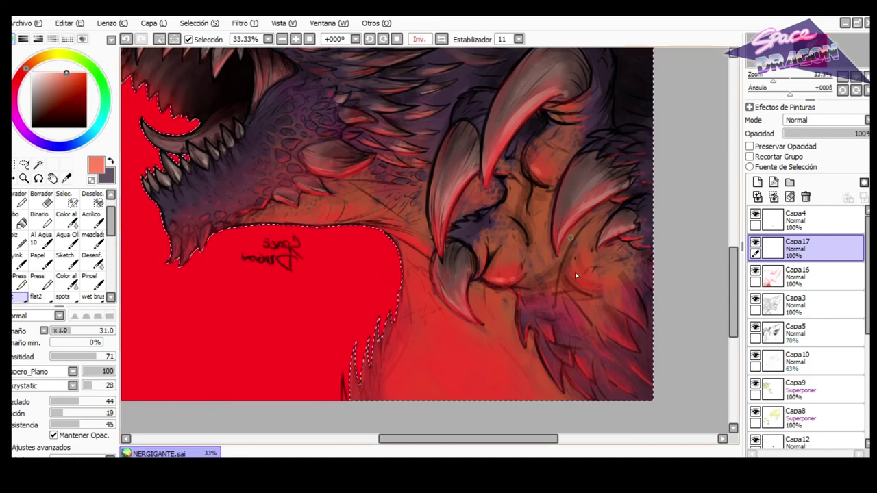
# Reduce the textured brush to size 16 and paint orange-red highlights on the fur below the paw.
pyautogui.press('h')
pyautogui.press('[')
pyautogui.press('[')
pyautogui.press('[')
pyautogui.press('[')
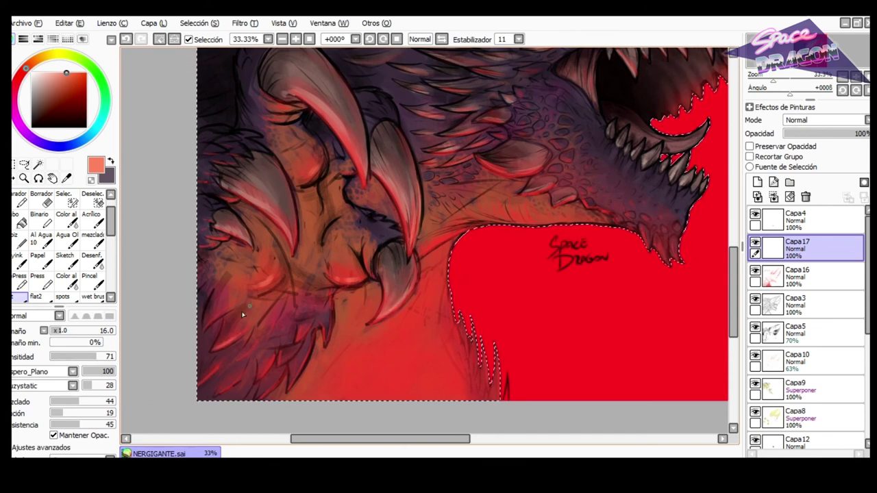
pyautogui.click(79, 73)
pyautogui.hotkey('ctrl', 'z')
pyautogui.moveTo(223, 309); pyautogui.dragTo(207, 325)
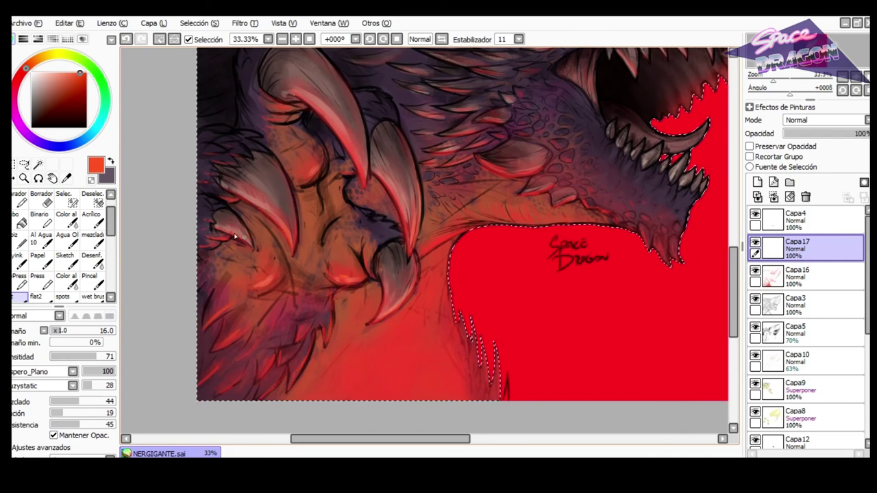
# Paint a deeper red glow over the lower chest with the soft brush at size 424 and the textured brush at size 257.
pyautogui.scroll(-1, 299, 284)
pyautogui.scroll(2, 383, 347)
pyautogui.press('v')
pyautogui.rightClick(532, 375)
pyautogui.moveTo(468, 383); pyautogui.dragTo(433, 397)
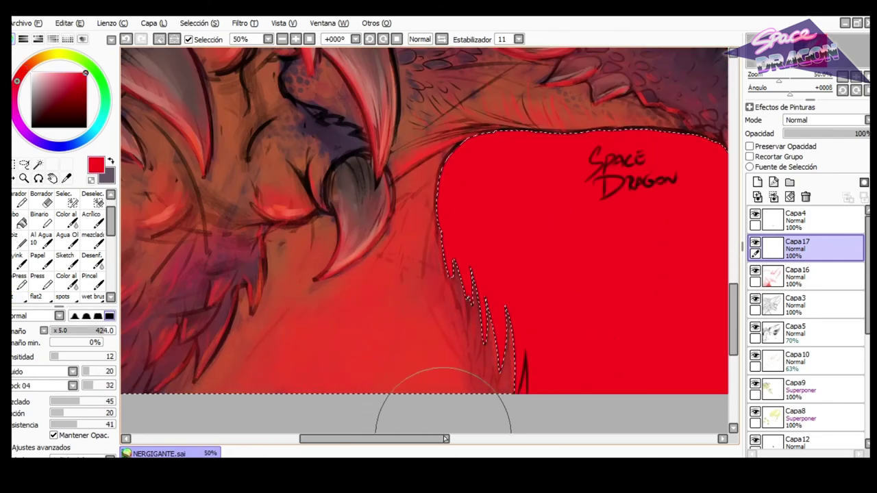
pyautogui.click(19, 296)
pyautogui.scroll(-2, 404, 343)
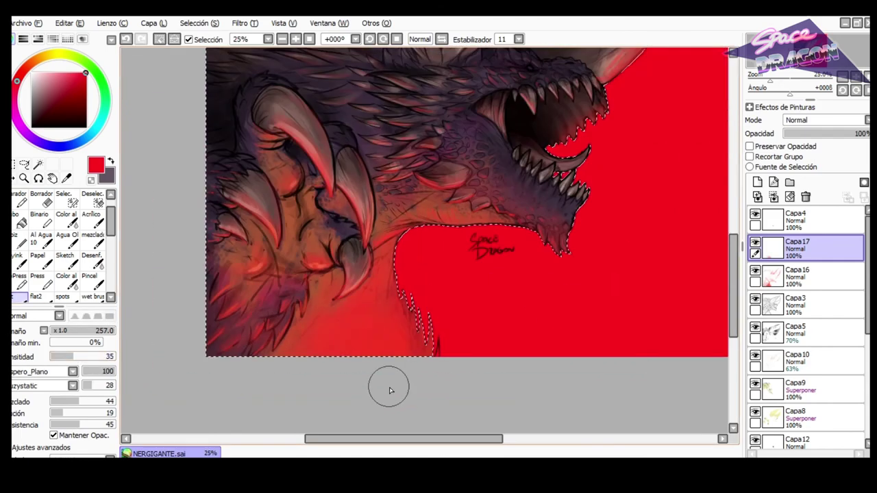
# Add a layer above Capa17, paint more red over the chest and blend it with the Desenf. brush at size 102.
pyautogui.click(419, 39)
pyautogui.click(774, 182)
pyautogui.moveTo(475, 372)
pyautogui.mouseDown()
pyautogui.moveTo(532, 376)
pyautogui.moveTo(486, 257)
pyautogui.moveTo(508, 315)
pyautogui.mouseUp()
pyautogui.click(92, 261)
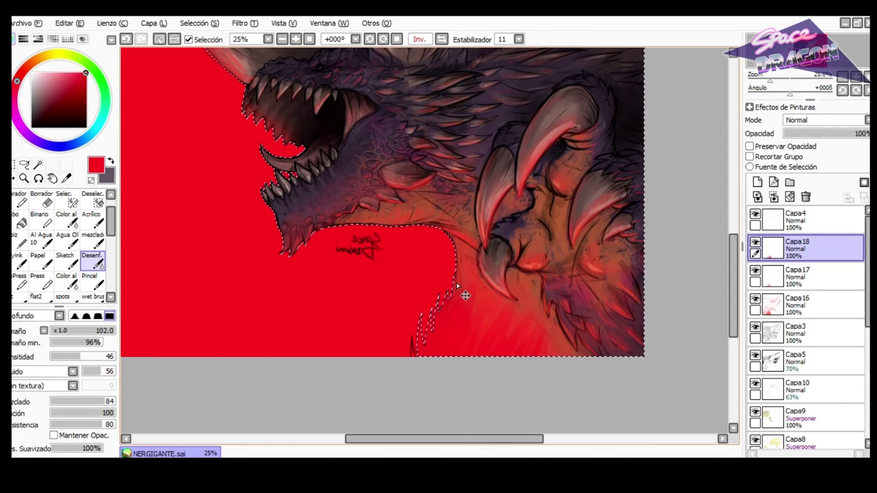
pyautogui.moveTo(562, 341); pyautogui.dragTo(488, 277)
# Lower the opacity of Capa18 to 48% and clear the silhouette selection.
pyautogui.click(817, 121)
pyautogui.click(815, 141)
pyautogui.click(816, 134)
pyautogui.click(819, 121)
pyautogui.click(822, 131)
pyautogui.click(13, 164)
pyautogui.click(384, 302)
# Erase the stray dark line beside the chest fur on Capa3 with the eraser at size 41.
pyautogui.scroll(4, 428, 325)
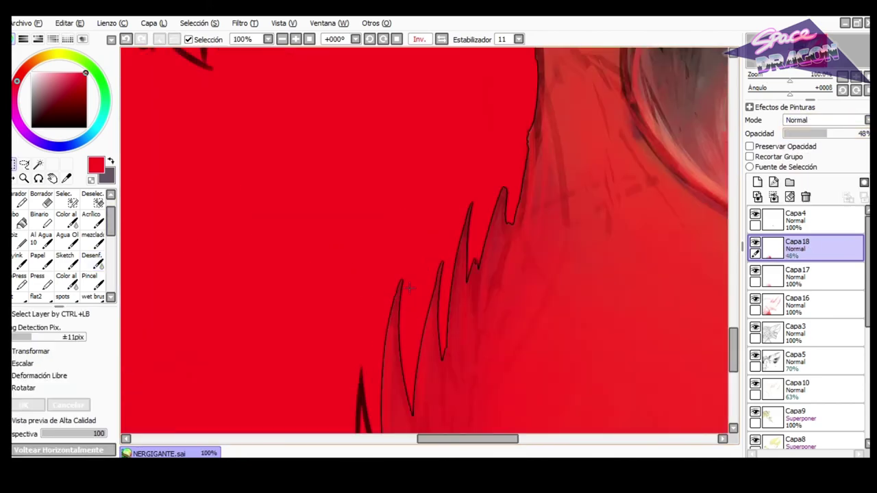
pyautogui.scroll(-5, 769, 340)
pyautogui.scroll(5, 771, 336)
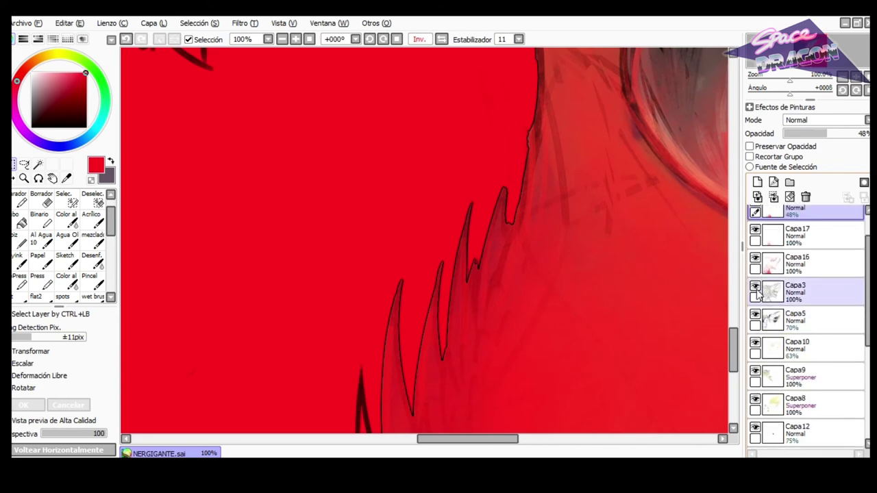
pyautogui.click(775, 295)
pyautogui.scroll(-4, 422, 274)
pyautogui.press('e')
pyautogui.scroll(4, 405, 303)
pyautogui.click(109, 316)
pyautogui.click(113, 357)
pyautogui.moveTo(378, 290); pyautogui.dragTo(319, 292)
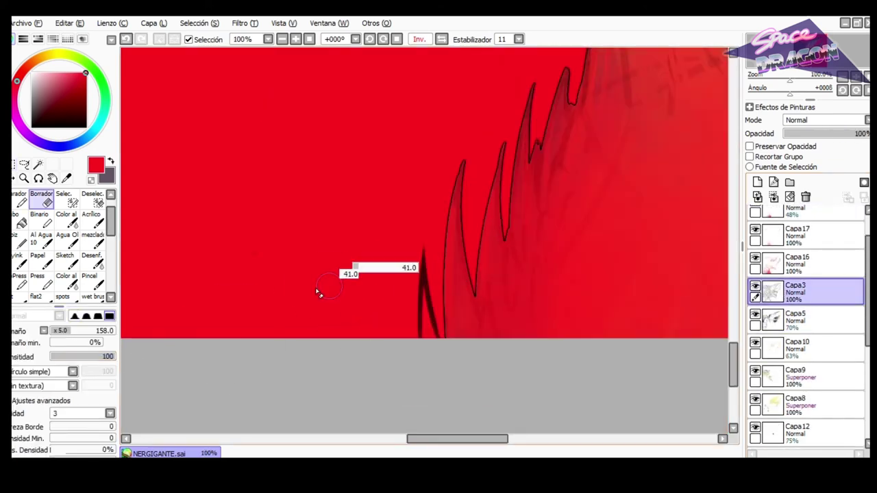
pyautogui.moveTo(413, 244); pyautogui.dragTo(417, 322)
pyautogui.scroll(-6, 423, 308)
pyautogui.scroll(2, 428, 252)
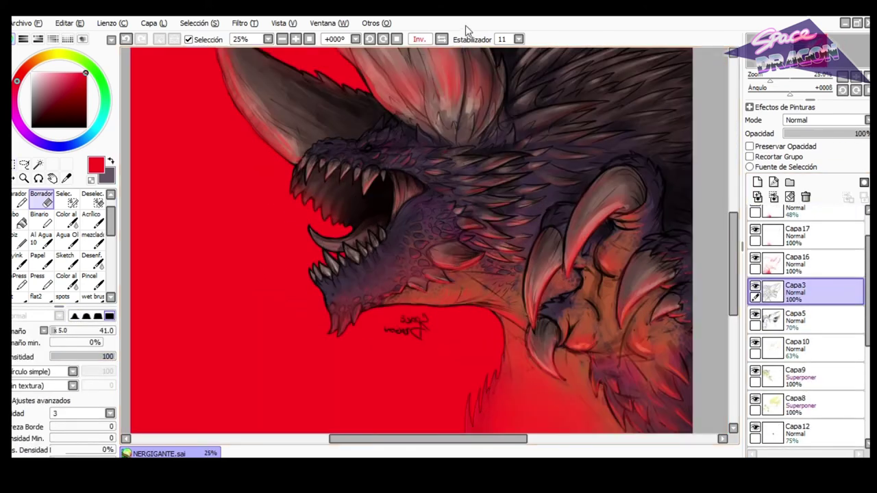
pyautogui.click(441, 39)
pyautogui.scroll(-1, 455, 86)
pyautogui.moveTo(455, 86); pyautogui.dragTo(455, 126)
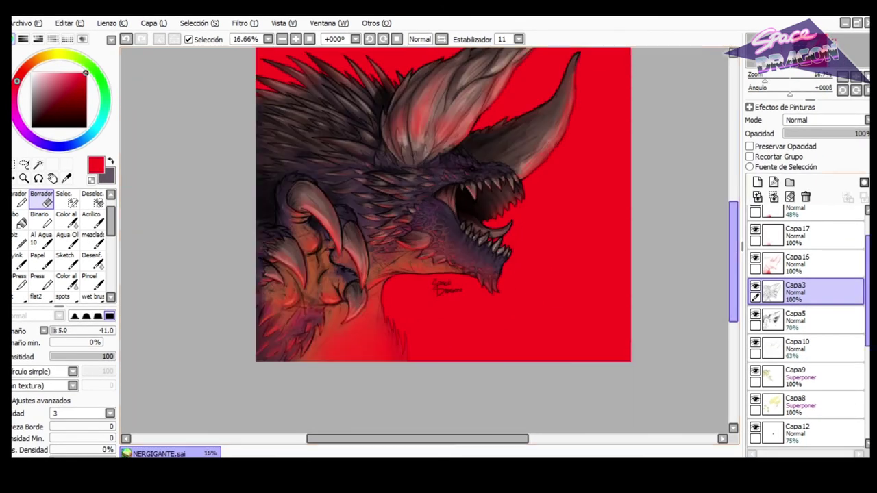
# Add a new layer above Capa7 clipped to it and choose the Acrílico brush.
pyautogui.scroll(-5, 795, 336)
pyautogui.click(795, 338)
pyautogui.click(794, 358)
pyautogui.click(757, 182)
pyautogui.click(750, 156)
pyautogui.click(92, 220)
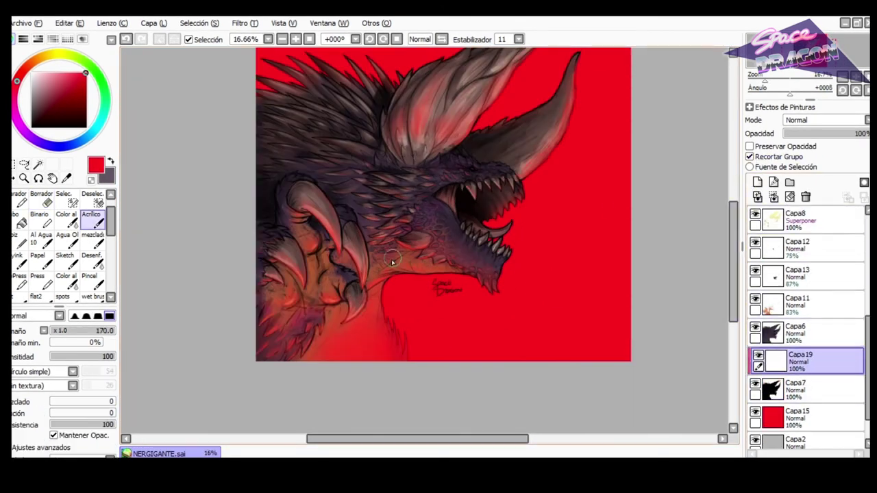
# Try painting golden orange edge light along the chest and jaw at brush size 500, and delete the clipped layer.
pyautogui.click(25, 69)
pyautogui.scroll(3, 413, 353)
pyautogui.moveTo(368, 256); pyautogui.dragTo(332, 296)
pyautogui.scroll(2, 335, 276)
pyautogui.scroll(-2, 336, 275)
pyautogui.click(43, 57)
pyautogui.scroll(-2, 382, 299)
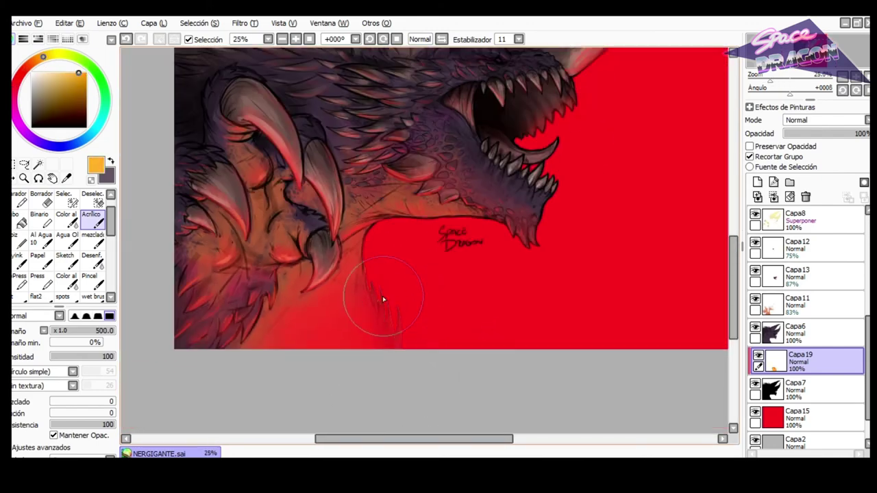
pyautogui.scroll(-1, 516, 263)
pyautogui.scroll(1, 552, 207)
pyautogui.press('v')
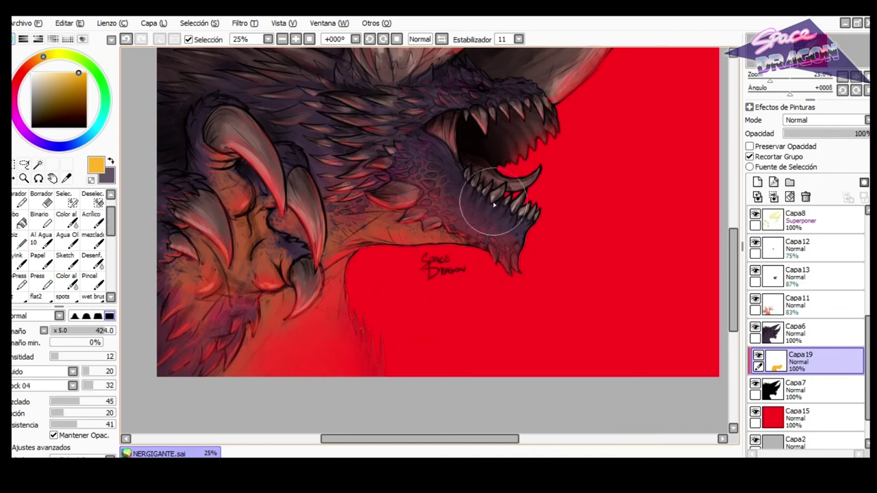
pyautogui.scroll(4, 580, 145)
pyautogui.scroll(-3, 411, 206)
pyautogui.scroll(1, 505, 235)
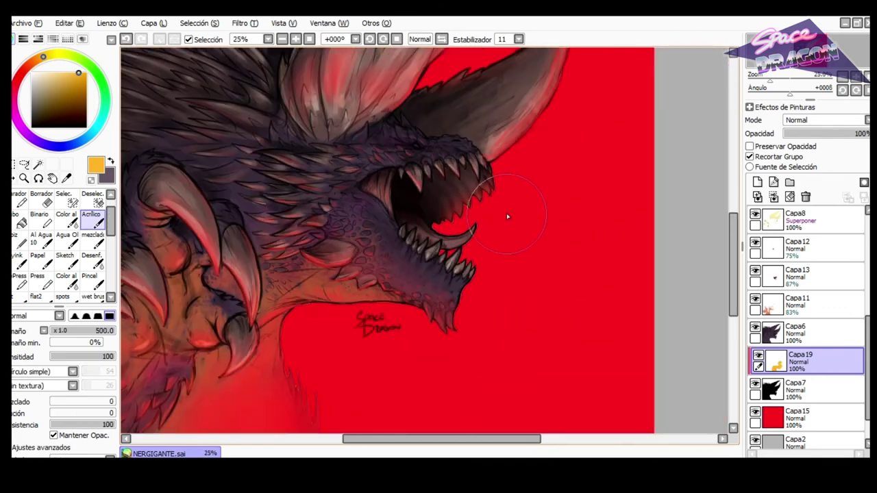
pyautogui.click(442, 39)
pyautogui.scroll(-1, 434, 177)
pyautogui.click(12, 167)
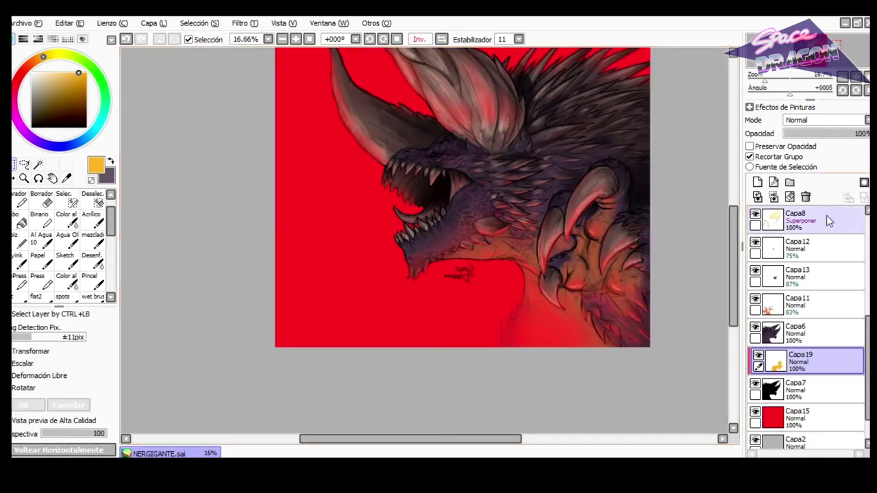
pyautogui.click(806, 197)
# Duplicate the Capa7 silhouette, hide the copy and make the original Capa7 active.
pyautogui.click(755, 356)
pyautogui.click(144, 22)
pyautogui.click(158, 73)
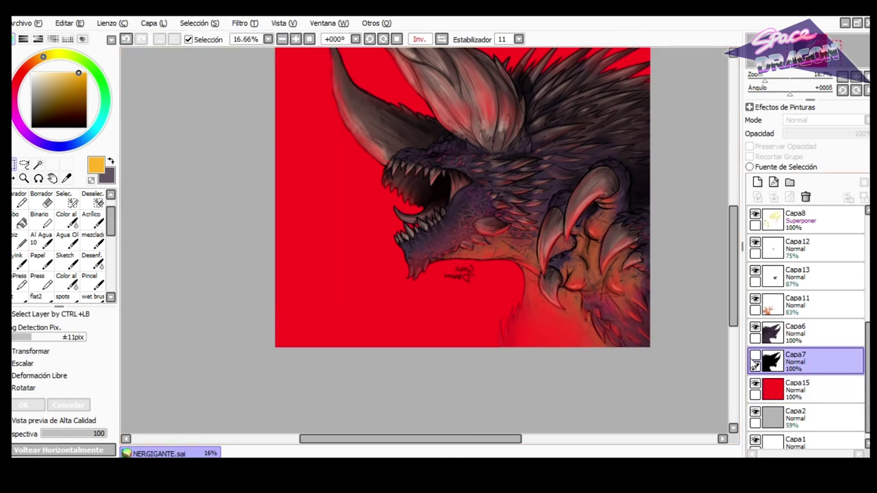
pyautogui.click(777, 390)
pyautogui.scroll(1, 438, 170)
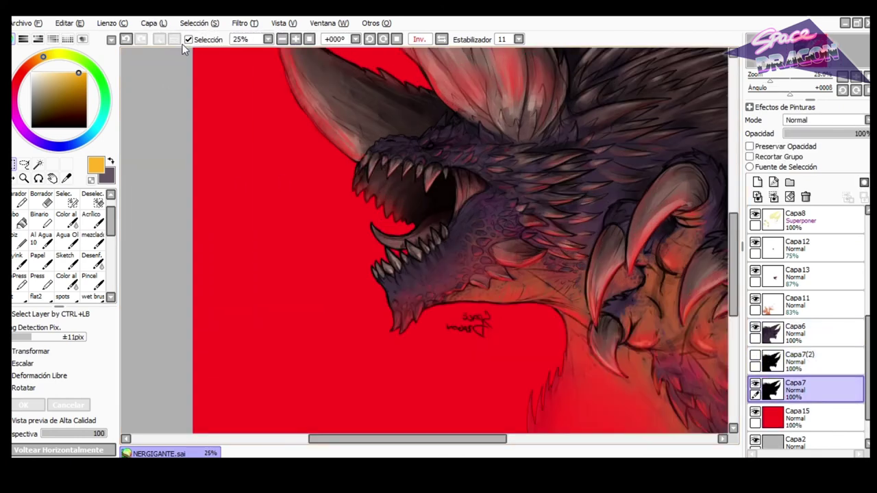
# Load the Capa7 silhouette as a selection, add a layer above it and expand the selection.
pyautogui.keyDown('ctrl'); pyautogui.click(774, 392); pyautogui.keyUp('ctrl')
pyautogui.click(757, 183)
pyautogui.click(189, 26)
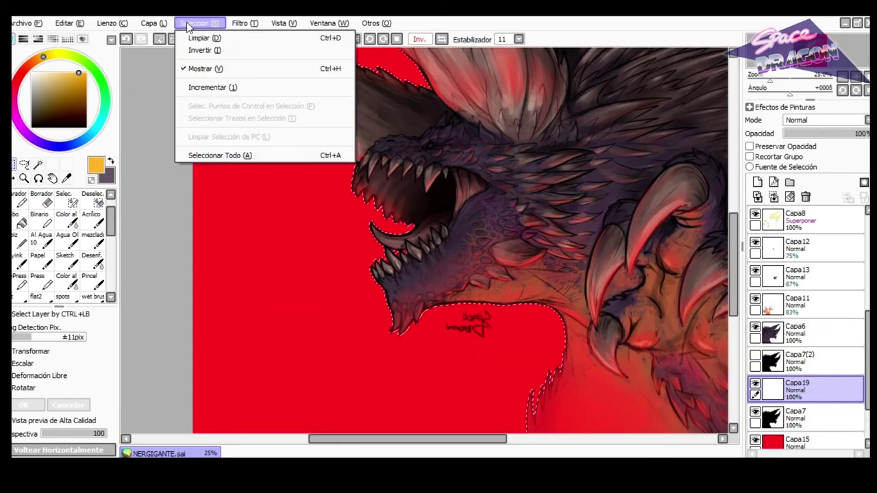
pyautogui.click(207, 87)
# Fill the expanded silhouette with black, merge the layer down into Capa7 and clear the selection.
pyautogui.click(111, 161)
pyautogui.click(86, 127)
pyautogui.click(23, 220)
pyautogui.click(517, 175)
pyautogui.hotkey('ctrl', 'e')
pyautogui.click(13, 178)
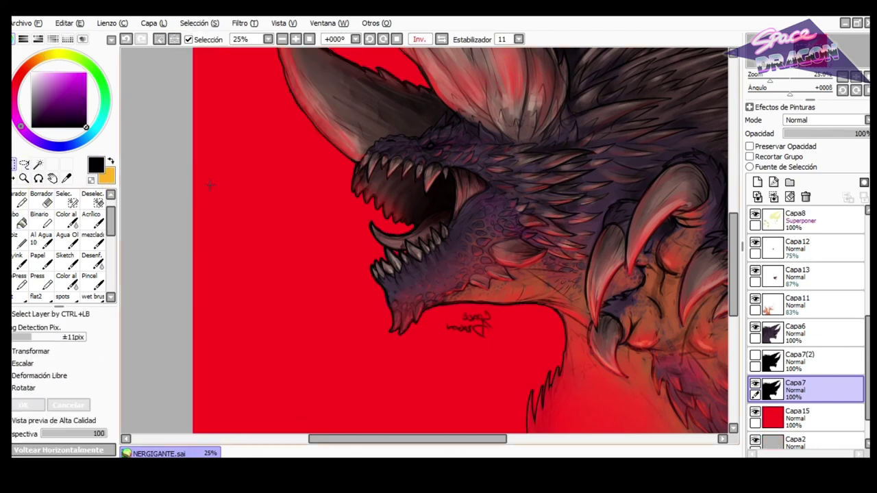
pyautogui.hotkey('ctrl', 'd')
# Add a layer clipped to Capa7 and paint golden rim light along the chest and neck outline at brush size 179.
pyautogui.click(442, 39)
pyautogui.click(757, 182)
pyautogui.click(750, 157)
pyautogui.click(111, 161)
pyautogui.press('b')
pyautogui.scroll(-1, 347, 296)
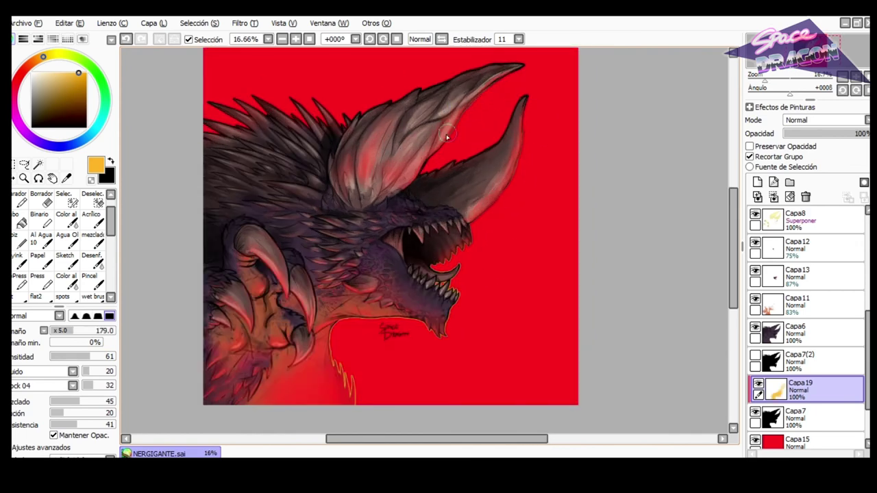
# Extend the rim light along the horns and head outline with orange at size 500 and pale yellow at size 169.
pyautogui.press('h')
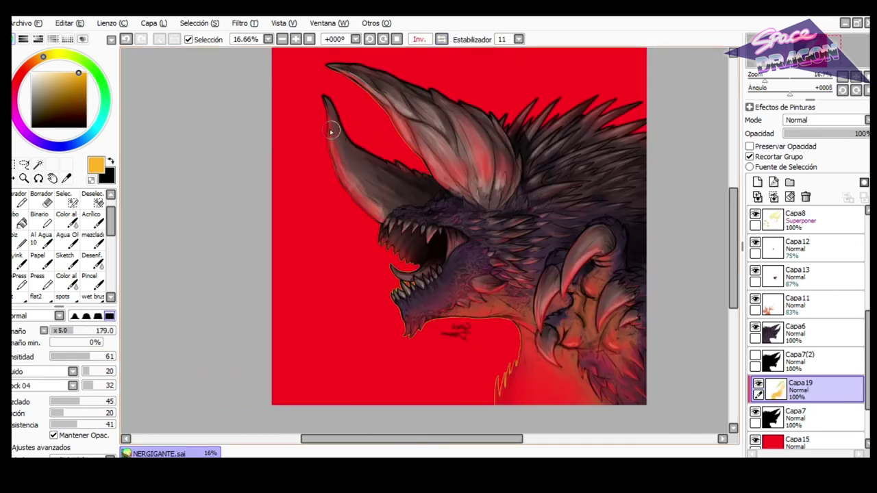
pyautogui.click(442, 39)
pyautogui.click(30, 64)
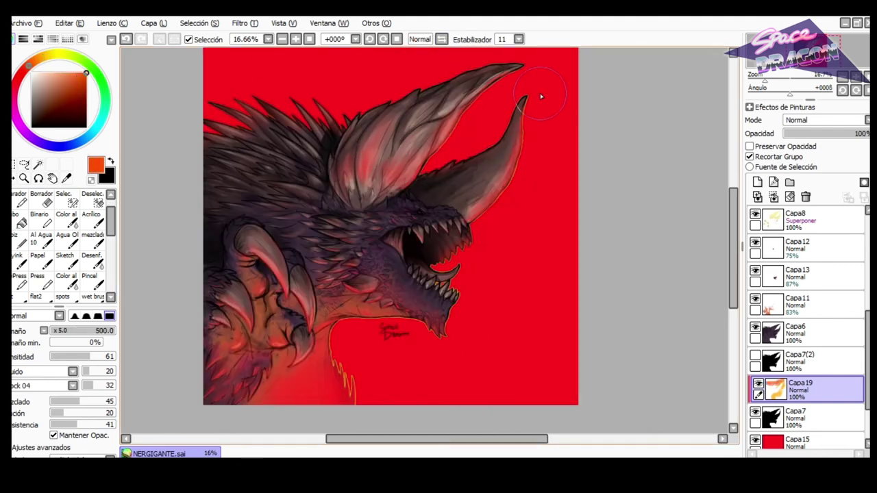
pyautogui.moveTo(23, 70); pyautogui.dragTo(34, 62)
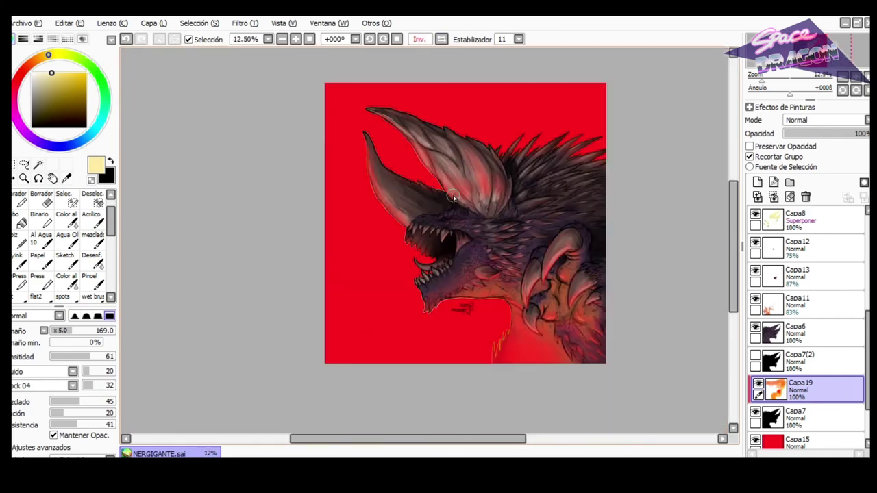
pyautogui.click(442, 39)
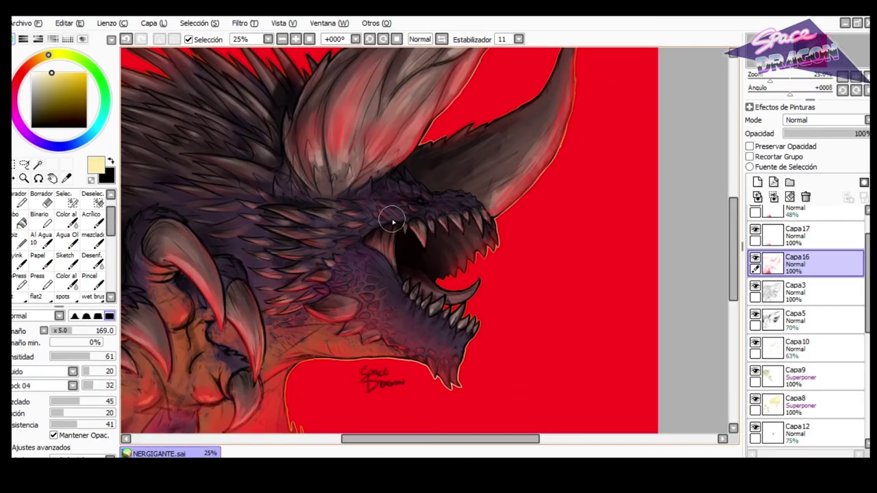
# Add a new layer above Capa3 and paint the dragon's eye pale yellow with the ink brush at size 7.
pyautogui.scroll(4, 393, 223)
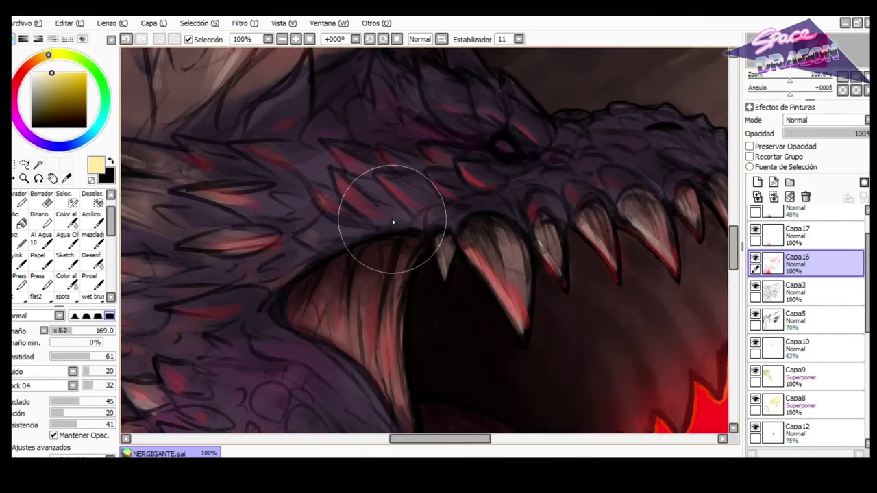
pyautogui.click(788, 293)
pyautogui.click(757, 182)
pyautogui.scroll(1, 589, 181)
pyautogui.click(442, 39)
pyautogui.click(21, 262)
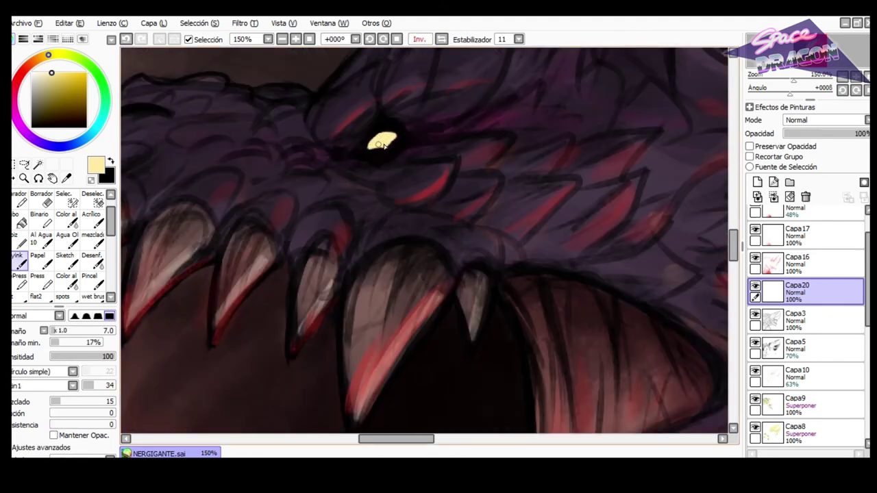
# Duplicate the eye layer Capa20, set the copy to Lumi & Shade and soften its eye glow with the Desenf. brush.
pyautogui.scroll(-3, 416, 159)
pyautogui.scroll(2, 408, 152)
pyautogui.scroll(-2, 413, 157)
pyautogui.scroll(1, 425, 129)
pyautogui.click(154, 23)
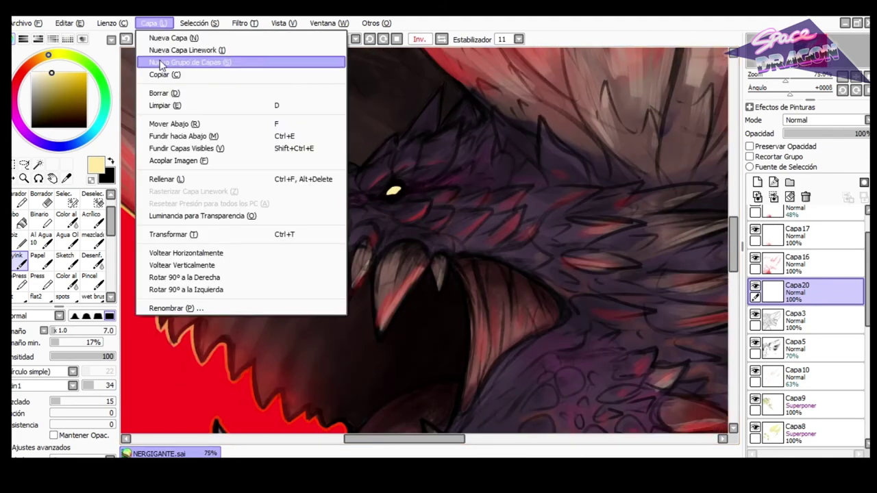
pyautogui.click(165, 74)
pyautogui.click(816, 120)
pyautogui.click(809, 190)
pyautogui.click(92, 260)
pyautogui.moveTo(433, 188); pyautogui.dragTo(387, 193)
# Try a pale yellow light streak trailing back from the eye with the textured brush at size 8.
pyautogui.click(22, 298)
pyautogui.moveTo(433, 227); pyautogui.dragTo(398, 192)
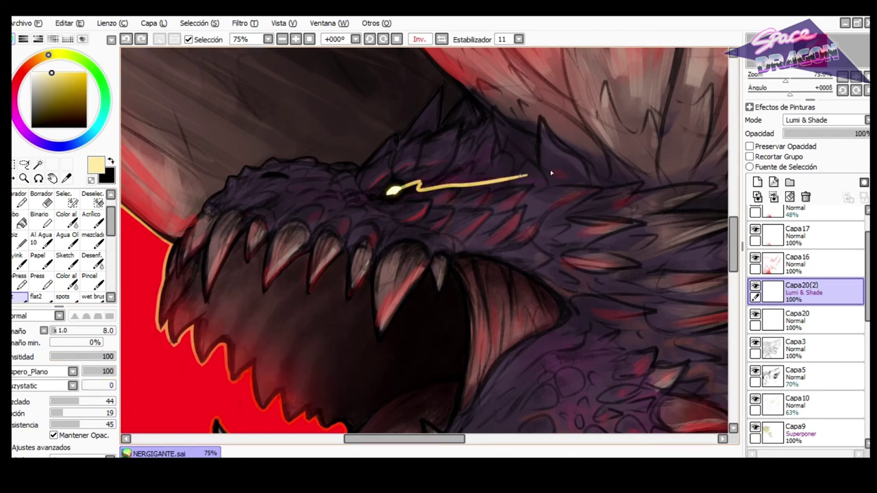
pyautogui.press('h')
pyautogui.hotkey('ctrl', 'z')
# Paint thin branching light streaks trailing back from the eye with the textured brush at size 2.
pyautogui.moveTo(479, 142); pyautogui.dragTo(463, 160)
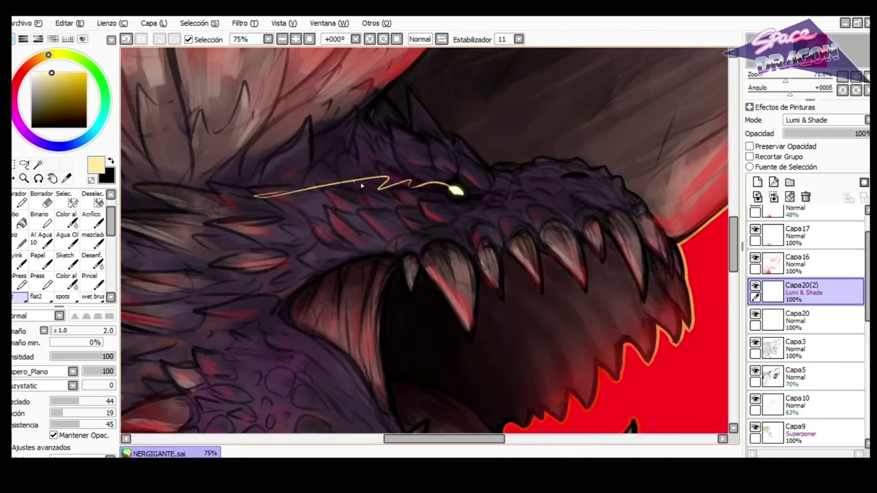
pyautogui.click(419, 39)
pyautogui.hotkey('ctrl', 'z')
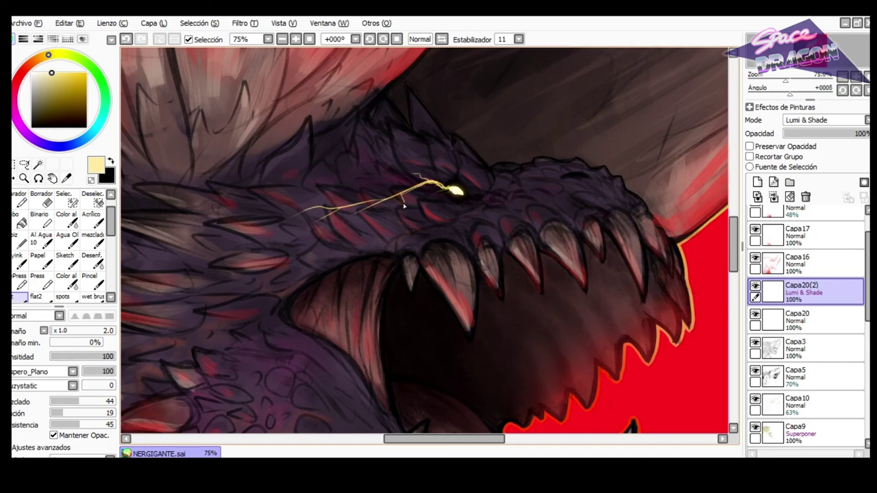
pyautogui.scroll(-3, 357, 222)
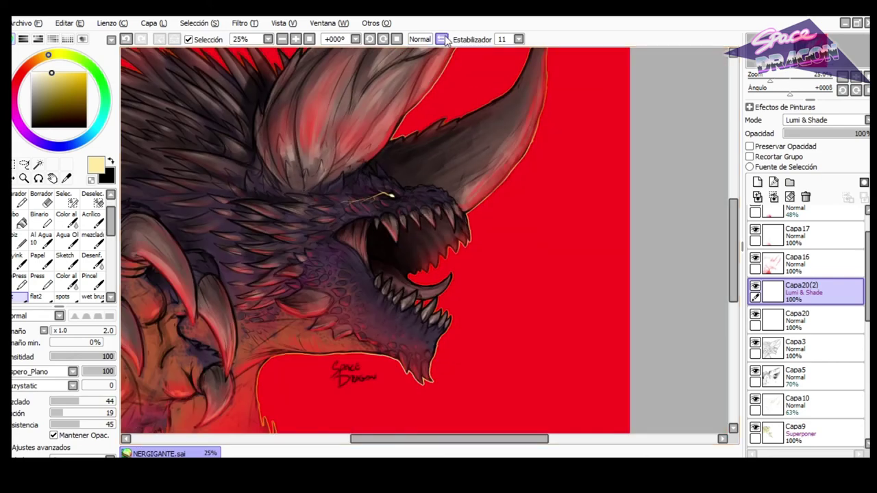
pyautogui.scroll(-1, 507, 109)
pyautogui.scroll(2, 426, 157)
pyautogui.click(441, 39)
pyautogui.scroll(2, 466, 161)
pyautogui.moveTo(443, 180); pyautogui.dragTo(427, 177)
pyautogui.moveTo(462, 151); pyautogui.dragTo(478, 153)
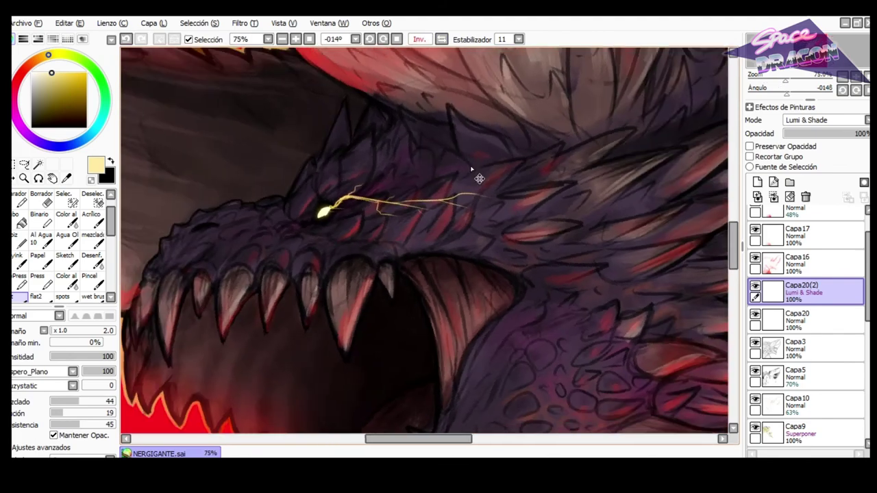
# Undo the last streak stroke and erase the small branch rising just behind the eye.
pyautogui.hotkey('ctrl', 'z')
pyautogui.press('e')
pyautogui.moveTo(356, 189); pyautogui.dragTo(343, 194)
pyautogui.press('e')
# Restore the unmirrored, unrotated view and slightly reposition the eye's light streaks on Capa20(2) with a transform.
pyautogui.click(397, 39)
pyautogui.click(440, 40)
pyautogui.hotkey('ctrl', 't')
pyautogui.moveTo(504, 163); pyautogui.dragTo(505, 177)
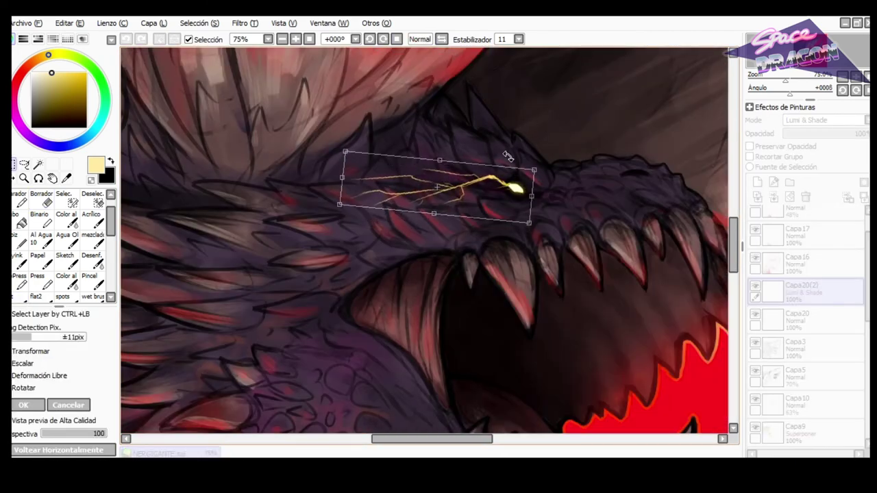
pyautogui.press('Return')
pyautogui.scroll(-3, 496, 181)
pyautogui.scroll(-1, 502, 182)
pyautogui.scroll(2, 502, 182)
# Duplicate the streak layer Capa20(2) and soften the copy's streaks behind the eye with the Desenf. and textured brushes.
pyautogui.click(153, 23)
pyautogui.click(167, 75)
pyautogui.scroll(1, 513, 144)
pyautogui.click(92, 259)
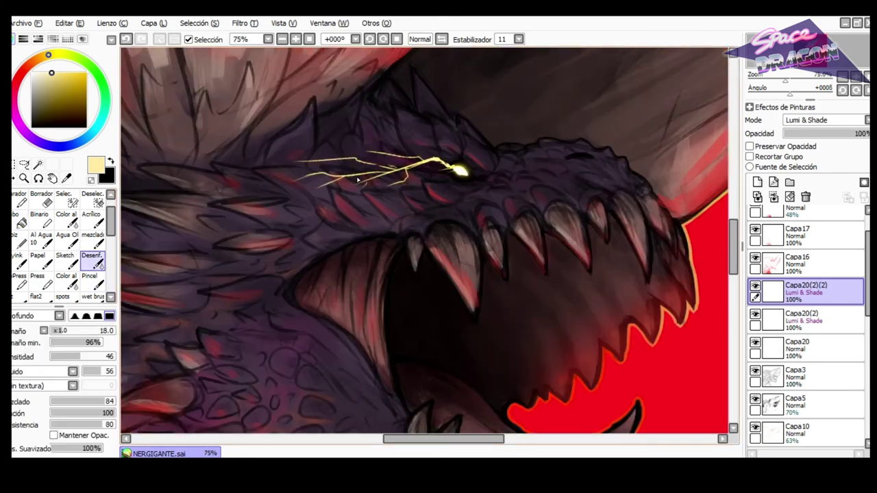
pyautogui.press('c')
pyautogui.moveTo(444, 161); pyautogui.dragTo(423, 160)
pyautogui.moveTo(381, 176); pyautogui.dragTo(429, 165)
pyautogui.click(67, 356)
pyautogui.moveTo(432, 162); pyautogui.dragTo(370, 179)
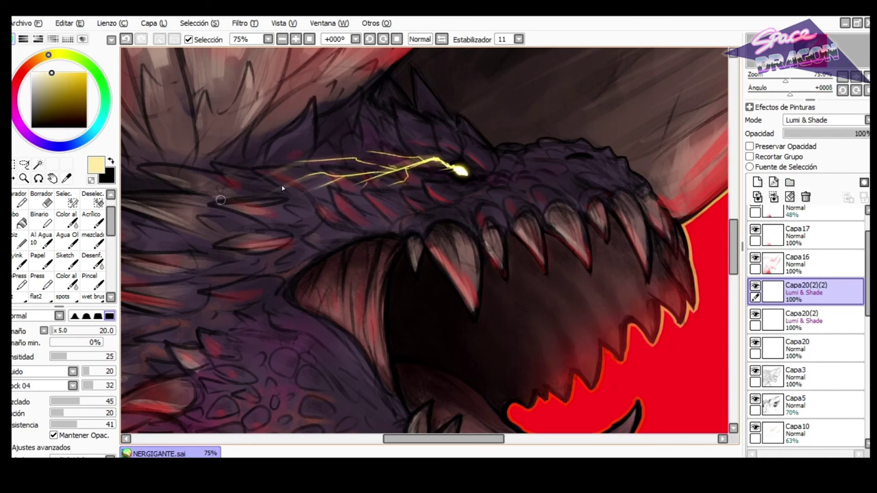
# Lightly erase the glowing streaks just behind the eye on the Lumi & Shade copies with a soft eraser at size 76, density 17.
pyautogui.scroll(-4, 452, 60)
pyautogui.press('h')
pyautogui.scroll(-1, 444, 141)
pyautogui.scroll(2, 444, 137)
pyautogui.press('e')
pyautogui.scroll(1, 420, 153)
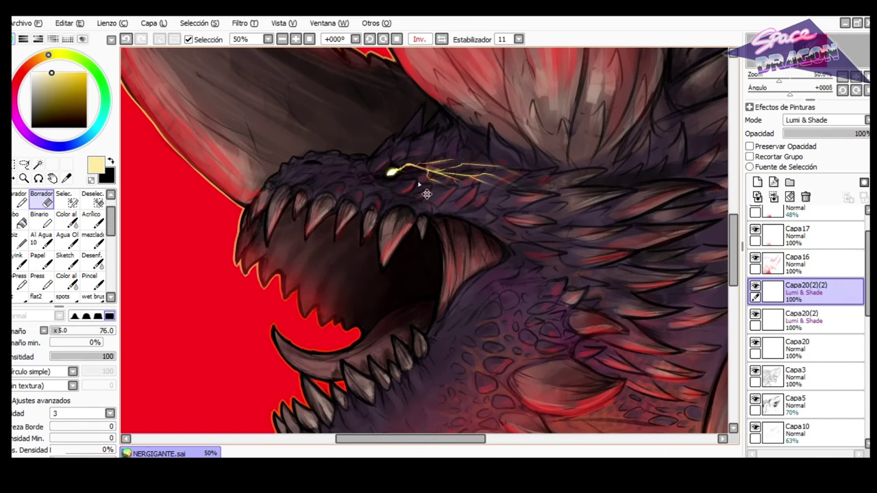
pyautogui.scroll(1, 453, 157)
pyautogui.click(773, 314)
pyautogui.moveTo(452, 155)
pyautogui.mouseDown()
pyautogui.moveTo(471, 157)
pyautogui.moveTo(441, 154)
pyautogui.moveTo(494, 163)
pyautogui.moveTo(559, 155)
pyautogui.mouseUp()
pyautogui.click(442, 40)
pyautogui.hotkey('ctrl', 'Up')
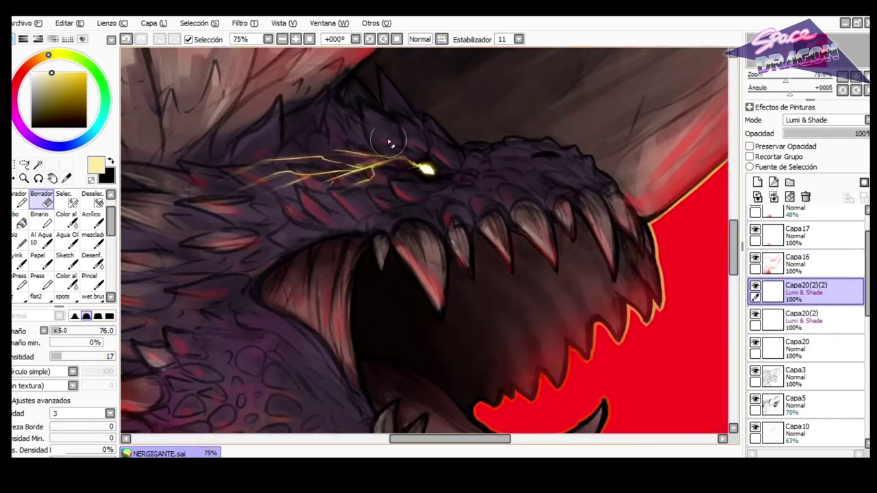
pyautogui.click(794, 328)
pyautogui.scroll(1, 438, 140)
# Add a new layer above the eye layers and paint thin pale cream accents along the streaks with the ink brush at size 3.
pyautogui.press('b')
pyautogui.click(815, 292)
pyautogui.click(758, 183)
pyautogui.click(40, 74)
pyautogui.press('[')
pyautogui.press('[')
pyautogui.press('[')
pyautogui.press('[')
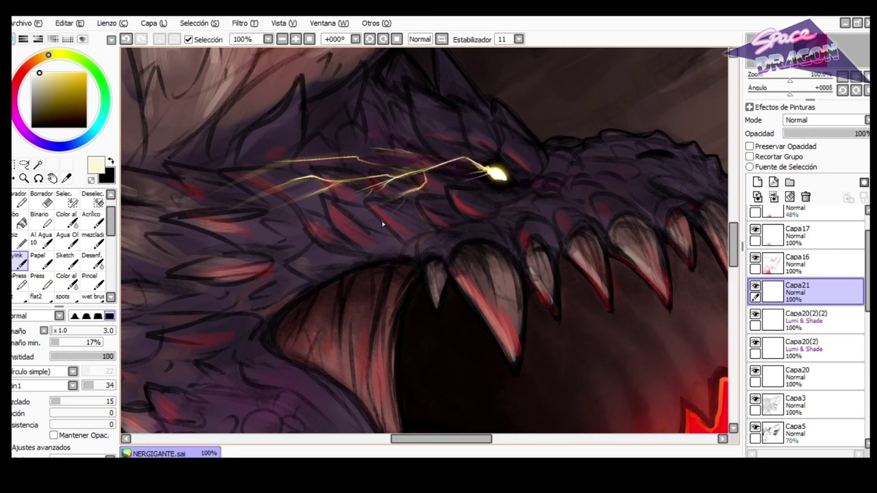
# Examine the eye streaks in mirrored and normal views at reduced zoom, along with the jaw and signature area.
pyautogui.scroll(-3, 433, 147)
pyautogui.press('h')
pyautogui.scroll(1, 473, 158)
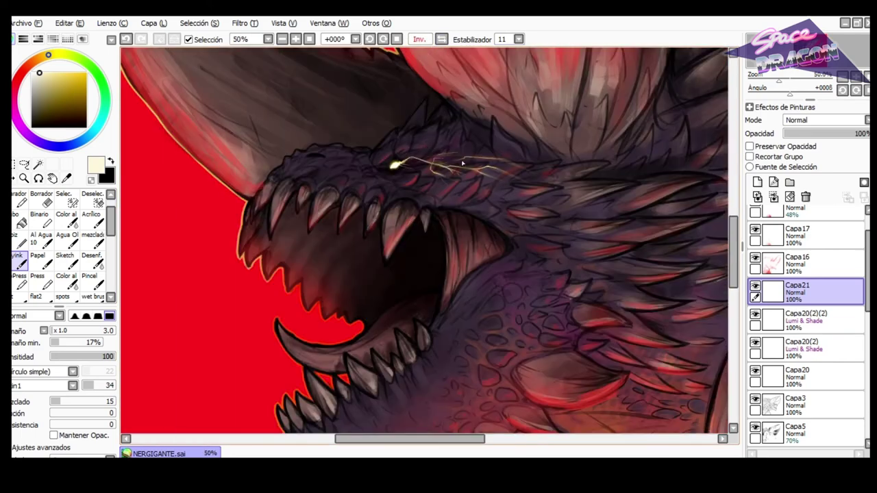
pyautogui.press('h')
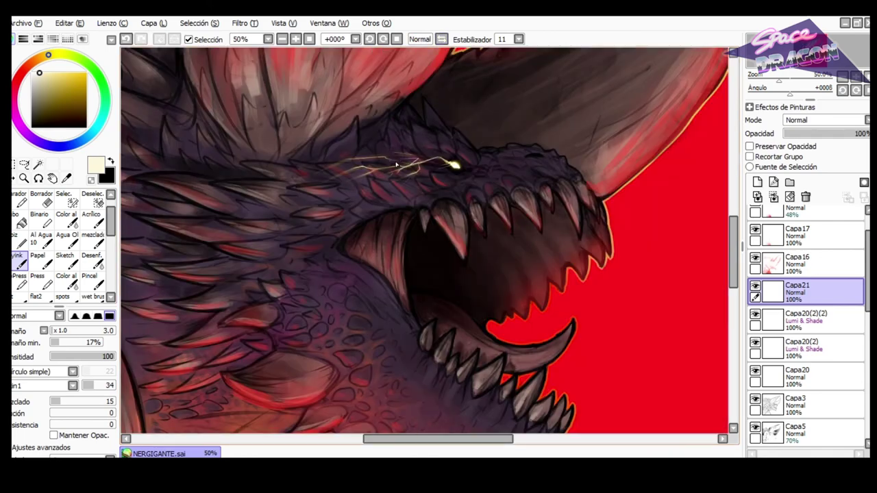
pyautogui.scroll(-3, 443, 149)
pyautogui.scroll(1, 461, 148)
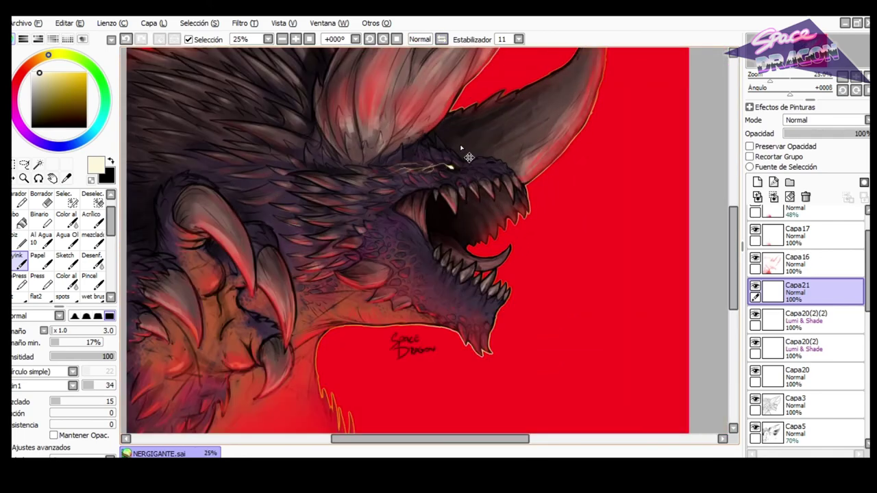
pyautogui.scroll(-1, 503, 218)
pyautogui.scroll(2, 476, 305)
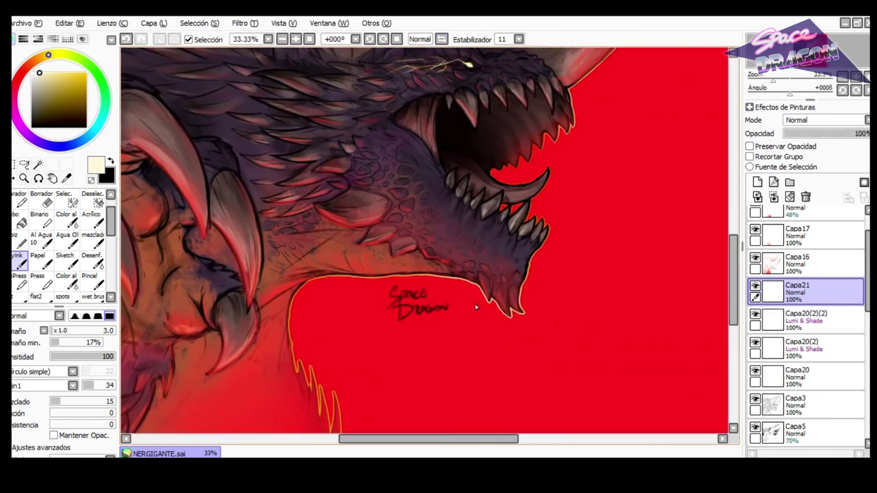
# Sample the golden rim-light colour, lower the dark signature layer Capa4 to 42% opacity and add a new layer on top.
pyautogui.scroll(2, 798, 292)
pyautogui.click(755, 215)
pyautogui.click(755, 215)
pyautogui.click(798, 220)
pyautogui.scroll(2, 507, 308)
pyautogui.scroll(3, 380, 238)
pyautogui.rightClick(413, 214)
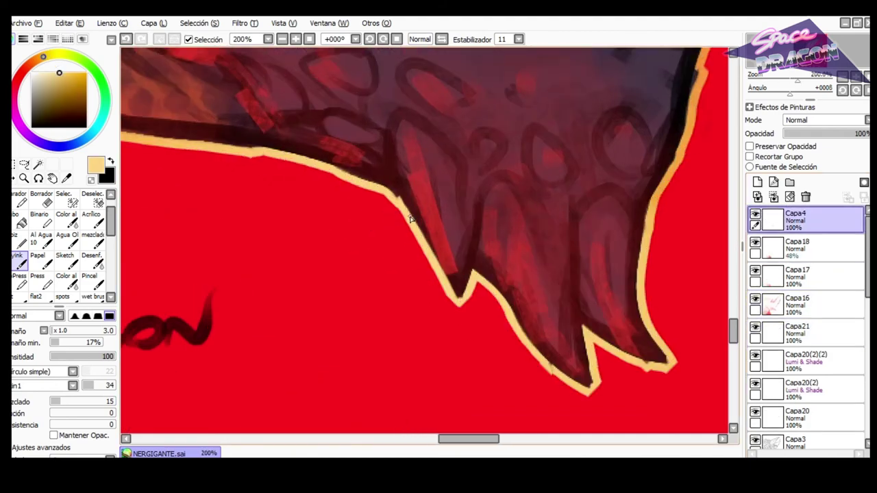
pyautogui.moveTo(404, 227); pyautogui.dragTo(654, 181)
pyautogui.scroll(-1, 654, 180)
pyautogui.moveTo(856, 134); pyautogui.dragTo(821, 133)
pyautogui.click(758, 183)
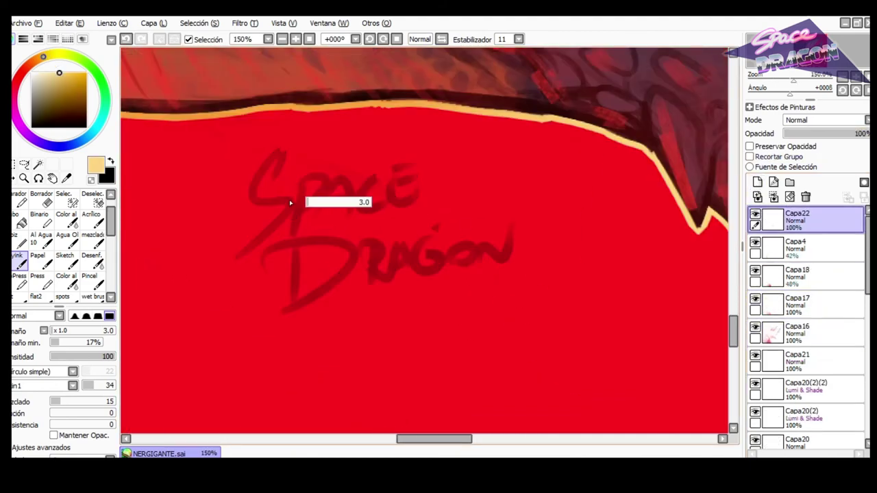
# Write the word "Space" in pale gold over the faded signature below the jaw with the ink brush at size 8.
pyautogui.moveTo(282, 146); pyautogui.dragTo(237, 255)
pyautogui.moveTo(288, 189); pyautogui.dragTo(300, 204)
pyautogui.moveTo(319, 210)
pyautogui.mouseDown()
pyautogui.moveTo(346, 211)
pyautogui.moveTo(341, 191)
pyautogui.moveTo(348, 212)
pyautogui.mouseUp()
pyautogui.hotkey('ctrl', 'z')
pyautogui.hotkey('ctrl', 'z')
pyautogui.moveTo(320, 199); pyautogui.dragTo(376, 199)
pyautogui.moveTo(377, 170)
pyautogui.mouseDown()
pyautogui.moveTo(399, 174)
pyautogui.moveTo(400, 200)
pyautogui.mouseUp()
pyautogui.hotkey('ctrl', 'z')
# Write the word "Dragon" in pale gold beneath "Space" to complete the signature.
pyautogui.moveTo(288, 300); pyautogui.dragTo(287, 305)
pyautogui.moveTo(260, 252); pyautogui.dragTo(267, 307)
pyautogui.moveTo(351, 242); pyautogui.dragTo(351, 269)
pyautogui.moveTo(347, 259)
pyautogui.mouseDown()
pyautogui.moveTo(374, 240)
pyautogui.moveTo(415, 250)
pyautogui.mouseUp()
pyautogui.moveTo(433, 226)
pyautogui.mouseDown()
pyautogui.moveTo(470, 196)
pyautogui.moveTo(468, 187)
pyautogui.mouseUp()
pyautogui.hotkey('ctrl', 'z')
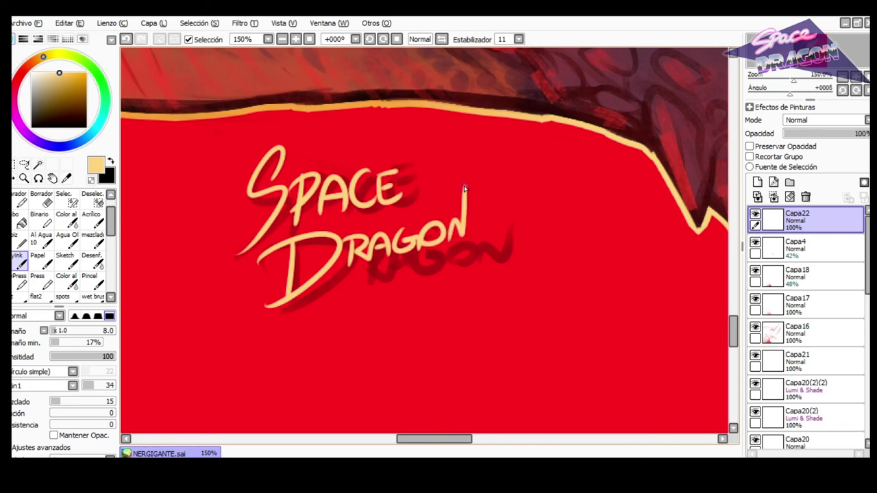
# Load the dragon's silhouette as a selection from its base colour layer, keeping Capa22 as the active layer.
pyautogui.scroll(-7, 466, 271)
pyautogui.scroll(2, 487, 214)
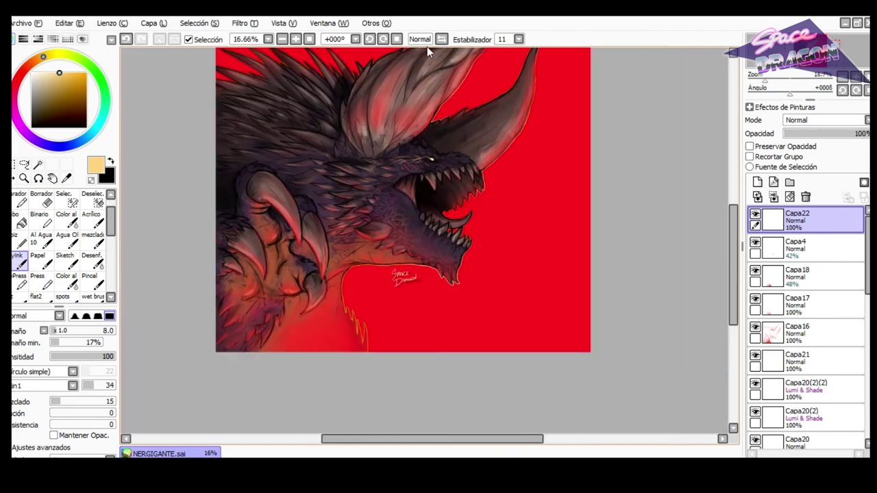
pyautogui.click(441, 39)
pyautogui.click(419, 40)
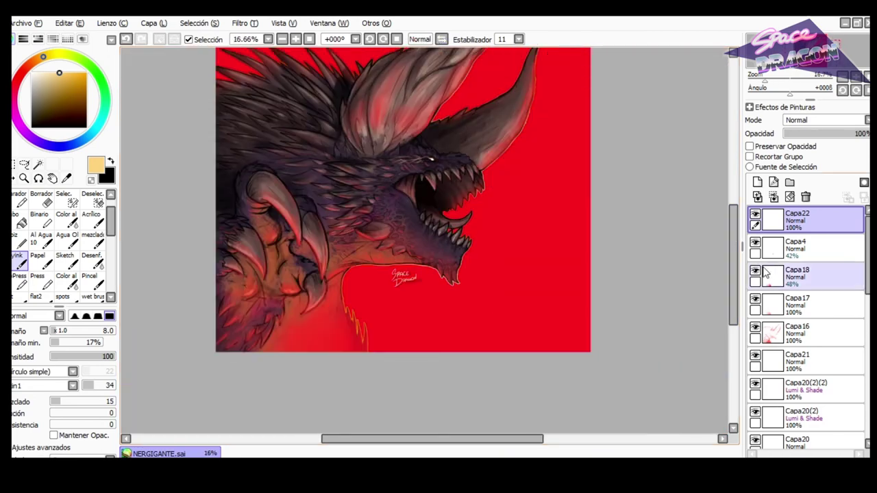
pyautogui.scroll(-4, 805, 343)
pyautogui.scroll(-10, 803, 356)
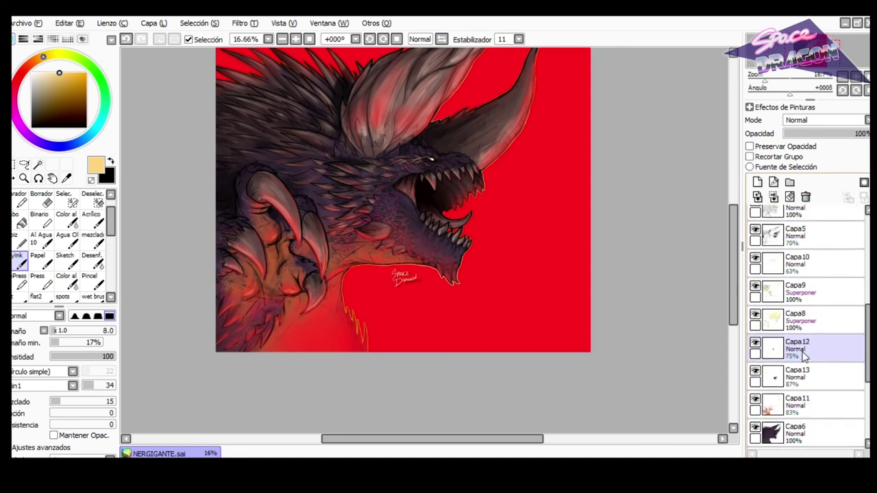
pyautogui.keyDown('ctrl'); pyautogui.click(787, 393); pyautogui.keyUp('ctrl')
pyautogui.scroll(15, 805, 337)
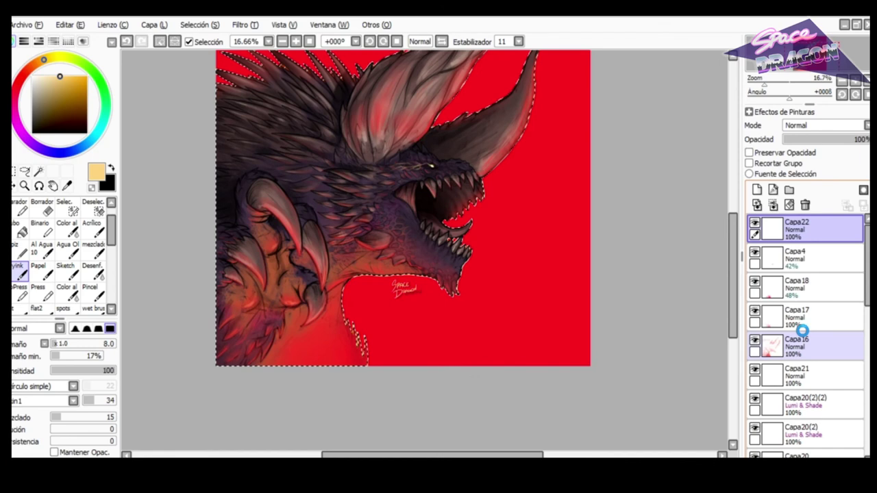
# Paint orange-red light along the lower jaw and throat inside the selection with the textured brush at density 27.
pyautogui.scroll(-1, 802, 332)
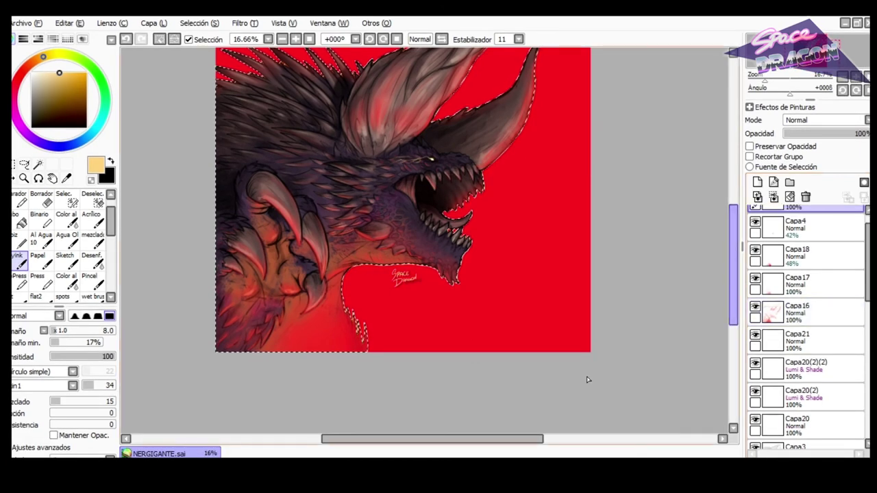
pyautogui.scroll(1, 426, 308)
pyautogui.scroll(1, 778, 301)
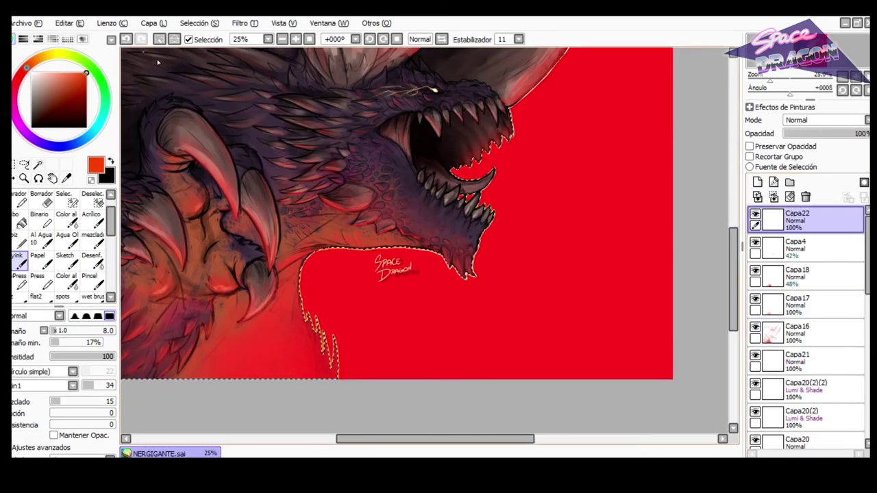
pyautogui.click(442, 39)
pyautogui.click(17, 298)
pyautogui.click(80, 356)
pyautogui.moveTo(373, 227)
pyautogui.mouseDown()
pyautogui.moveTo(391, 227)
pyautogui.moveTo(386, 240)
pyautogui.mouseUp()
pyautogui.moveTo(388, 274); pyautogui.dragTo(386, 237)
pyautogui.moveTo(399, 266)
pyautogui.mouseDown()
pyautogui.moveTo(405, 235)
pyautogui.moveTo(425, 225)
pyautogui.moveTo(452, 241)
pyautogui.mouseUp()
pyautogui.press('h')
pyautogui.click(68, 356)
pyautogui.click(104, 331)
pyautogui.moveTo(351, 199); pyautogui.dragTo(331, 200)
pyautogui.moveTo(320, 242); pyautogui.dragTo(403, 248)
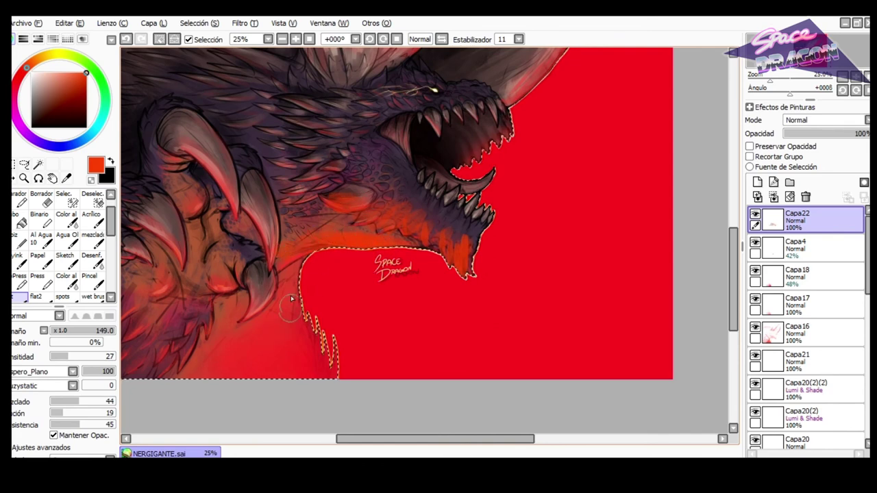
# Extend the orange-red light over the arm, claws and chest with the textured brush at sizes 66 and 76.
pyautogui.moveTo(228, 196); pyautogui.dragTo(206, 159)
pyautogui.press('h')
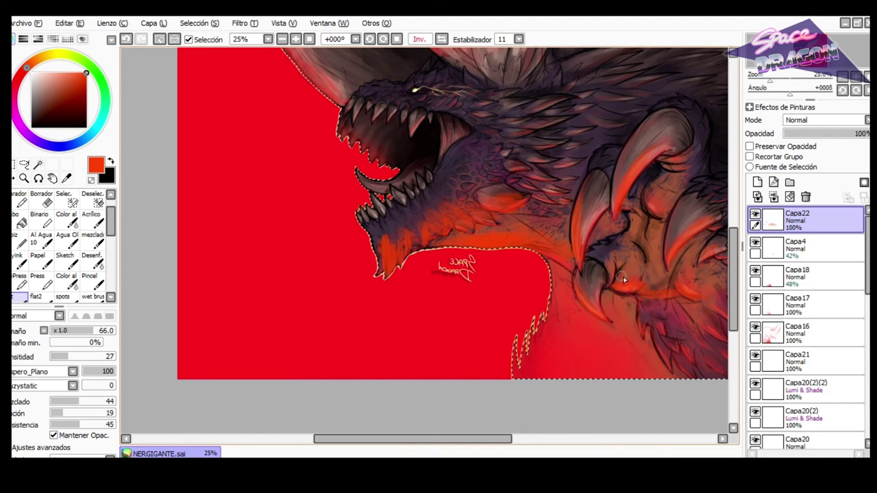
pyautogui.scroll(-1, 606, 317)
pyautogui.scroll(-1, 739, 226)
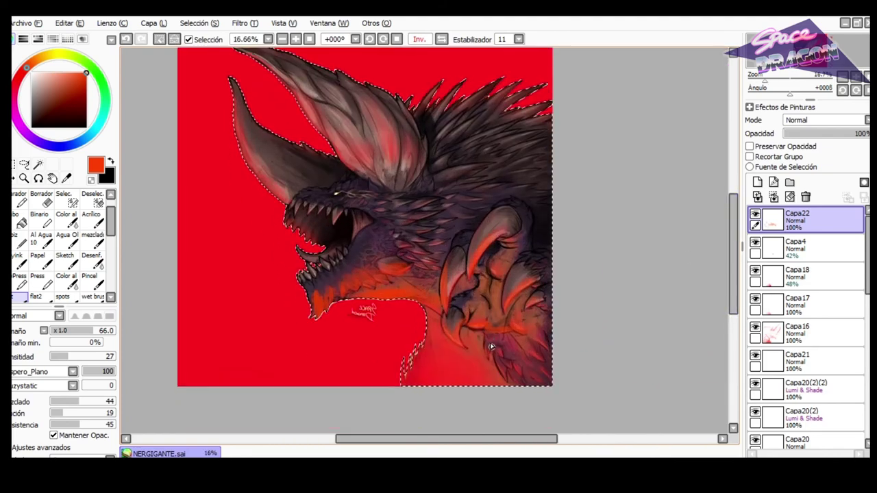
pyautogui.press(']')
pyautogui.moveTo(416, 383)
pyautogui.mouseDown()
pyautogui.moveTo(438, 381)
pyautogui.moveTo(429, 356)
pyautogui.mouseUp()
pyautogui.press('[')
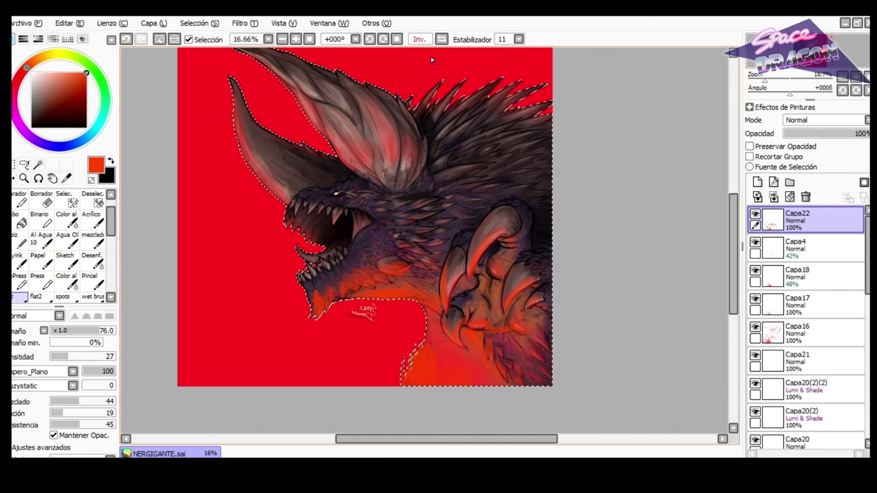
# Paint broad orange-red light over both horns with the rock-textured brush at sizes up to 338.
pyautogui.click(441, 39)
pyautogui.press('b')
pyautogui.moveTo(470, 112)
pyautogui.mouseDown()
pyautogui.moveTo(452, 174)
pyautogui.moveTo(520, 123)
pyautogui.moveTo(500, 147)
pyautogui.mouseUp()
pyautogui.press('[')
pyautogui.moveTo(583, 182)
pyautogui.mouseDown()
pyautogui.moveTo(599, 188)
pyautogui.moveTo(627, 119)
pyautogui.mouseUp()
pyautogui.press(']')
pyautogui.moveTo(733, 230); pyautogui.dragTo(733, 218)
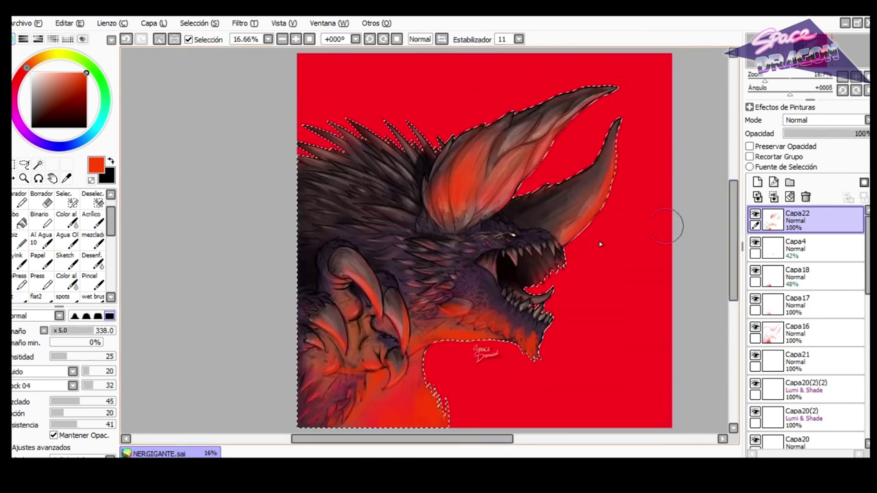
# Add orange-red light to the neck and cheek scales and below the eye with the rock-textured brush at sizes 56 and 160.
pyautogui.moveTo(432, 290); pyautogui.dragTo(444, 257)
pyautogui.press('[')
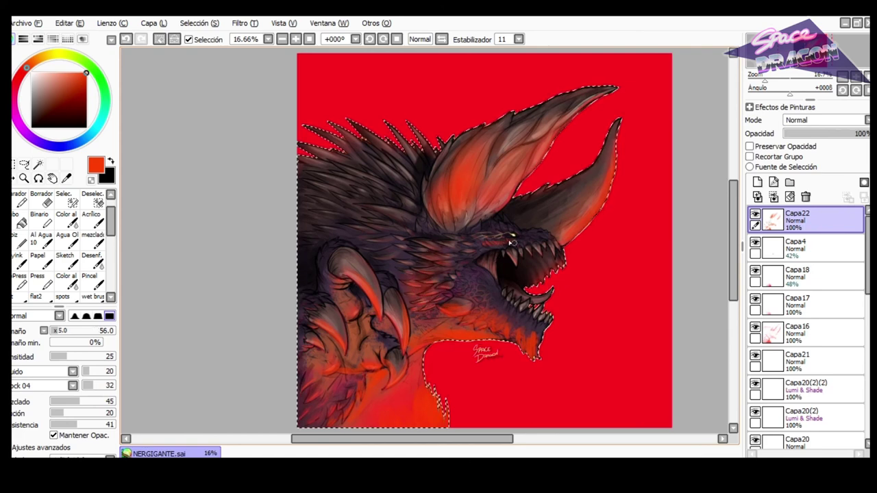
pyautogui.scroll(1, 522, 237)
pyautogui.press(']')
pyautogui.press(']')
pyautogui.press(']')
pyautogui.press(']')
pyautogui.press(']')
pyautogui.press(']')
pyautogui.press(']')
pyautogui.press(']')
pyautogui.press(']')
pyautogui.press(']')
pyautogui.press(']')
pyautogui.moveTo(460, 247); pyautogui.dragTo(513, 271)
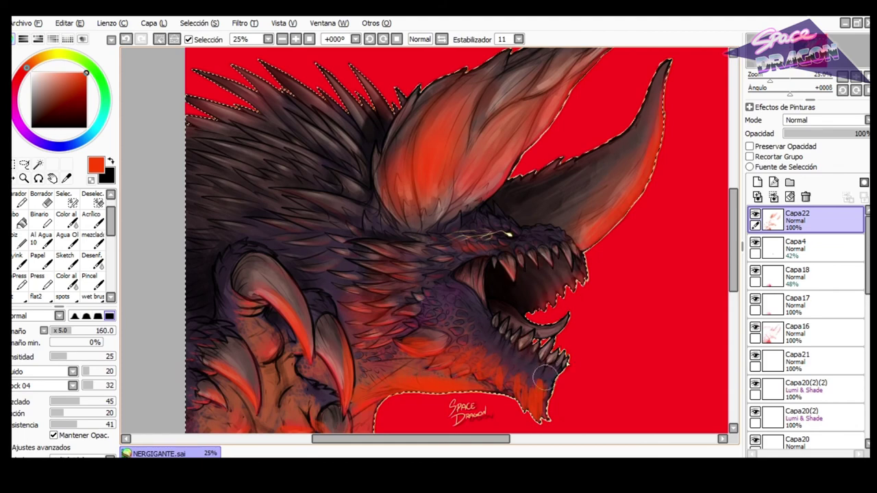
# Try Lumi & Shade on the orange light layer Capa22, then set its blending mode to Superponer.
pyautogui.click(812, 121)
pyautogui.click(795, 188)
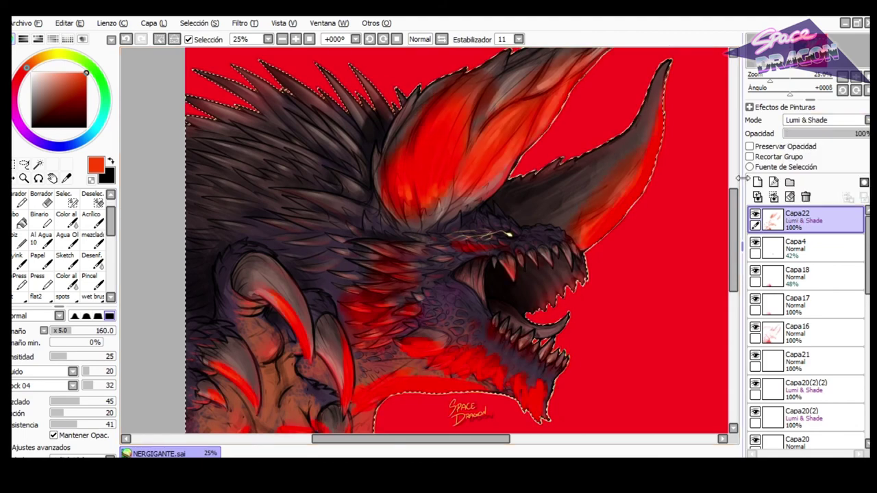
pyautogui.scroll(-1, 640, 176)
pyautogui.click(812, 122)
pyautogui.click(795, 160)
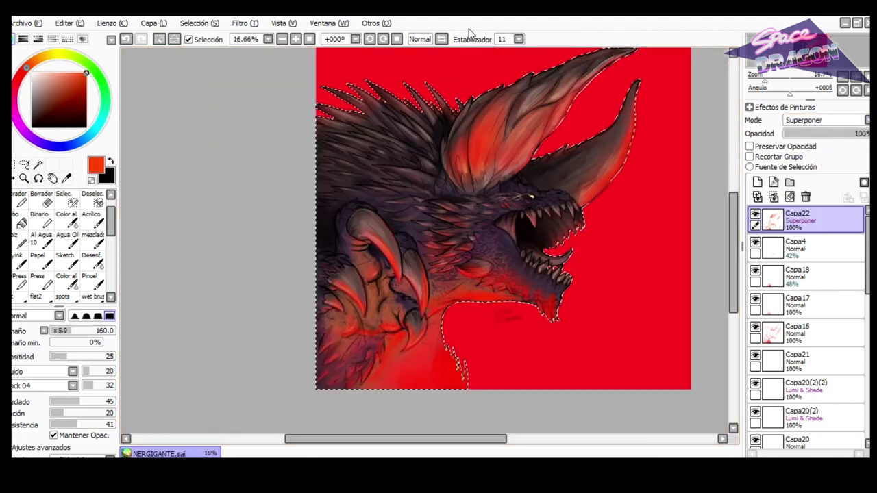
# Blend the orange light across the neck, chest and horns with the mezclado brush at size 500.
pyautogui.click(442, 39)
pyautogui.click(92, 241)
pyautogui.press(']')
pyautogui.press(']')
pyautogui.moveTo(357, 282); pyautogui.dragTo(418, 282)
pyautogui.moveTo(342, 288)
pyautogui.mouseDown()
pyautogui.moveTo(383, 248)
pyautogui.moveTo(350, 304)
pyautogui.moveTo(432, 300)
pyautogui.moveTo(493, 308)
pyautogui.moveTo(484, 394)
pyautogui.moveTo(438, 381)
pyautogui.mouseUp()
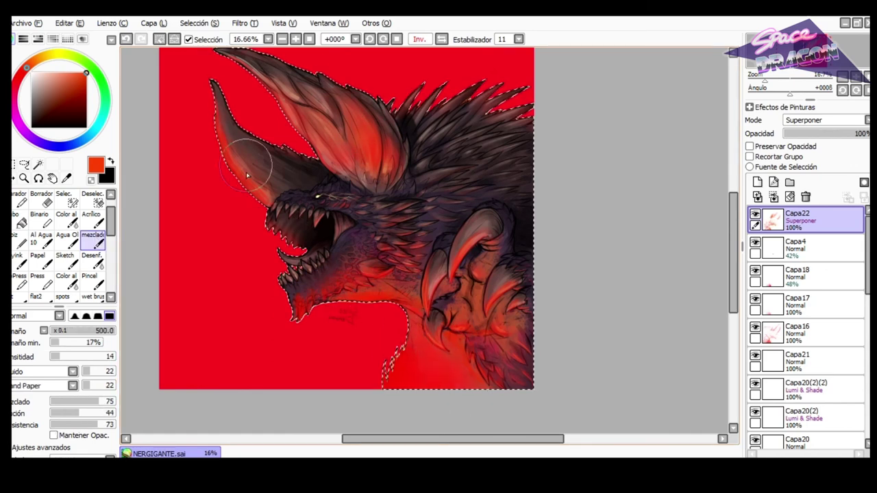
pyautogui.scroll(3, 318, 198)
pyautogui.moveTo(334, 198)
pyautogui.mouseDown()
pyautogui.moveTo(378, 203)
pyautogui.moveTo(328, 199)
pyautogui.mouseUp()
pyautogui.moveTo(379, 181); pyautogui.dragTo(394, 206)
pyautogui.scroll(-2, 481, 228)
# Lower the orange light layer to 46% opacity, compare the image with and without it, and clear the silhouette selection.
pyautogui.click(442, 39)
pyautogui.scroll(-1, 484, 137)
pyautogui.click(825, 134)
pyautogui.click(755, 214)
pyautogui.click(755, 214)
pyautogui.click(14, 164)
pyautogui.click(295, 214)
pyautogui.moveTo(307, 158); pyautogui.dragTo(307, 182)
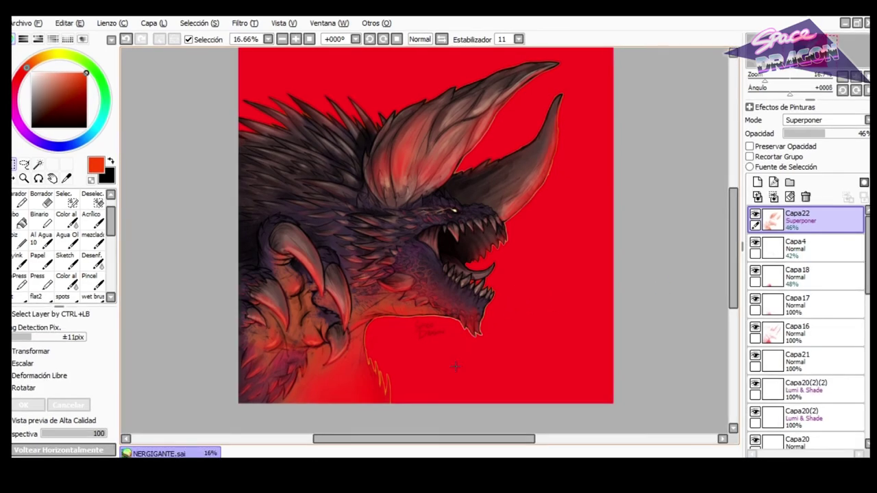
# Delete the old dark signature layer Capa4.
pyautogui.scroll(1, 455, 366)
pyautogui.click(795, 257)
pyautogui.click(805, 205)
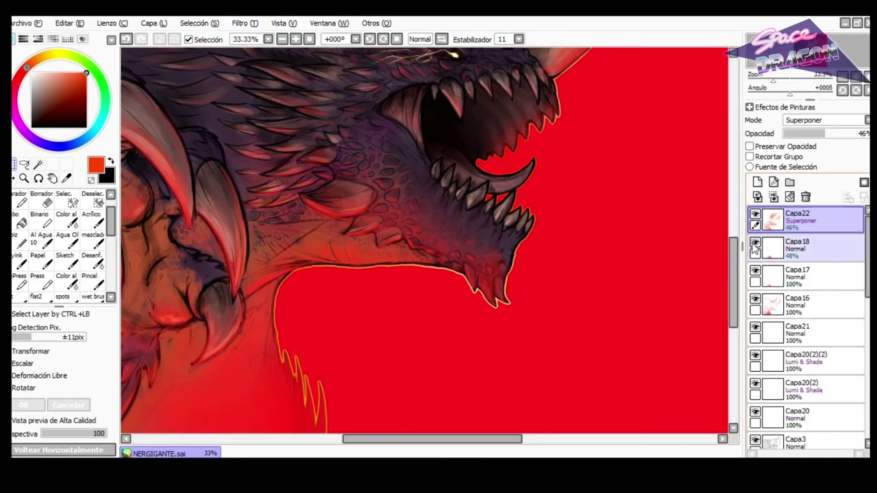
# Create a new layer above the orange light layer and sample the golden outline colour for the ink brush.
pyautogui.click(757, 183)
pyautogui.scroll(3, 354, 300)
pyautogui.rightClick(601, 200)
pyautogui.scroll(1, 541, 277)
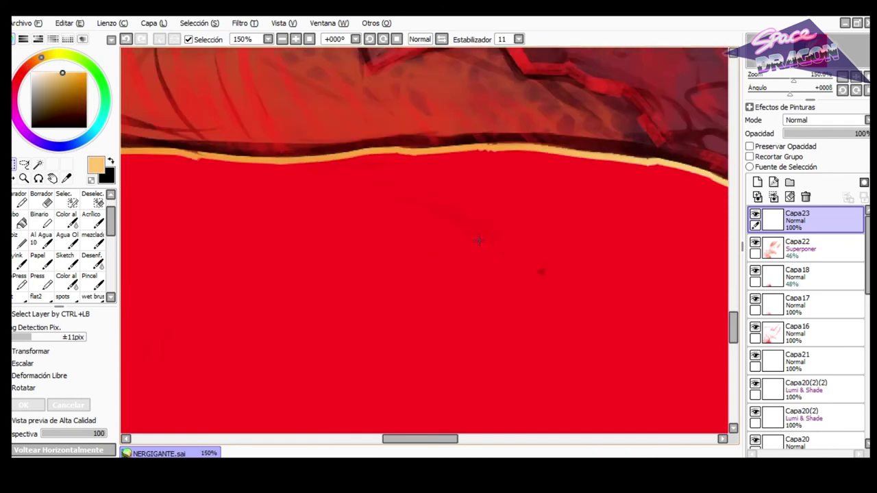
pyautogui.press('v')
pyautogui.click(447, 240)
pyautogui.hotkey('ctrl', 'z')
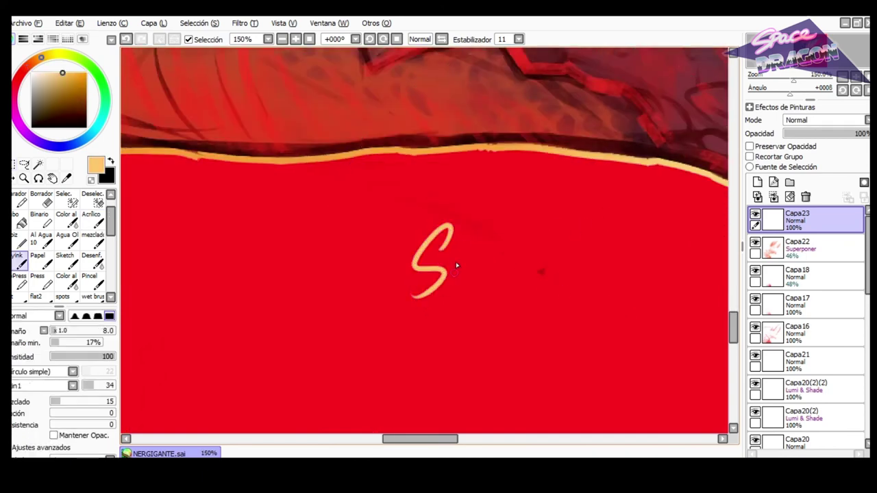
# Handwrite the word "Space" in gold on the red background just below the dragon's jaw, redoing badly shaped letters.
pyautogui.moveTo(482, 263); pyautogui.dragTo(492, 291)
pyautogui.moveTo(516, 267)
pyautogui.mouseDown()
pyautogui.moveTo(531, 271)
pyautogui.moveTo(519, 282)
pyautogui.mouseUp()
pyautogui.hotkey('ctrl', 'z')
pyautogui.hotkey('ctrl', 'z')
pyautogui.hotkey('ctrl', 'z')
pyautogui.moveTo(531, 263); pyautogui.dragTo(517, 288)
# Handwrite "Dragon" in gold beneath the word "Space" to complete the signature, redoing badly shaped letters.
pyautogui.moveTo(436, 313); pyautogui.dragTo(432, 359)
pyautogui.moveTo(414, 316); pyautogui.dragTo(433, 358)
pyautogui.moveTo(480, 324); pyautogui.dragTo(479, 344)
pyautogui.moveTo(479, 326)
pyautogui.mouseDown()
pyautogui.moveTo(497, 343)
pyautogui.moveTo(529, 322)
pyautogui.mouseUp()
pyautogui.moveTo(549, 323); pyautogui.dragTo(562, 341)
pyautogui.hotkey('ctrl', 'z')
pyautogui.hotkey('ctrl', 'z')
pyautogui.hotkey('ctrl', 'z')
pyautogui.moveTo(514, 318)
pyautogui.mouseDown()
pyautogui.moveTo(511, 344)
pyautogui.moveTo(501, 347)
pyautogui.mouseUp()
pyautogui.moveTo(505, 348); pyautogui.dragTo(522, 323)
pyautogui.moveTo(522, 325); pyautogui.dragTo(527, 347)
pyautogui.moveTo(508, 338); pyautogui.dragTo(521, 338)
pyautogui.moveTo(536, 329)
pyautogui.mouseDown()
pyautogui.moveTo(532, 343)
pyautogui.moveTo(602, 303)
pyautogui.mouseUp()
pyautogui.scroll(-5, 340, 194)
pyautogui.scroll(1, 341, 195)
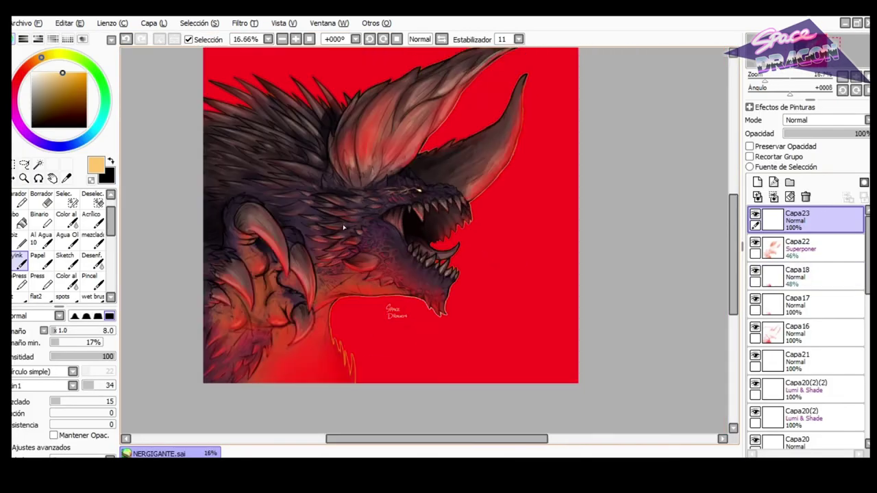
# Compare the illustration with and without the silhouette layer Capa7, leaving the layer visible.
pyautogui.scroll(-13, 838, 321)
pyautogui.scroll(1, 273, 226)
pyautogui.click(757, 371)
pyautogui.click(757, 371)
pyautogui.click(758, 371)
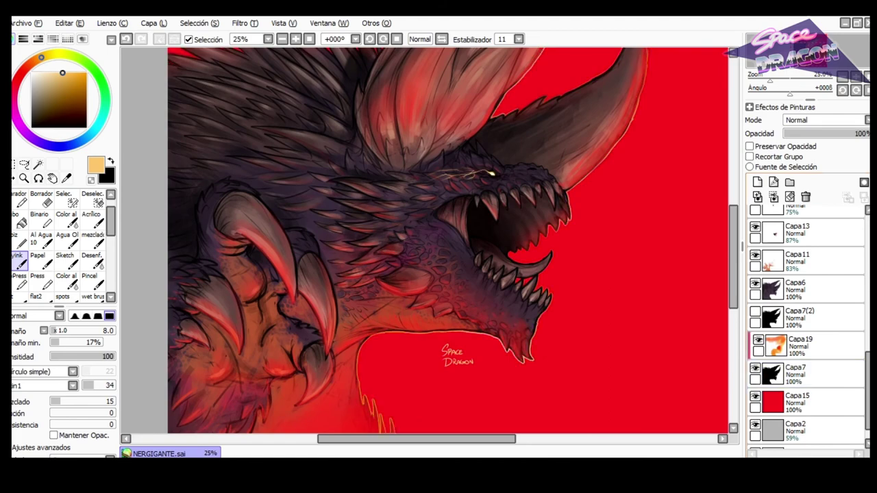
# Export the illustration to the desktop as a PNG image named NERGIGANTE.png.
pyautogui.click(24, 23)
pyautogui.click(39, 114)
pyautogui.click(372, 355)
pyautogui.click(199, 420)
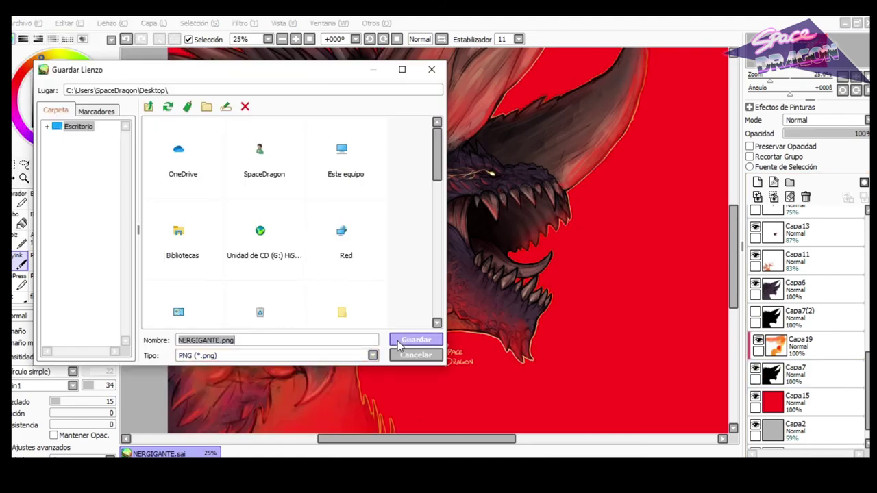
pyautogui.click(415, 340)
pyautogui.click(472, 238)
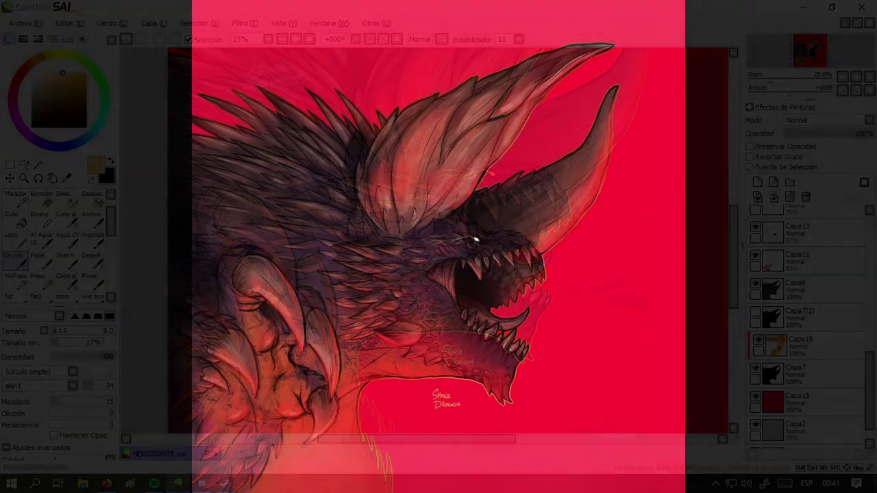